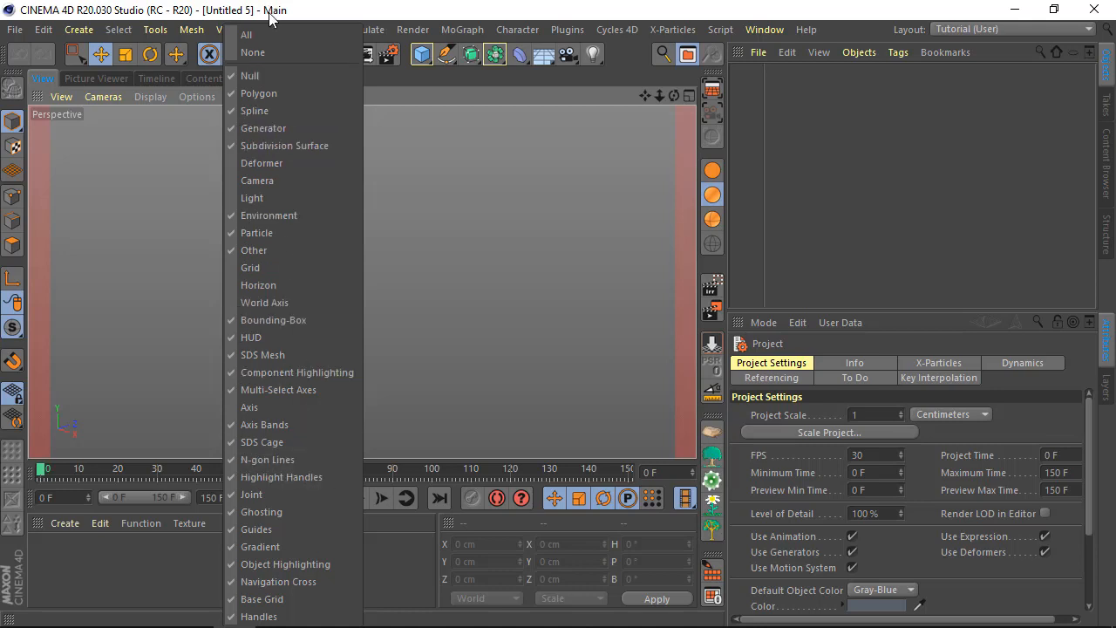
# Add a Formula spline object to the empty scene.
pyautogui.click(330, 15)
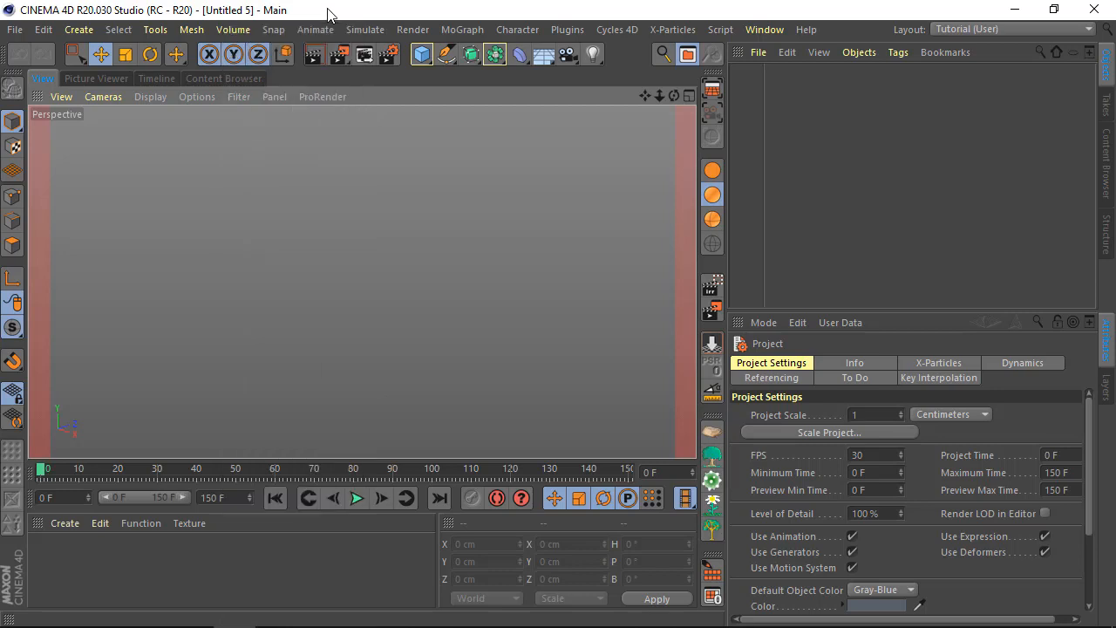
pyautogui.click(448, 52)
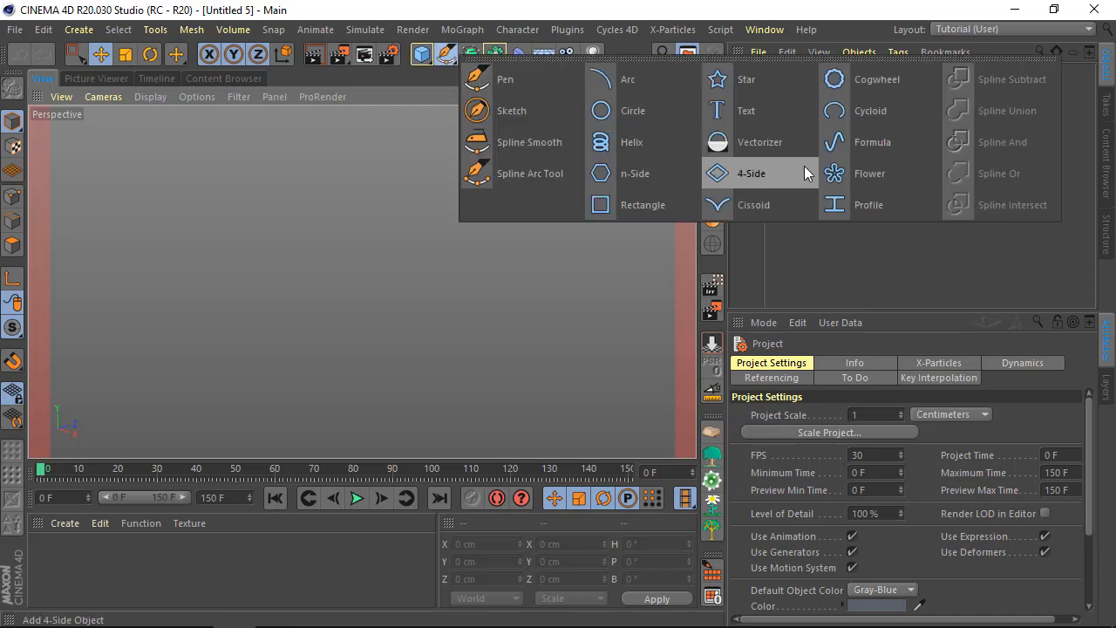
pyautogui.click(868, 144)
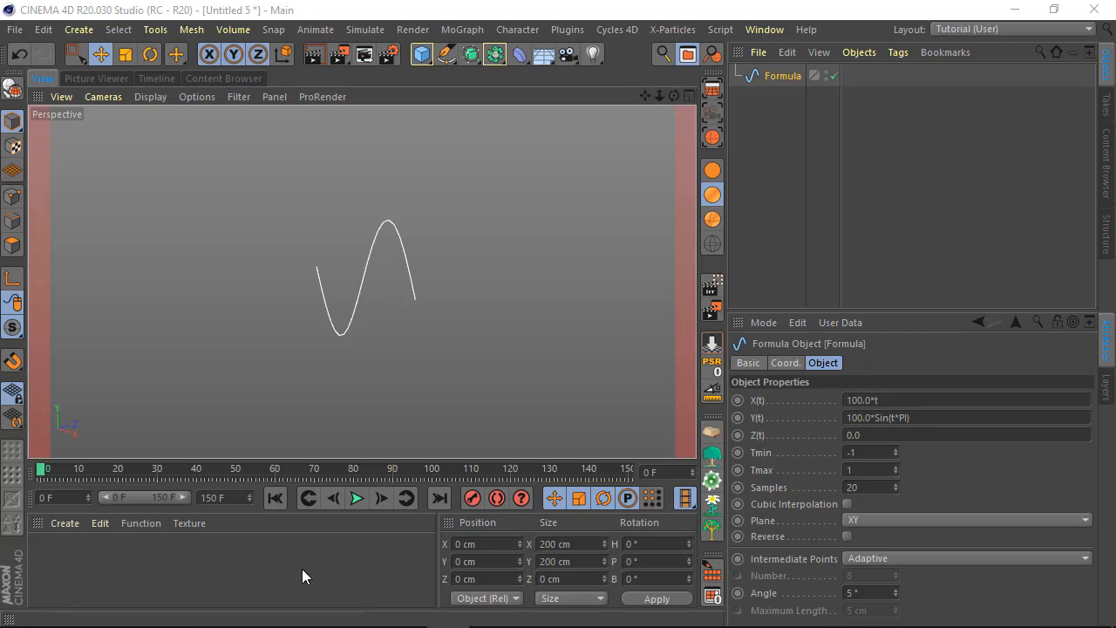
# Set the Formula spline's X(t) expression to (200.0-60.0)*cos(60.0/200.0*t)+38.0*cos((1-60.0/200.0)*t).
pyautogui.click(896, 402)
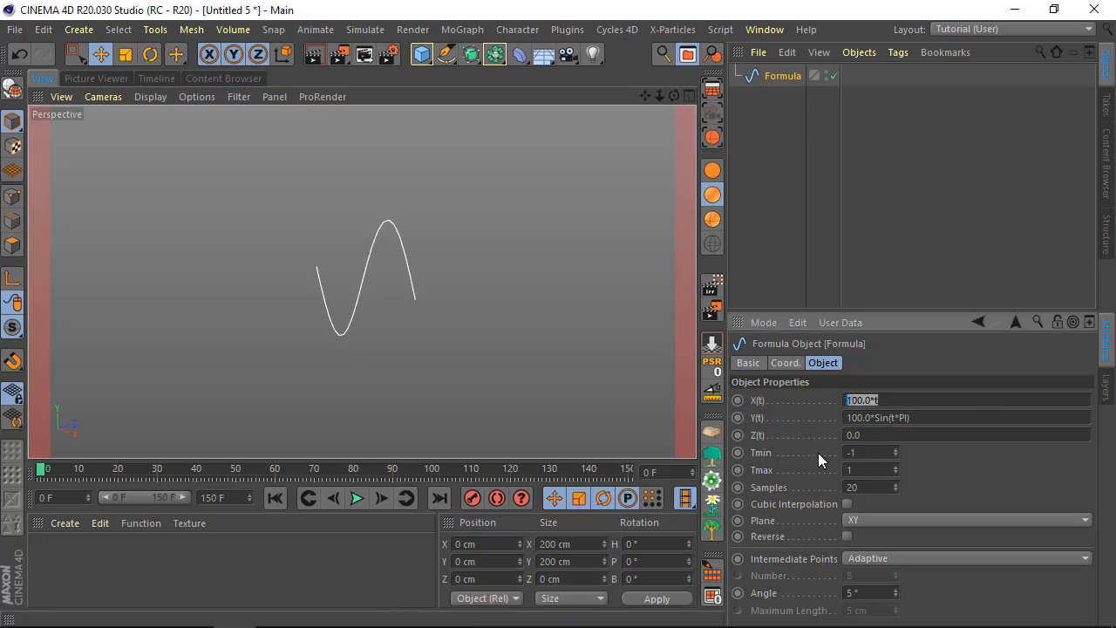
pyautogui.write('(200.0-60.0)*cos(60.0/200.0*t)+38.0*cos((1-60.0/200.0)*t)')
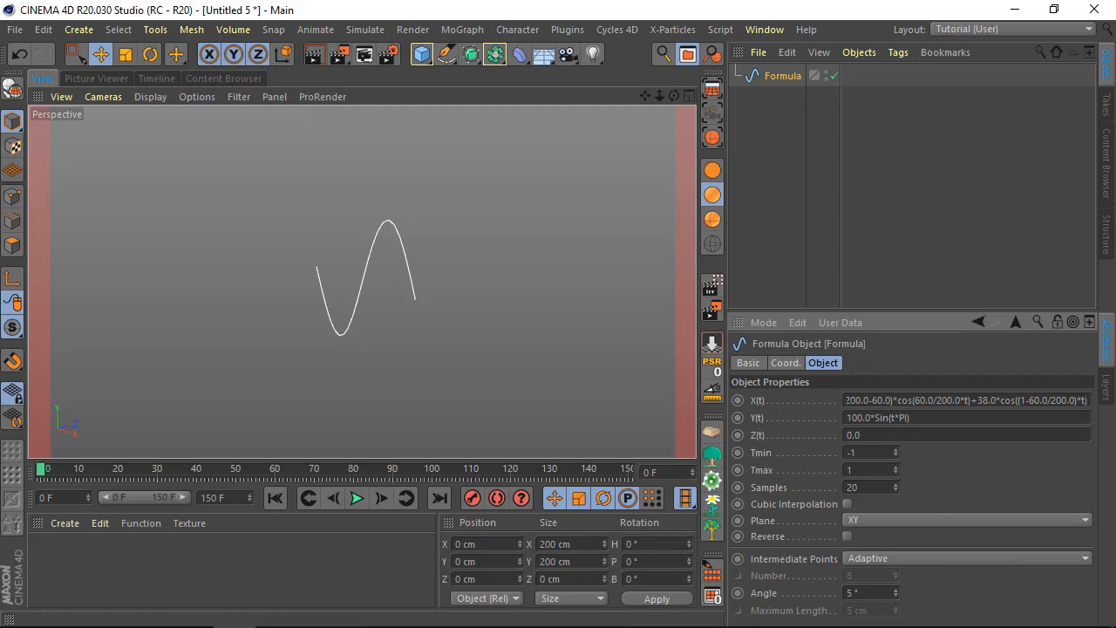
pyautogui.press('Return')
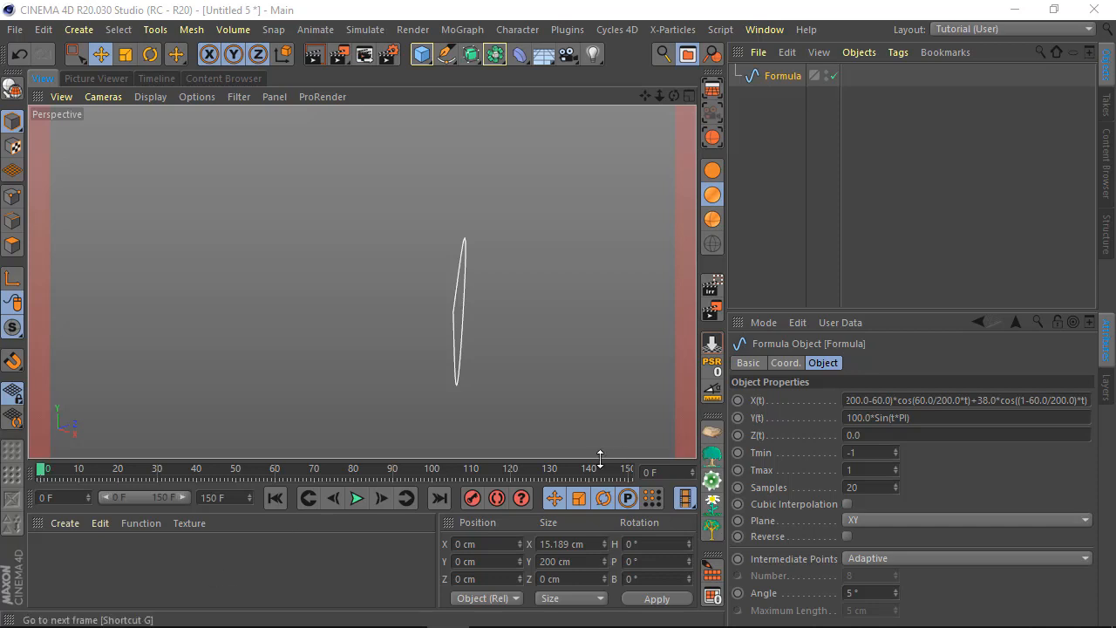
# Set the Formula spline's Y(t) expression to (200.0-60.0)*sin(60.0/200.0*t)-38.0*sin((1-60.0/200.0)*t).
pyautogui.moveTo(926, 419); pyautogui.dragTo(736, 418)
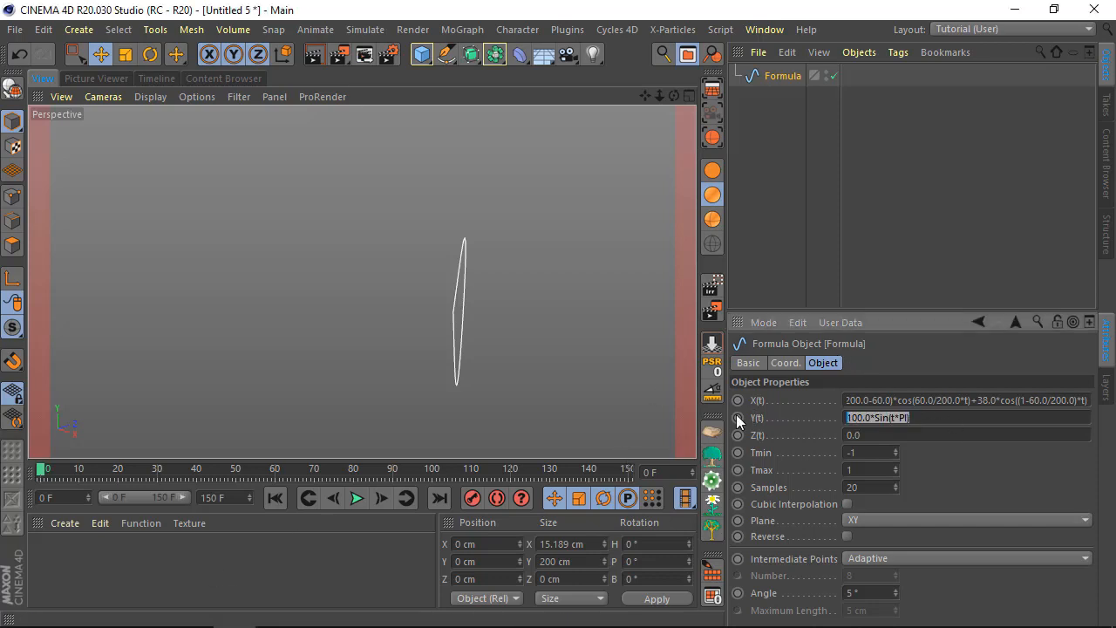
pyautogui.write('(200.0-60.0)*sin(60.0/200.0*t)-38.0*sin((1-60.0/200.0)*t)')
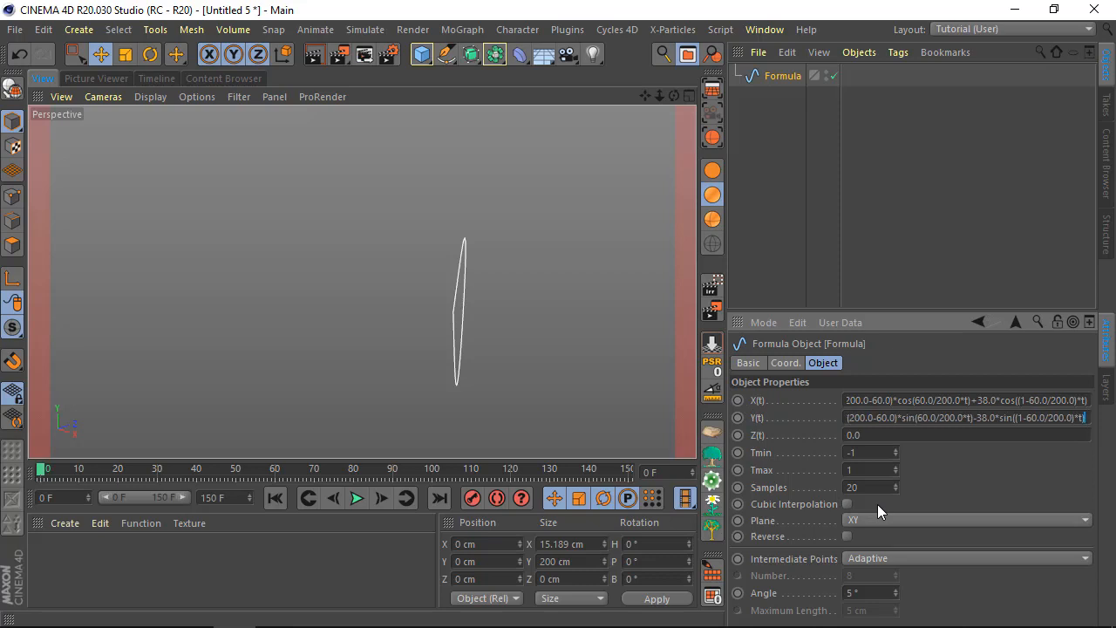
pyautogui.click(931, 476)
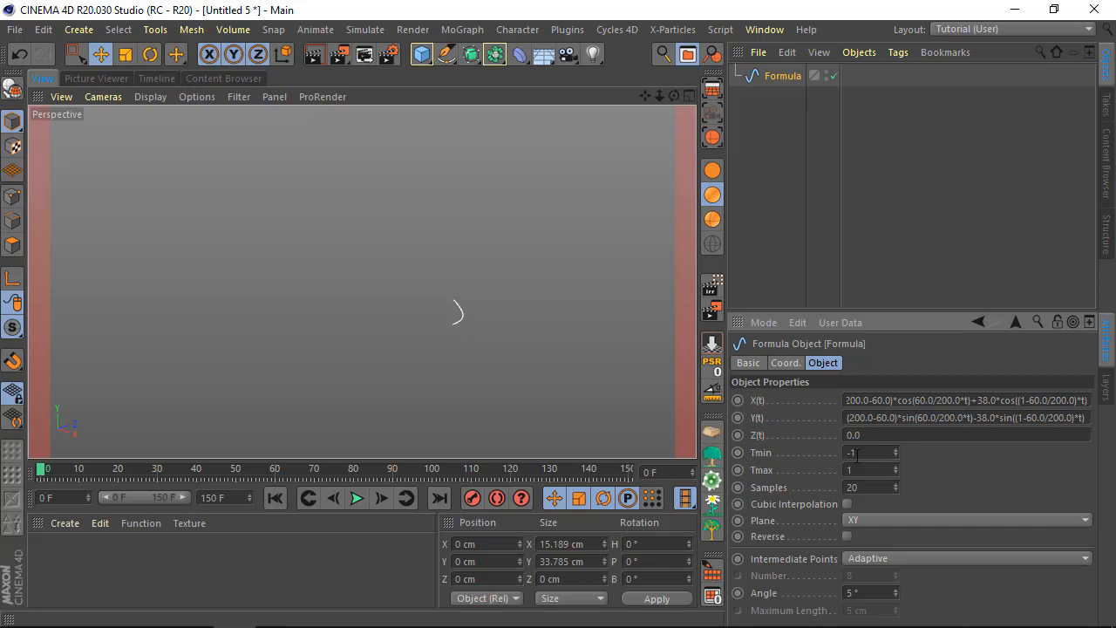
# Raise the Formula spline's Tmax to 109 to extend the curve.
pyautogui.moveTo(898, 469); pyautogui.dragTo(916, 427)
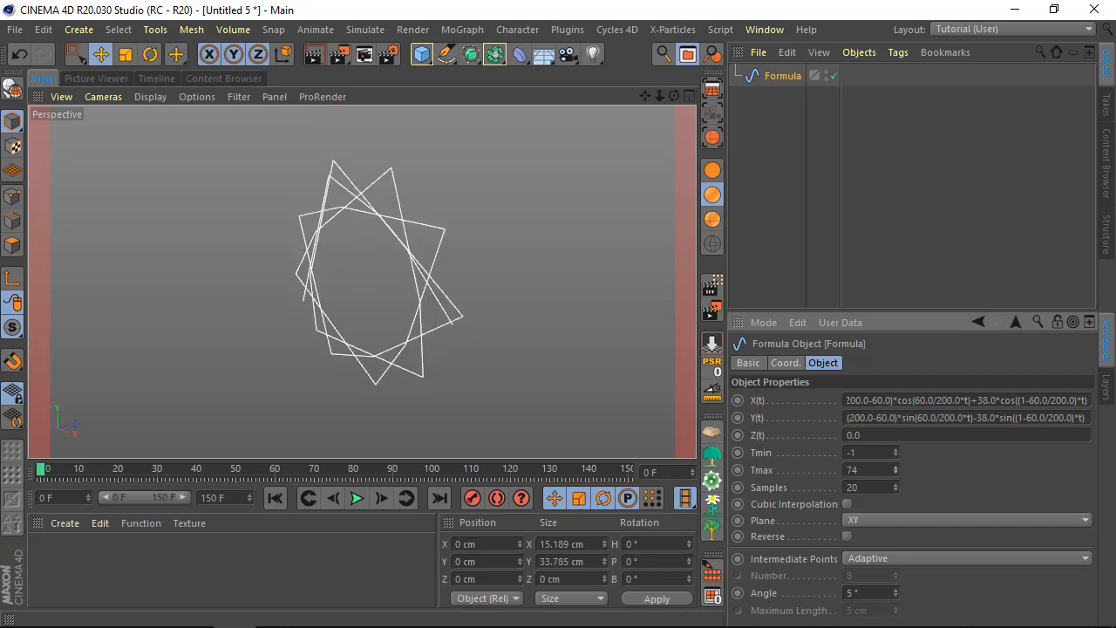
pyautogui.keyDown('alt'); pyautogui.moveTo(341, 272); pyautogui.dragTo(484, 229); pyautogui.keyUp('alt')
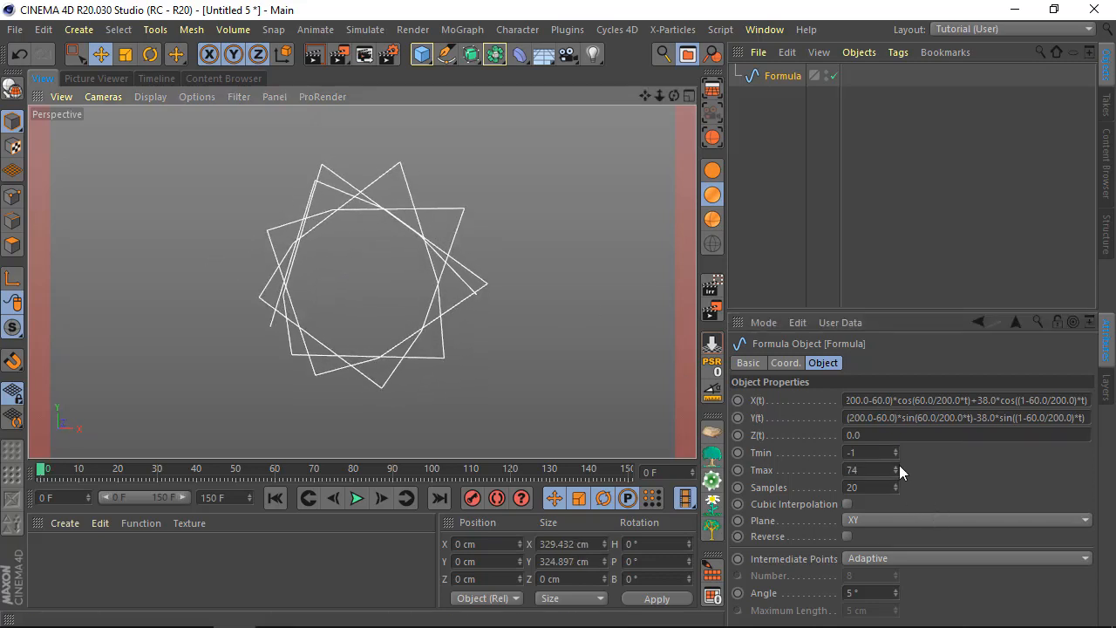
pyautogui.moveTo(898, 466); pyautogui.dragTo(897, 439)
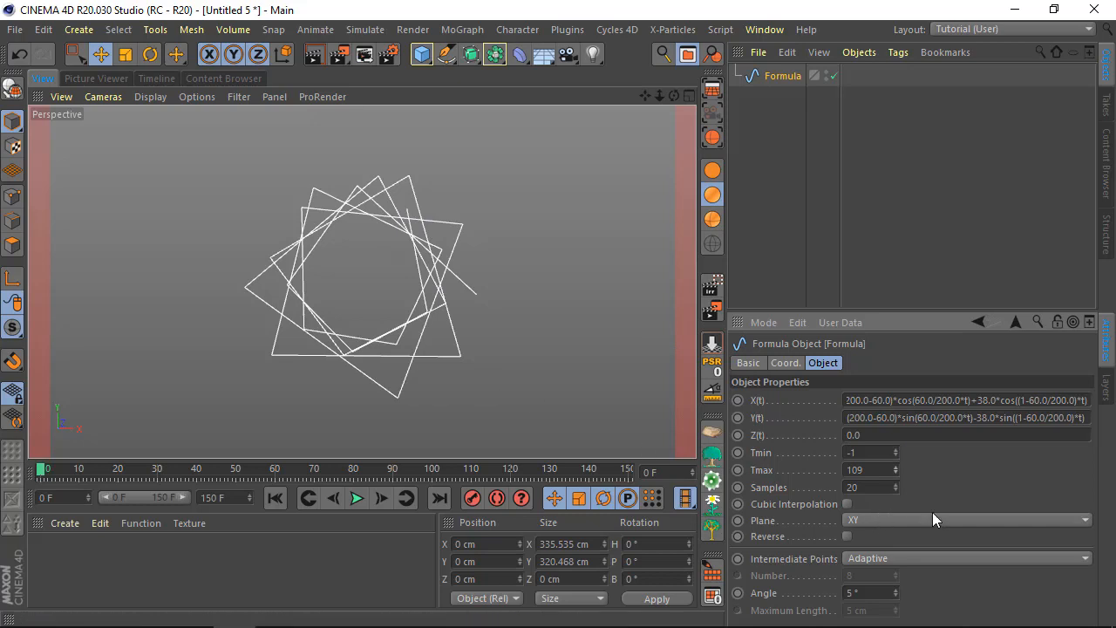
# Set the Formula spline's Samples to 2000000 and enable Cubic Interpolation.
pyautogui.moveTo(895, 484); pyautogui.dragTo(895, 428)
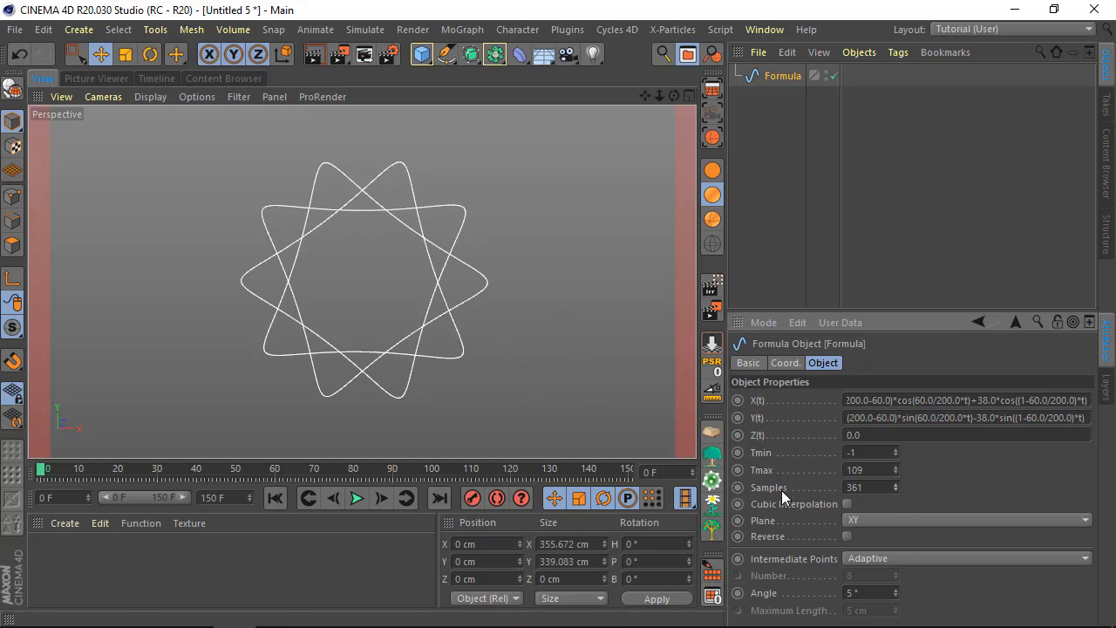
pyautogui.click(882, 488)
pyautogui.write('2000000')
pyautogui.press('Return')
pyautogui.click(846, 504)
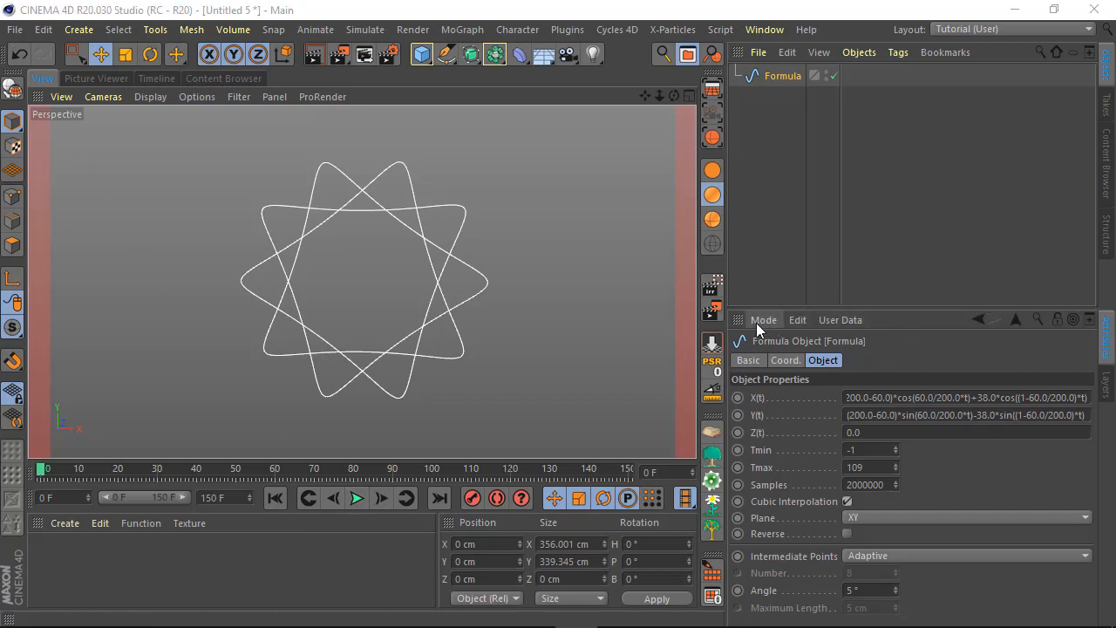
# Add a user data group named Parameters to the Formula spline.
pyautogui.click(846, 318)
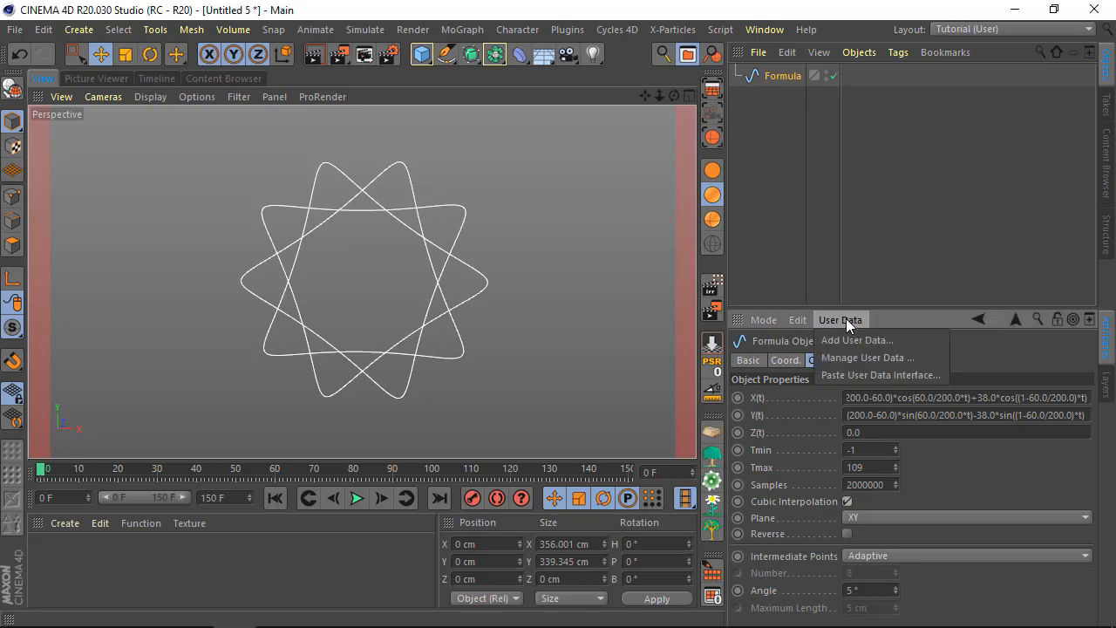
pyautogui.click(844, 358)
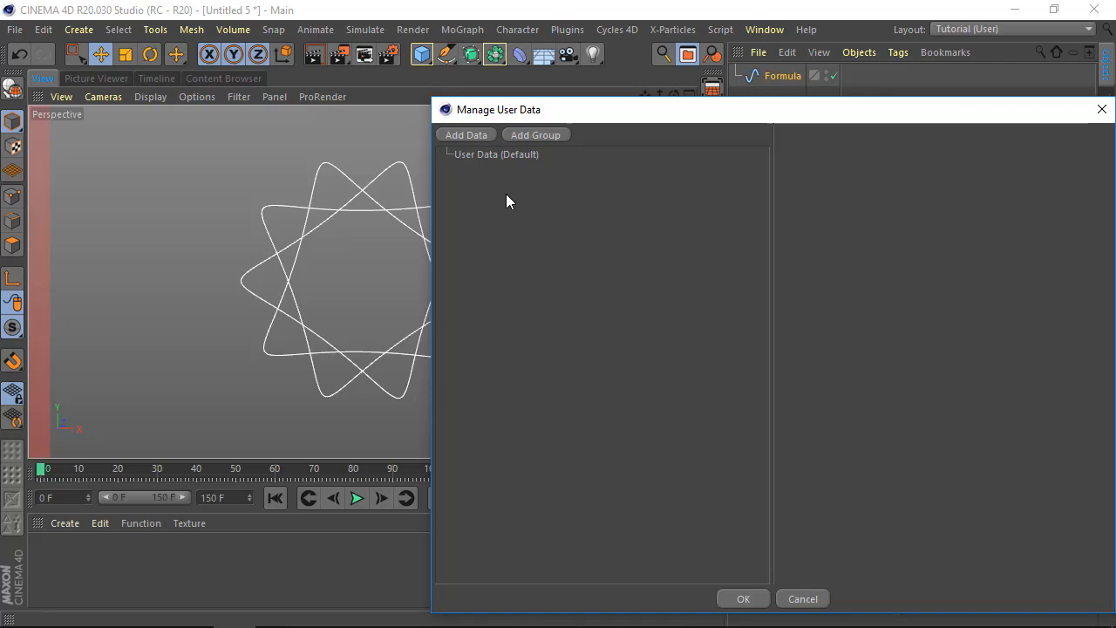
pyautogui.click(527, 134)
pyautogui.moveTo(484, 170); pyautogui.dragTo(481, 231)
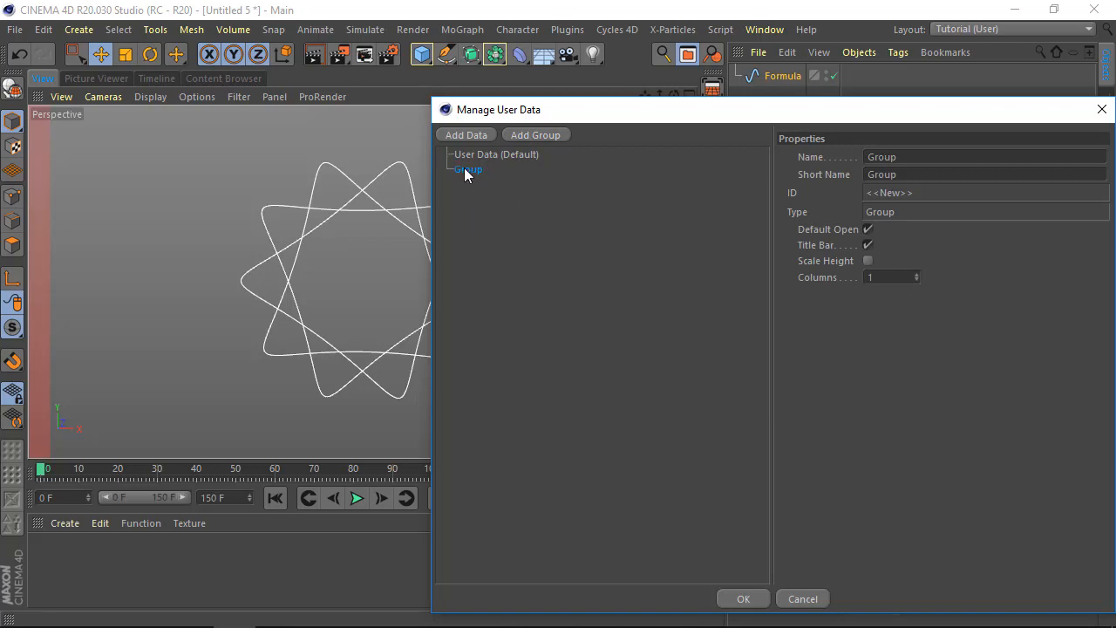
pyautogui.moveTo(939, 161); pyautogui.dragTo(762, 150)
pyautogui.write('Parameters')
pyautogui.click(968, 178)
# Add a user data entry named Static Circle Radius to the Parameters group, with its unit set to Real.
pyautogui.click(471, 134)
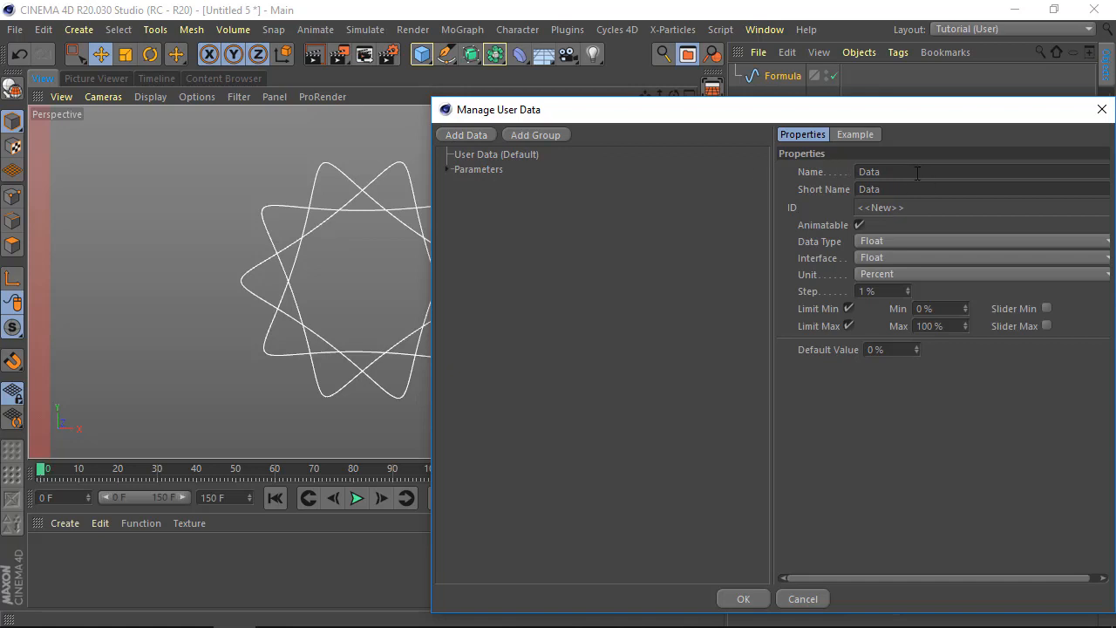
pyautogui.moveTo(895, 173); pyautogui.dragTo(786, 163)
pyautogui.write('Static Circle Radius')
pyautogui.press('Return')
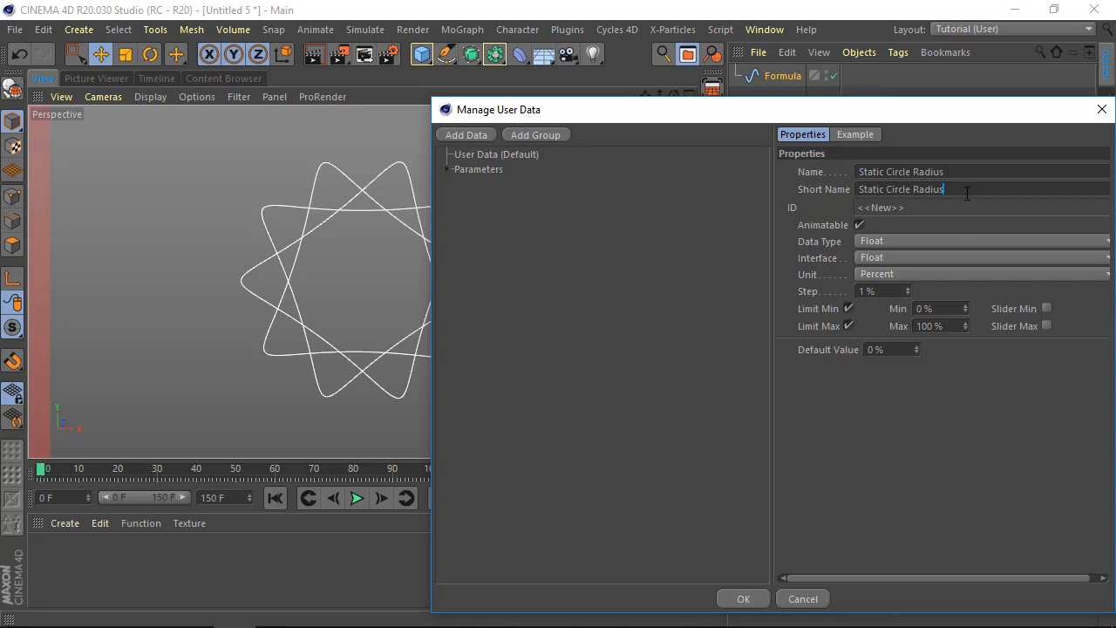
pyautogui.click(889, 272)
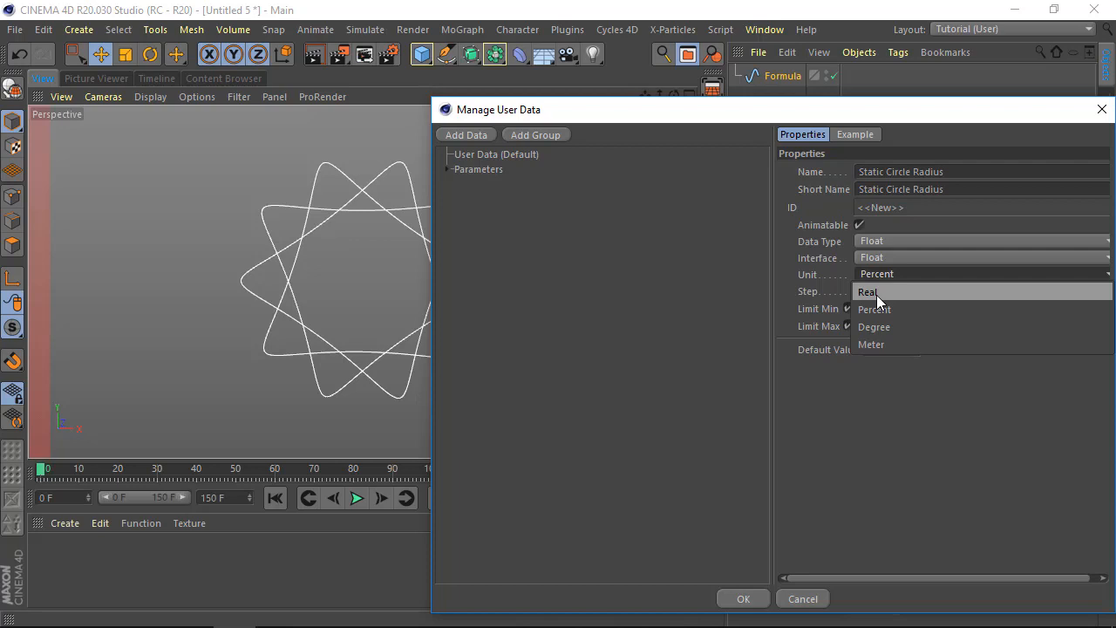
pyautogui.click(876, 295)
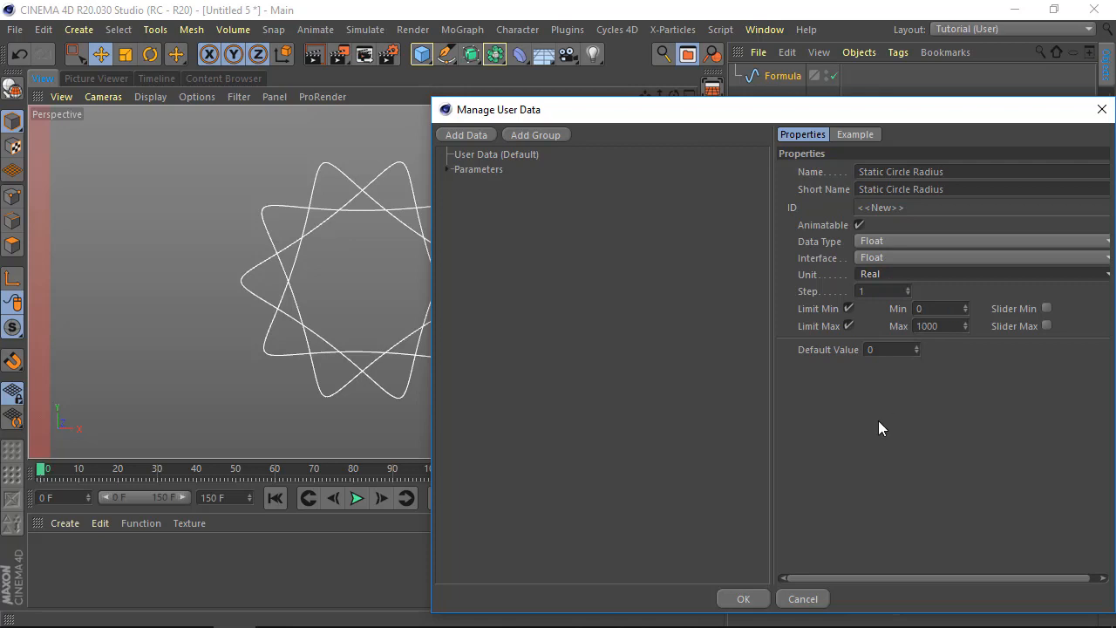
# Add a user data entry named Rolling Circle Radius to the Parameters group, with unit Real and a minimum of -1000.
pyautogui.click(475, 135)
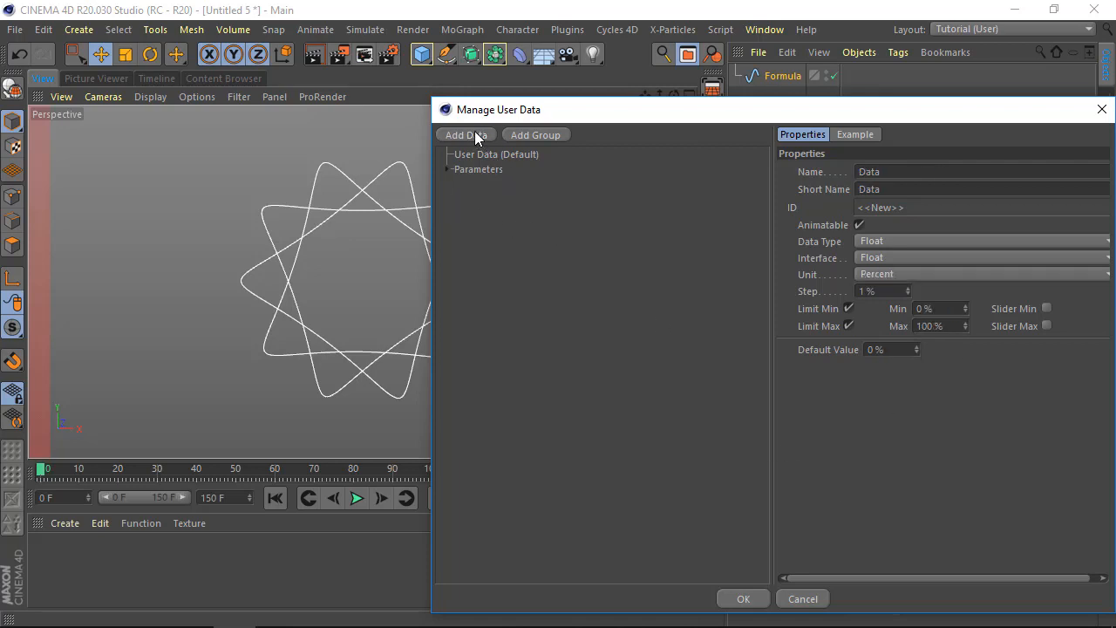
pyautogui.click(446, 169)
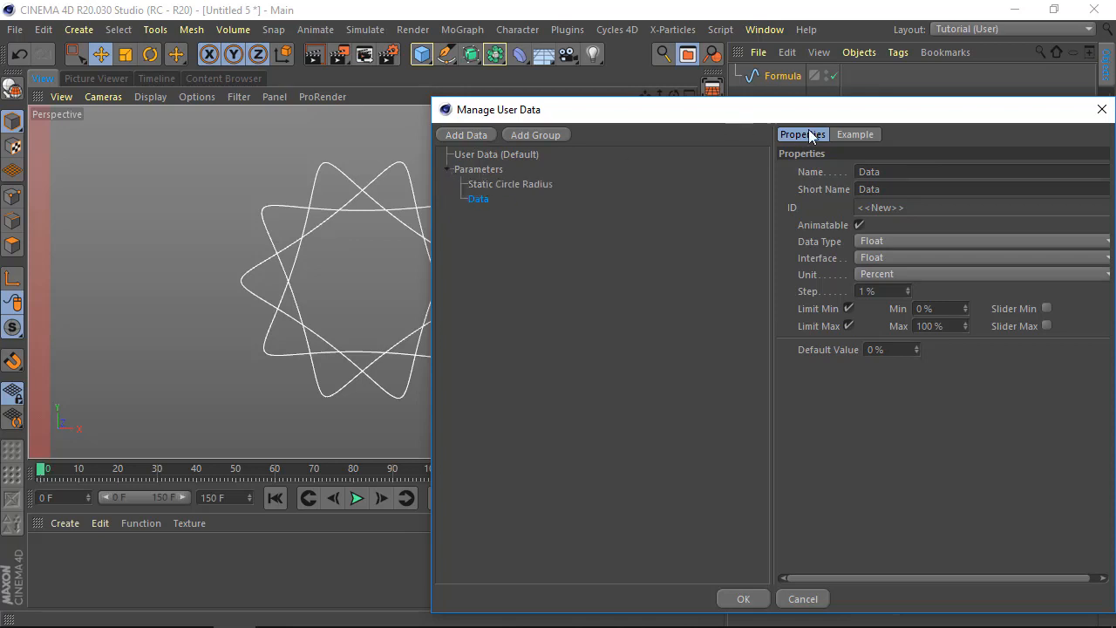
pyautogui.doubleClick(896, 171)
pyautogui.write('Rolling Circle Radius')
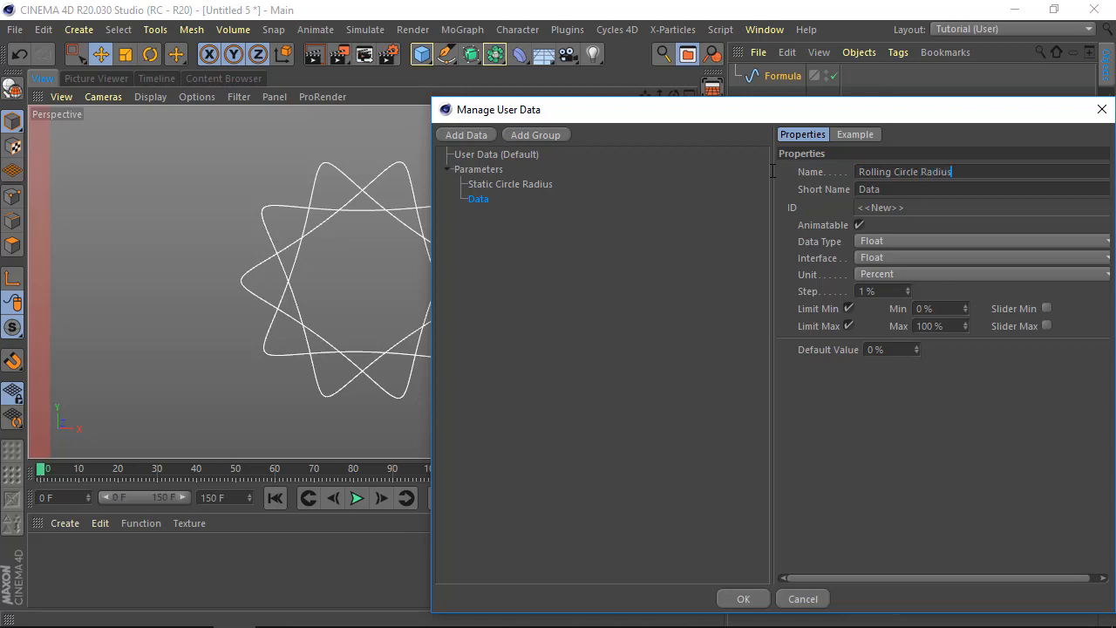
pyautogui.click(1016, 190)
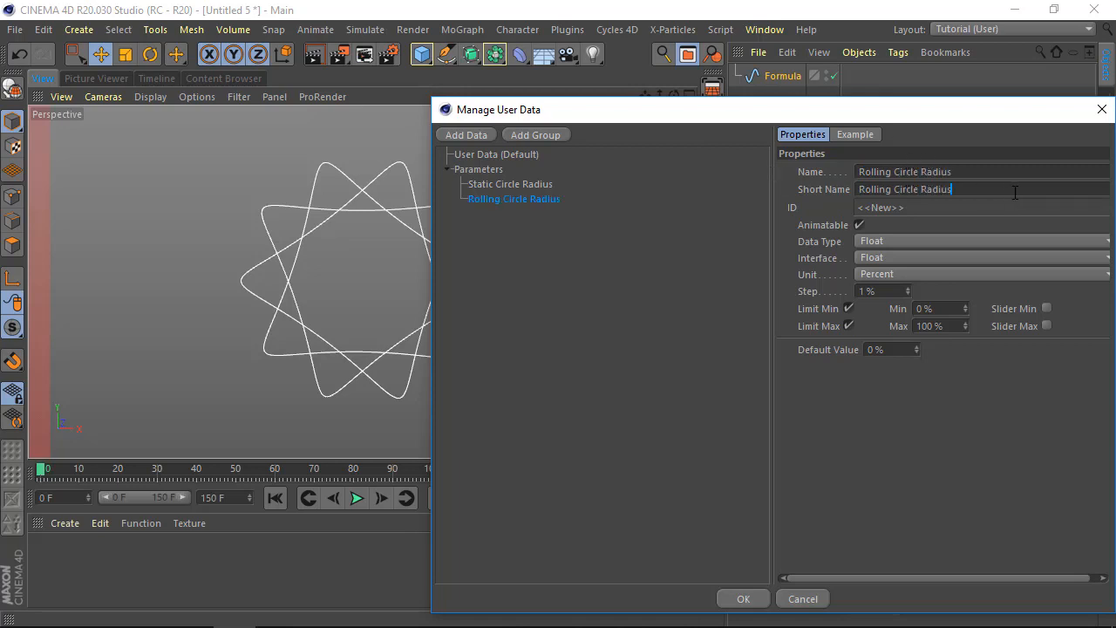
pyautogui.click(896, 273)
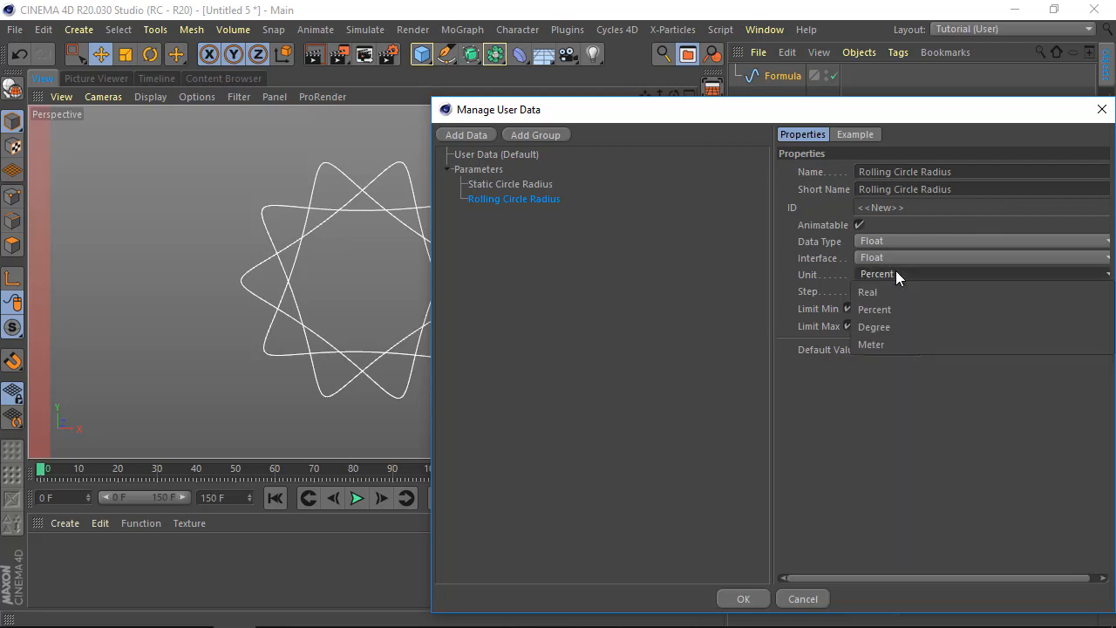
pyautogui.click(892, 291)
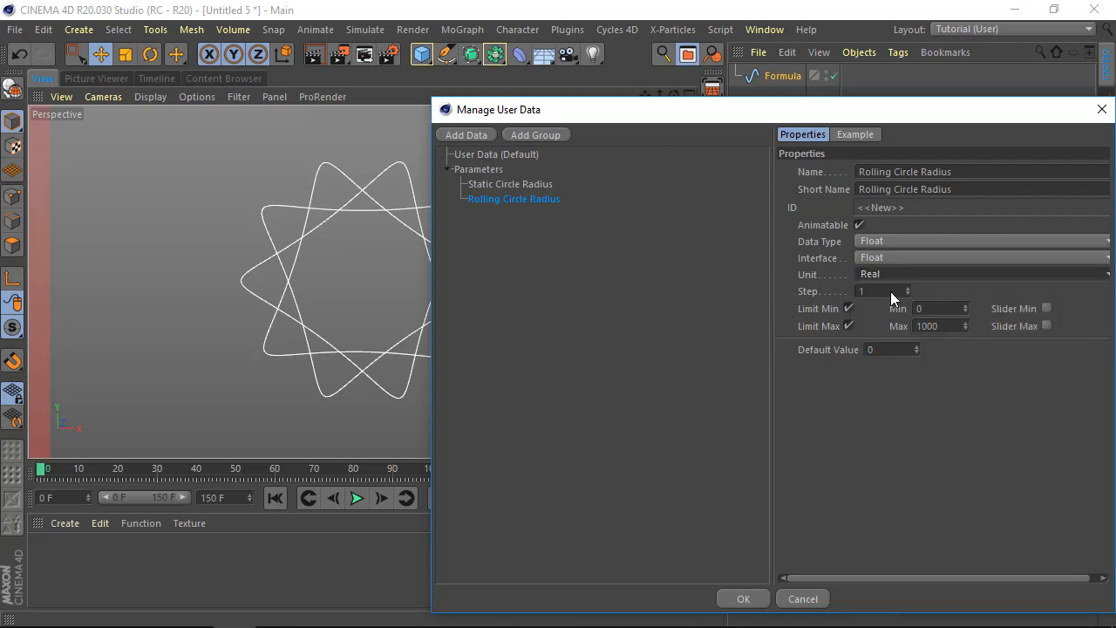
pyautogui.click(953, 309)
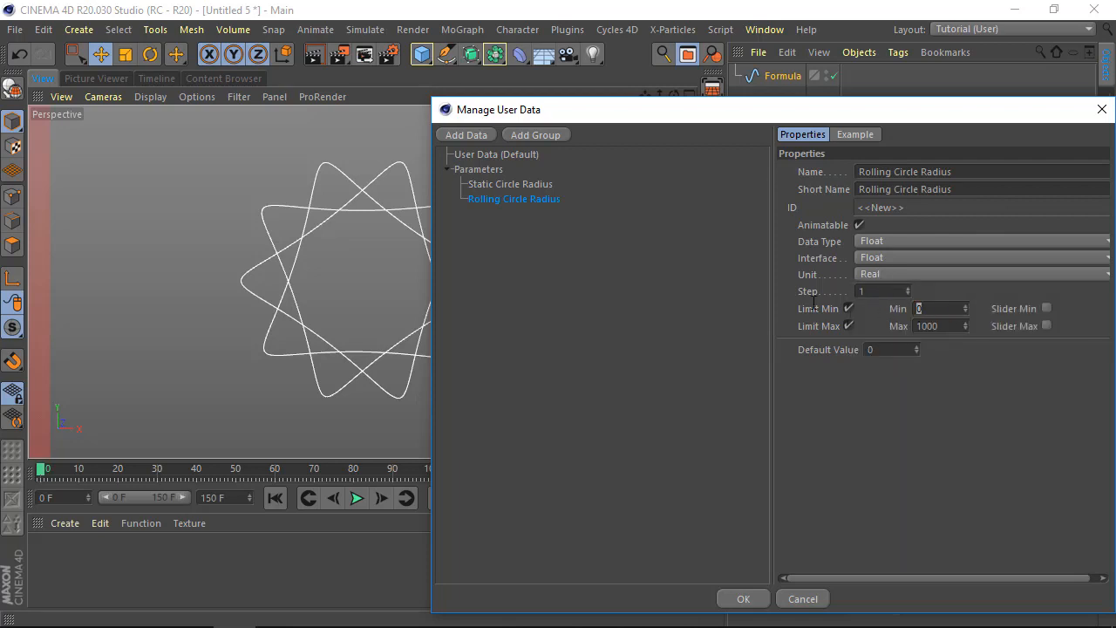
pyautogui.write('-1000')
pyautogui.press('Return')
# Add a user data entry named Radius to Hole with unit Real and minimum -1000, and apply the user data setup.
pyautogui.click(466, 137)
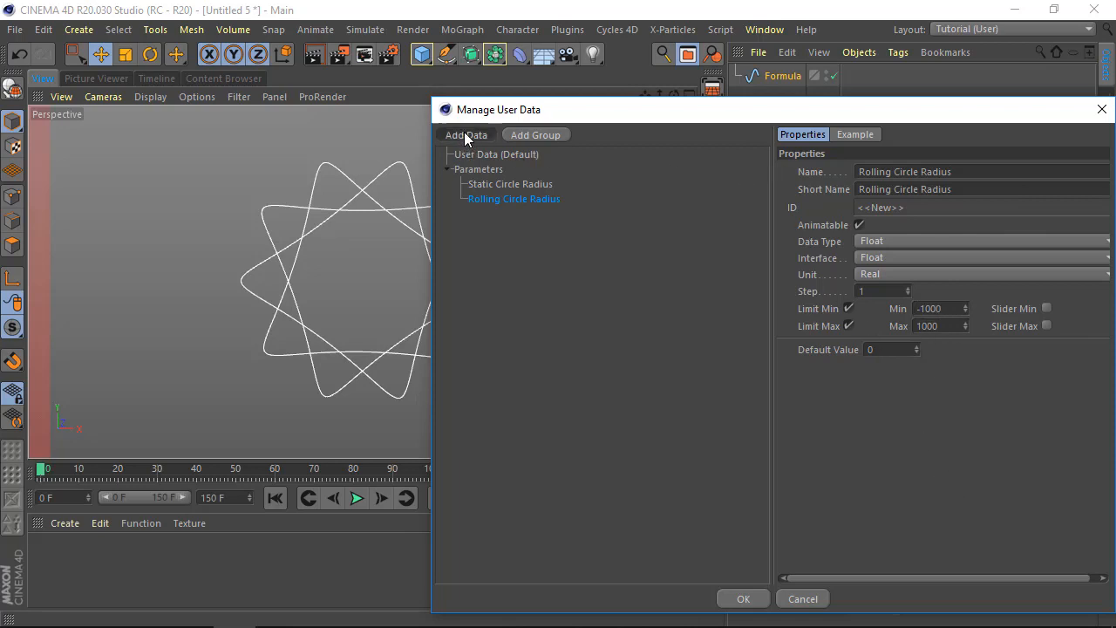
pyautogui.click(910, 171)
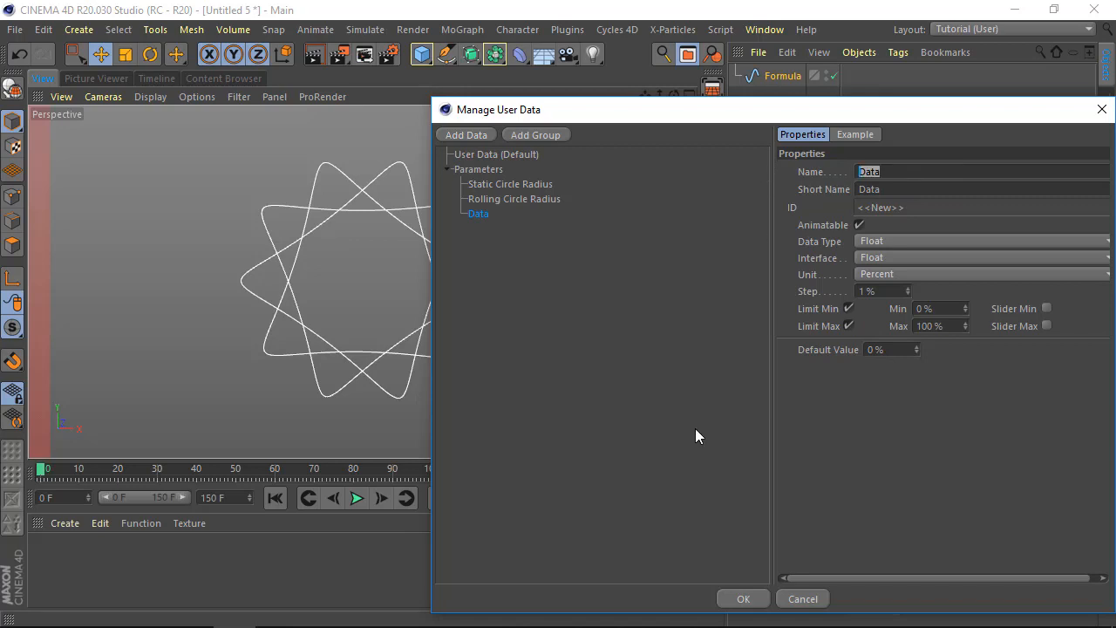
pyautogui.write('Radius to Hole')
pyautogui.press('Return')
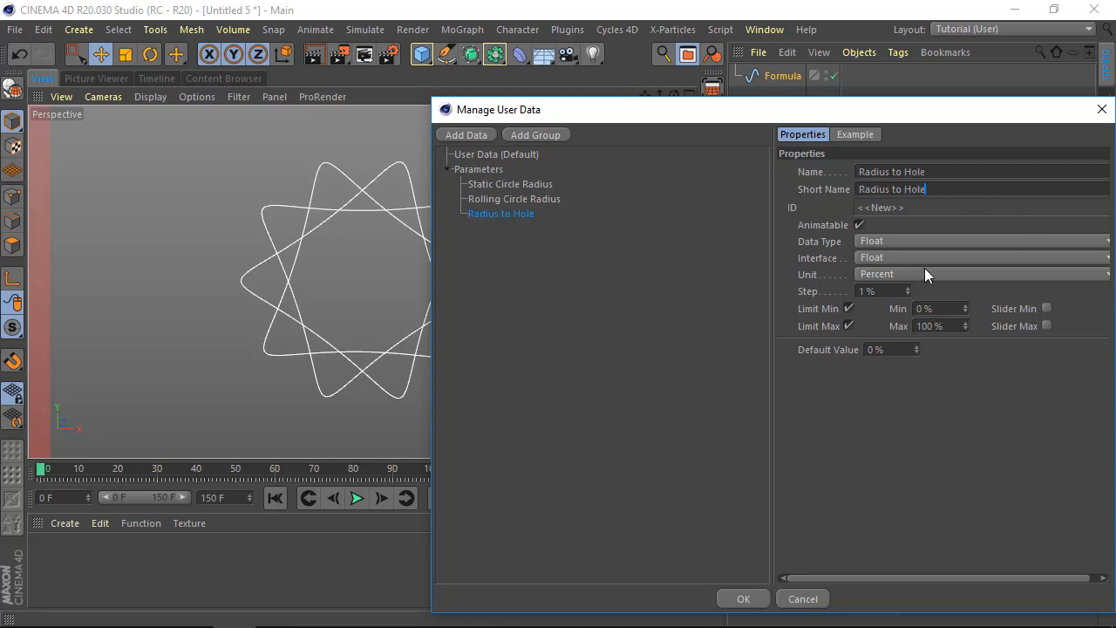
pyautogui.click(924, 273)
pyautogui.click(900, 290)
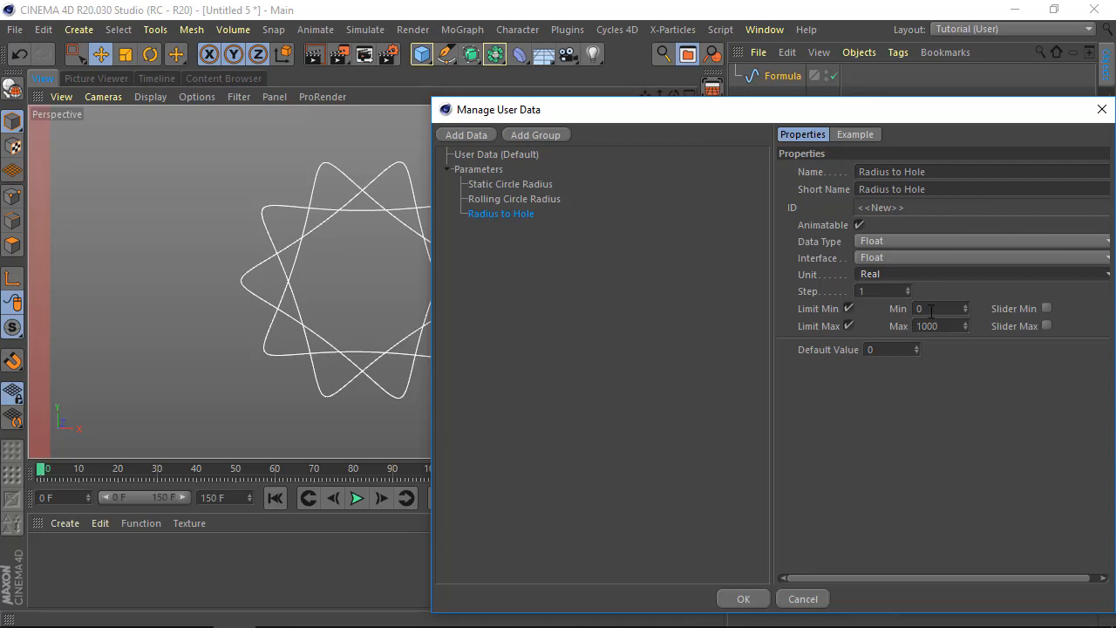
pyautogui.click(929, 310)
pyautogui.write('-1000')
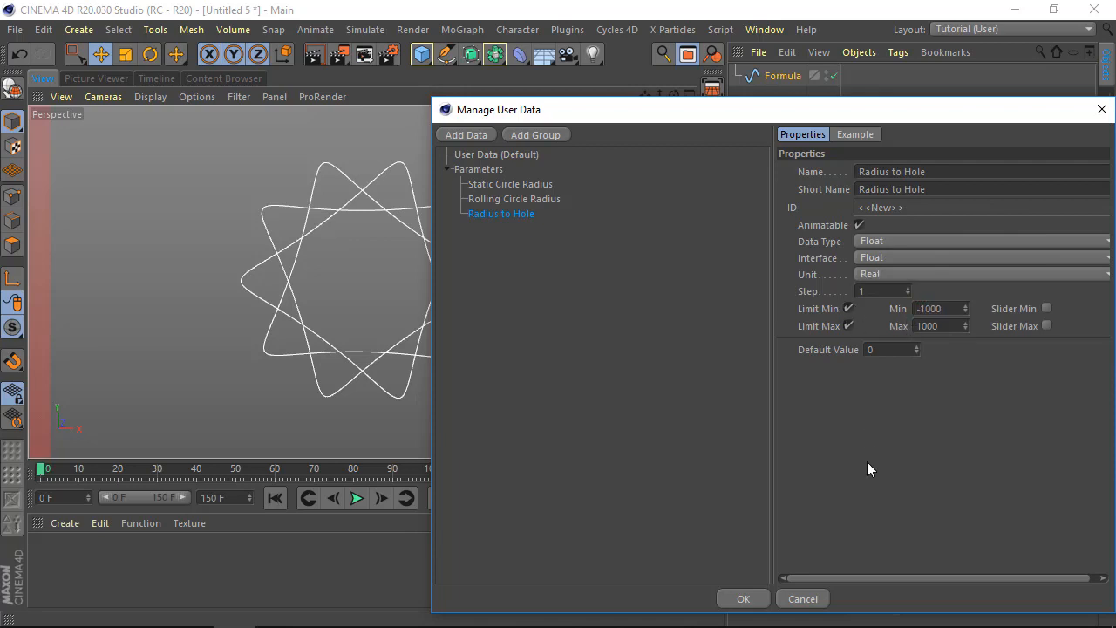
pyautogui.press('Return')
pyautogui.click(743, 600)
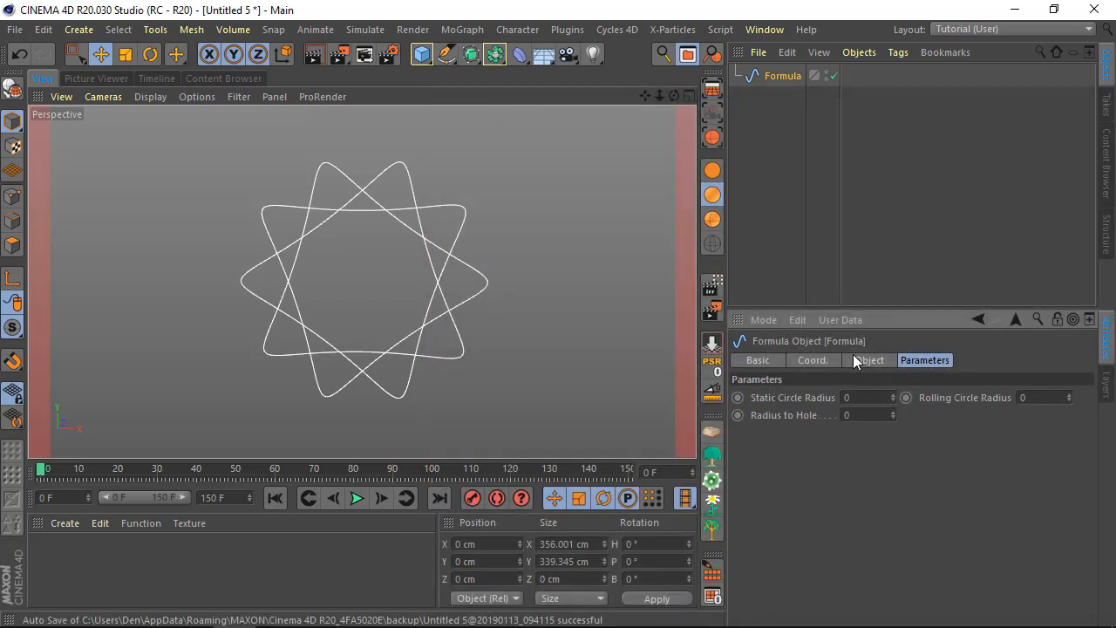
pyautogui.click(840, 320)
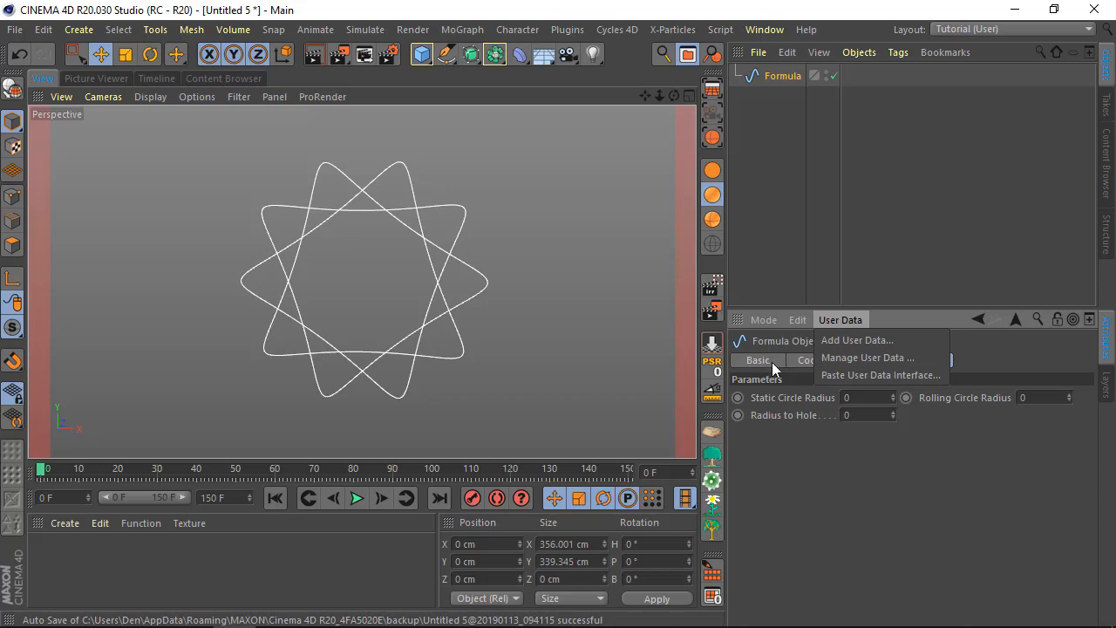
pyautogui.click(803, 494)
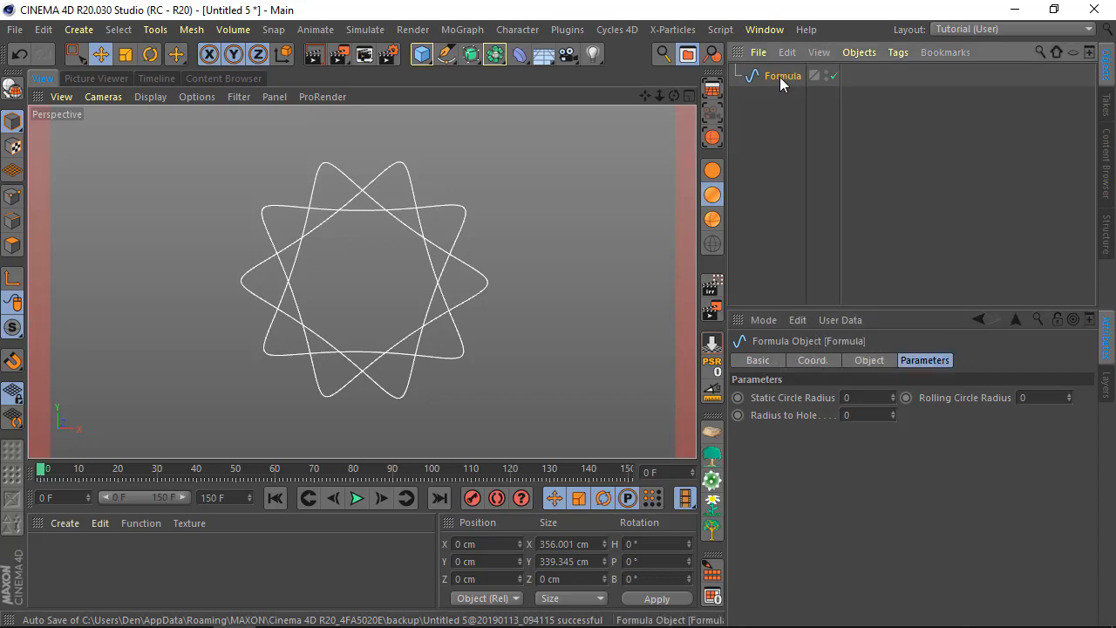
pyautogui.click(759, 359)
pyautogui.click(822, 360)
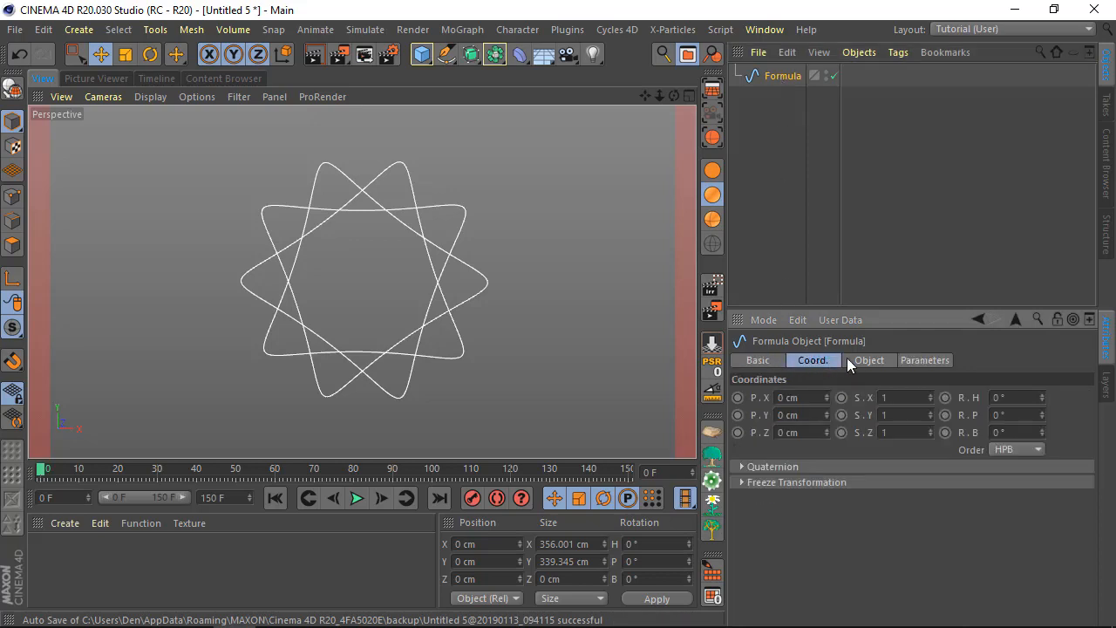
pyautogui.click(866, 362)
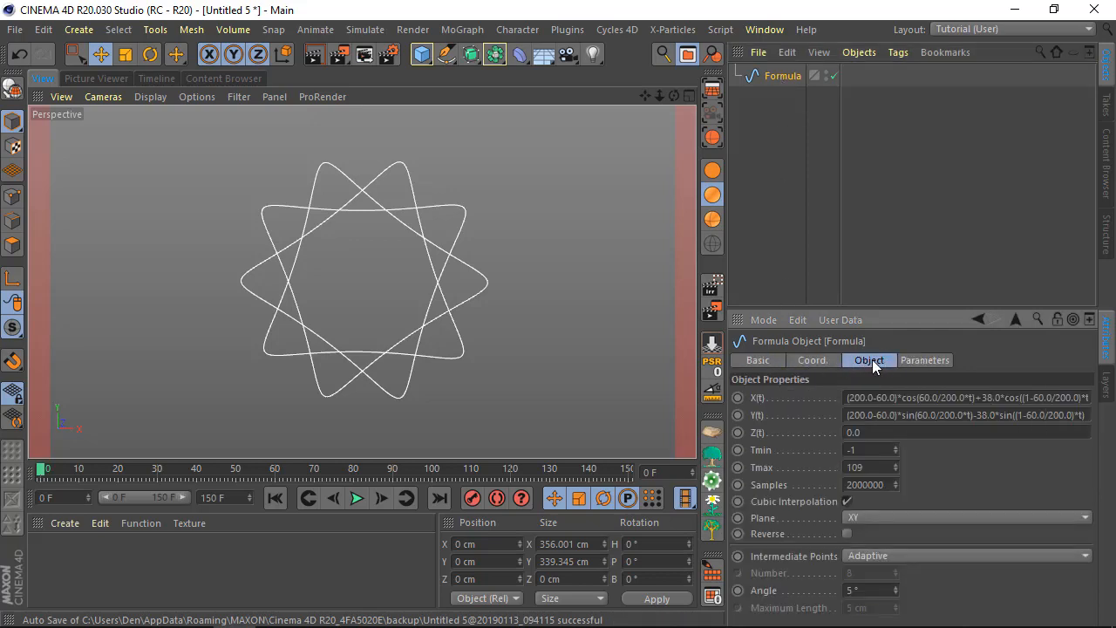
# Set the Formula spline's Static Circle Radius to 200, Rolling Circle Radius to 60 and Radius to Hole to 38.
pyautogui.click(925, 360)
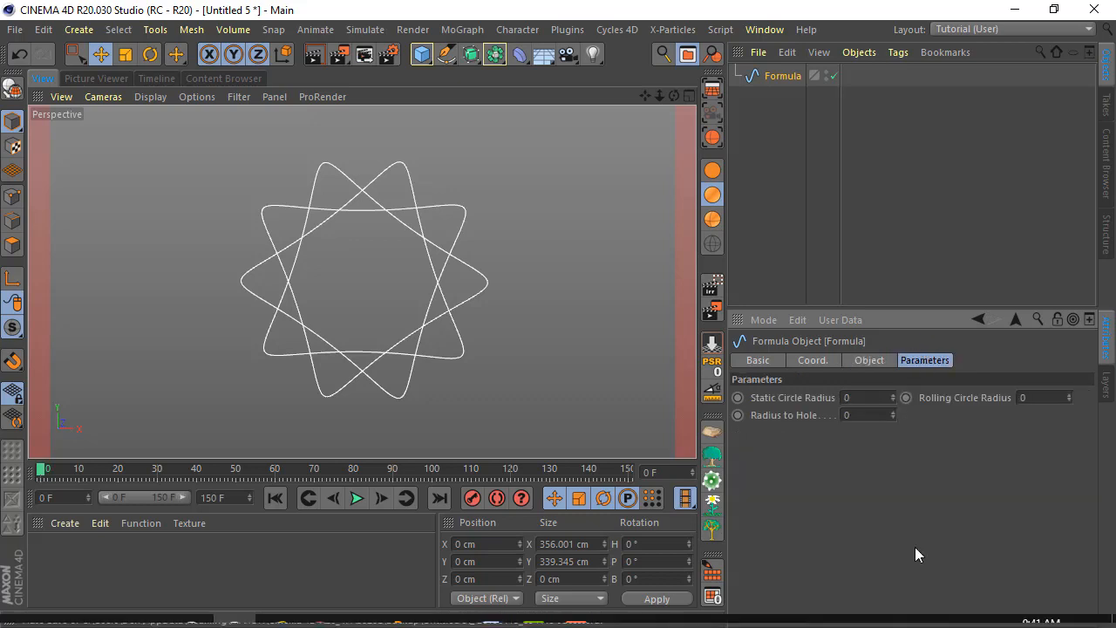
pyautogui.click(867, 398)
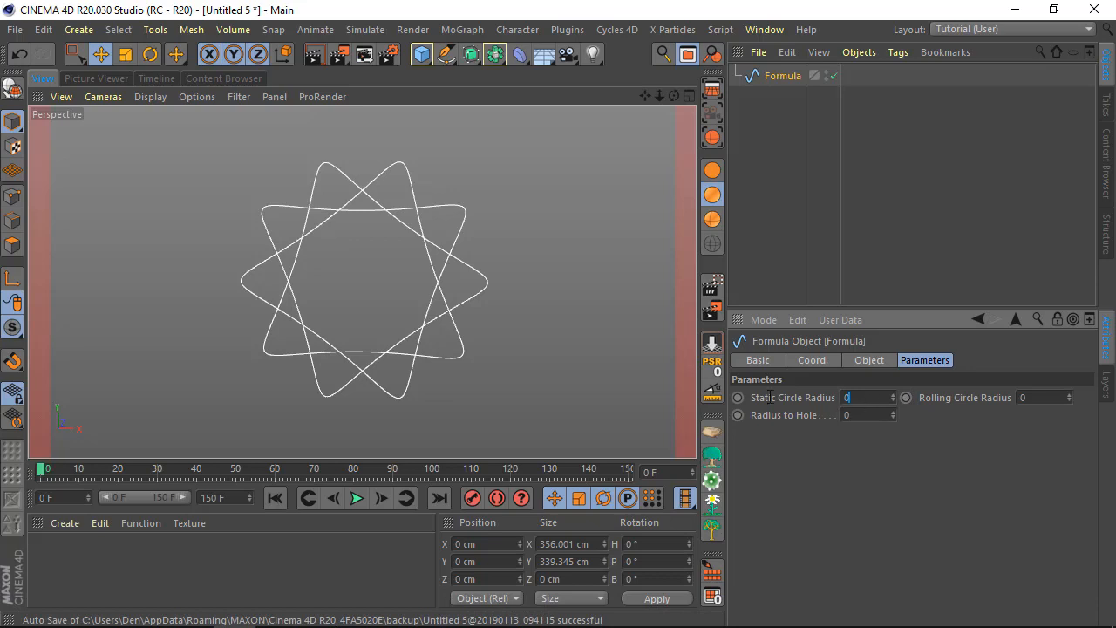
pyautogui.write('200')
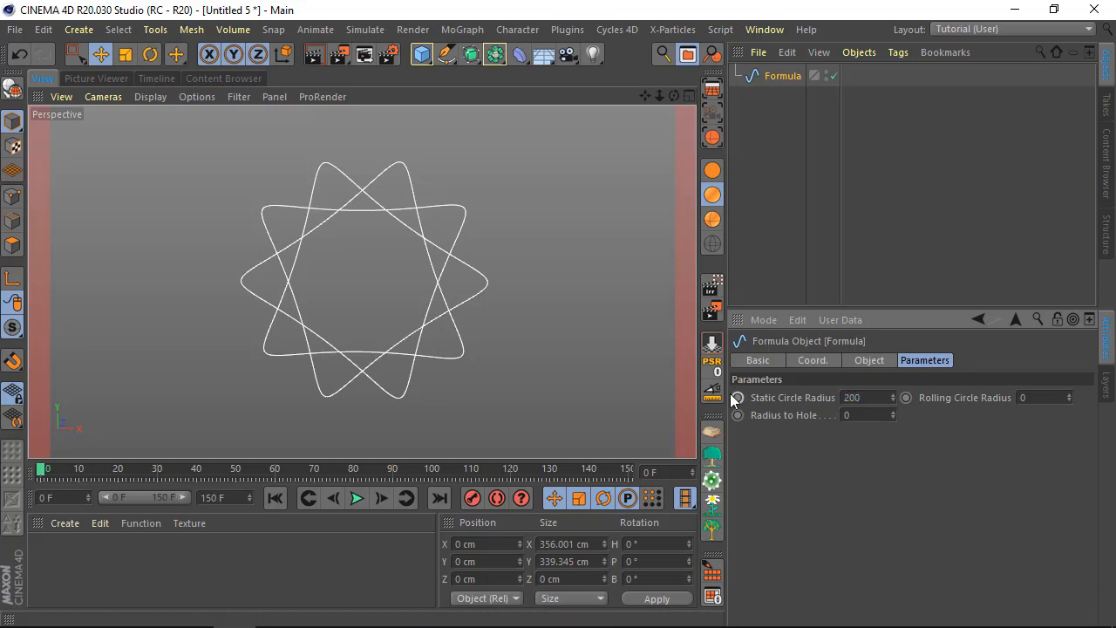
pyautogui.click(1050, 398)
pyautogui.write('60')
pyautogui.click(862, 415)
pyautogui.write('38')
# Add an XPresso tag to the Formula spline.
pyautogui.click(872, 361)
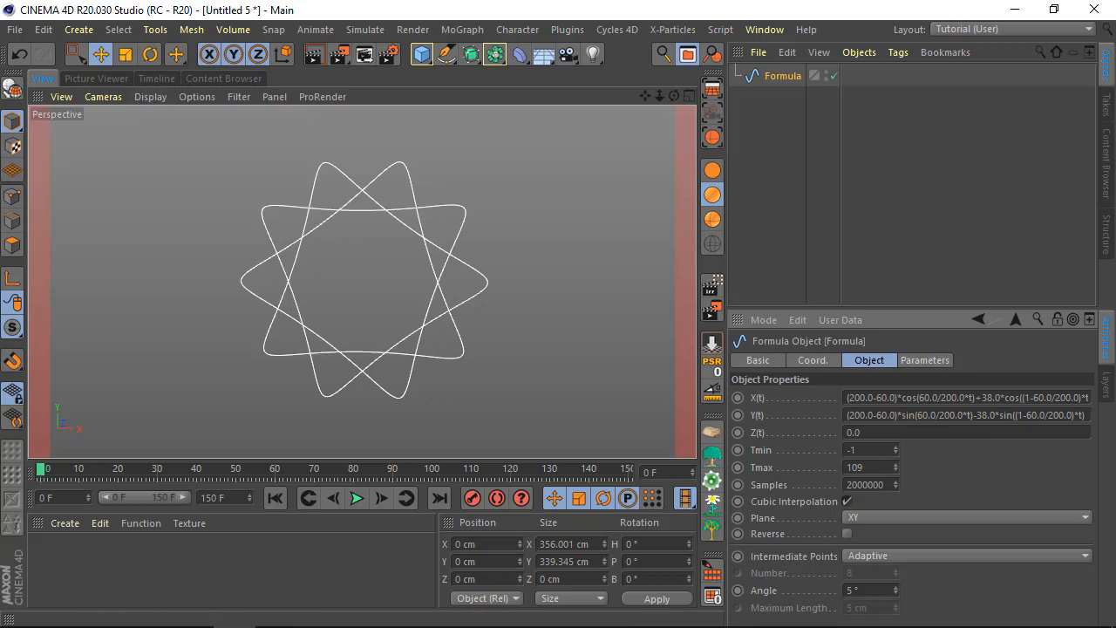
pyautogui.click(792, 74)
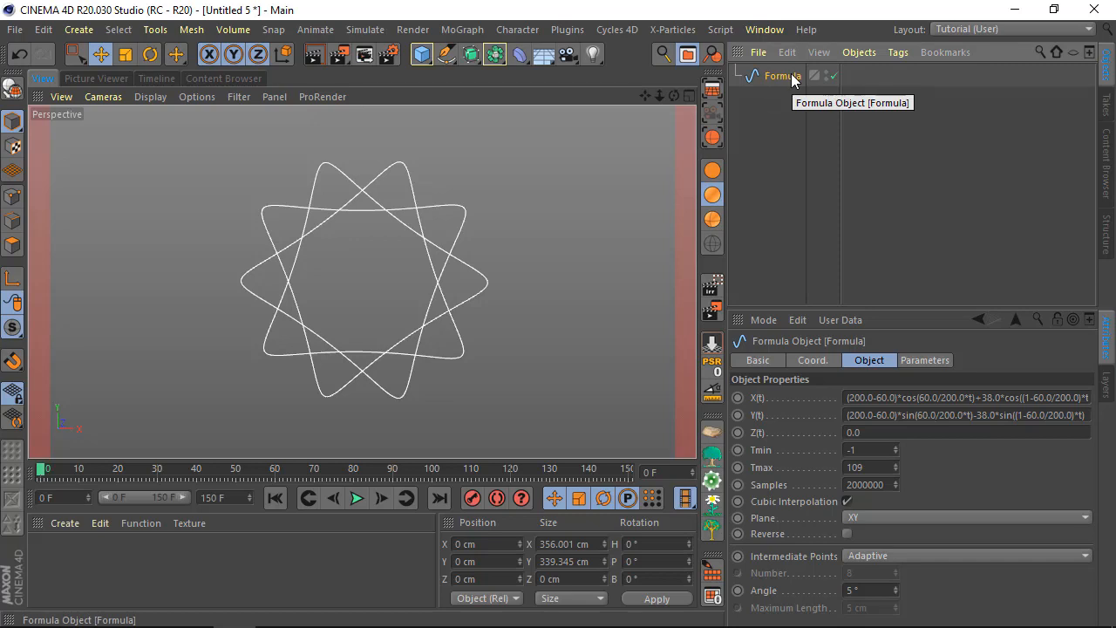
pyautogui.click(897, 52)
pyautogui.moveTo(916, 76)
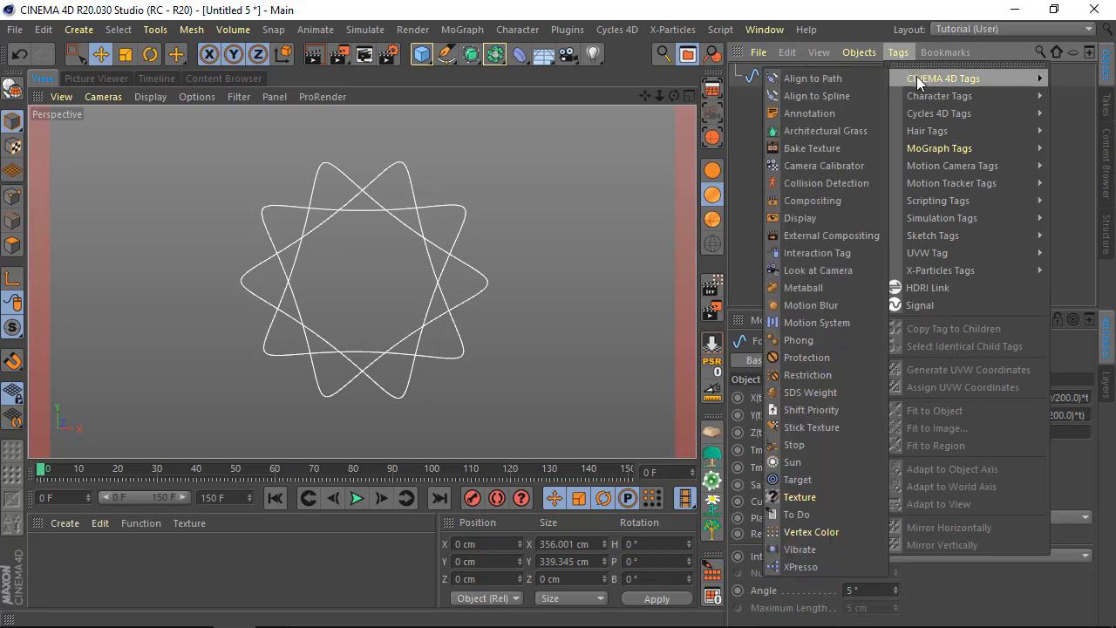
pyautogui.click(787, 567)
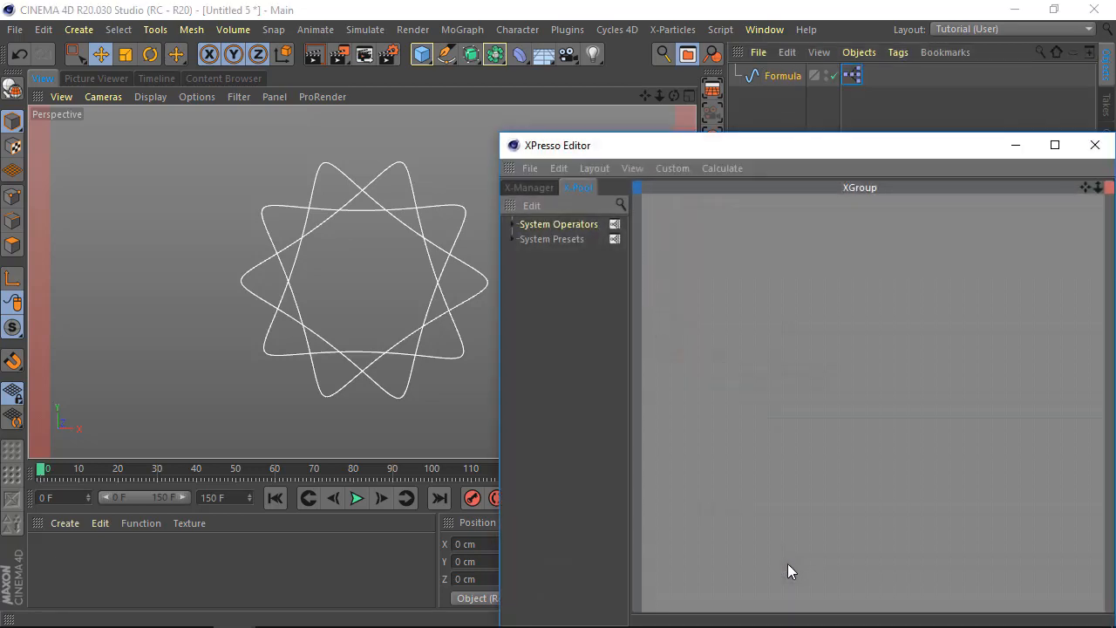
# Reposition and widen the XPresso Editor window, and place two Formula object nodes side by side in the XGroup.
pyautogui.moveTo(843, 146); pyautogui.dragTo(448, 82)
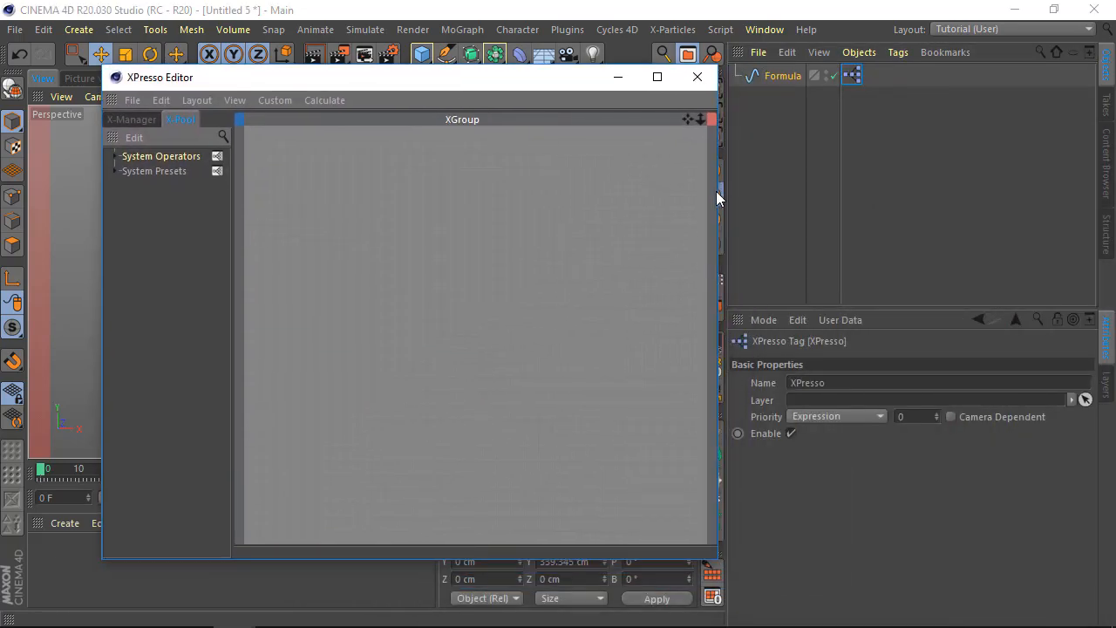
pyautogui.moveTo(720, 190); pyautogui.dragTo(767, 184)
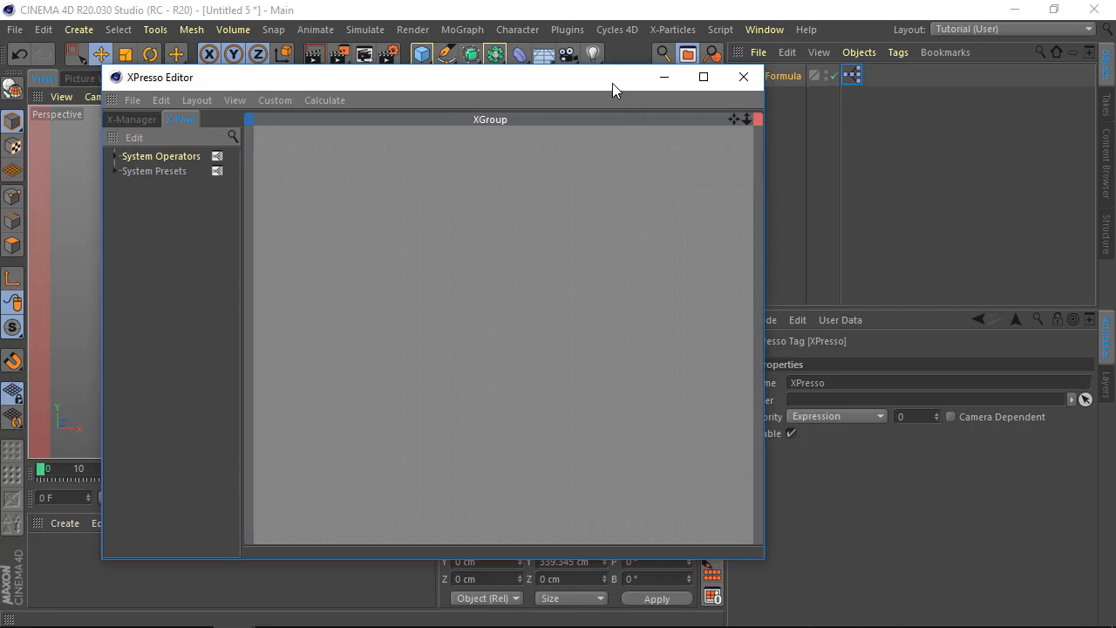
pyautogui.moveTo(603, 84); pyautogui.dragTo(530, 106)
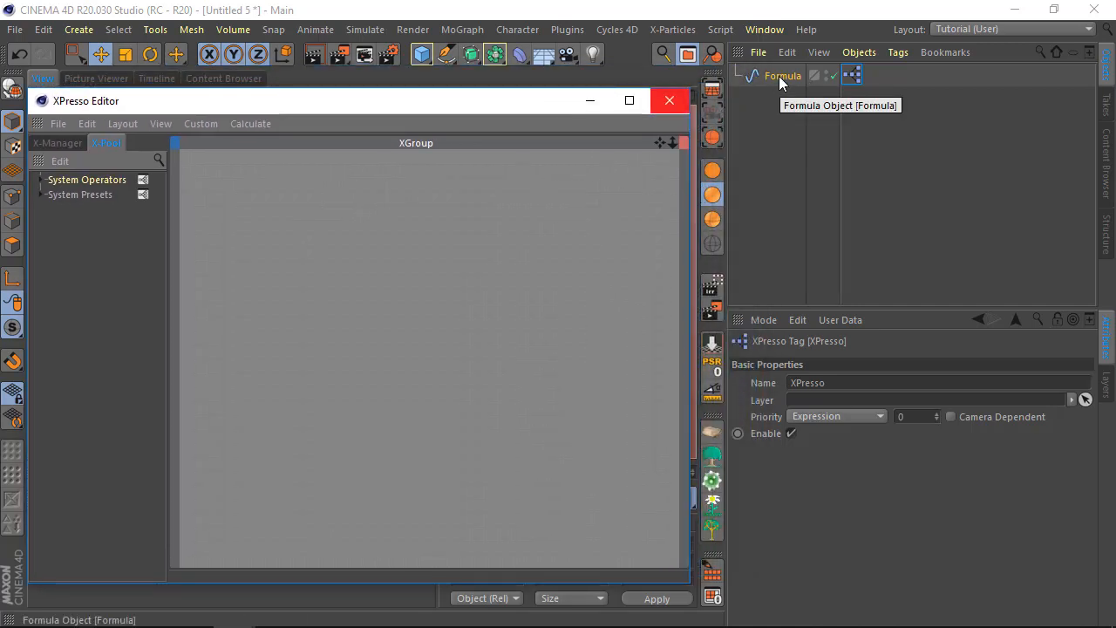
pyautogui.moveTo(778, 76); pyautogui.dragTo(237, 228)
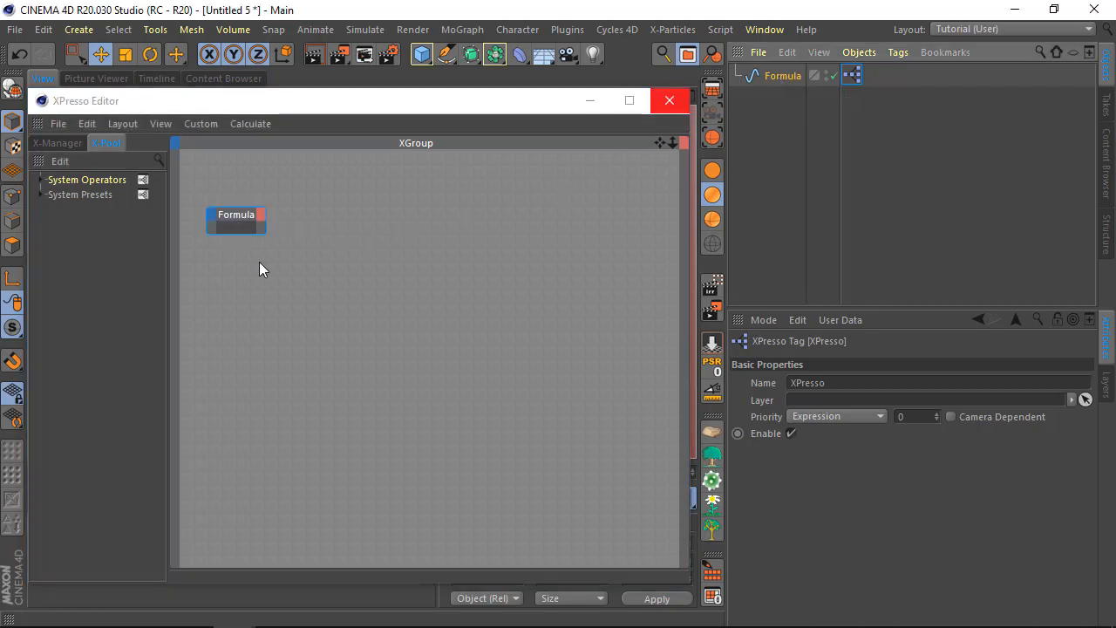
pyautogui.moveTo(781, 77); pyautogui.dragTo(575, 215)
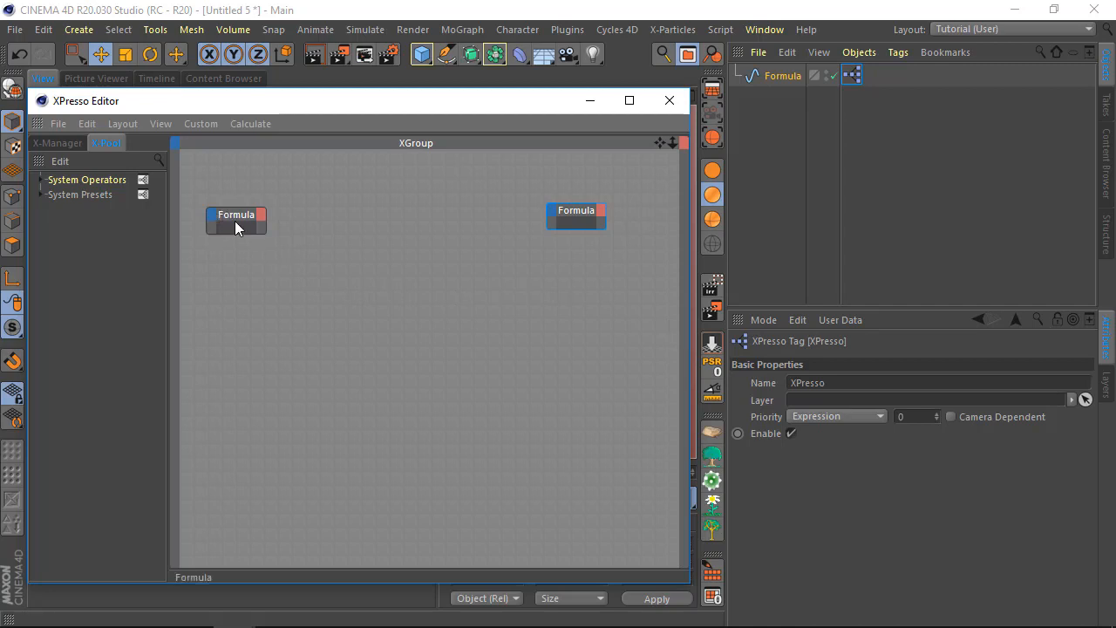
# Add Static Circle Radius, Rolling Circle Radius and Radius to Hole outputs to the first Formula node, and enlarge it to fit its ports.
pyautogui.click(263, 215)
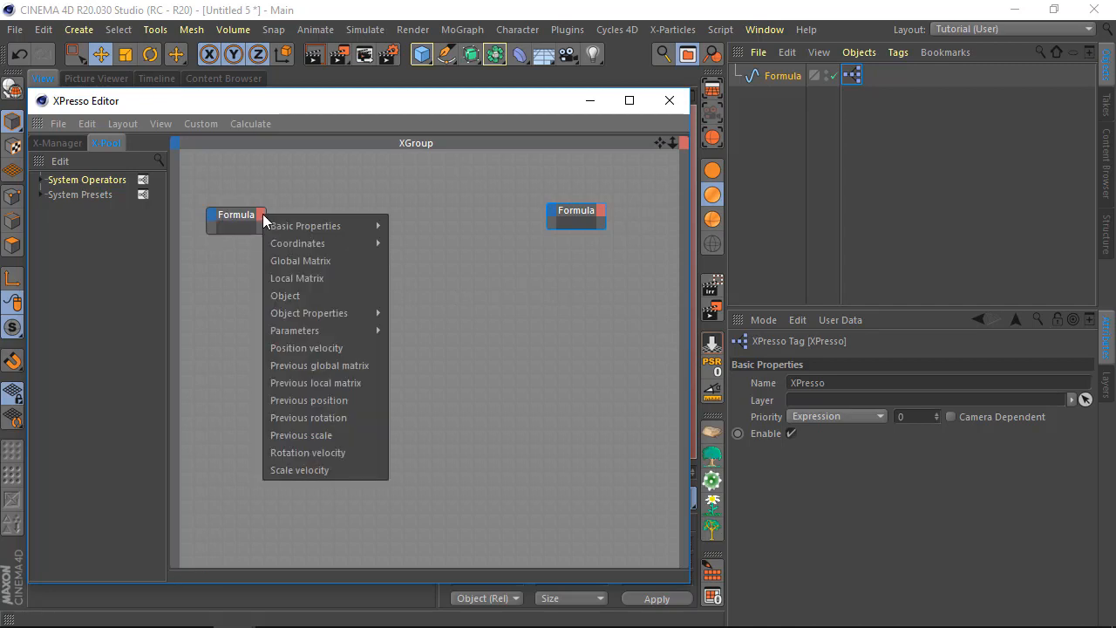
pyautogui.moveTo(294, 232)
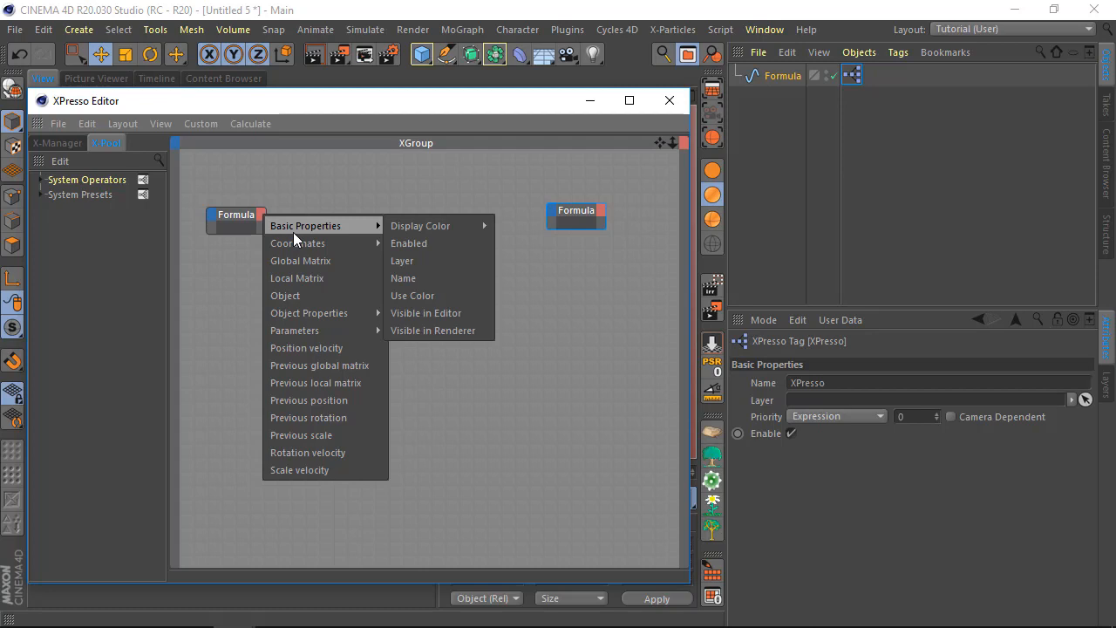
pyautogui.moveTo(319, 335)
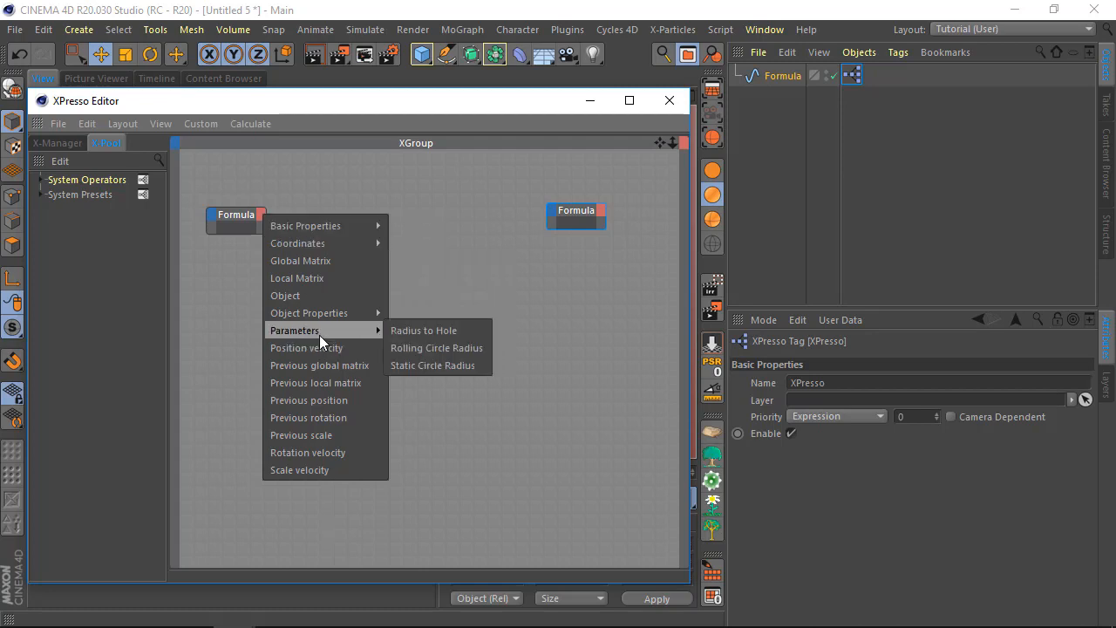
pyautogui.click(434, 364)
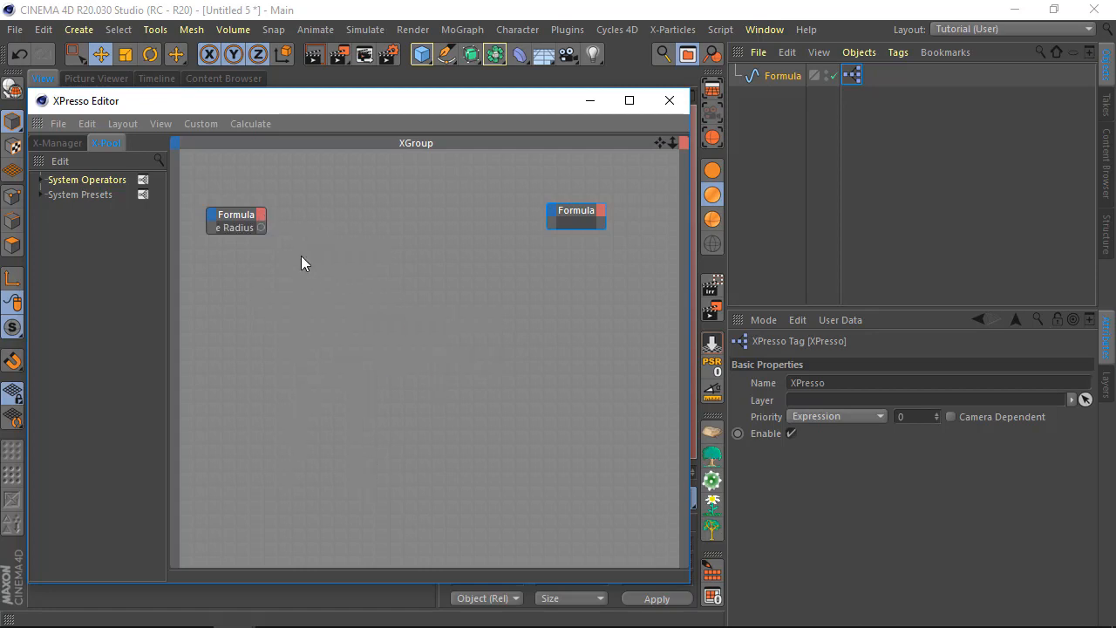
pyautogui.click(263, 218)
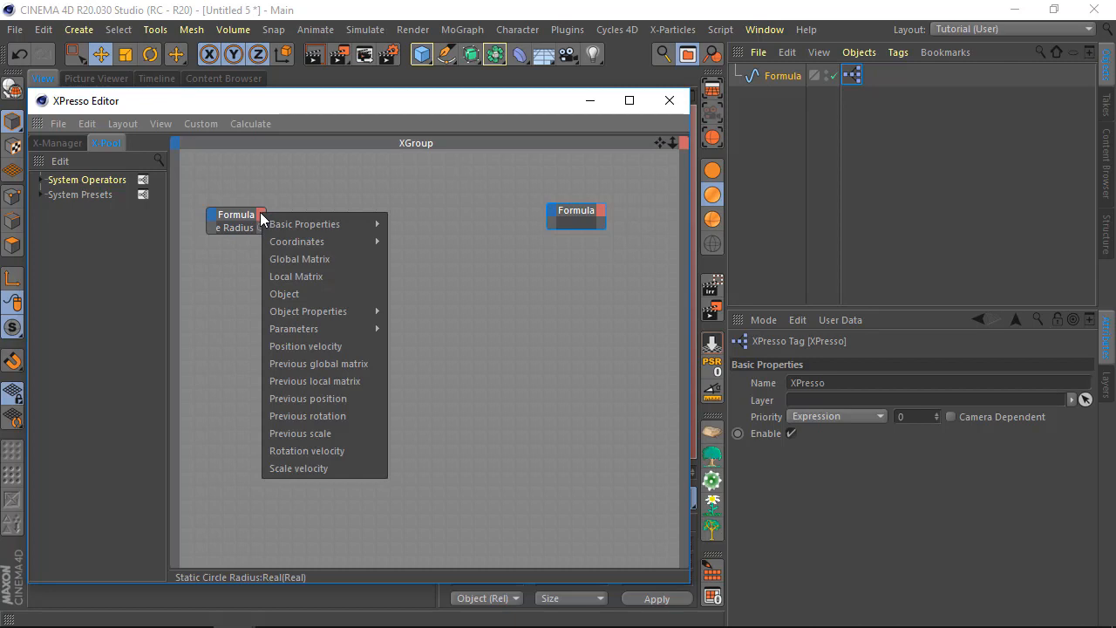
pyautogui.moveTo(317, 248)
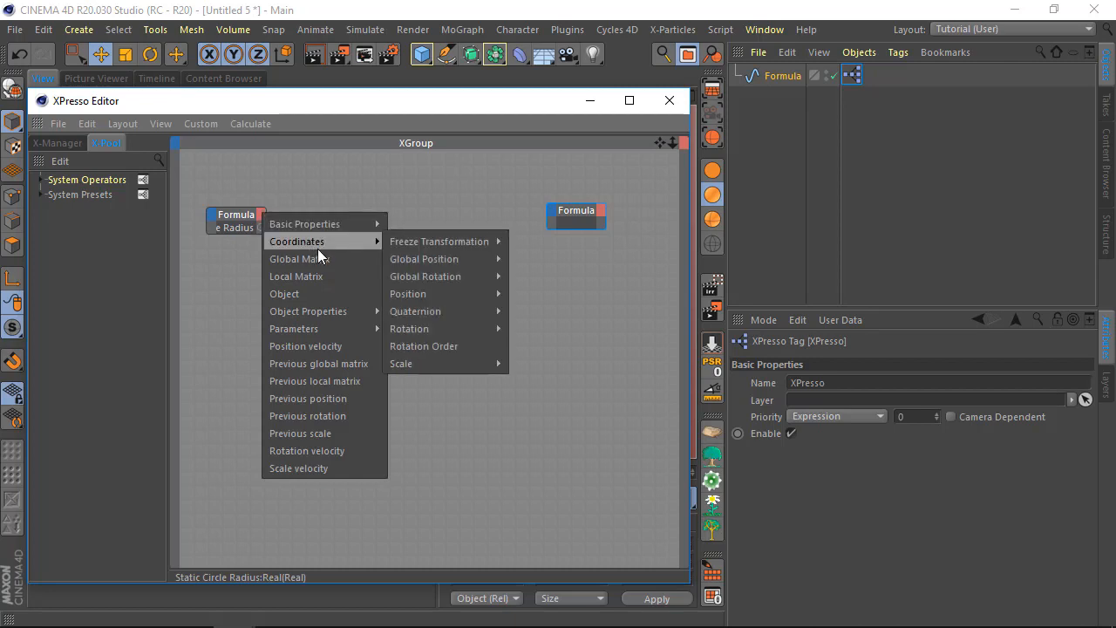
pyautogui.moveTo(327, 332)
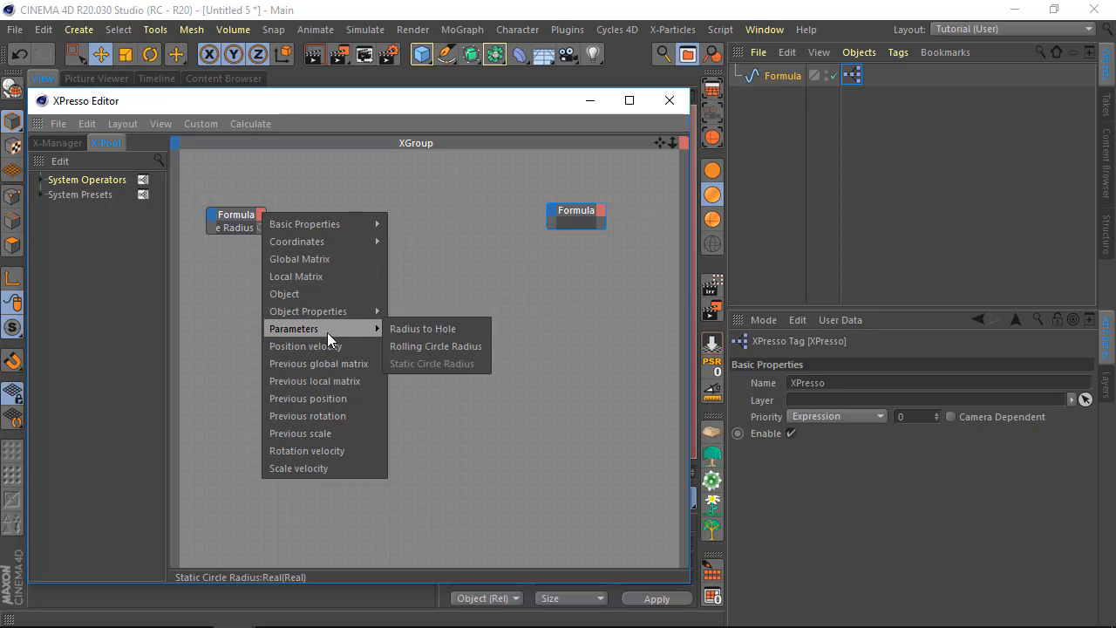
pyautogui.click(427, 346)
pyautogui.click(260, 215)
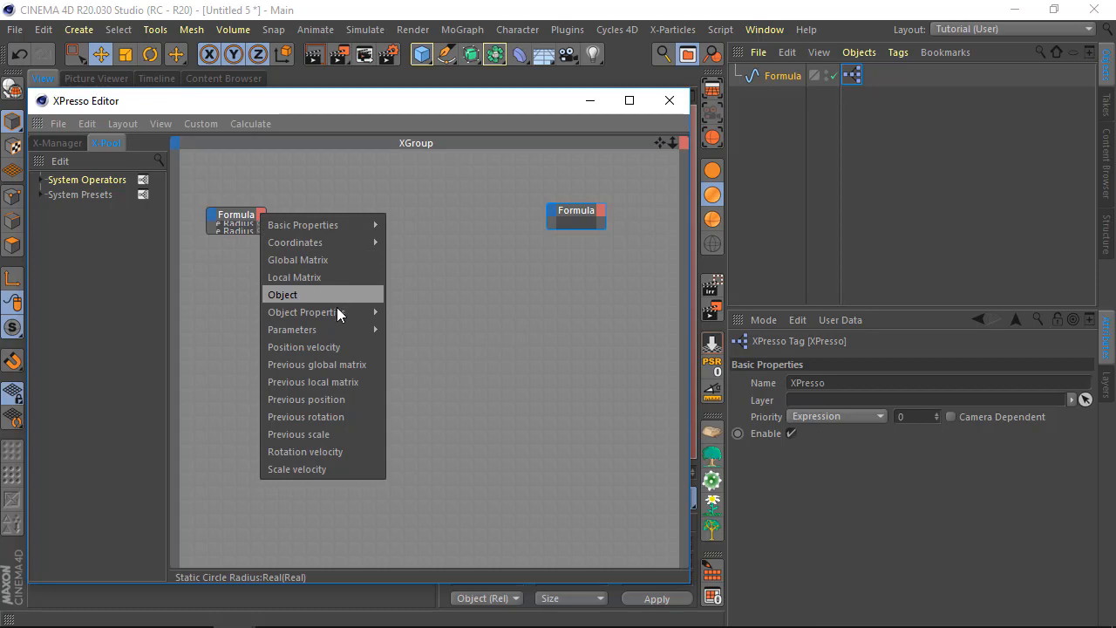
pyautogui.moveTo(335, 334)
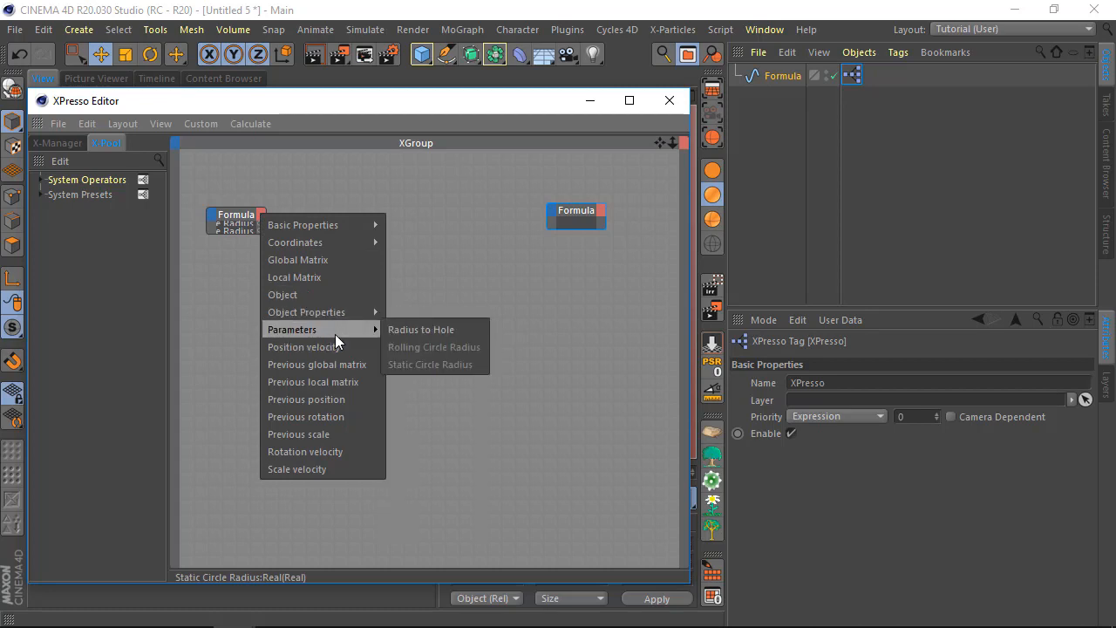
pyautogui.click(410, 331)
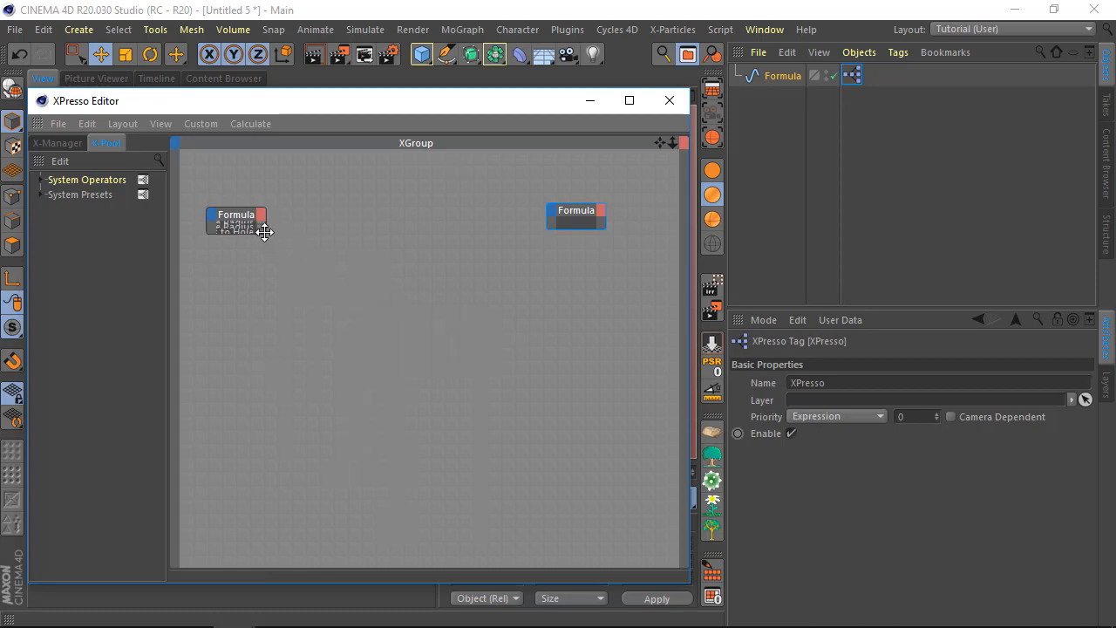
pyautogui.moveTo(265, 231); pyautogui.dragTo(347, 310)
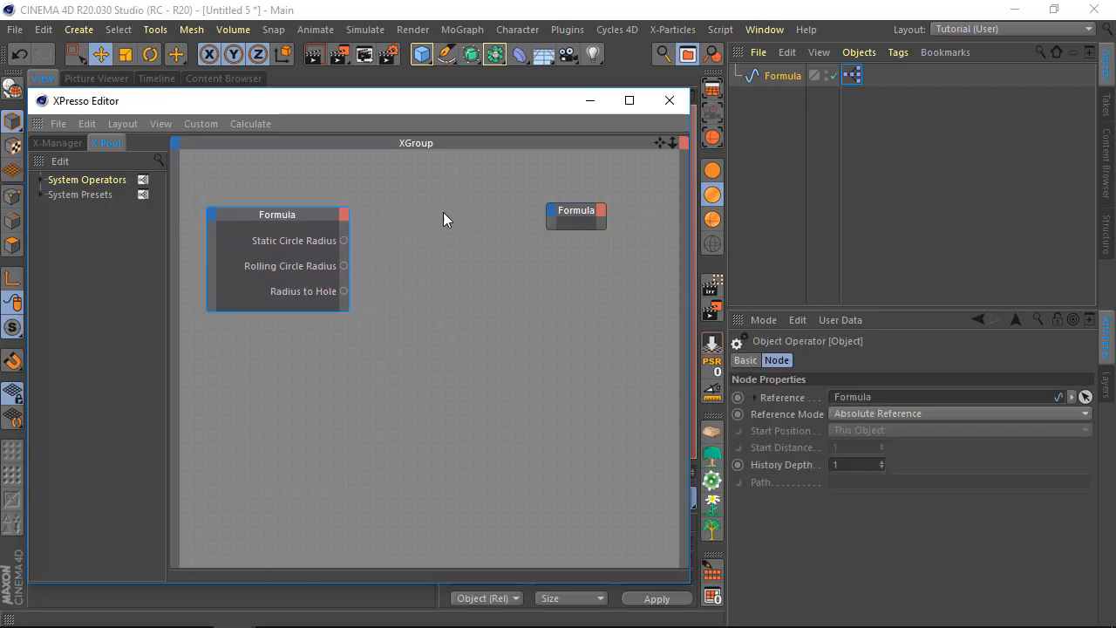
# Add X(t), Y(t) and Tmax input ports to the second Formula node.
pyautogui.click(550, 212)
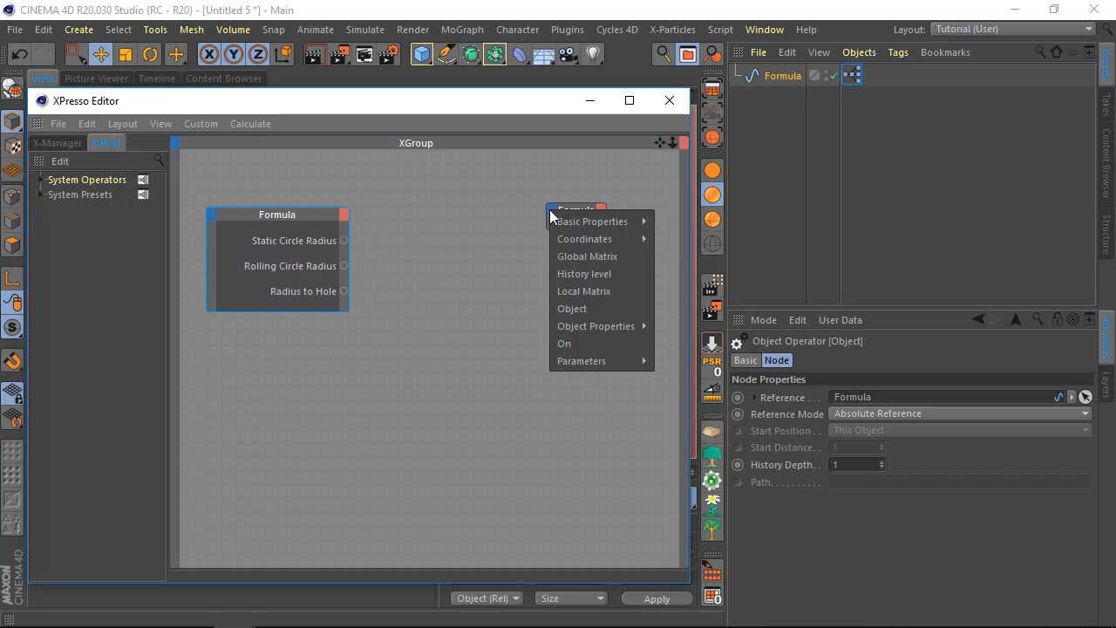
pyautogui.moveTo(599, 324)
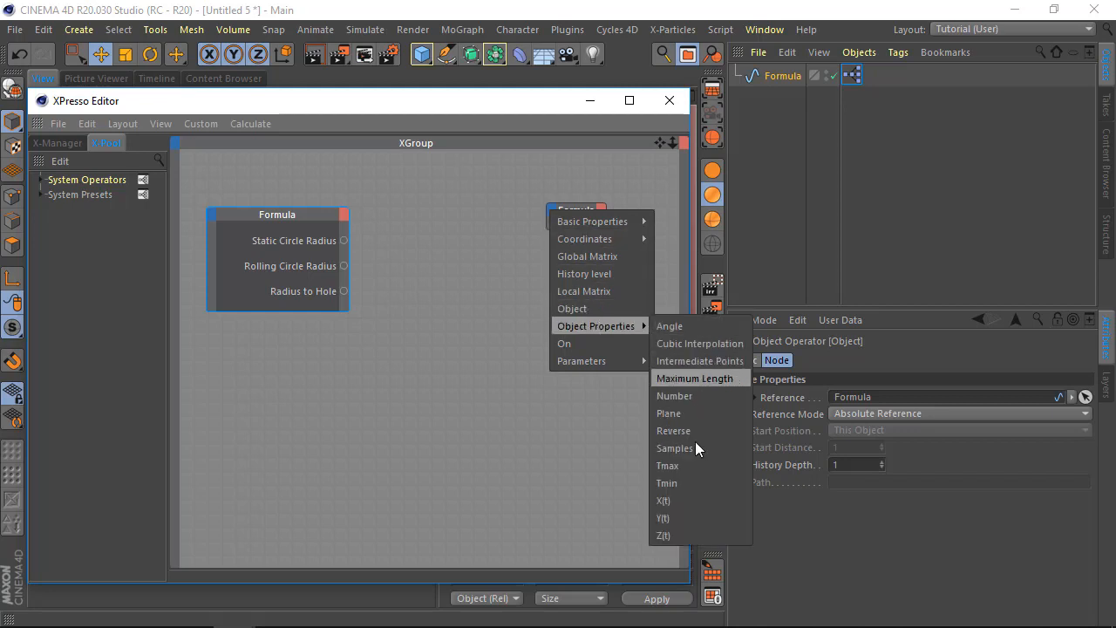
pyautogui.click(678, 502)
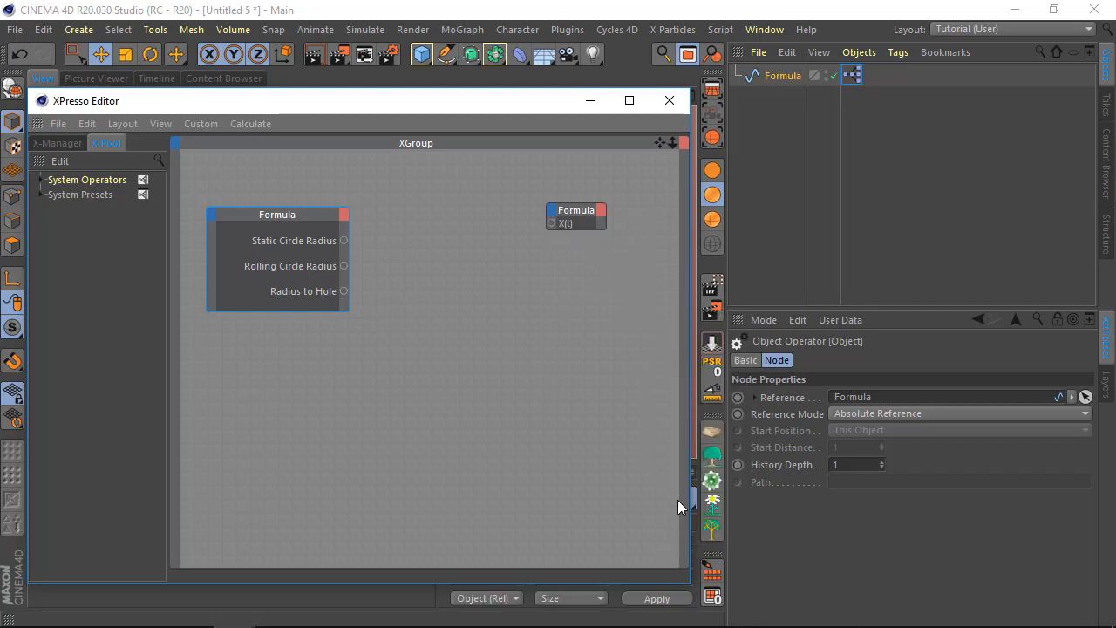
pyautogui.click(551, 212)
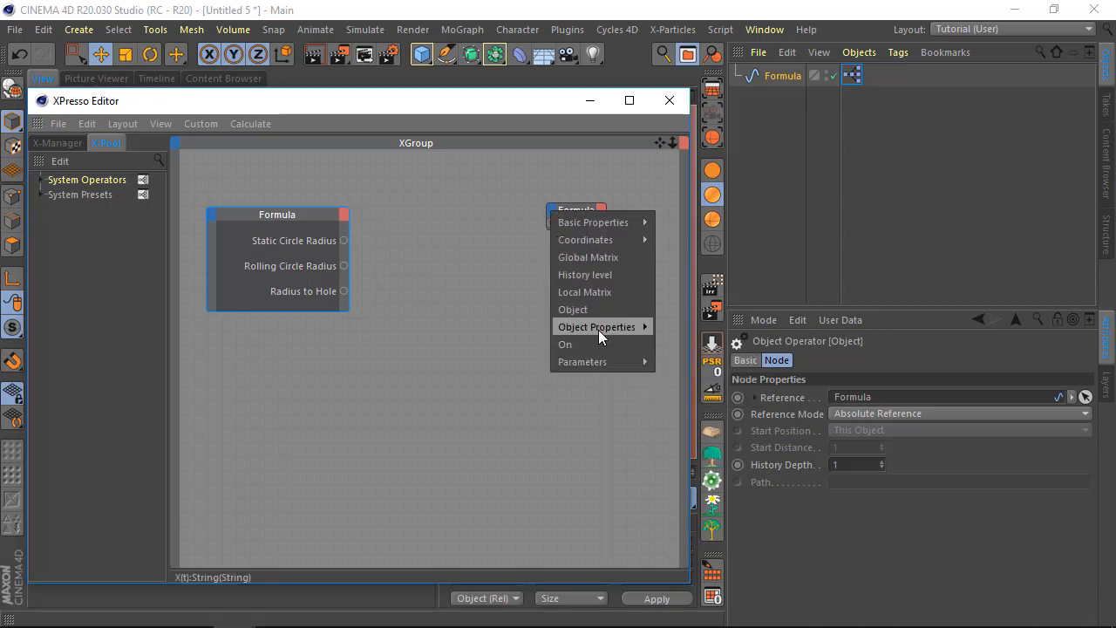
pyautogui.moveTo(599, 328)
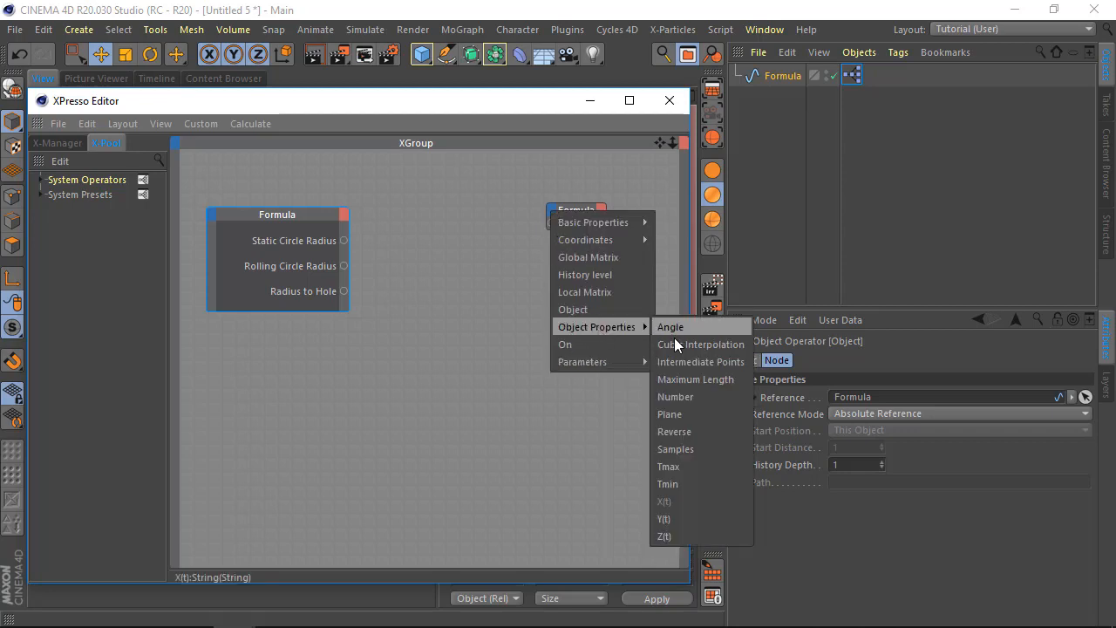
pyautogui.click(677, 518)
pyautogui.click(552, 216)
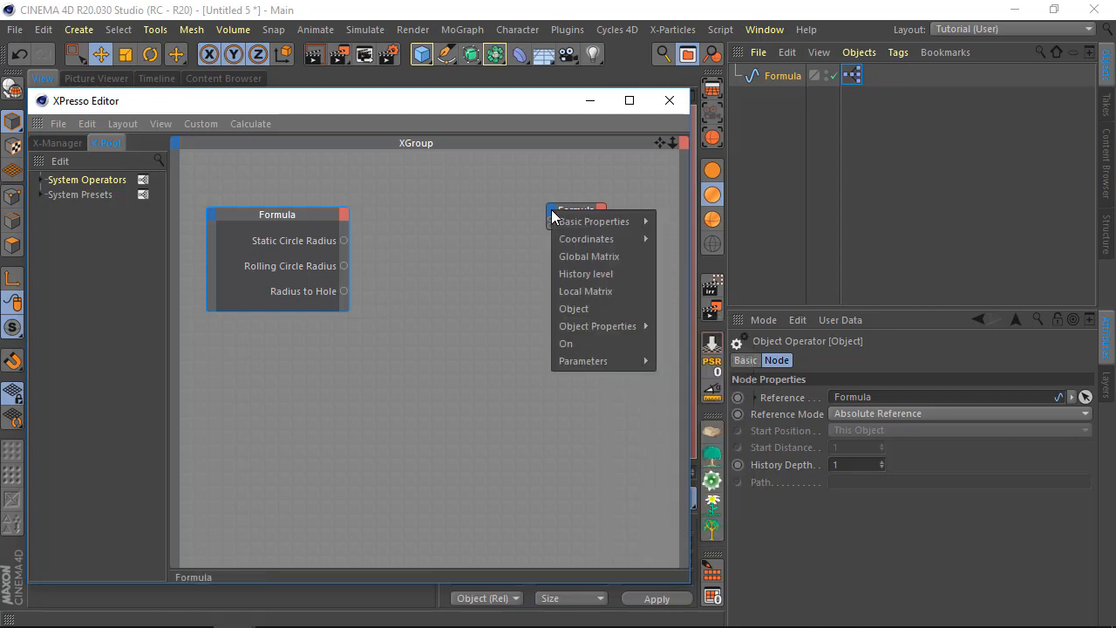
pyautogui.moveTo(640, 332)
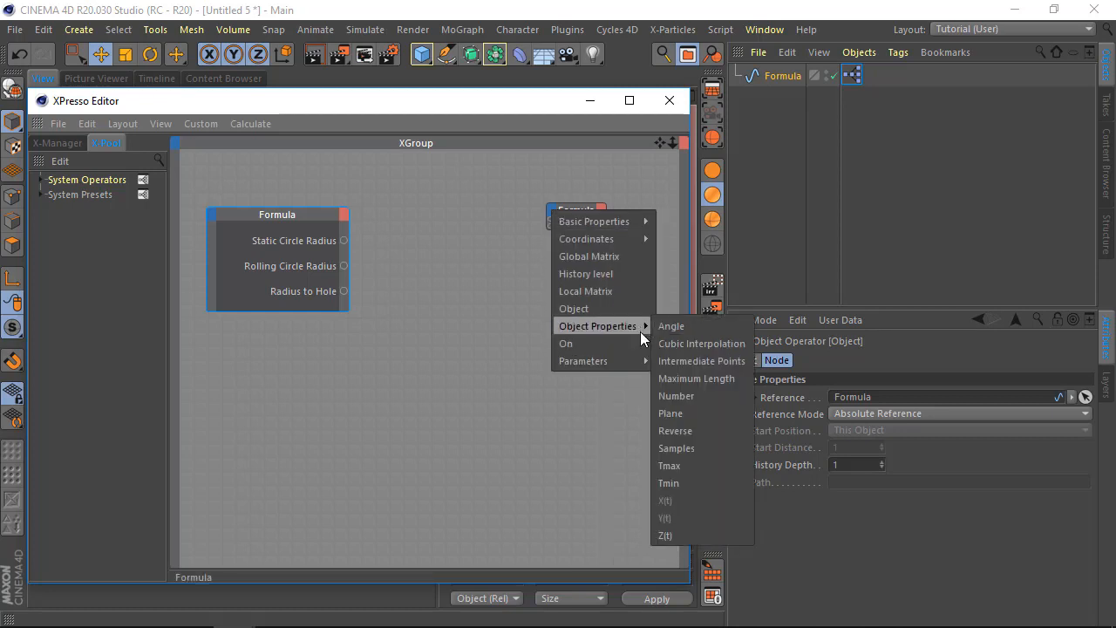
pyautogui.click(685, 466)
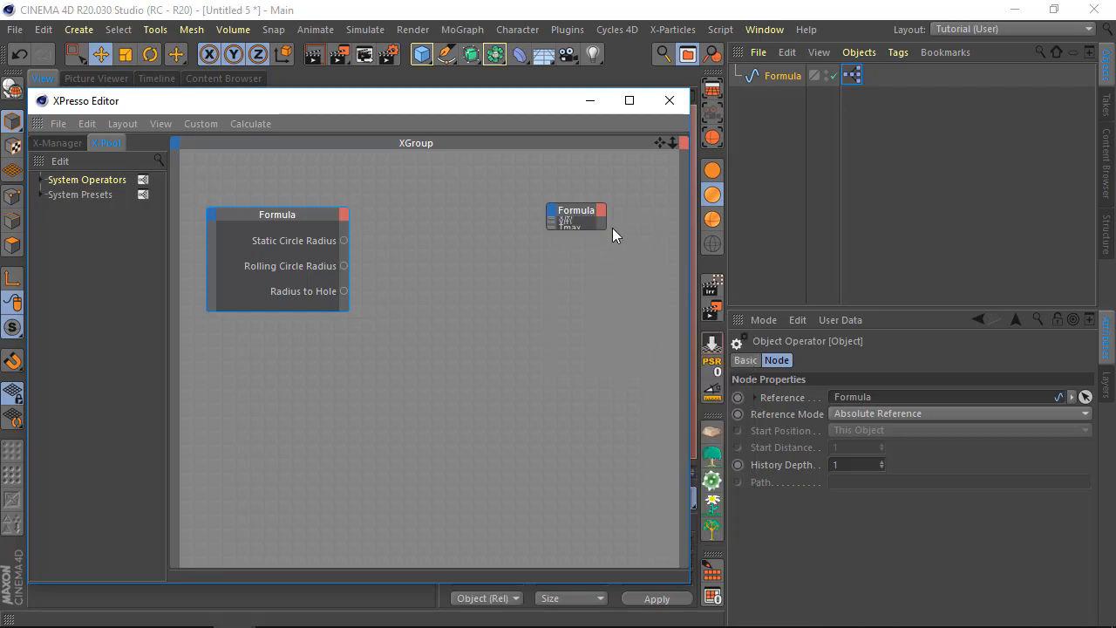
# Enlarge the second Formula node to fit its X(t), Y(t) and Tmax ports, and shift it slightly further from the first node.
pyautogui.moveTo(632, 282); pyautogui.dragTo(654, 308)
pyautogui.click(583, 210)
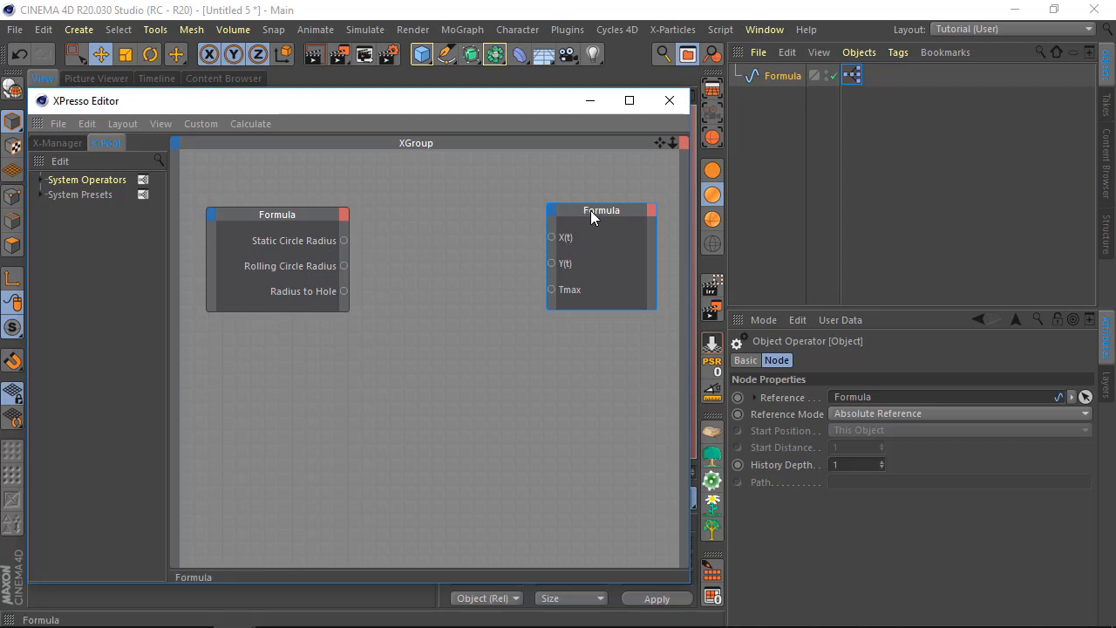
pyautogui.moveTo(590, 210); pyautogui.dragTo(604, 218)
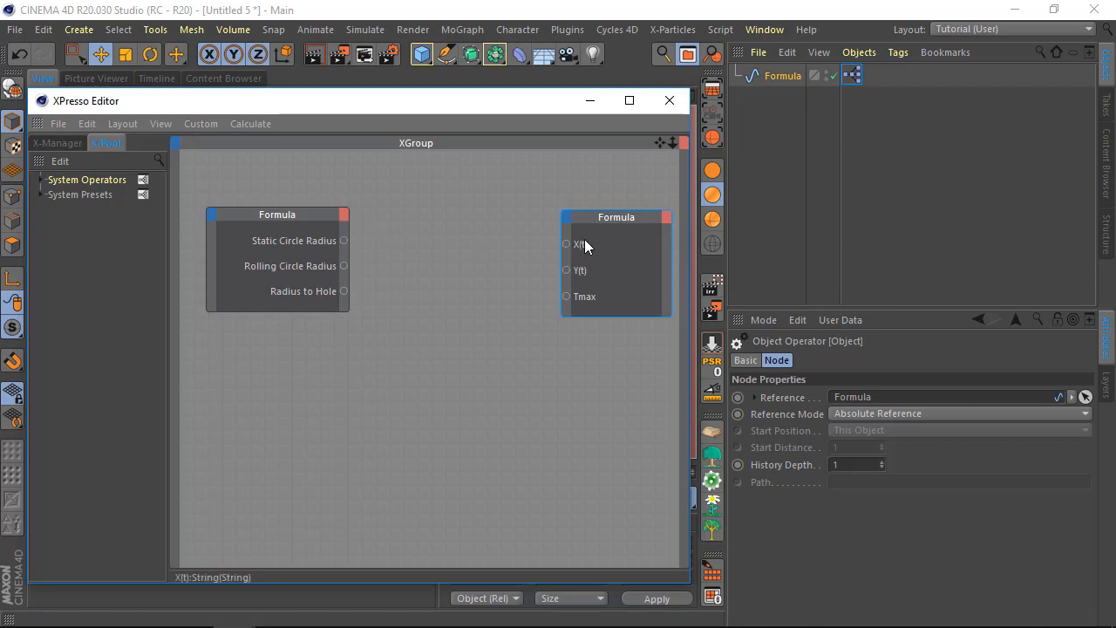
# Add a Python script node to the XGroup, enlarge it, and place it between the two Formula nodes.
pyautogui.rightClick(423, 222)
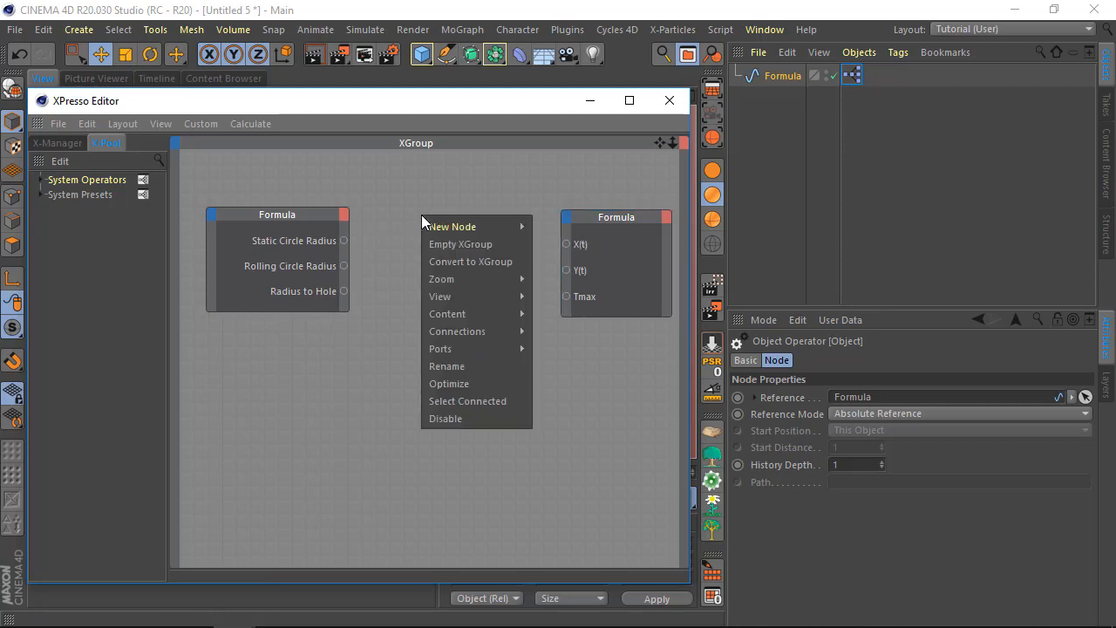
pyautogui.moveTo(453, 232)
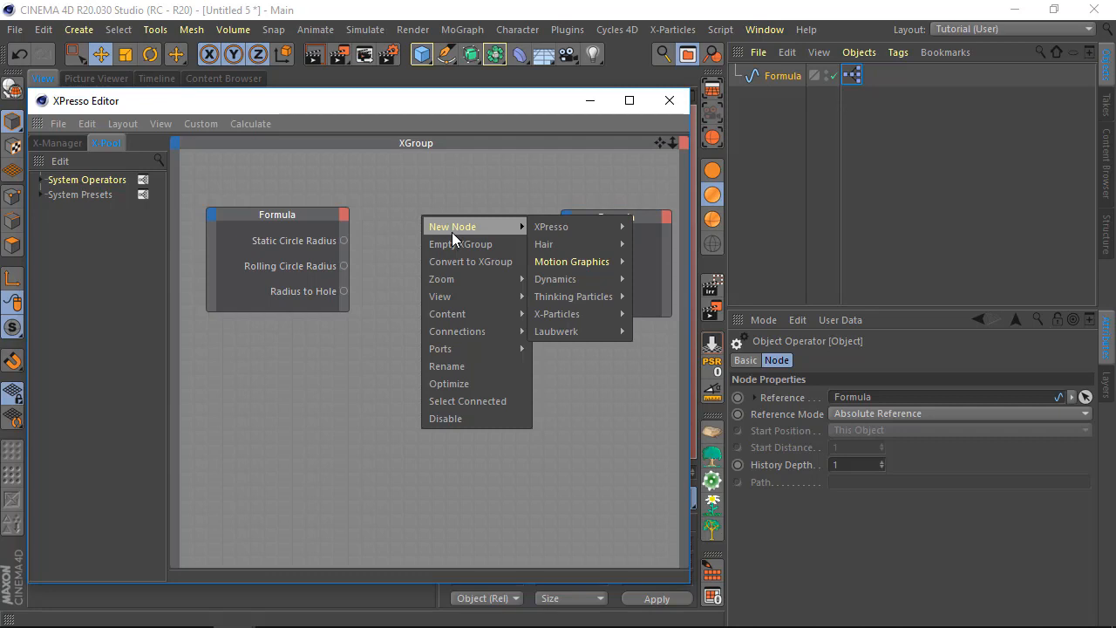
pyautogui.moveTo(552, 229)
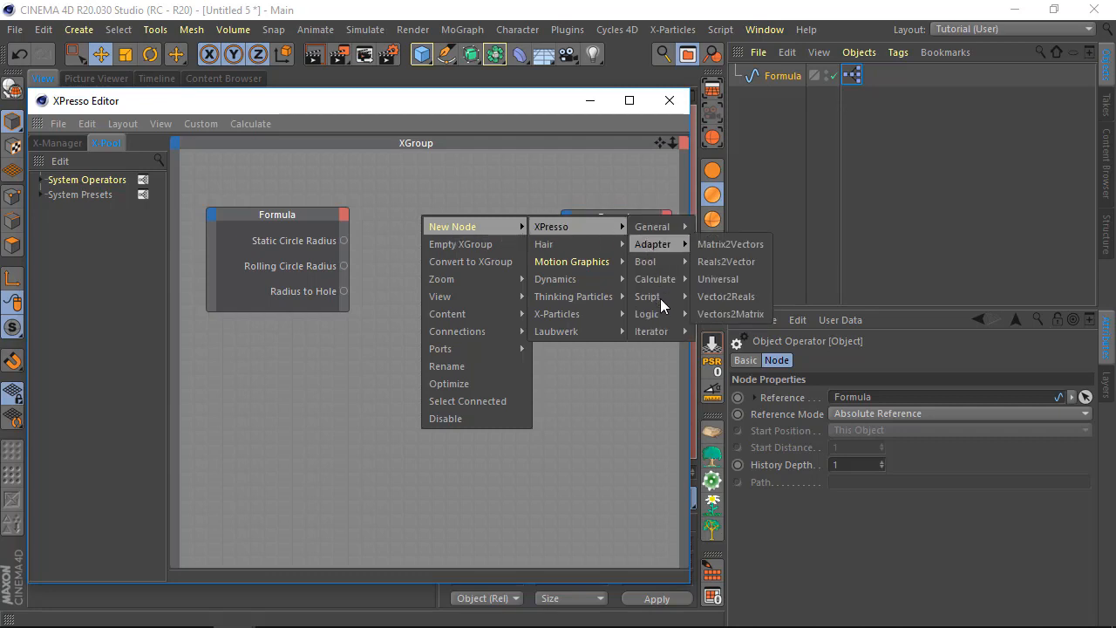
pyautogui.moveTo(661, 297)
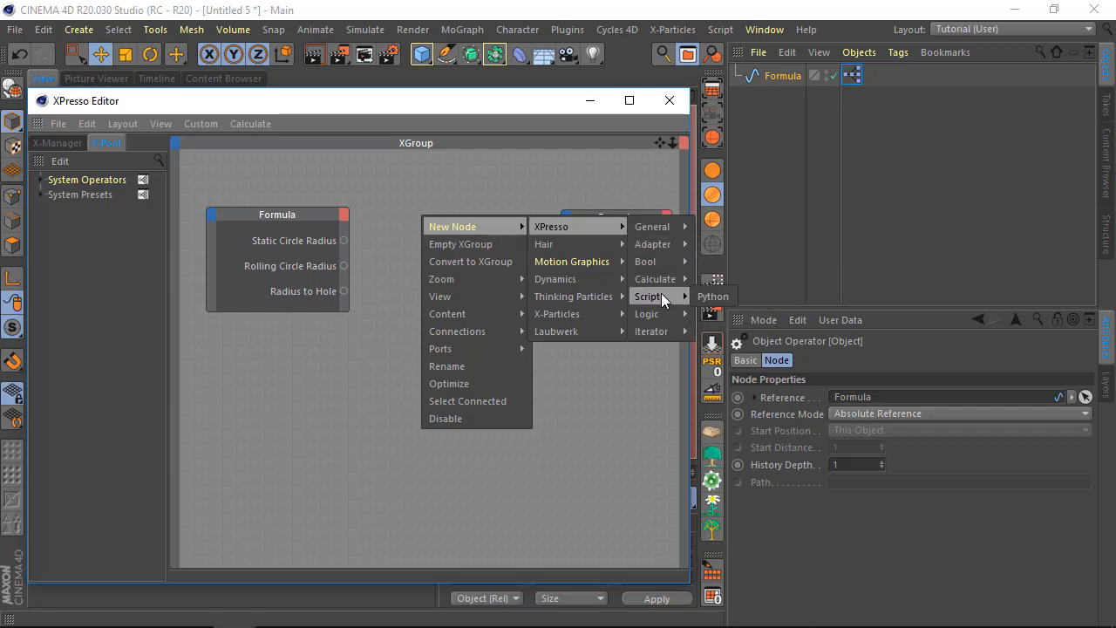
pyautogui.click(714, 297)
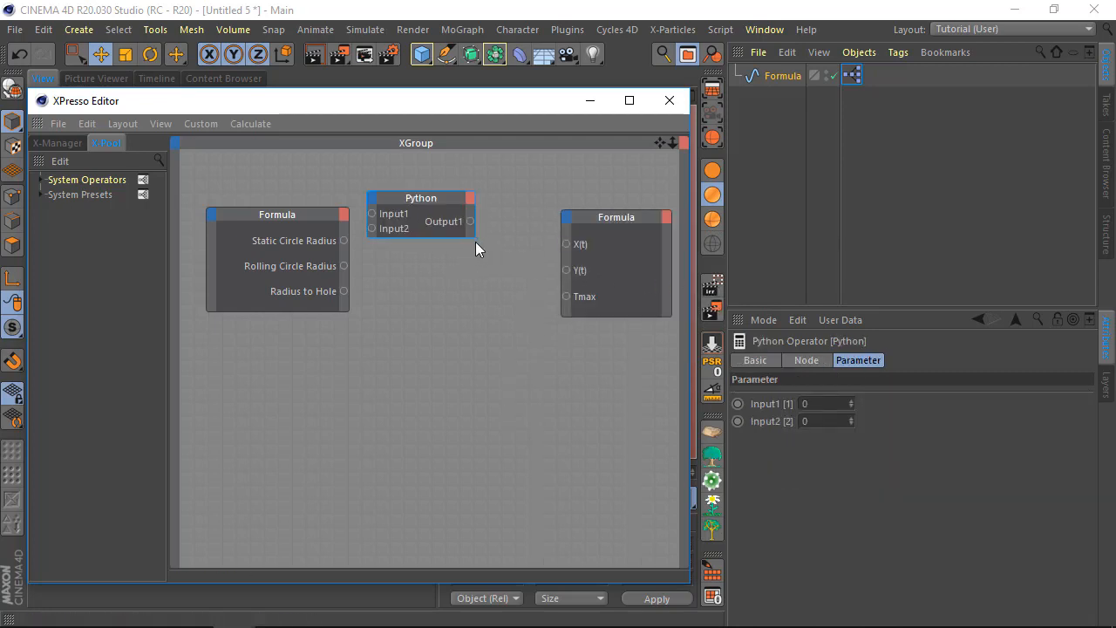
pyautogui.moveTo(476, 239); pyautogui.dragTo(521, 335)
pyautogui.moveTo(432, 193); pyautogui.dragTo(447, 206)
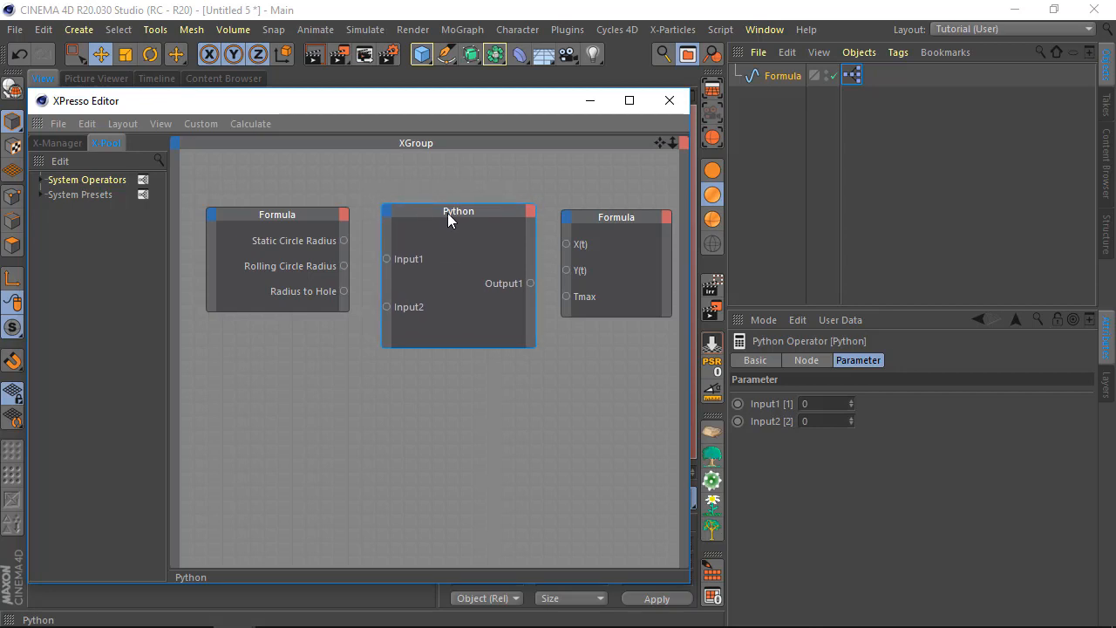
# Replace the Python node's default Output1 port with a String output and rename it Xt.
pyautogui.rightClick(505, 282)
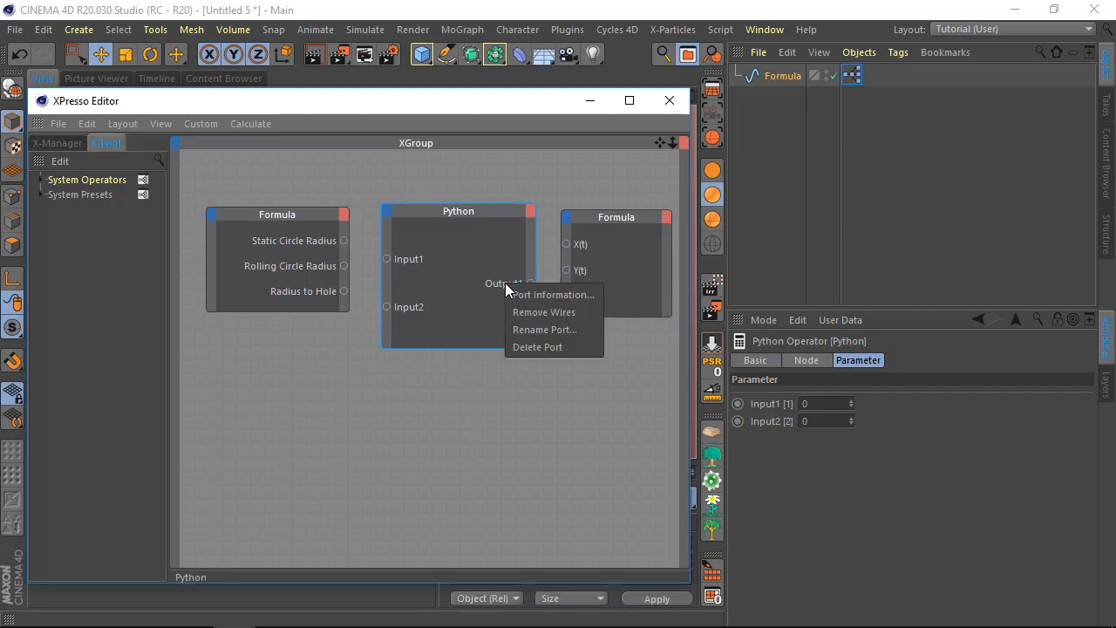
pyautogui.click(530, 346)
pyautogui.click(530, 213)
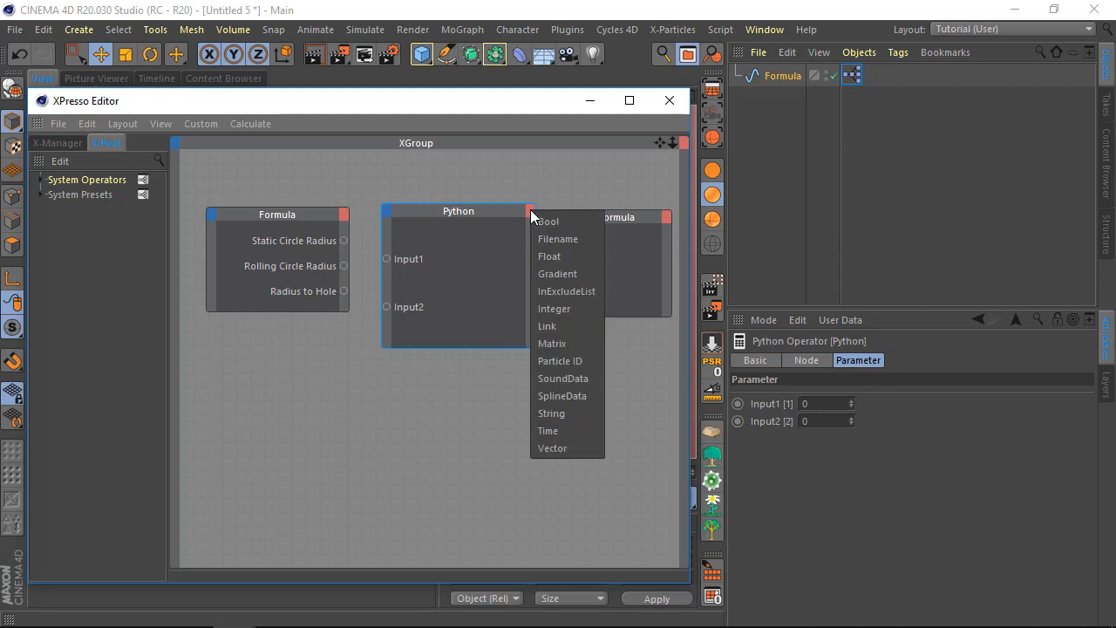
pyautogui.click(560, 413)
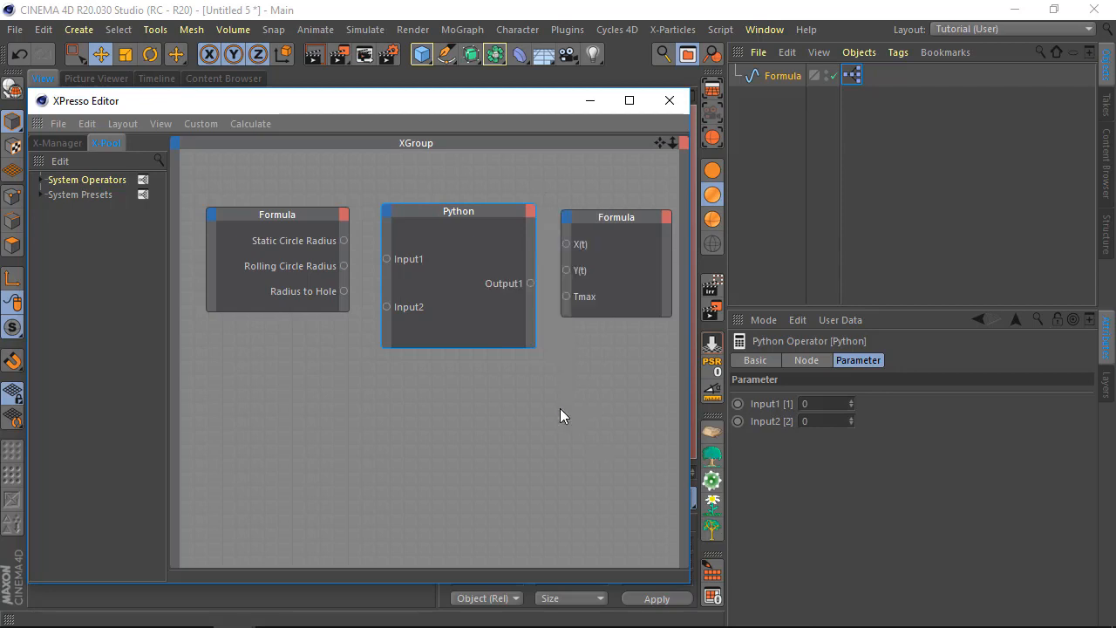
pyautogui.rightClick(501, 283)
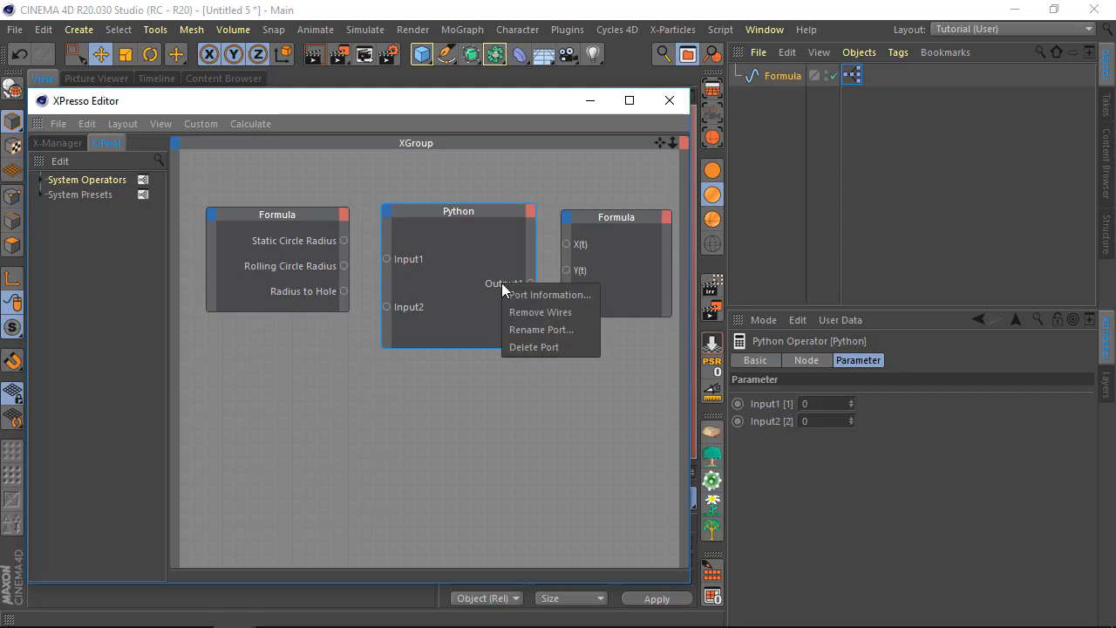
pyautogui.click(517, 327)
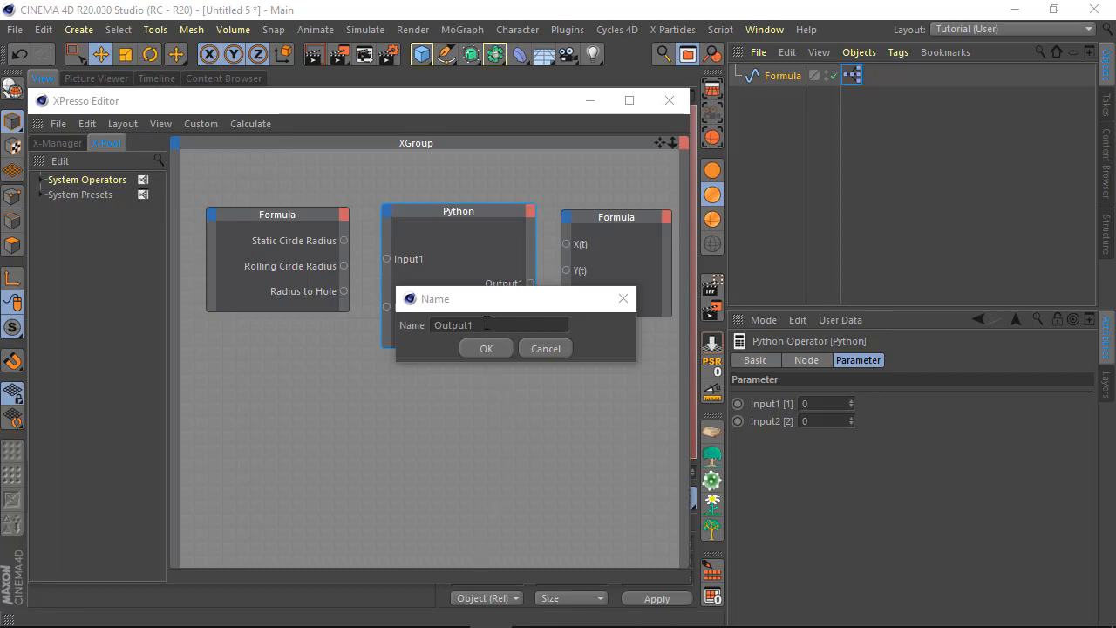
pyautogui.moveTo(484, 330); pyautogui.dragTo(291, 341)
pyautogui.write('Xy')
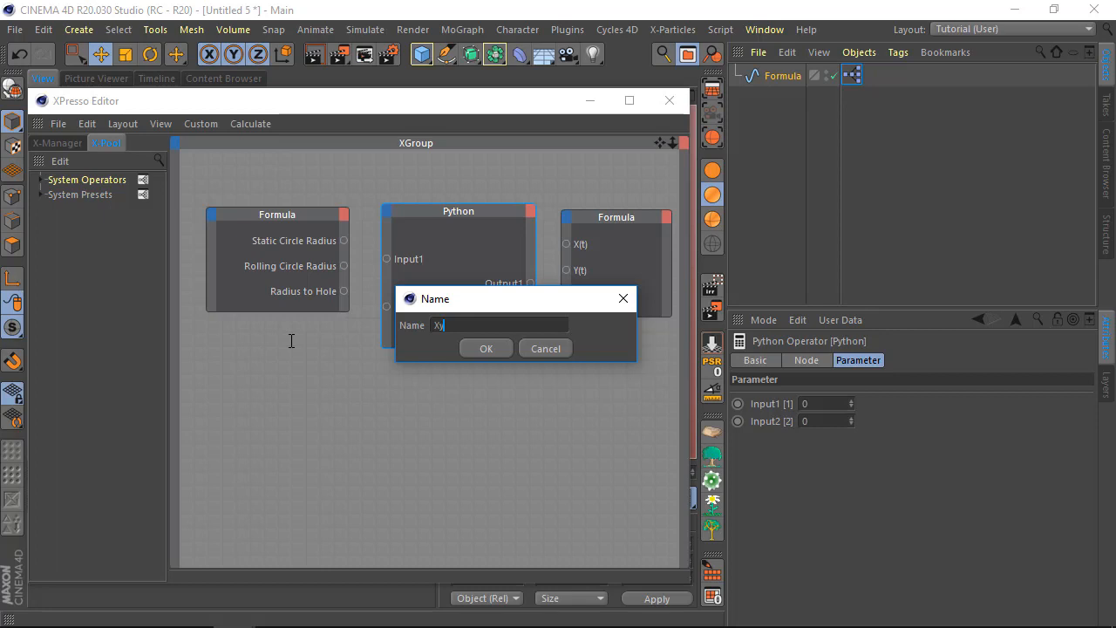
pyautogui.press('BackSpace')
pyautogui.write('t')
pyautogui.click(487, 348)
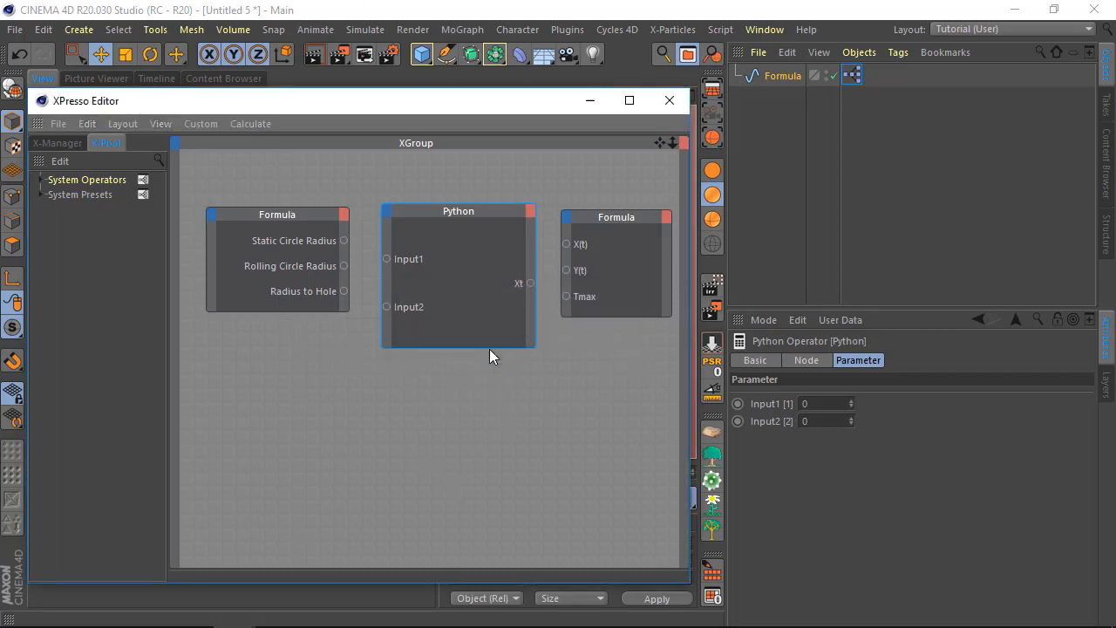
# Add a second String output to the Python node and name it Yt.
pyautogui.click(531, 212)
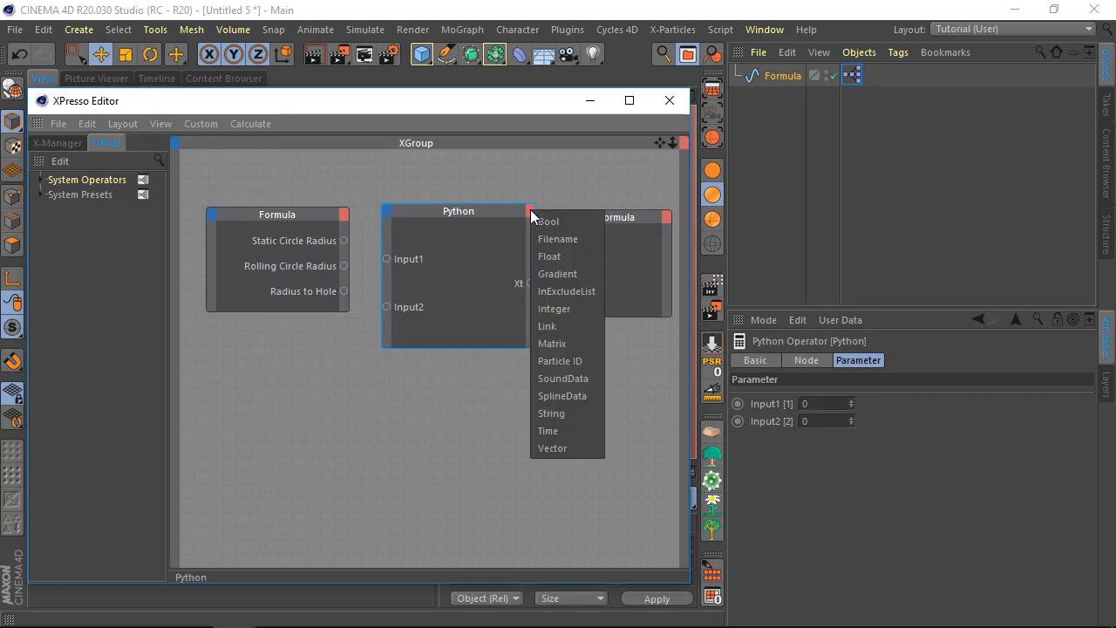
pyautogui.click(556, 414)
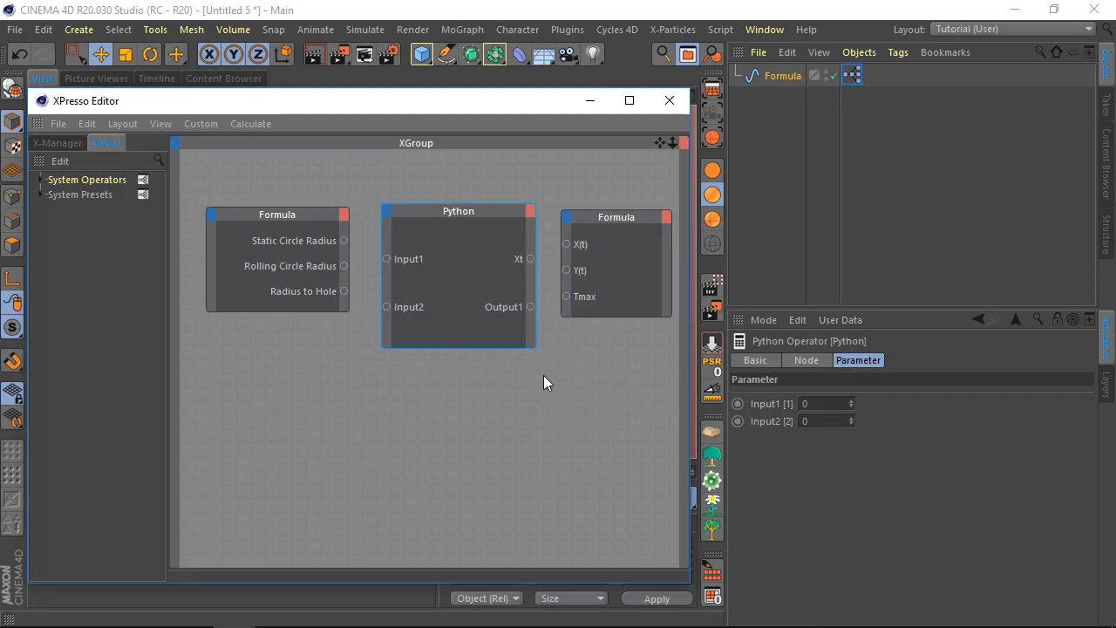
pyautogui.rightClick(502, 307)
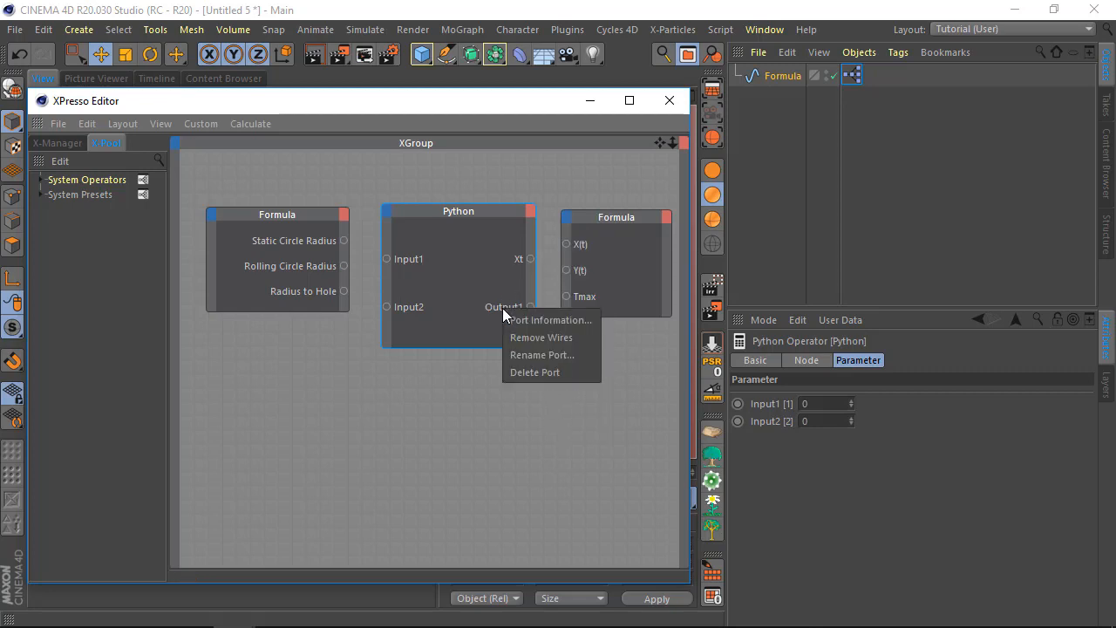
pyautogui.click(530, 355)
pyautogui.write('Yt')
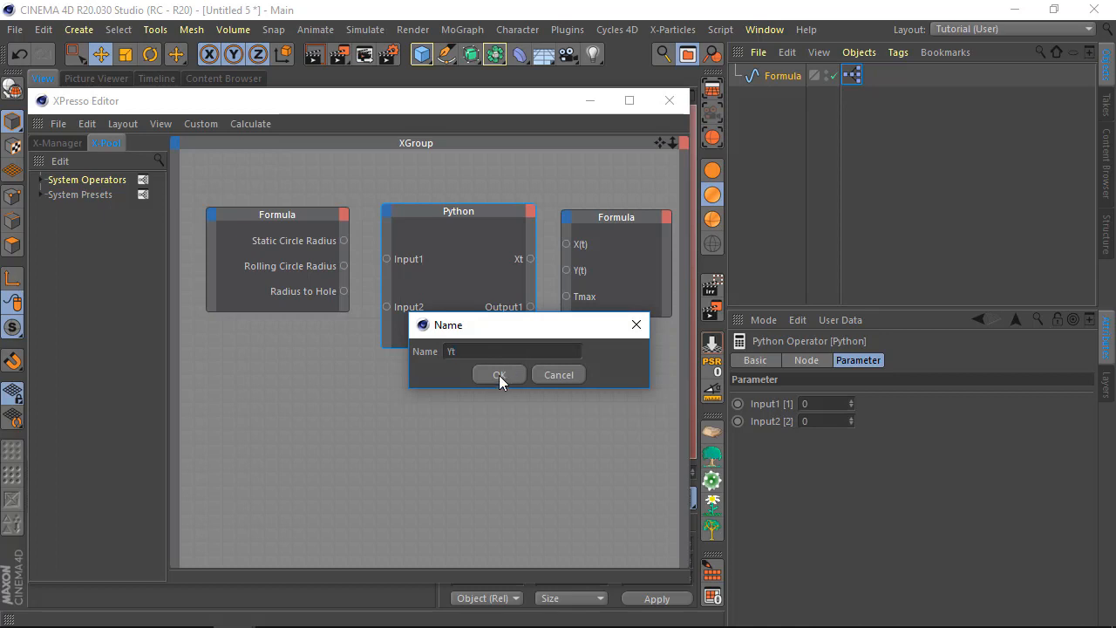
pyautogui.click(499, 375)
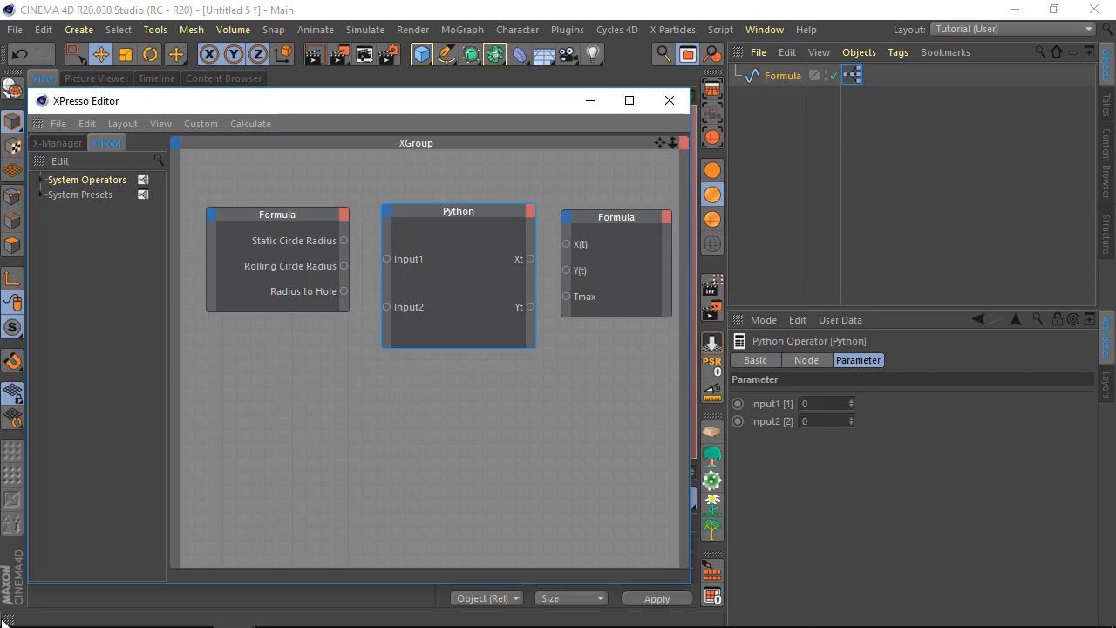
# Add a Float output to the Python node and name it TMax.
pyautogui.click(532, 214)
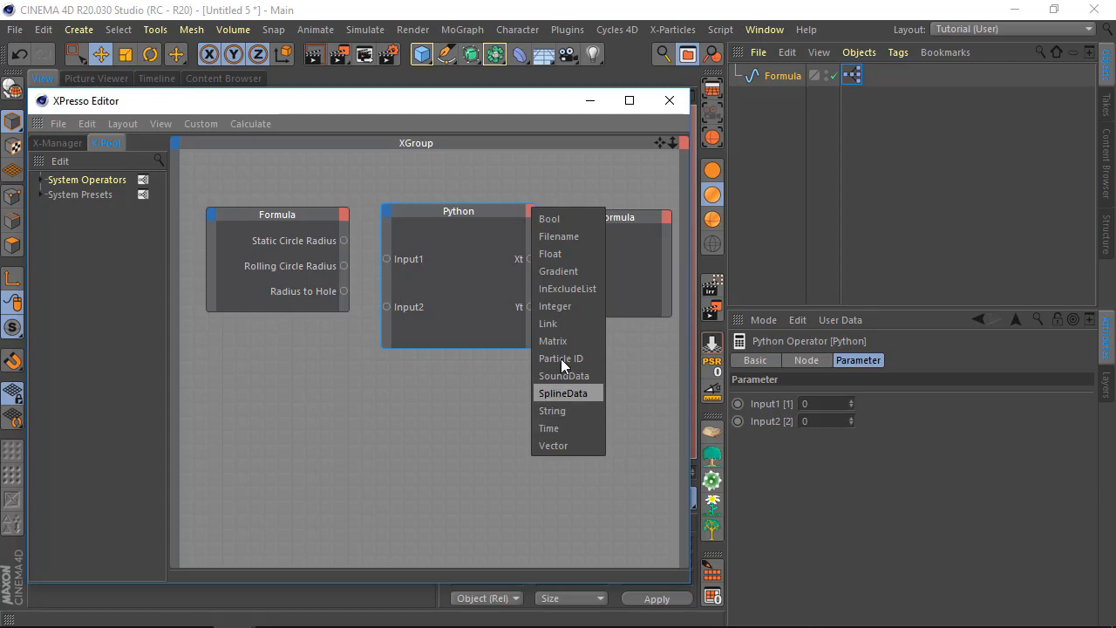
pyautogui.click(559, 259)
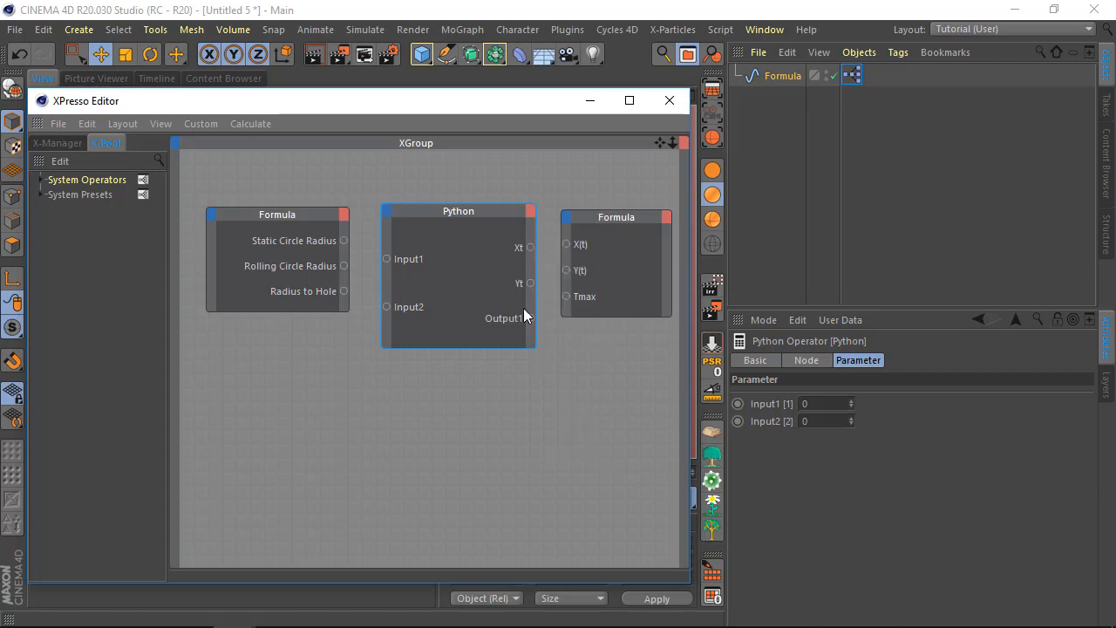
pyautogui.rightClick(511, 322)
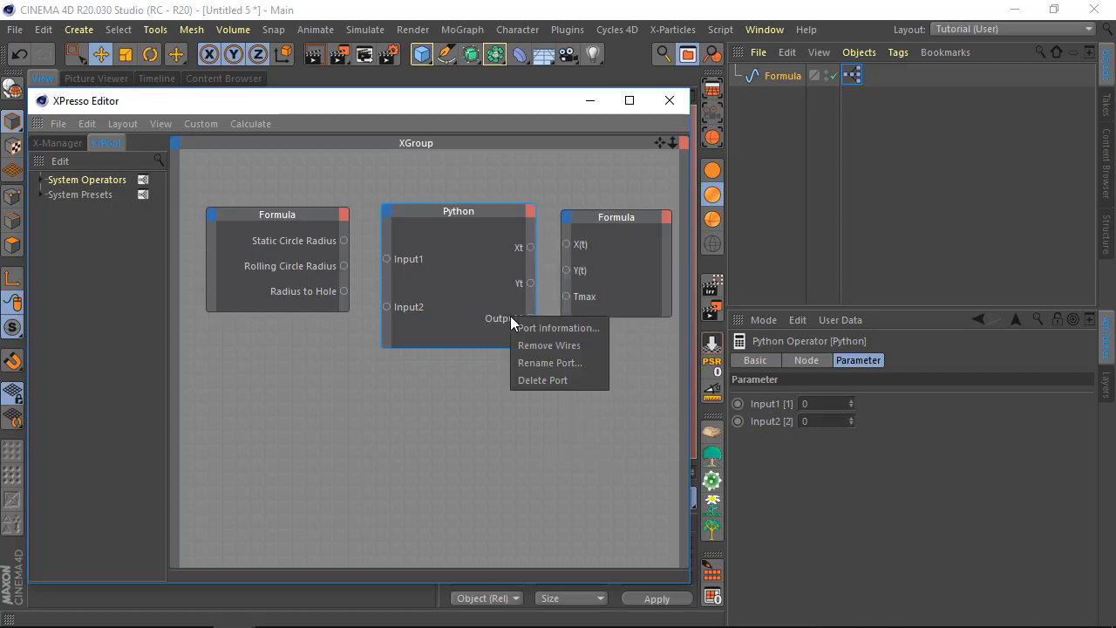
pyautogui.click(526, 359)
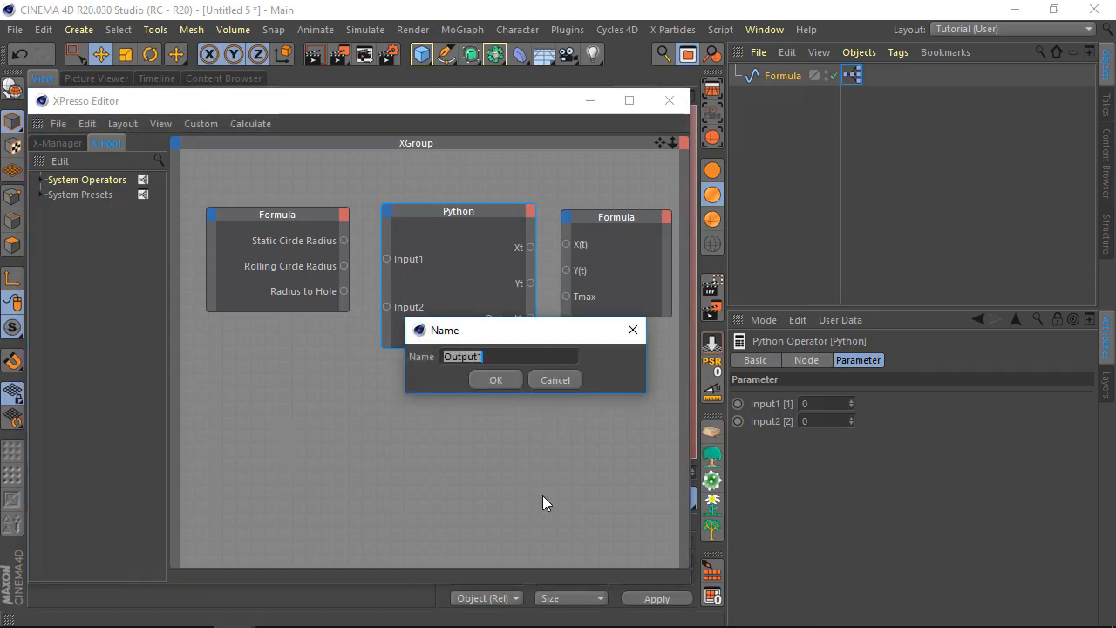
pyautogui.write('TMax')
pyautogui.click(498, 380)
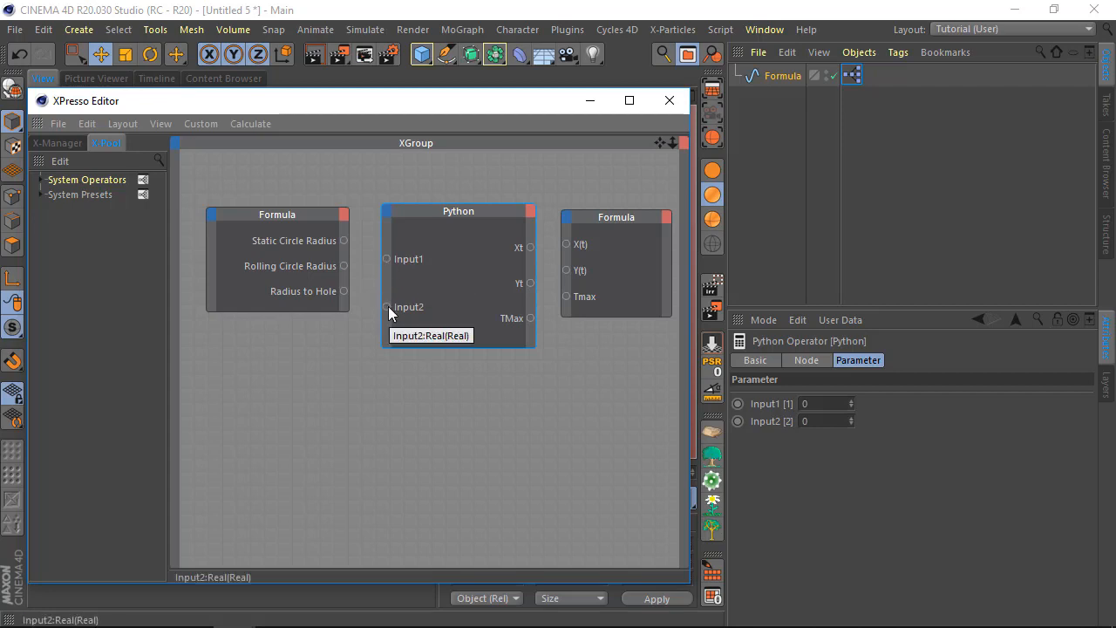
# Rename the Python node's Input1 port to S and its Input2 port to R.
pyautogui.rightClick(405, 259)
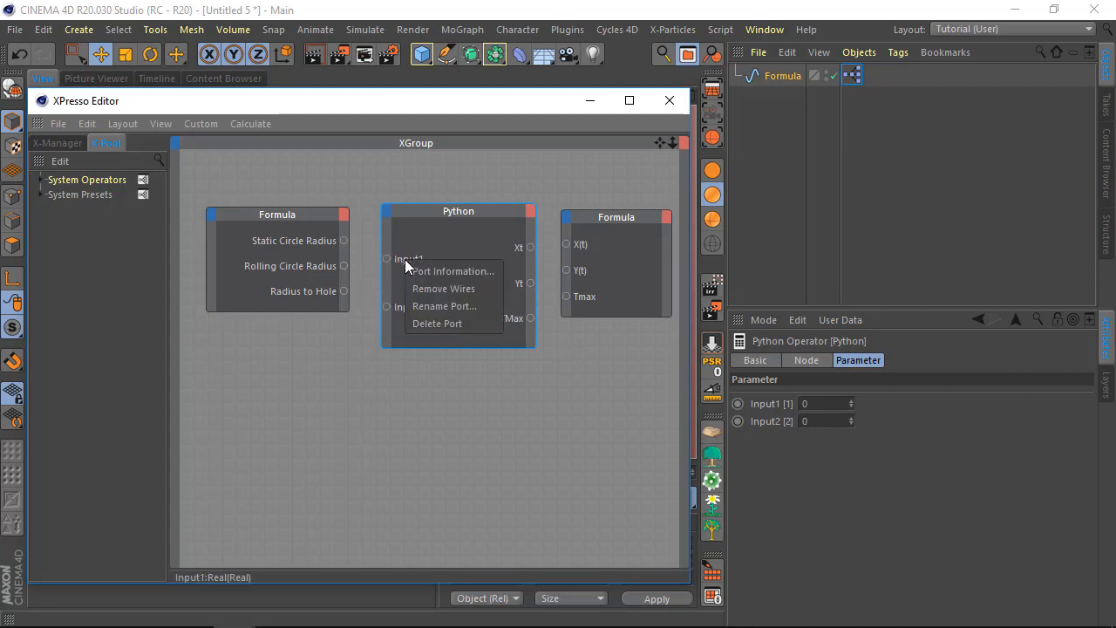
pyautogui.click(428, 306)
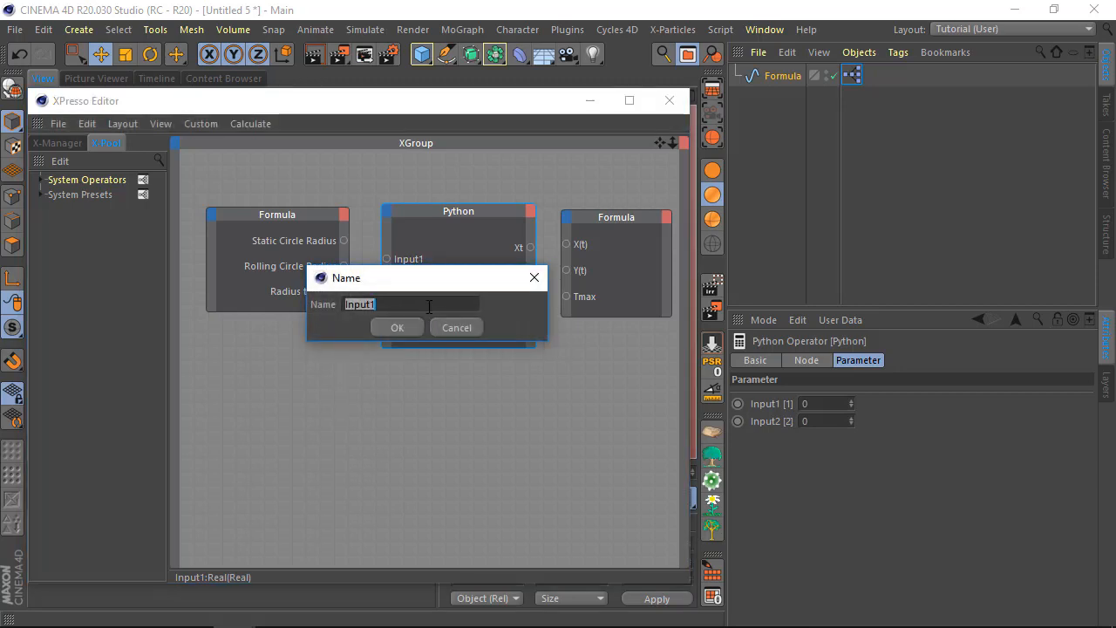
pyautogui.write('S')
pyautogui.click(396, 328)
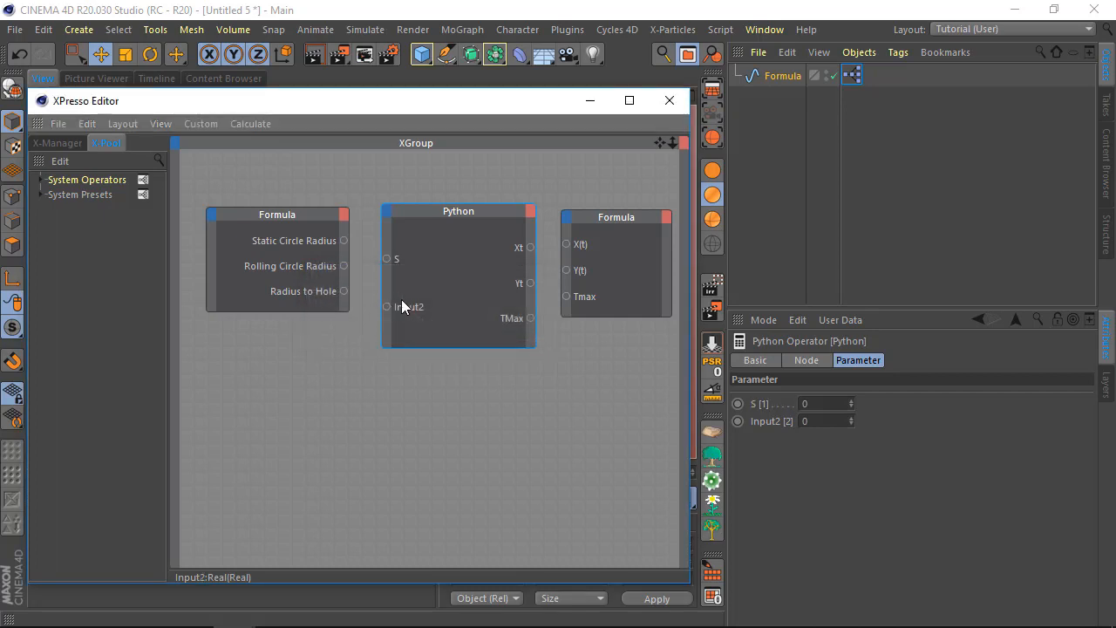
pyautogui.rightClick(407, 307)
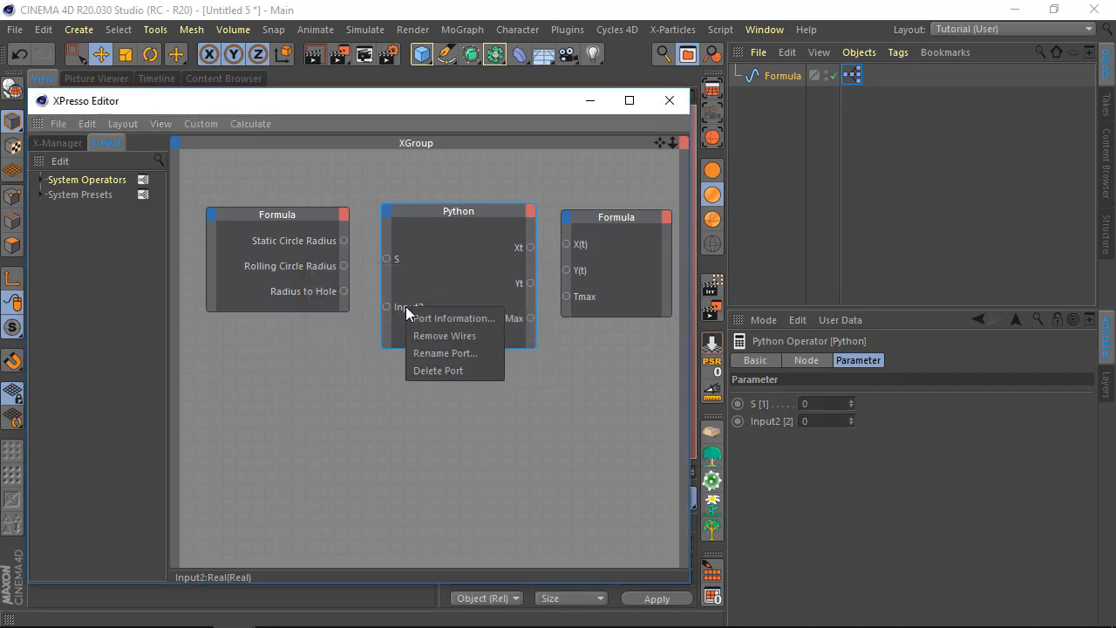
pyautogui.click(445, 353)
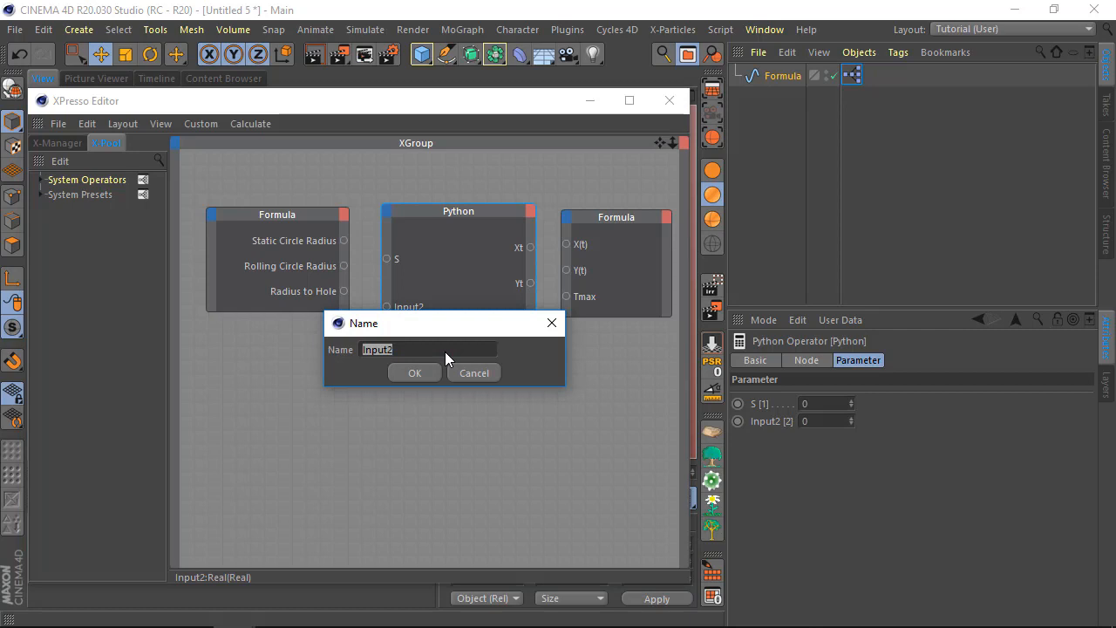
pyautogui.write('R')
pyautogui.click(417, 374)
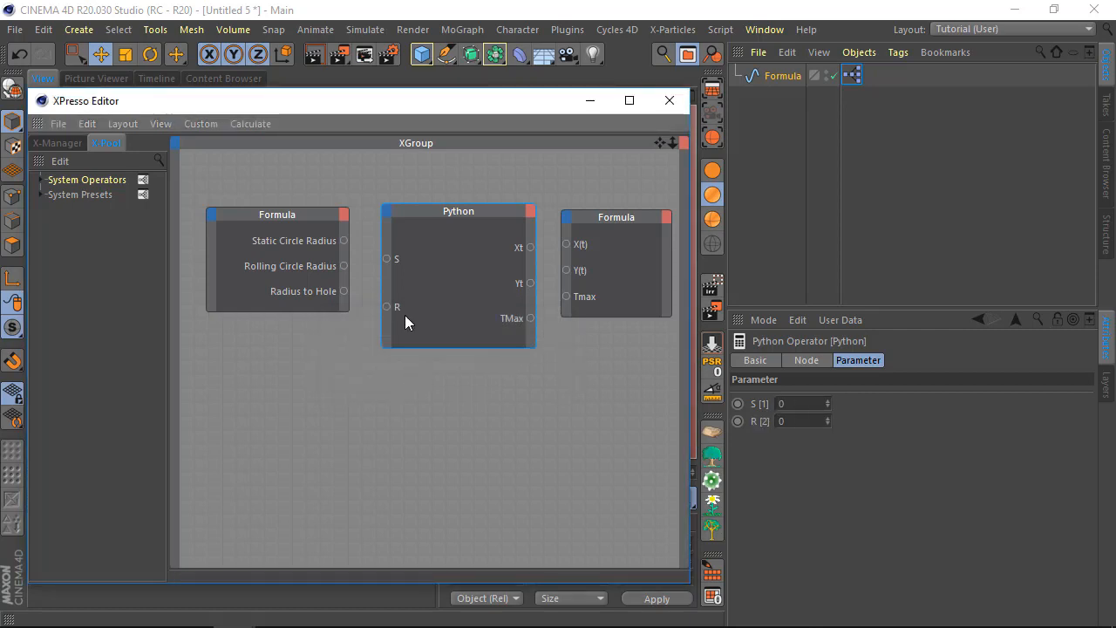
# Add a third input of type Float to the Python node and rename it H.
pyautogui.click(388, 211)
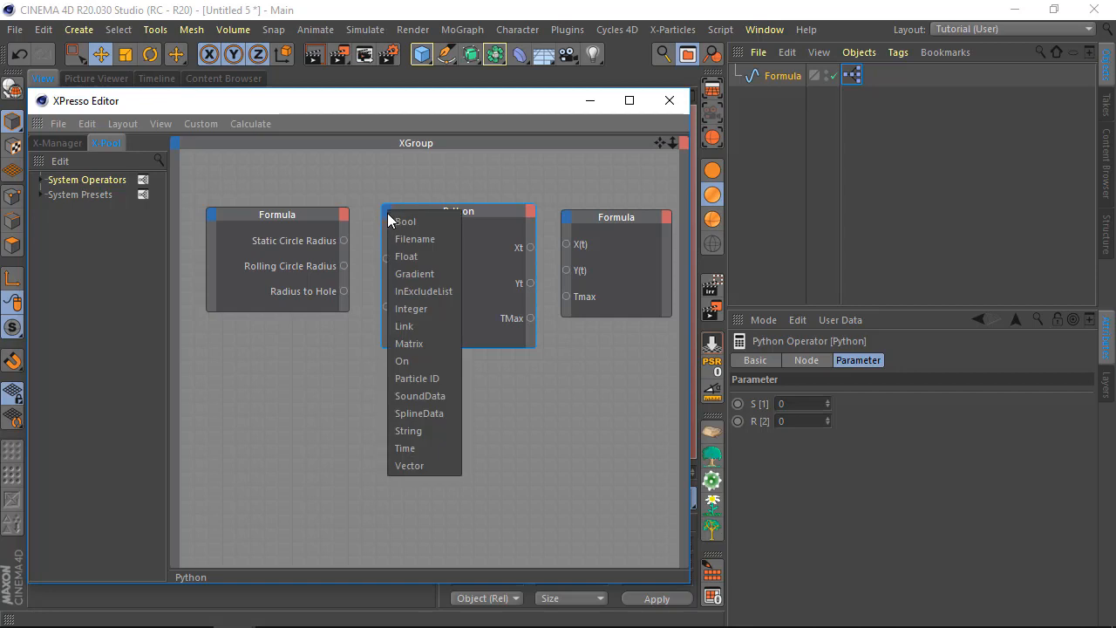
pyautogui.click(409, 259)
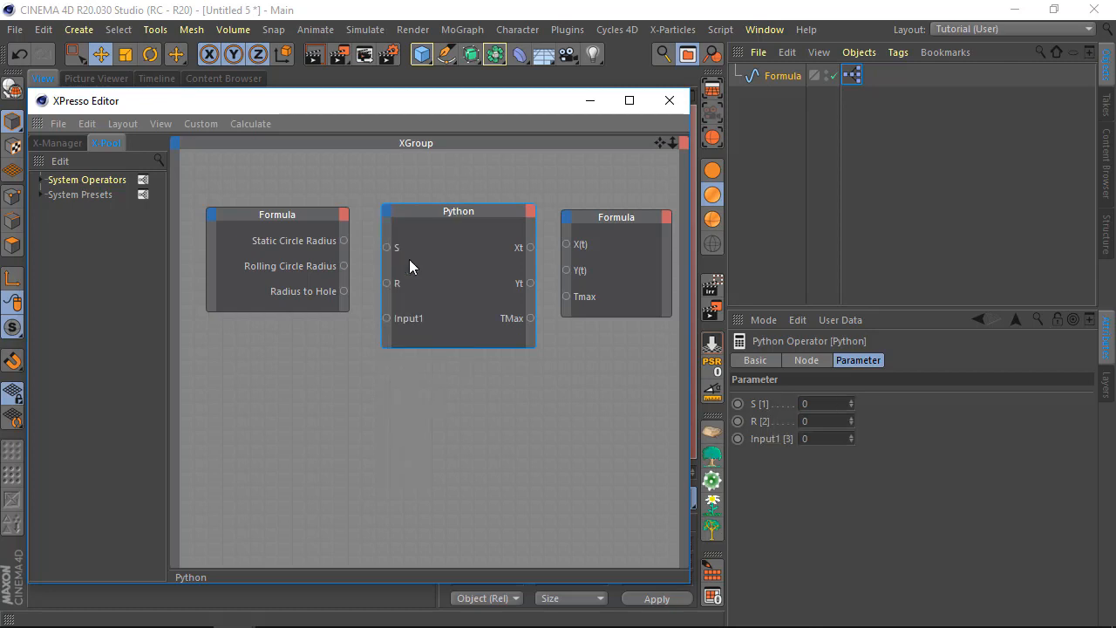
pyautogui.rightClick(407, 319)
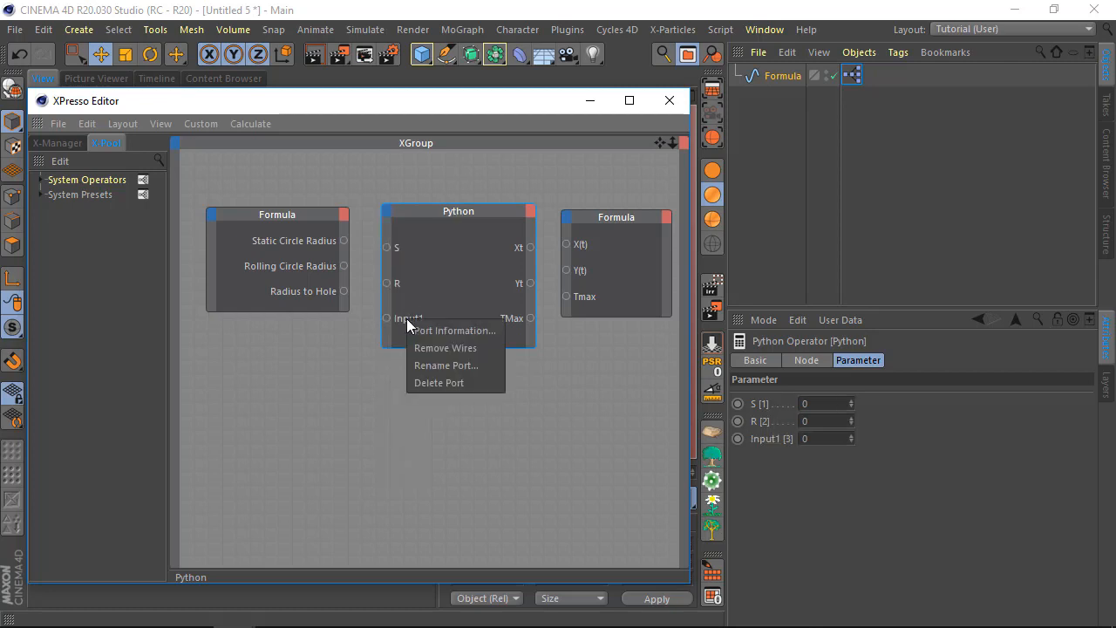
pyautogui.click(427, 361)
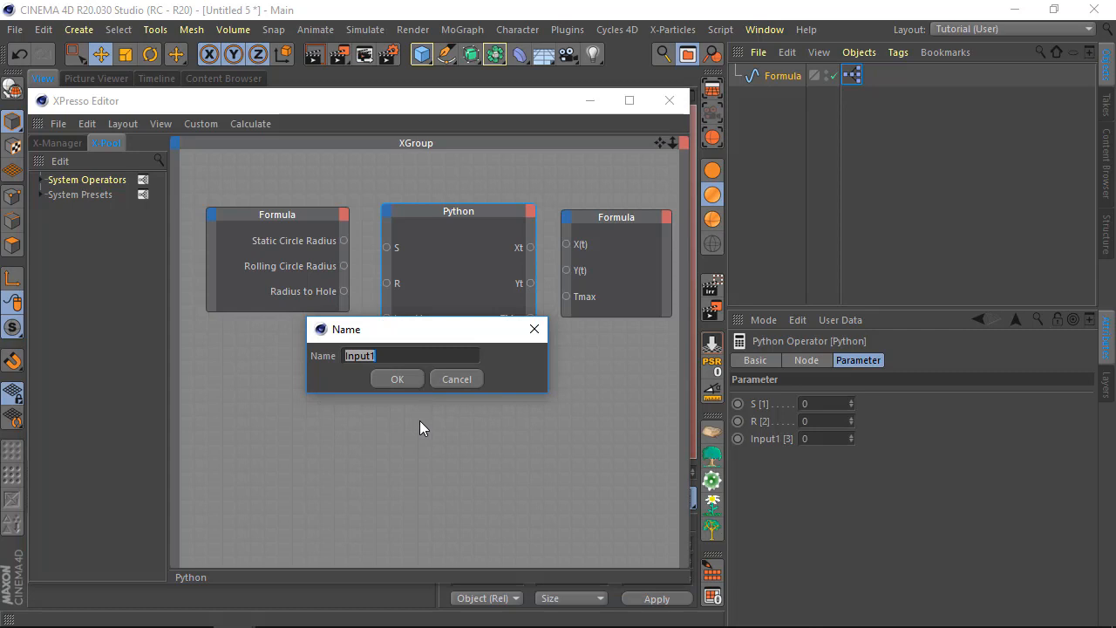
pyautogui.write('H')
pyautogui.click(400, 382)
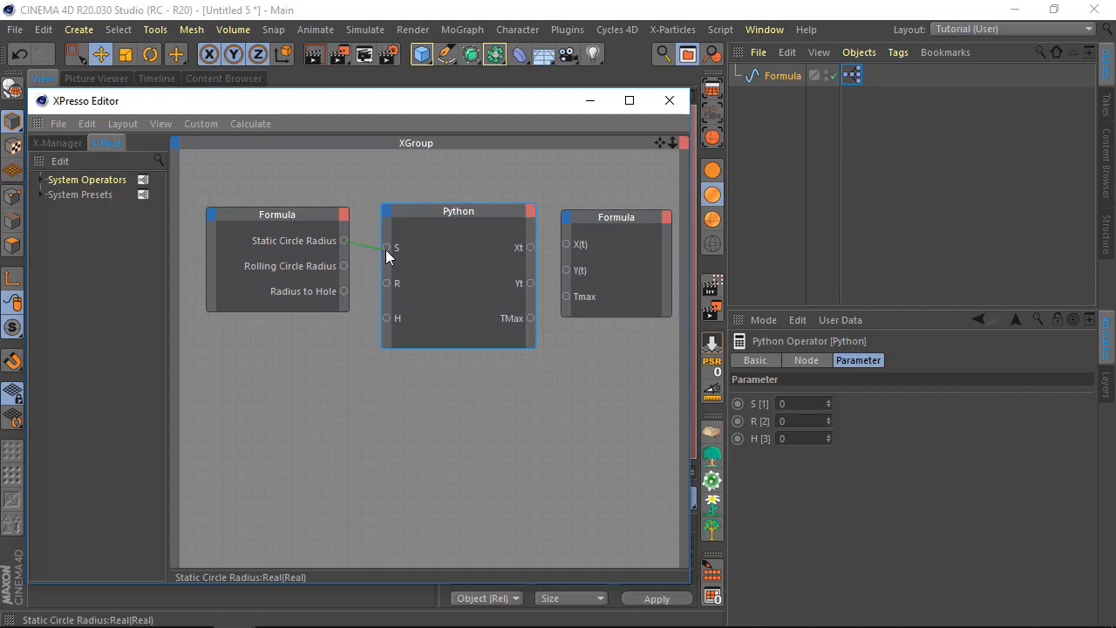
# Wire Static Circle Radius to S, Rolling Circle Radius to R, and Radius to Hole to H on the Python node.
pyautogui.moveTo(387, 251); pyautogui.dragTo(390, 284)
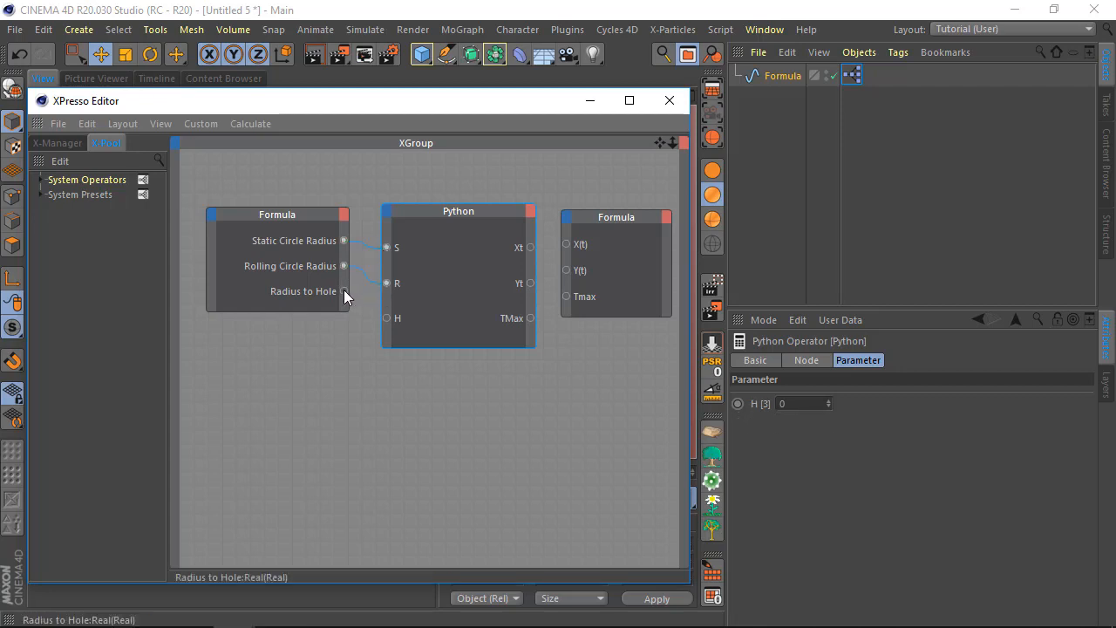
pyautogui.click(344, 292)
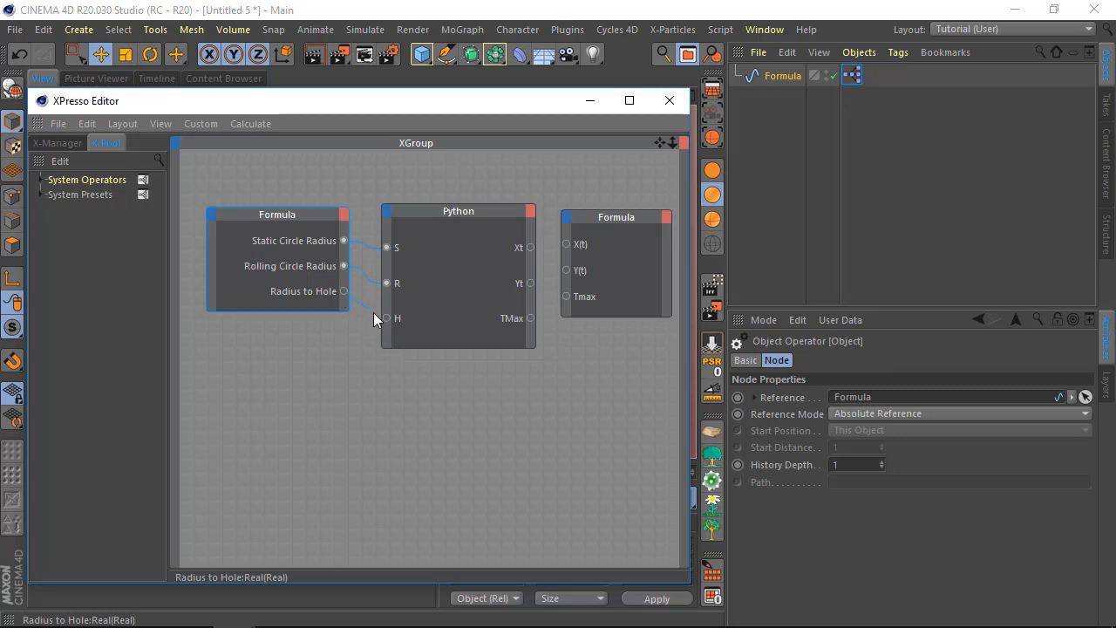
pyautogui.moveTo(386, 317); pyautogui.dragTo(387, 318)
pyautogui.click(415, 387)
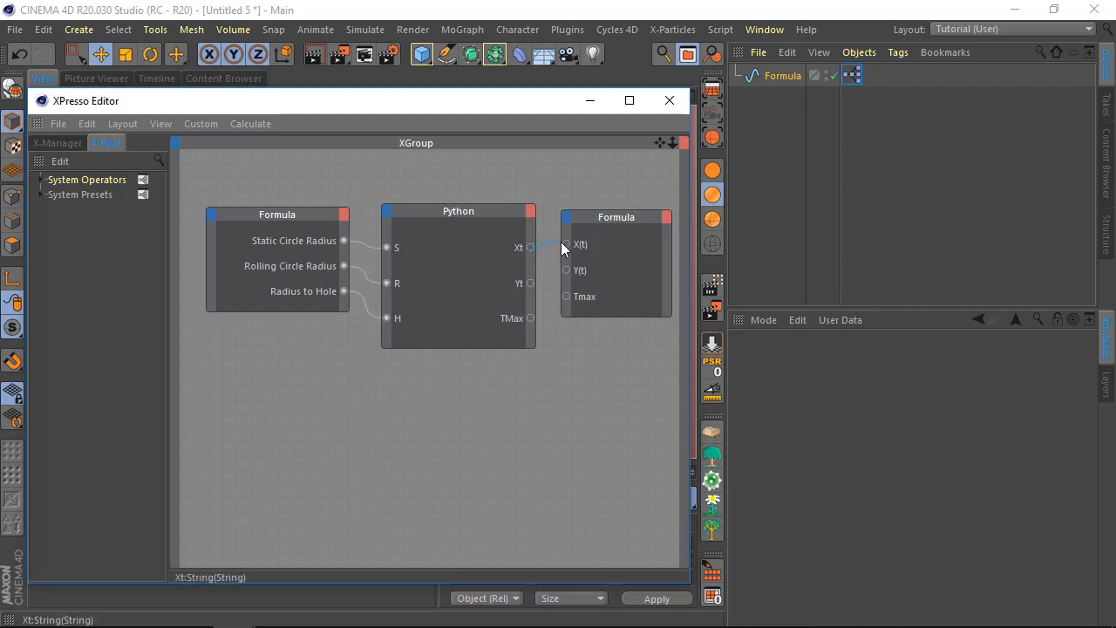
# Wire the Python node's Xt, Yt and TMax outputs to the Formula node's X(t), Y(t) and Tmax, and shorten the Python node.
pyautogui.moveTo(566, 244); pyautogui.dragTo(566, 244)
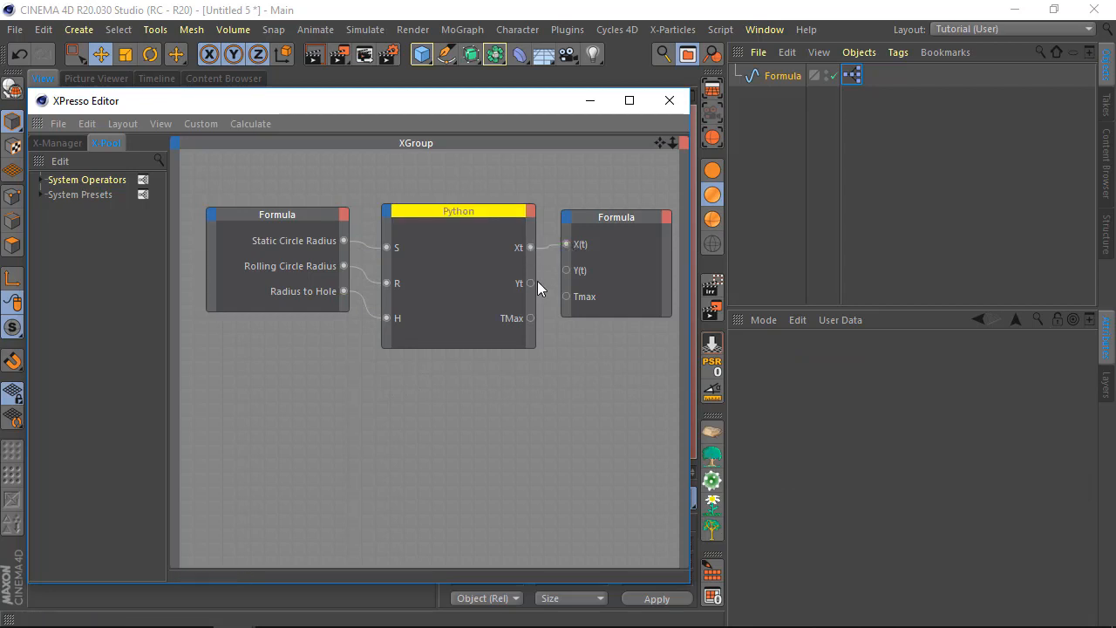
pyautogui.moveTo(531, 282); pyautogui.dragTo(567, 270)
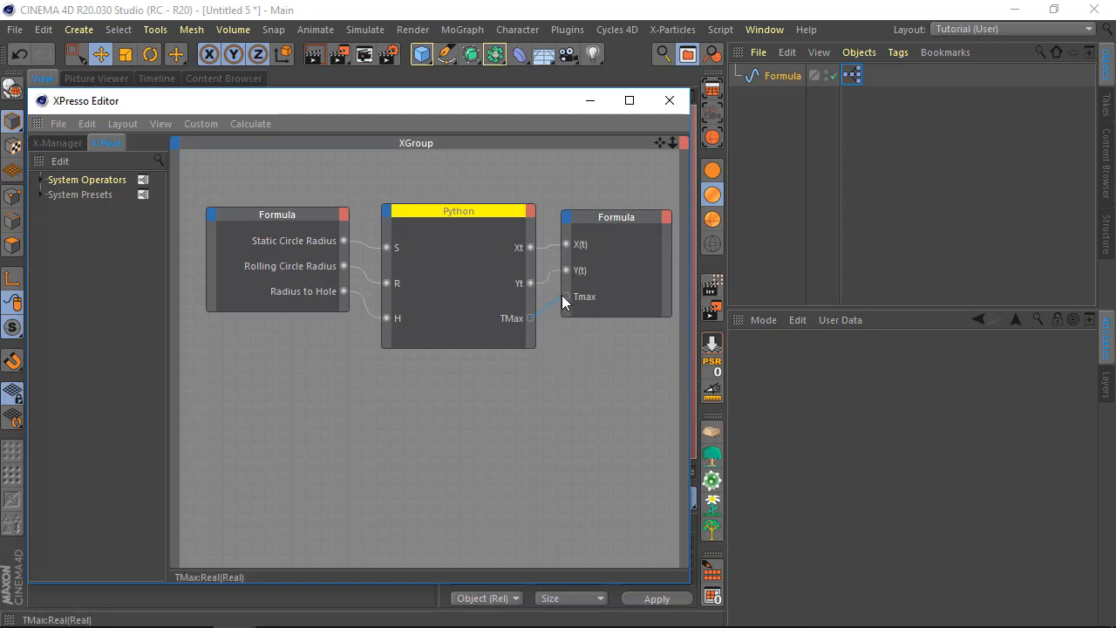
pyautogui.moveTo(567, 296); pyautogui.dragTo(567, 296)
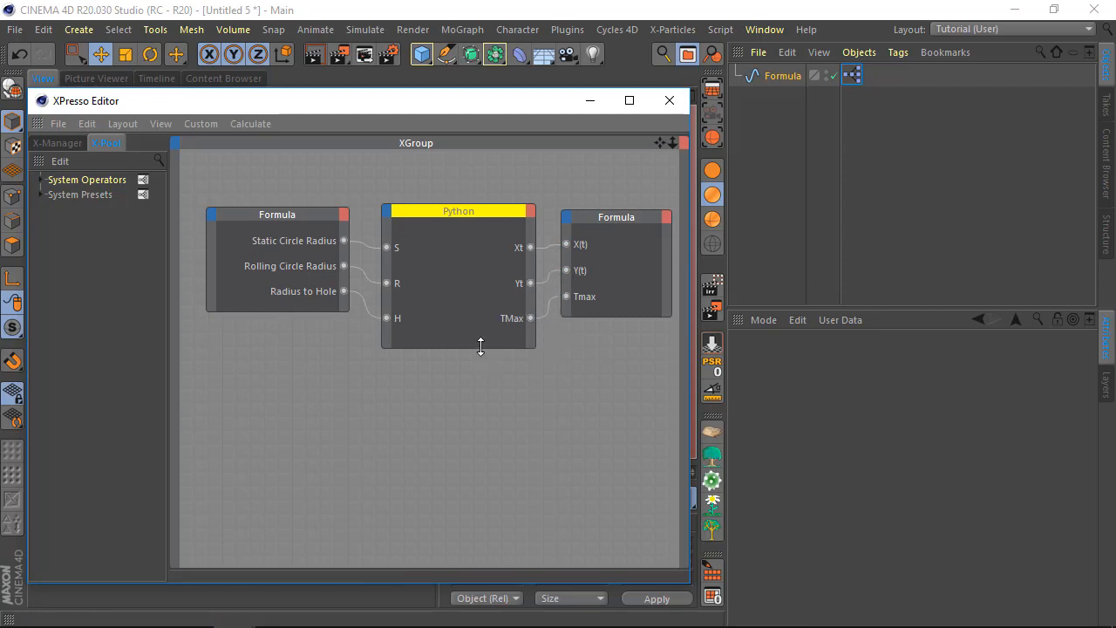
pyautogui.moveTo(481, 347); pyautogui.dragTo(489, 315)
pyautogui.click(489, 315)
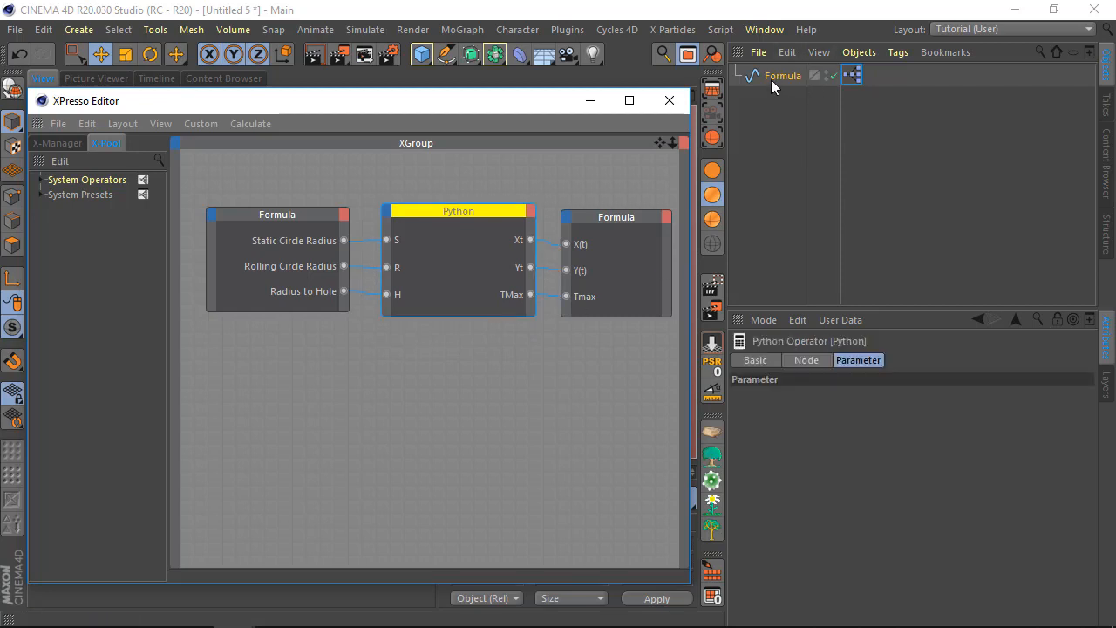
# Check the Formula spline's Tmax setting and open the Python node's code in an enlarged, repositioned Expression Editor.
pyautogui.click(772, 76)
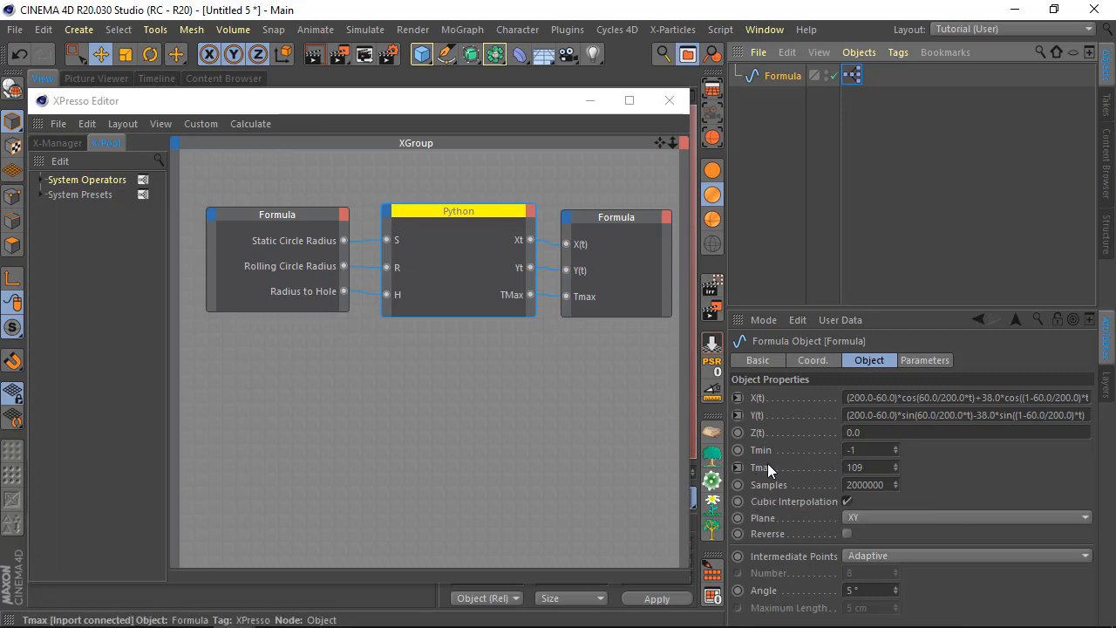
pyautogui.doubleClick(862, 468)
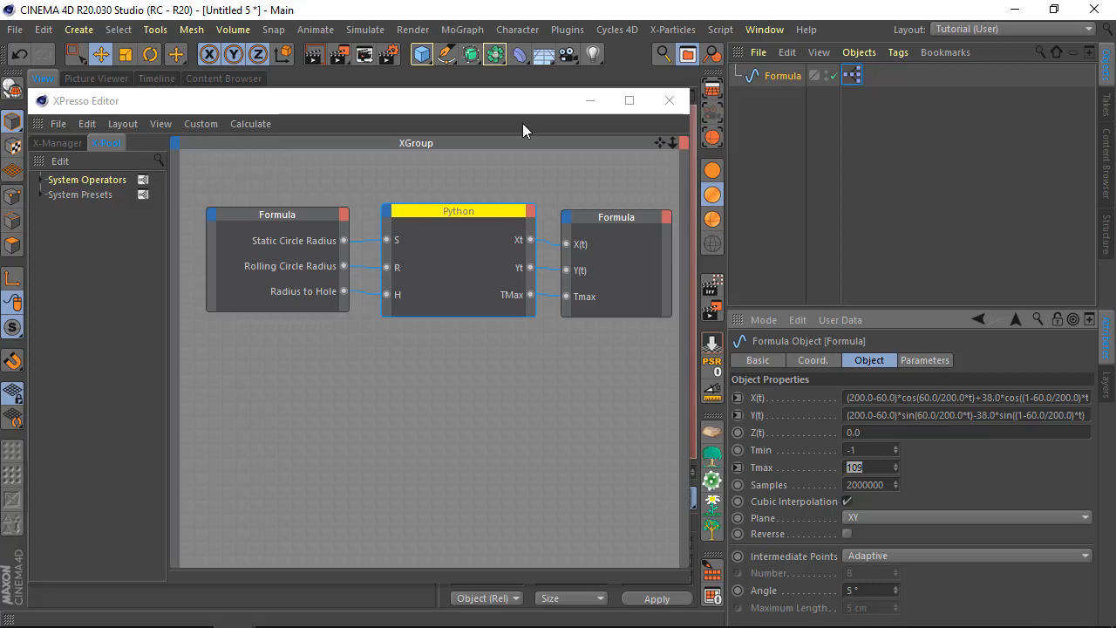
pyautogui.click(452, 212)
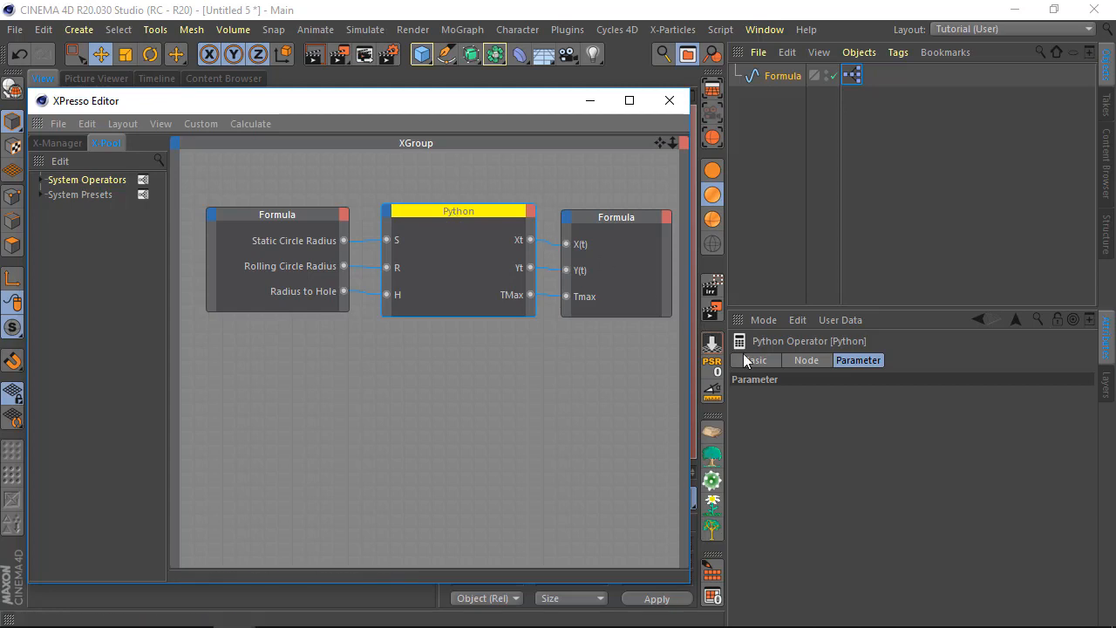
pyautogui.click(809, 359)
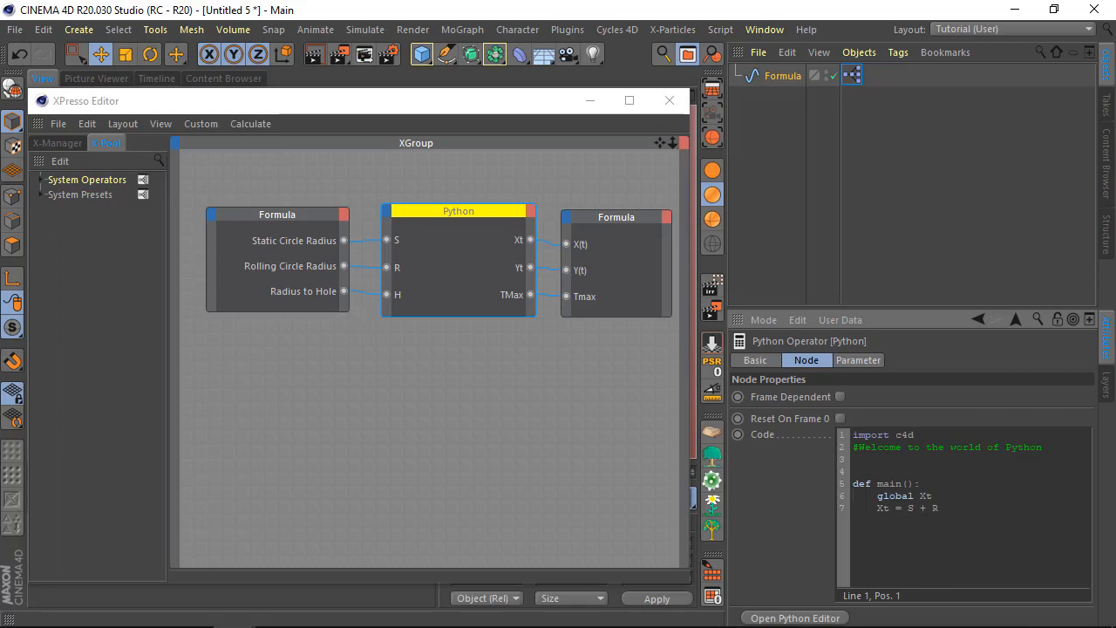
pyautogui.click(785, 619)
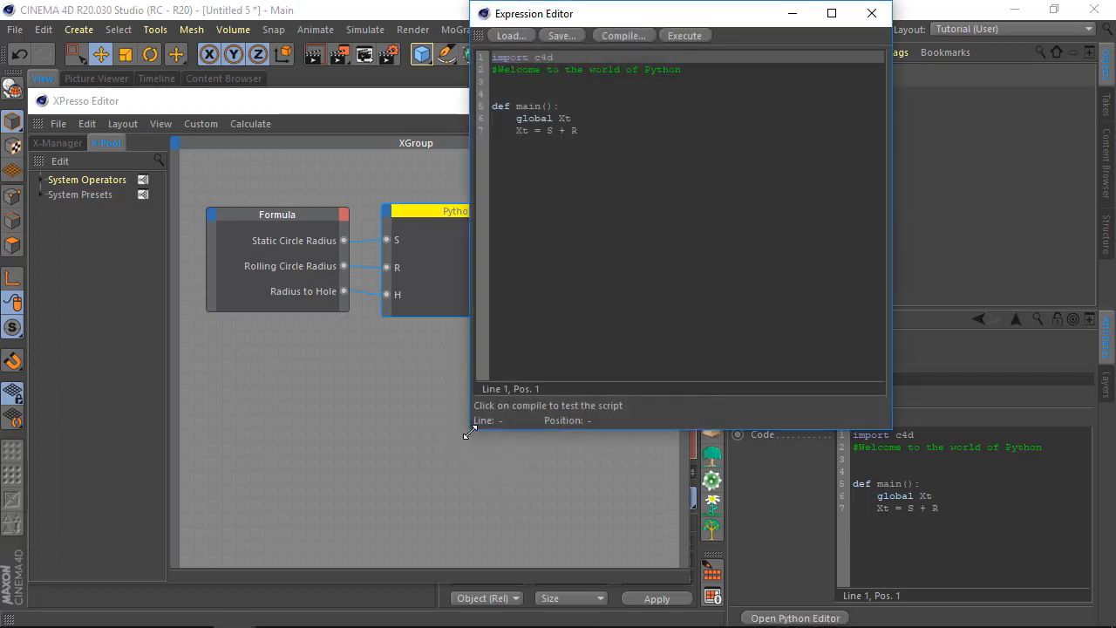
pyautogui.moveTo(469, 431); pyautogui.dragTo(366, 499)
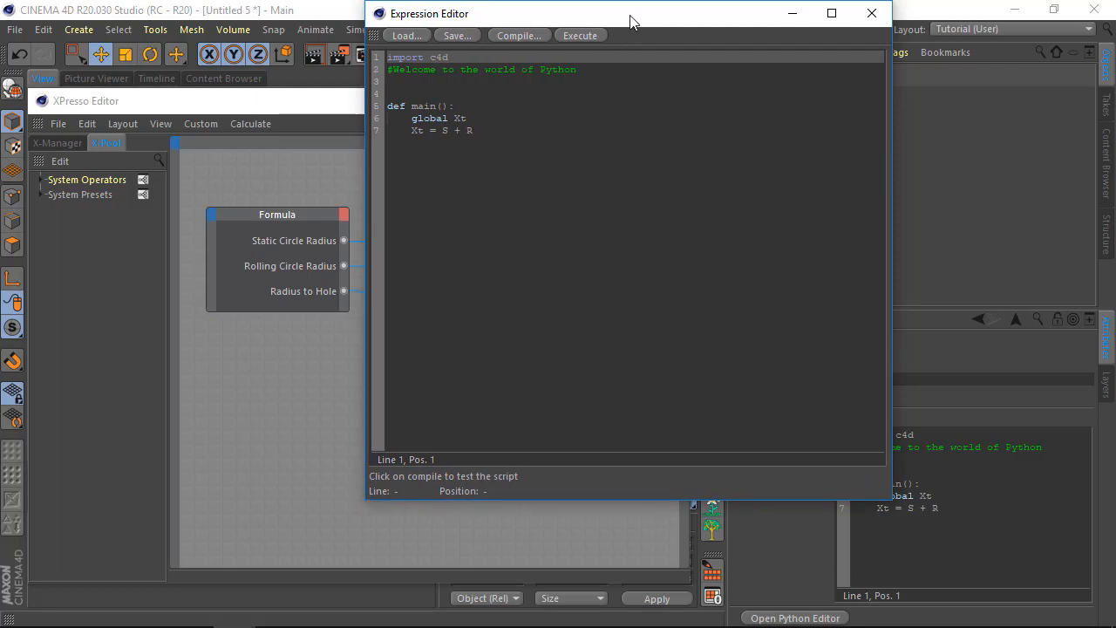
pyautogui.moveTo(639, 17); pyautogui.dragTo(563, 70)
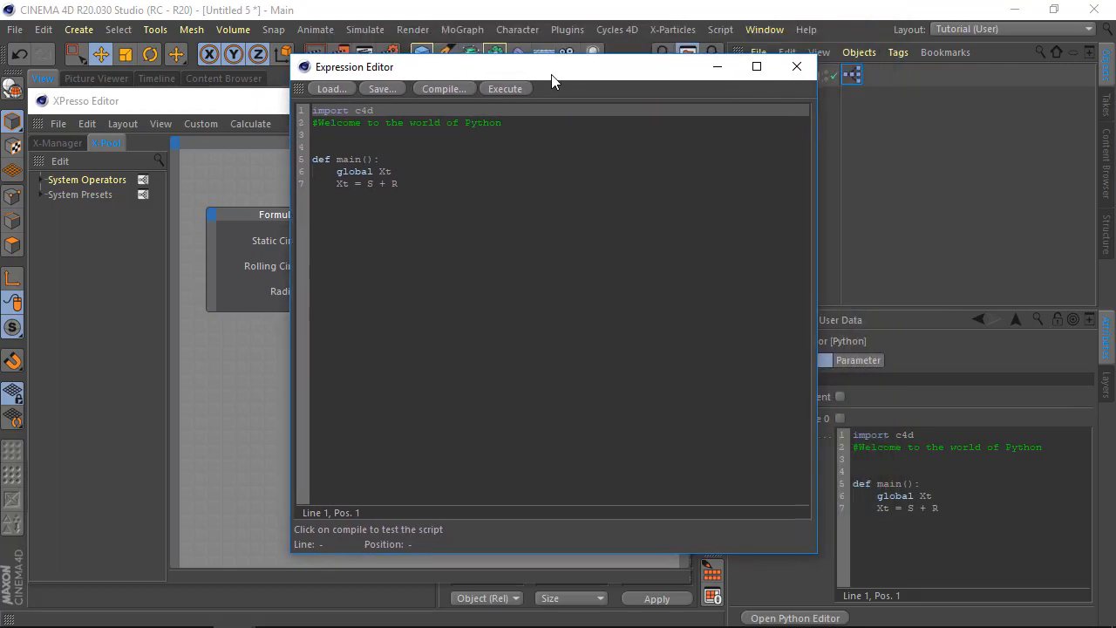
# Replace the welcome comment text on line 2 of the Python code with SPIROGRAPH, keeping the # sign.
pyautogui.click(317, 123)
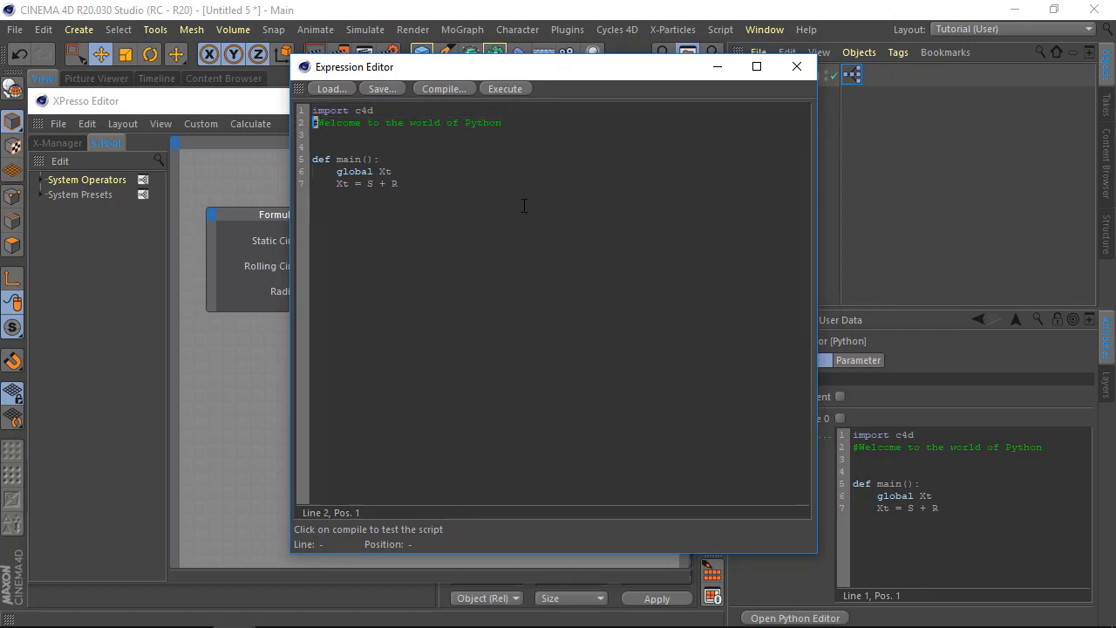
pyautogui.tripleClick(496, 123)
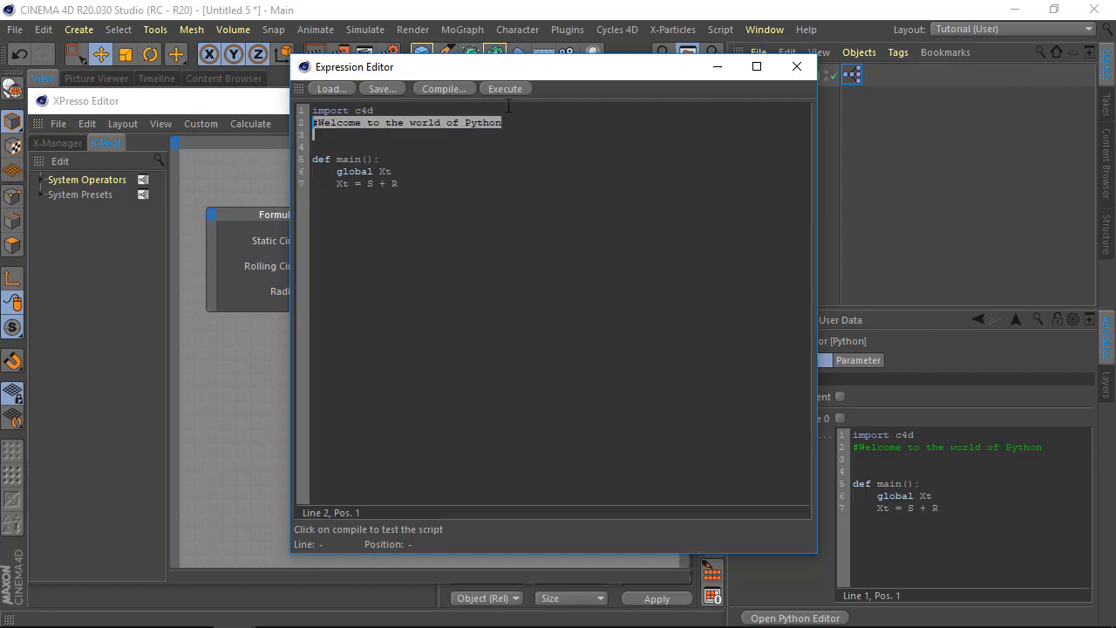
pyautogui.click(520, 111)
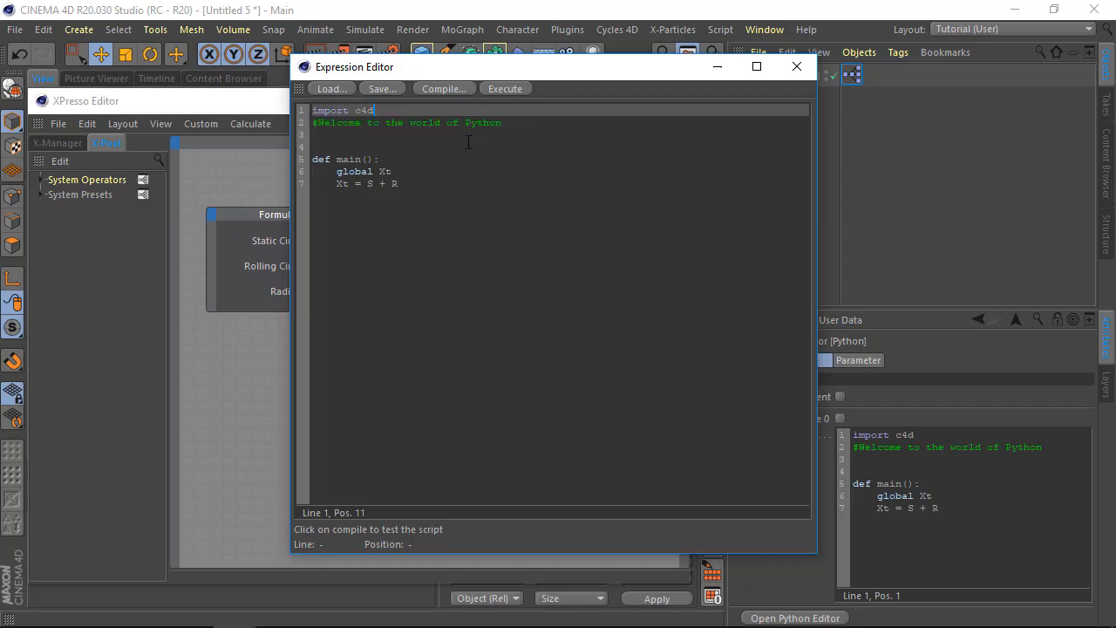
pyautogui.click(326, 145)
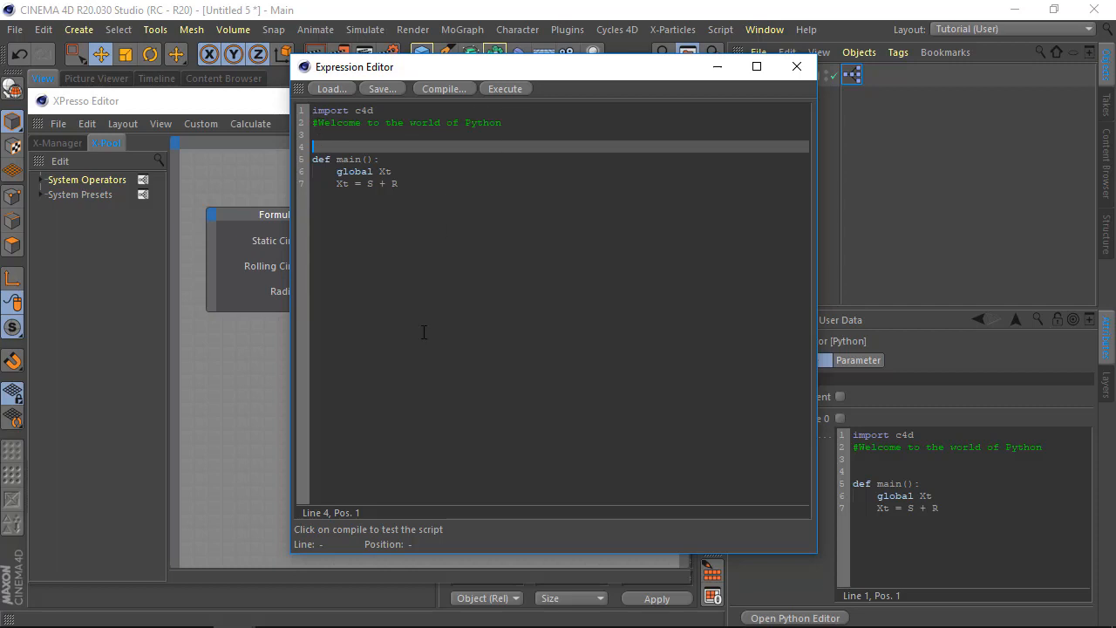
pyautogui.press('Up')
pyautogui.press('Up')
pyautogui.press('Right')
pyautogui.press('Right')
pyautogui.press('Right')
pyautogui.press('Right')
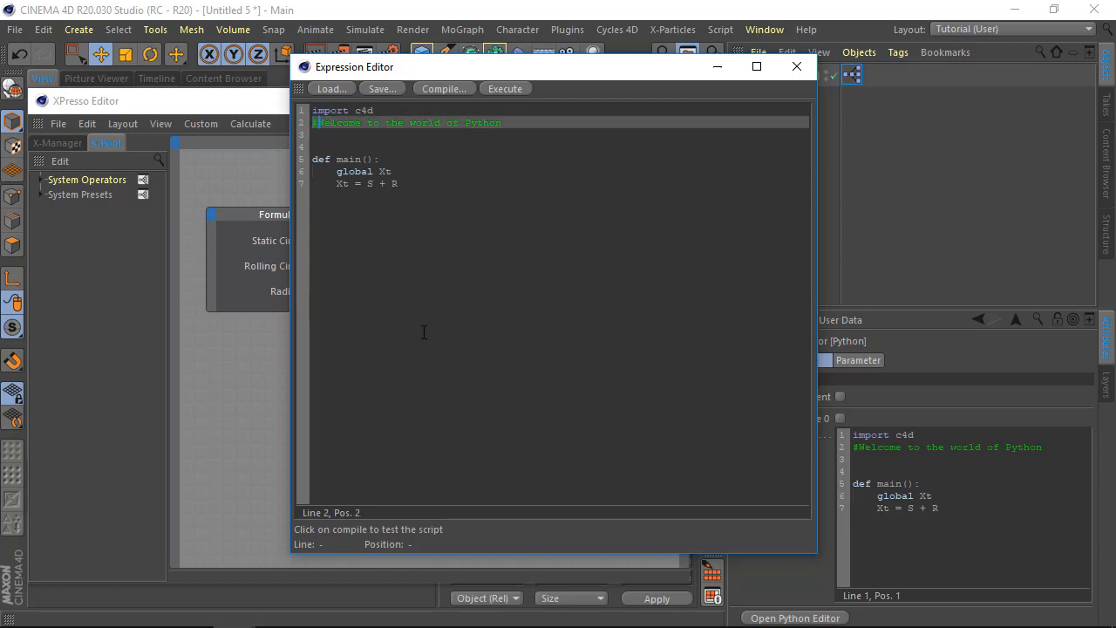
pyautogui.hotkey('shift', 'End')
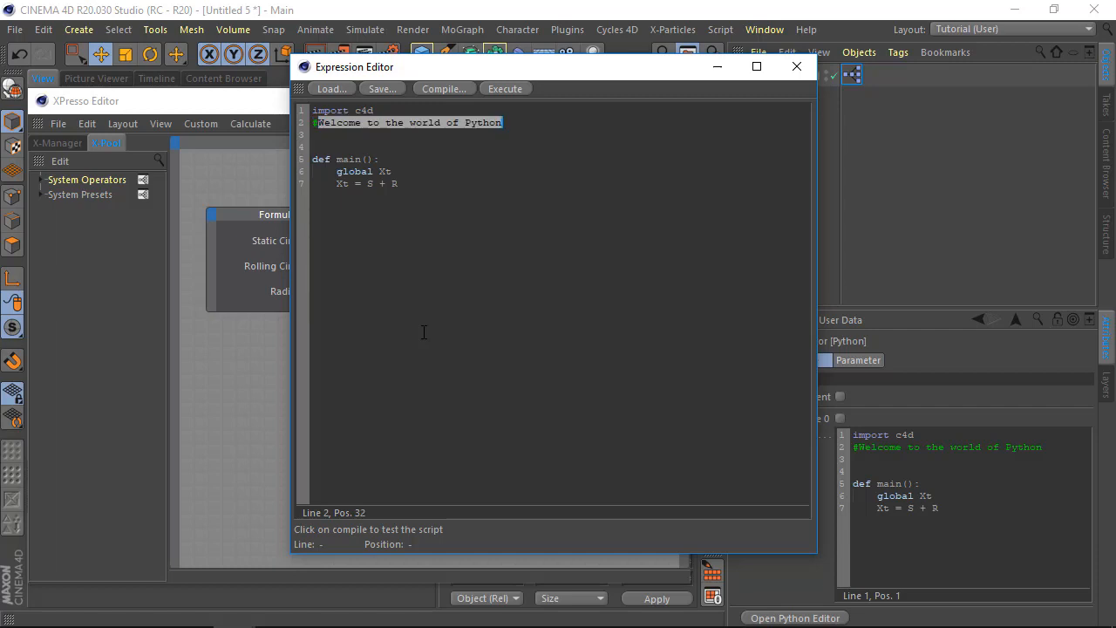
pyautogui.write('Spirogra')
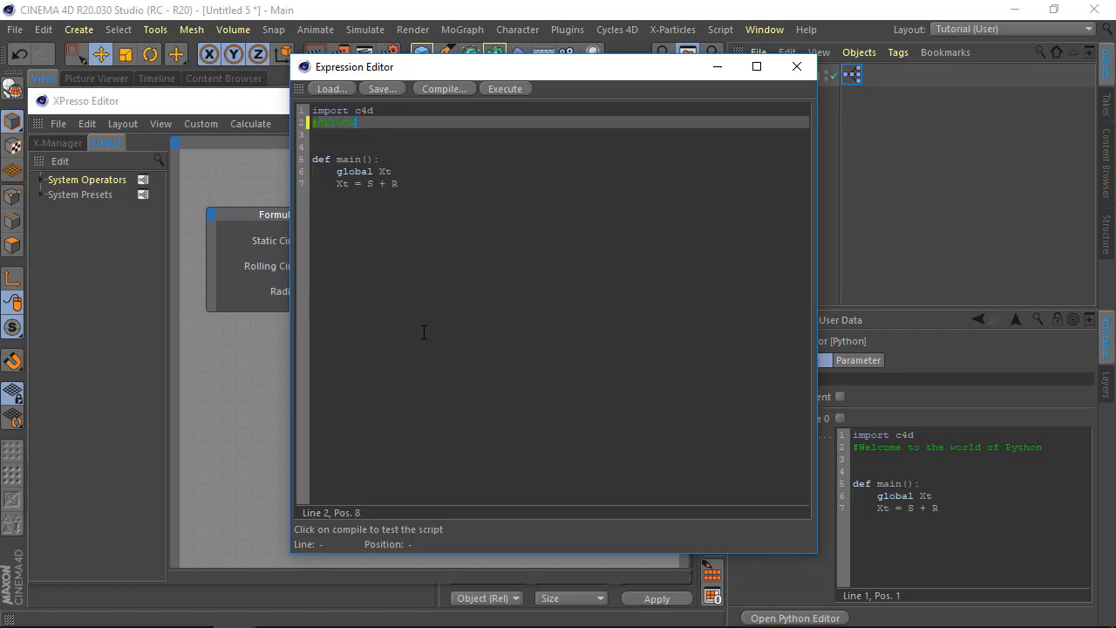
pyautogui.write('PH')
# Extend the global declaration in main() to Xt, Yt, TMax, moving the code window clear of the Python node.
pyautogui.hotkey('ctrl', 'End')
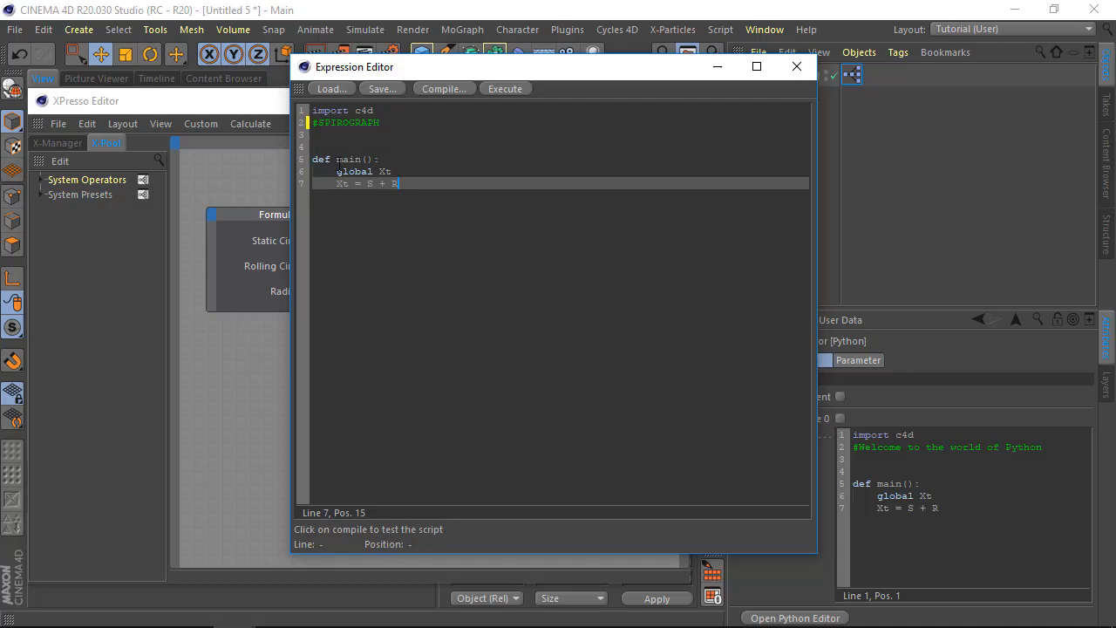
pyautogui.click(387, 171)
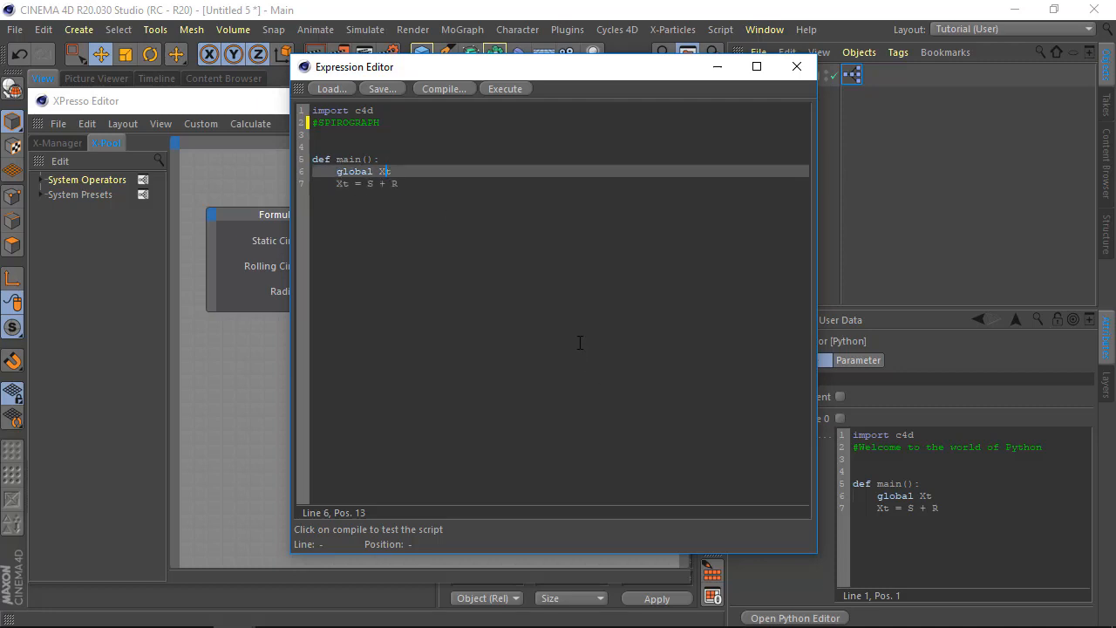
pyautogui.press('Right')
pyautogui.moveTo(585, 68); pyautogui.dragTo(870, 93)
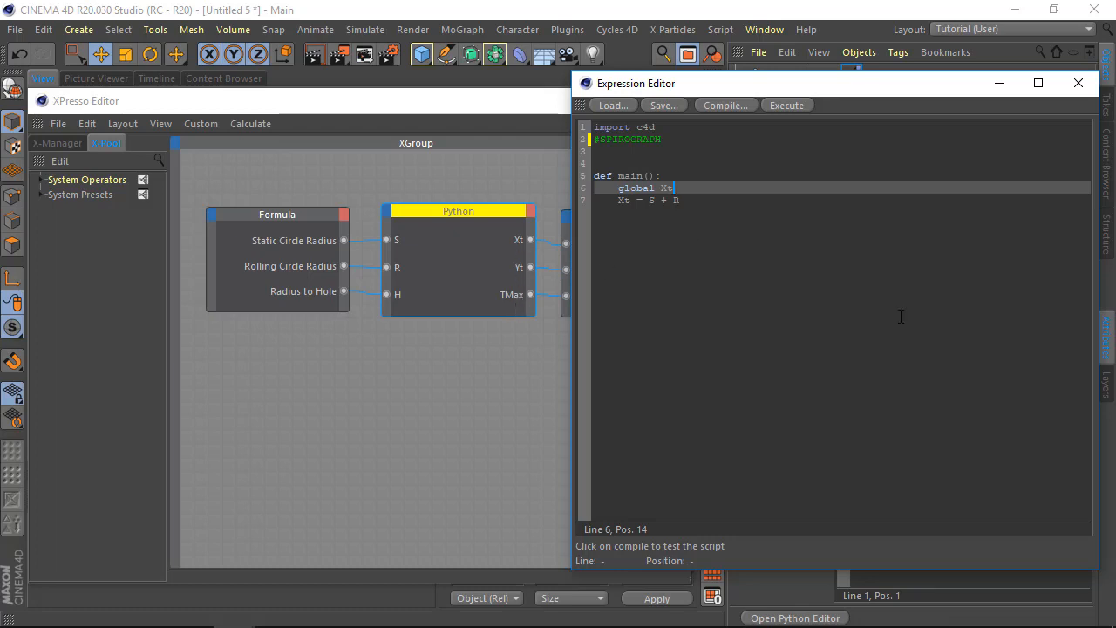
pyautogui.write(', Yt, TMax')
# Delete the default statement Xt = S + R from main() and leave a blank line below the global declaration.
pyautogui.click(683, 201)
pyautogui.moveTo(683, 202); pyautogui.dragTo(622, 218)
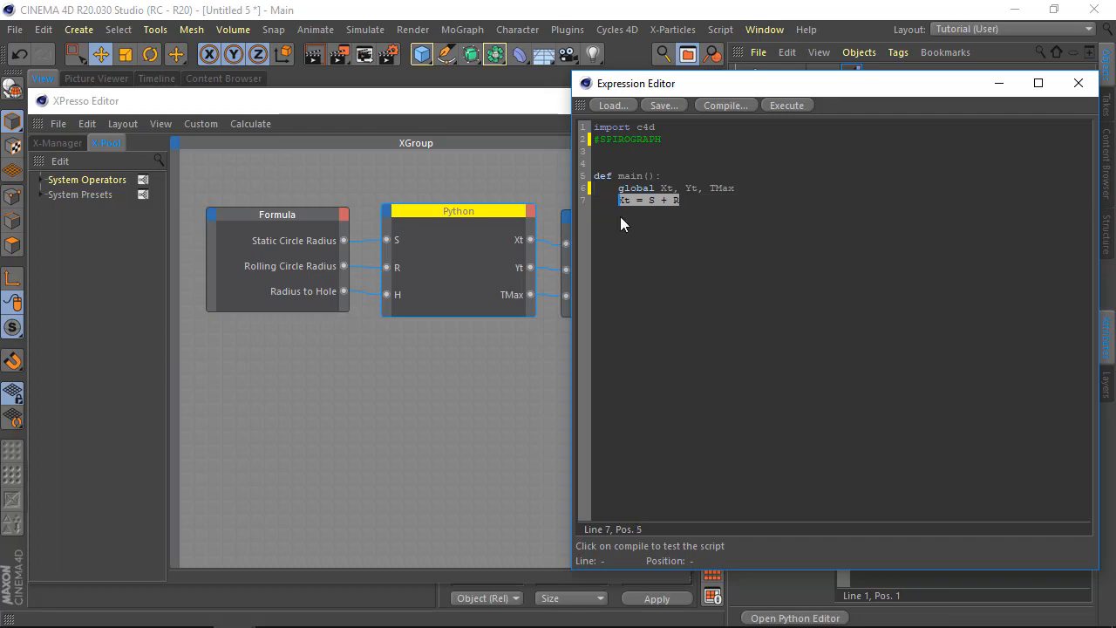
pyautogui.press('BackSpace')
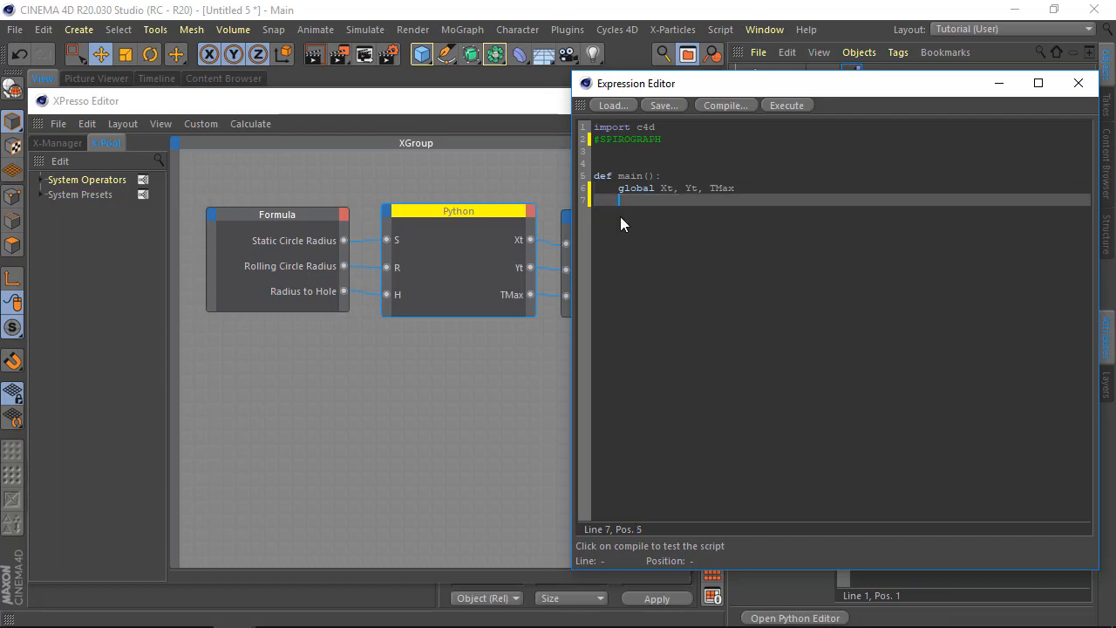
pyautogui.press('Return')
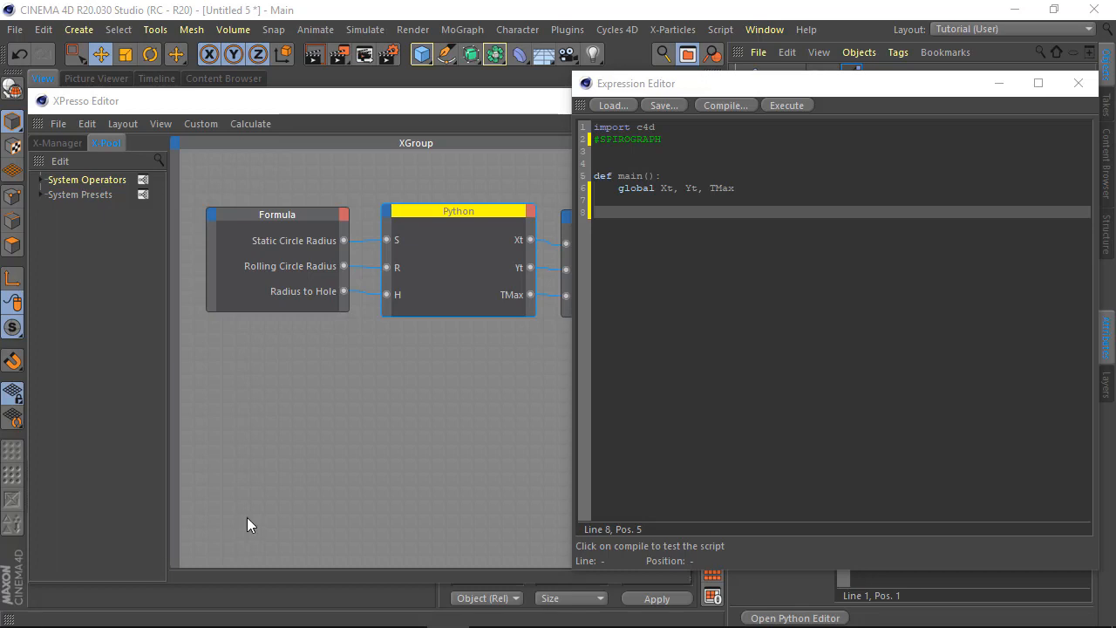
# Add the reference formula #x = (S-R)*cos(R/S*t) + H*cos((1-R/S)*t) as a comment on line 8 inside main(), followed by a new line.
pyautogui.click(619, 211)
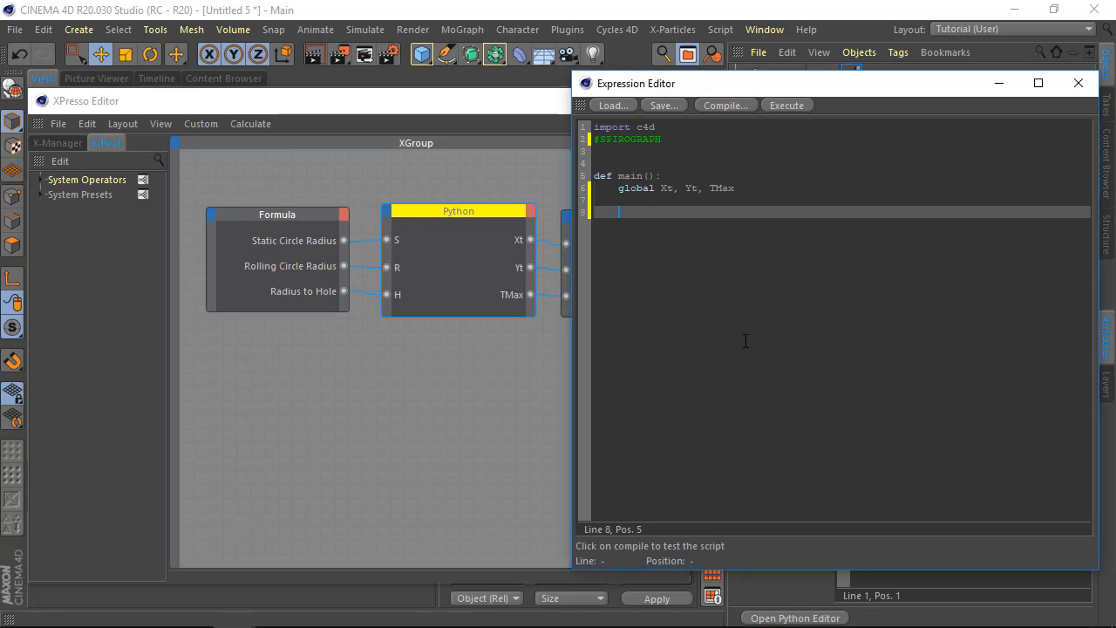
pyautogui.write('x = (S-R)*cos(R/S*t) + H*cos((1-R/S)*t)')
pyautogui.click(650, 213)
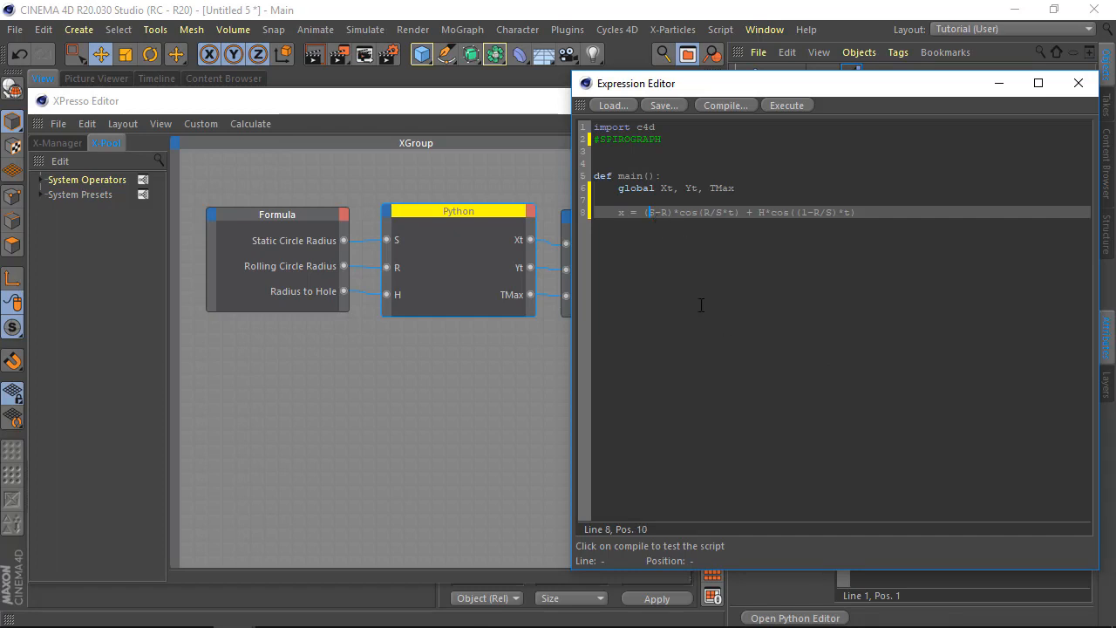
pyautogui.doubleClick(621, 213)
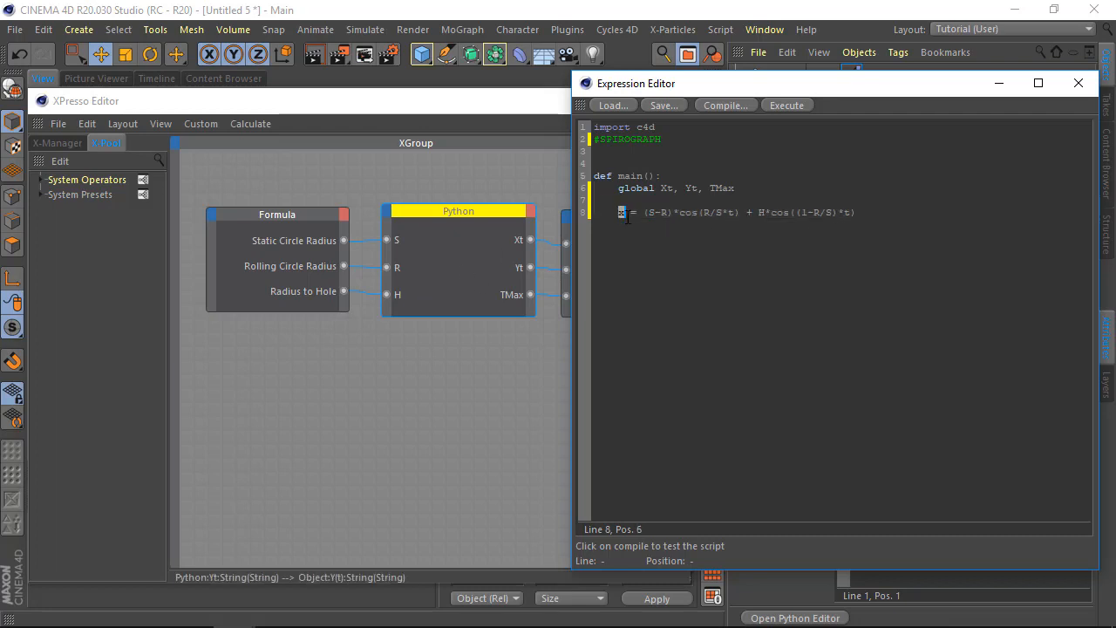
pyautogui.click(639, 225)
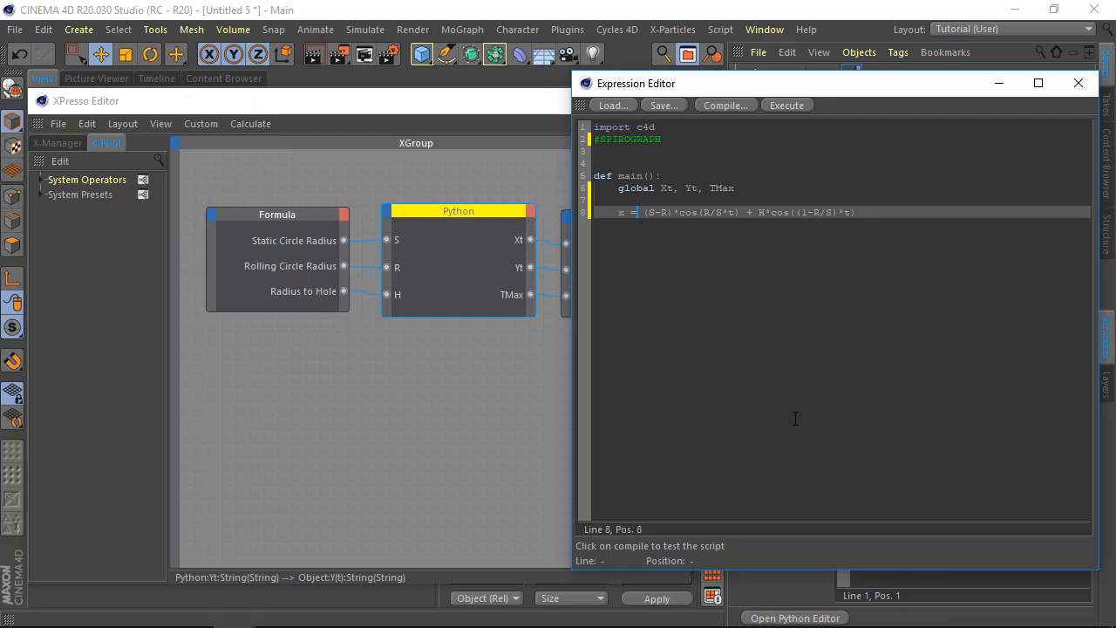
pyautogui.press('Left')
pyautogui.press('Left')
pyautogui.write('#')
pyautogui.press('End')
pyautogui.press('Return')
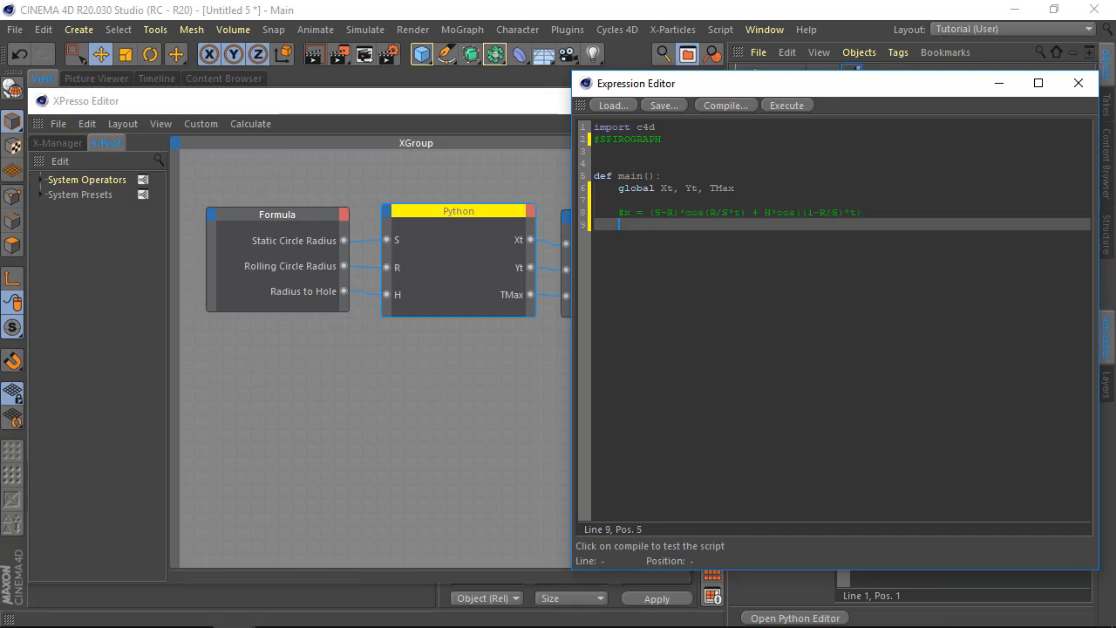
# Paste Xt = "("+str(S)+"-"+str(R)+")*cos("+str(R)+"/"+str(S)+"*t)+"+str(ToHole)+"*cos((1-"+str(R)+"/"+str(S)+")*t)" below the formula comment and compare the two.
pyautogui.hotkey('alt', 'Tab')
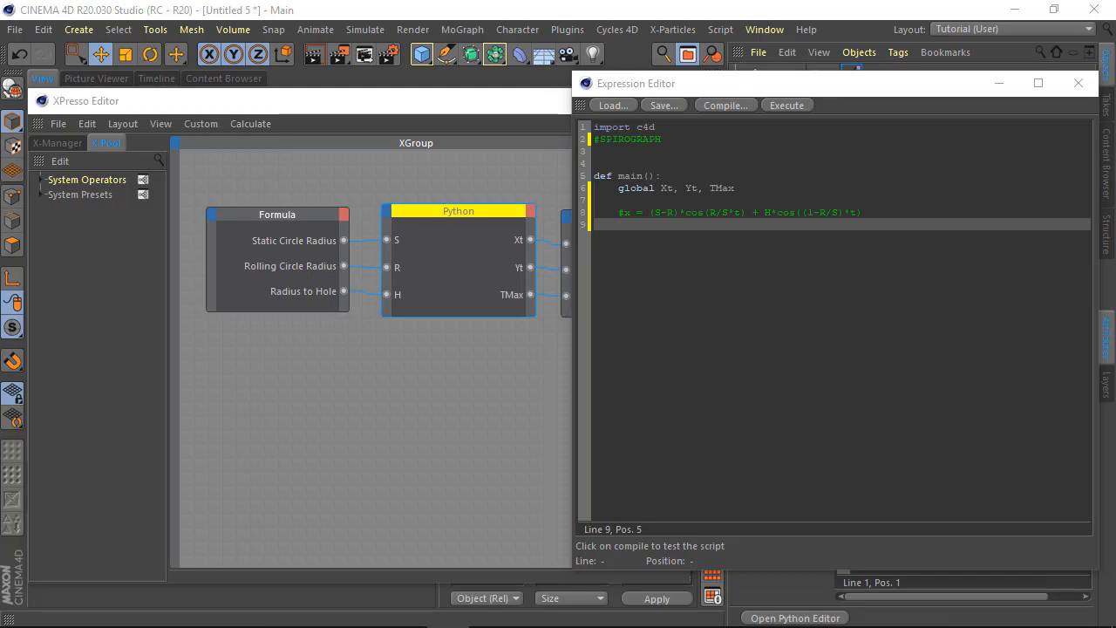
pyautogui.click(899, 212)
pyautogui.press('Down')
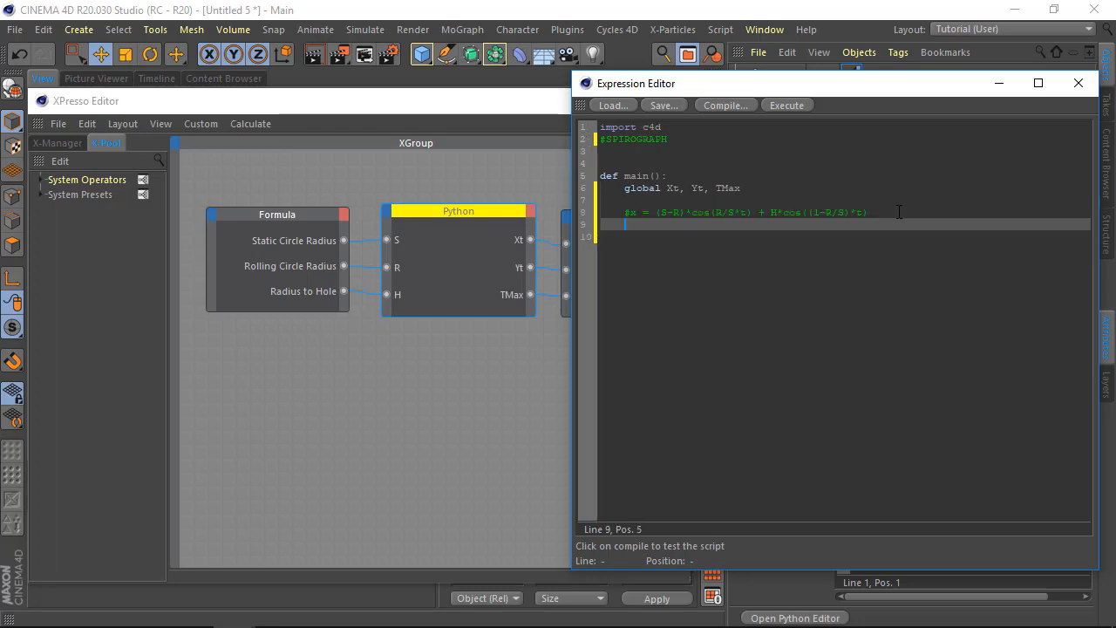
pyautogui.hotkey('ctrl', 'v')
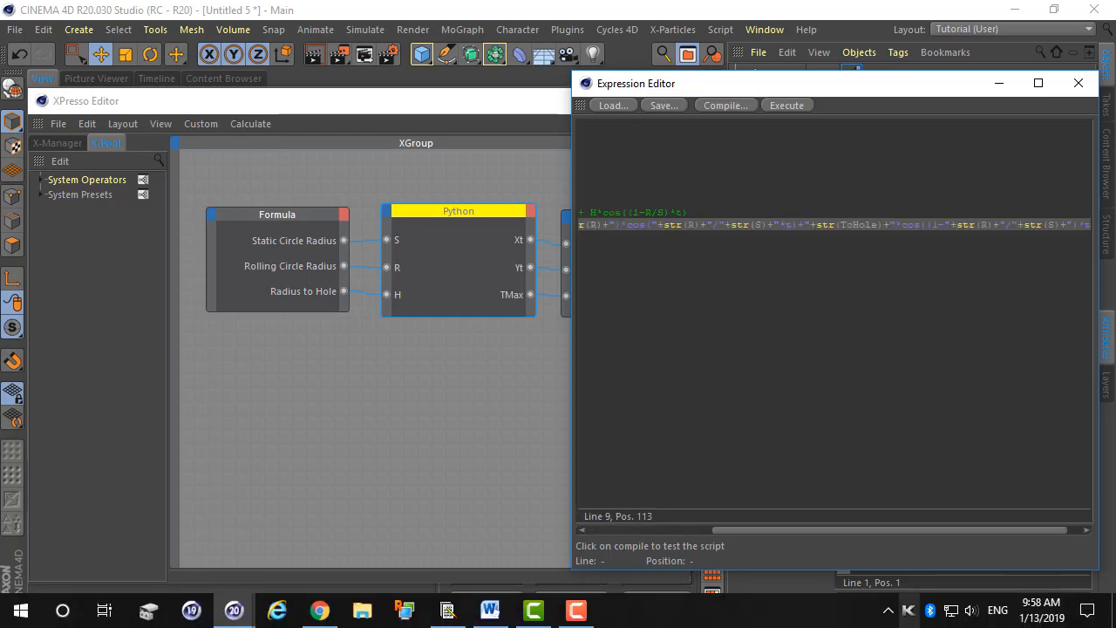
pyautogui.press('Home')
pyautogui.click(659, 250)
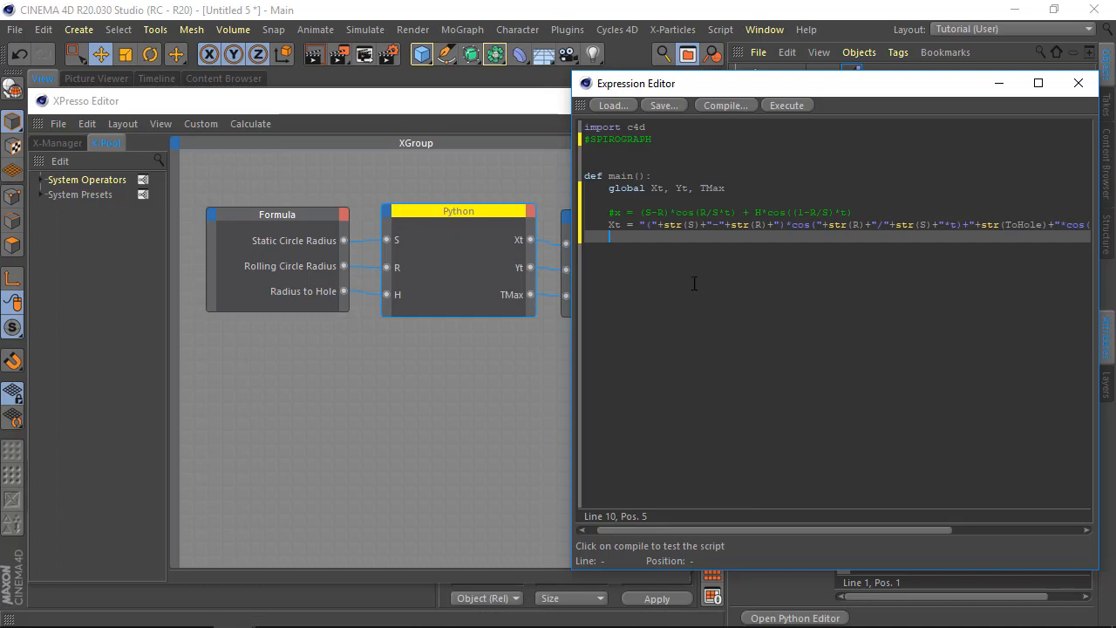
pyautogui.moveTo(646, 212); pyautogui.dragTo(721, 226)
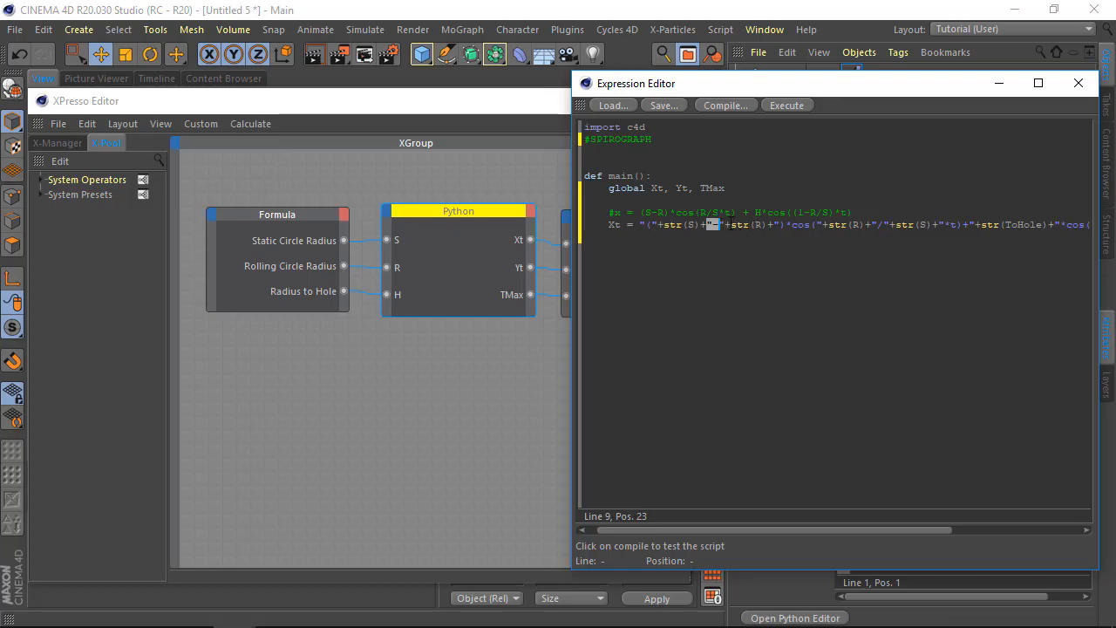
pyautogui.moveTo(725, 225); pyautogui.dragTo(764, 228)
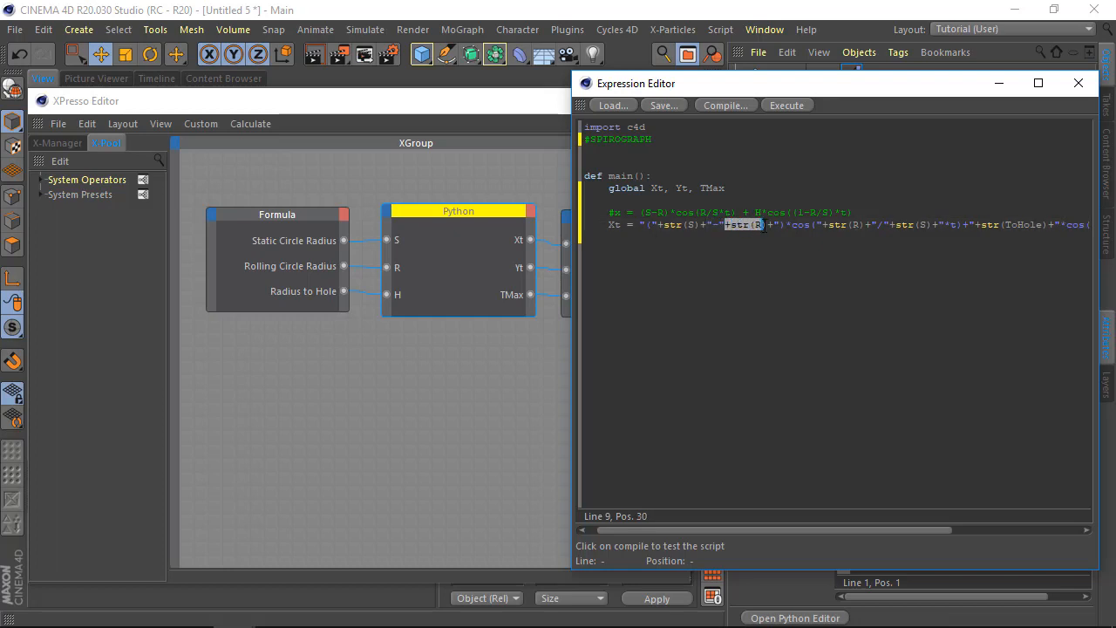
pyautogui.click(724, 270)
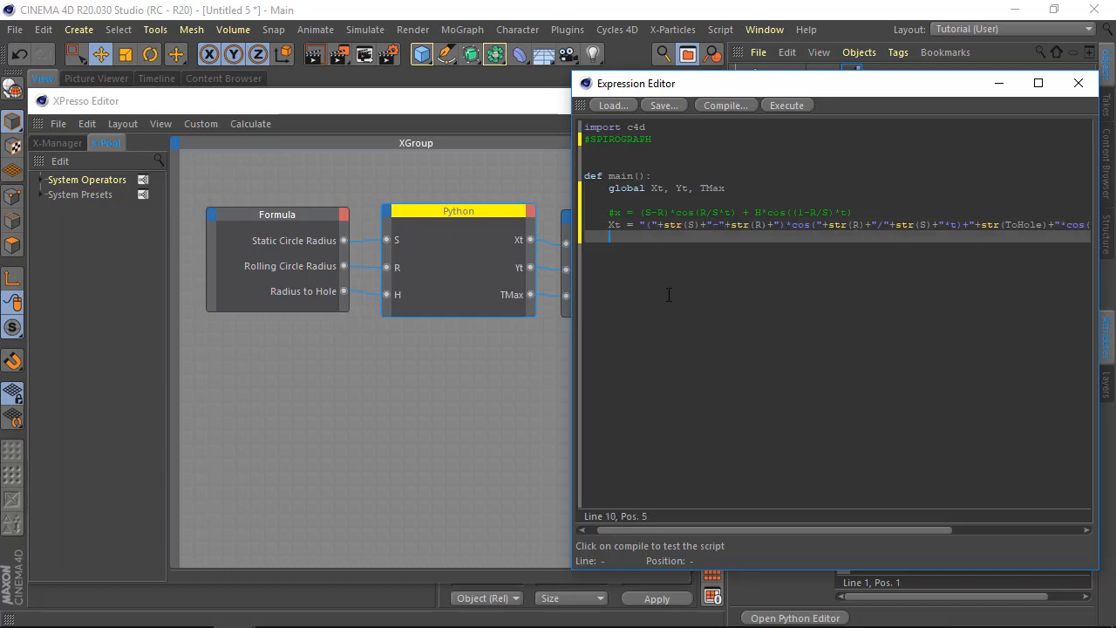
# Try out the start of the string expression, "("+str(S)+"-"+str(R)+", on a scratch line below the formula comment and remove it again.
pyautogui.click(655, 212)
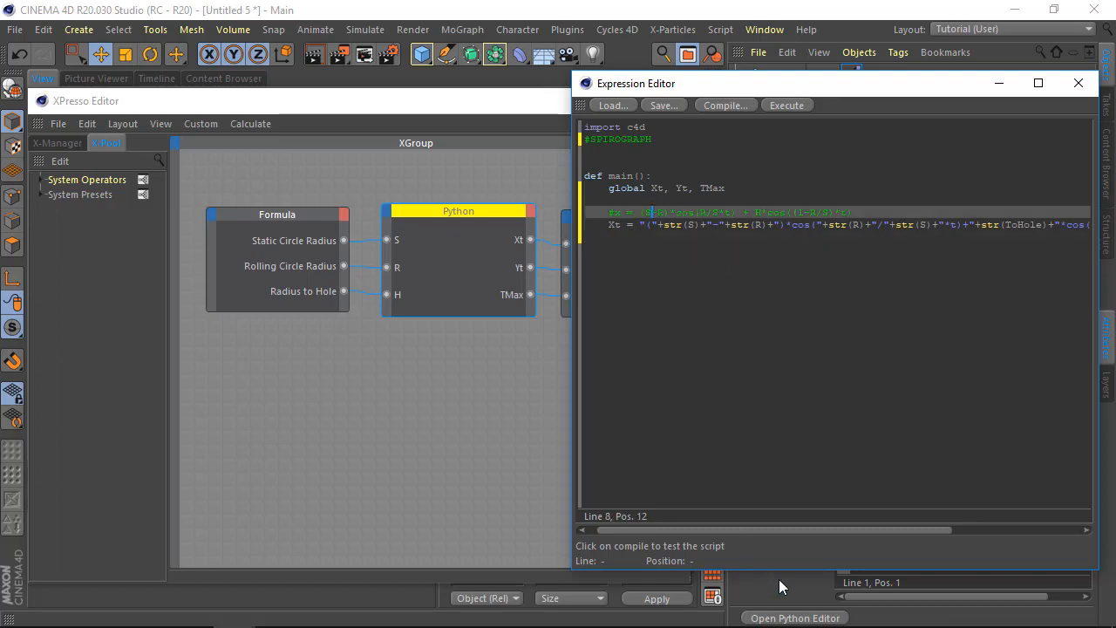
pyautogui.press('End')
pyautogui.press('Return')
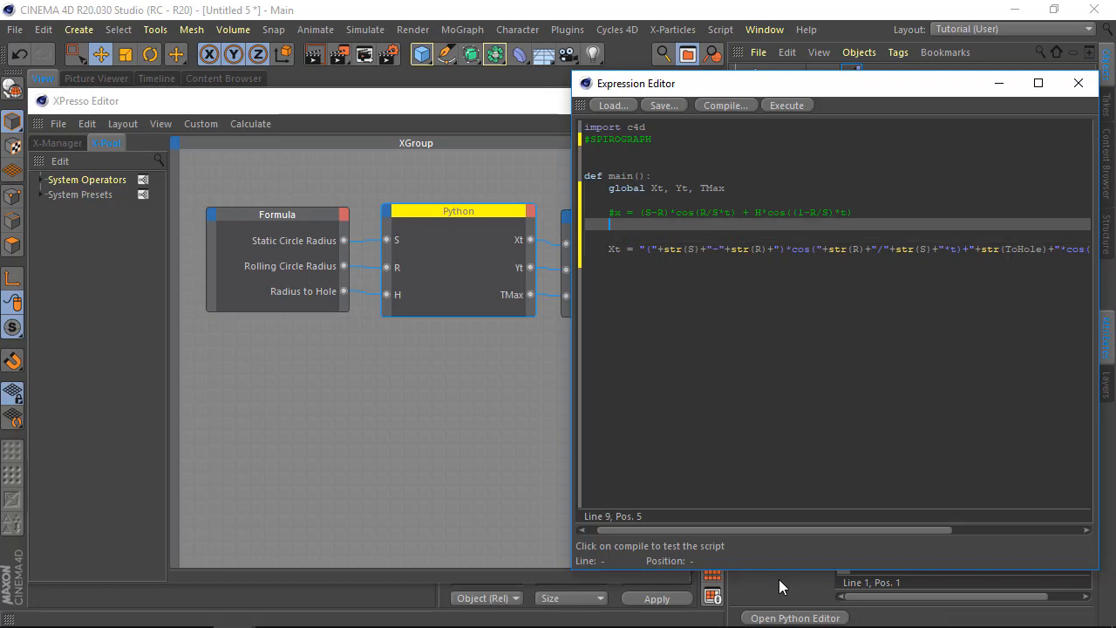
pyautogui.press('Tab')
pyautogui.write('(')
pyautogui.write('+str(S)+"-"')
pyautogui.press('BackSpace')
pyautogui.press('BackSpace')
pyautogui.write('+str(R)+"')
pyautogui.press('Home')
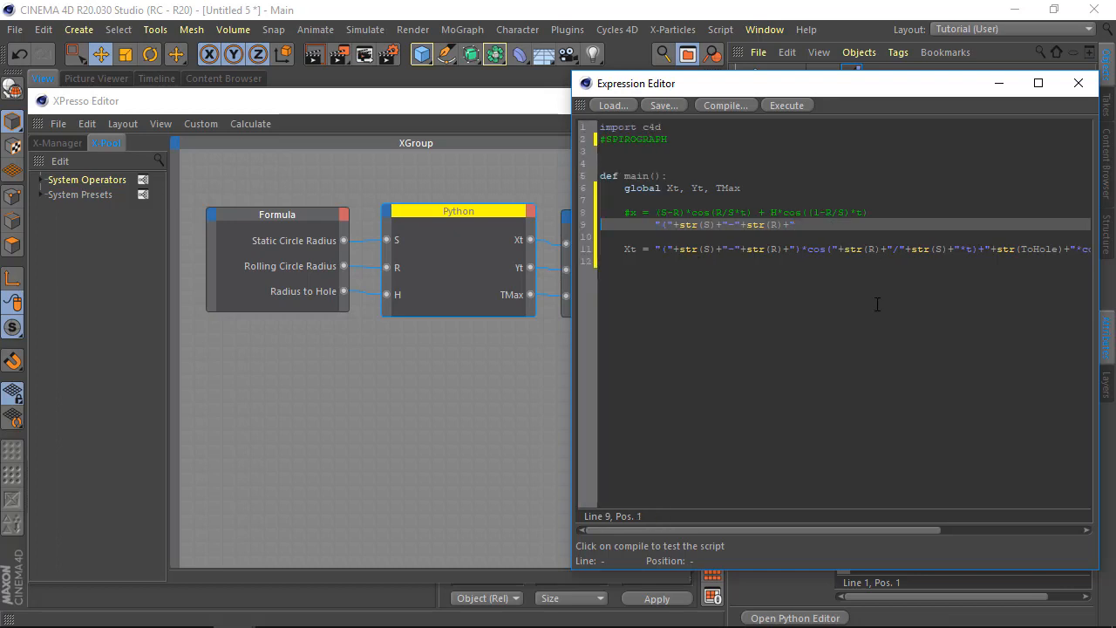
pyautogui.hotkey('shift', 'Down')
pyautogui.press('Delete')
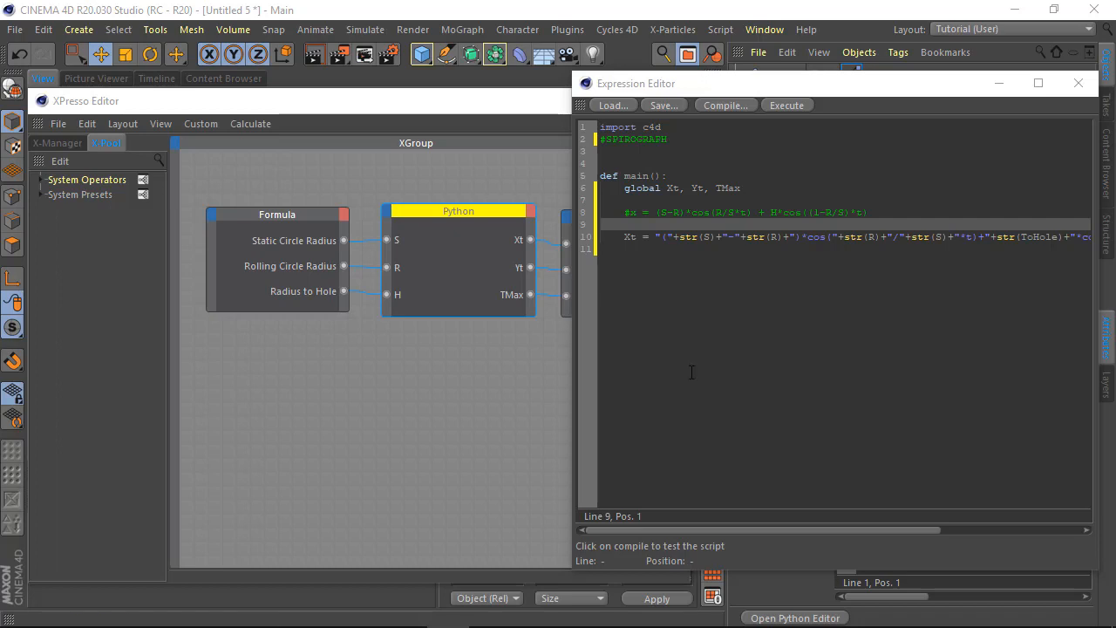
# Add Yt = "("+str(S)+"-"+str(R)+")*sin("+str(R)+"/"+str(S)+"*t)-"+str(ToHole)+"*sin((1-"+str(R)+"/"+str(S)+")*t)" directly below the Xt line and compare both lines.
pyautogui.click(602, 253)
pyautogui.write('Yt = "("+str(S)+"-"+str(R)+")*sin("+str(R)+"/"+str(S)+"*t)-"+str(ToHole)+"*sin((1-"+str(R)+"/"+str(S)+")*t)')
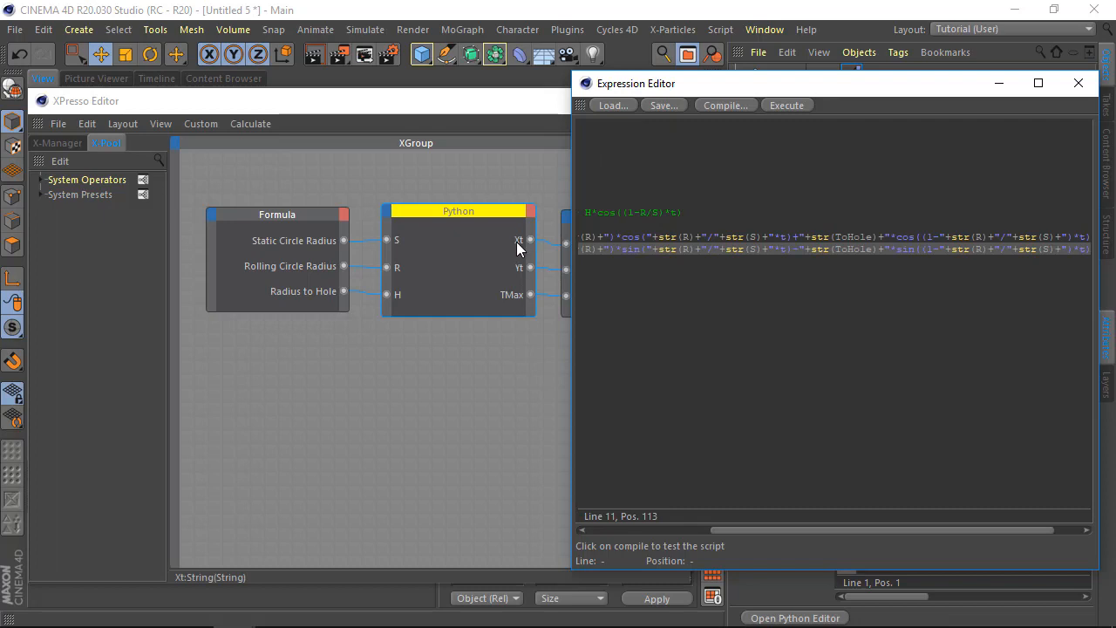
pyautogui.click(663, 237)
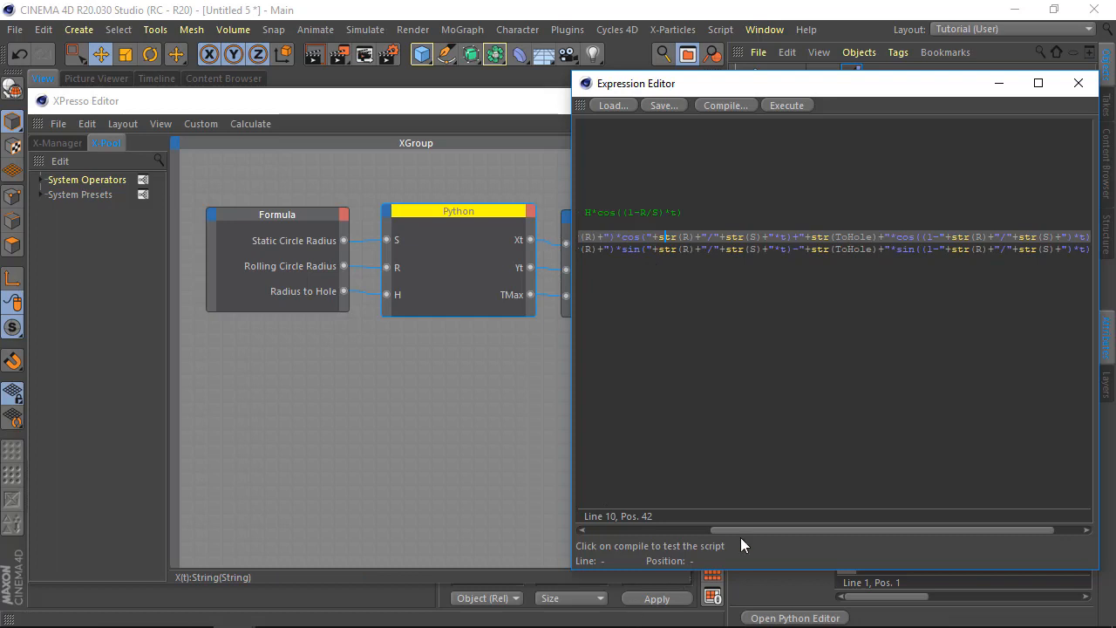
pyautogui.moveTo(736, 528); pyautogui.dragTo(595, 445)
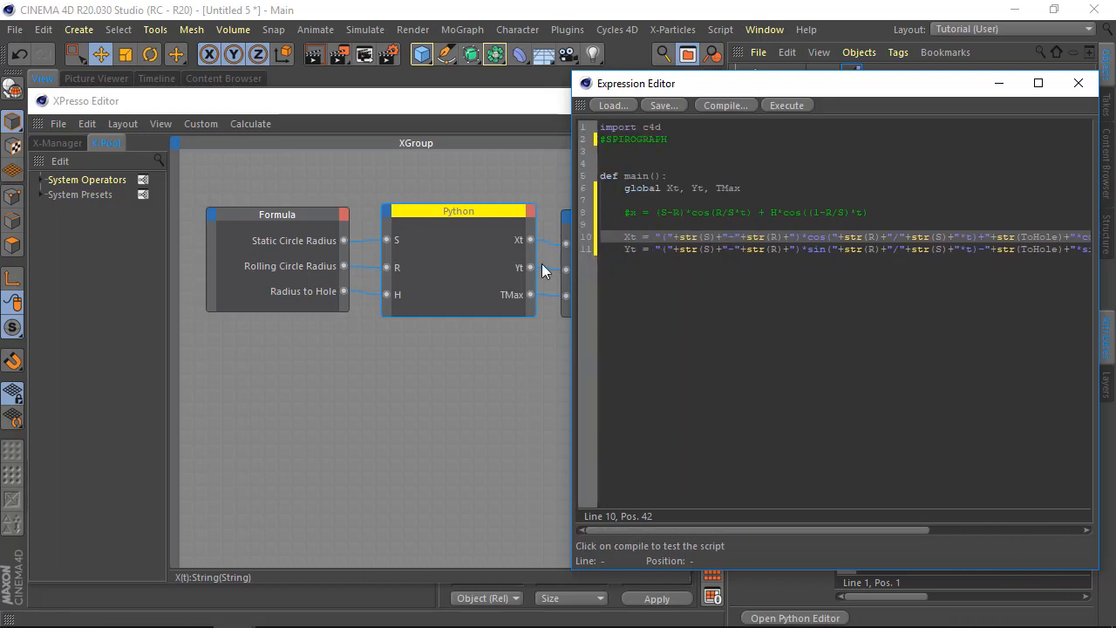
pyautogui.click(622, 250)
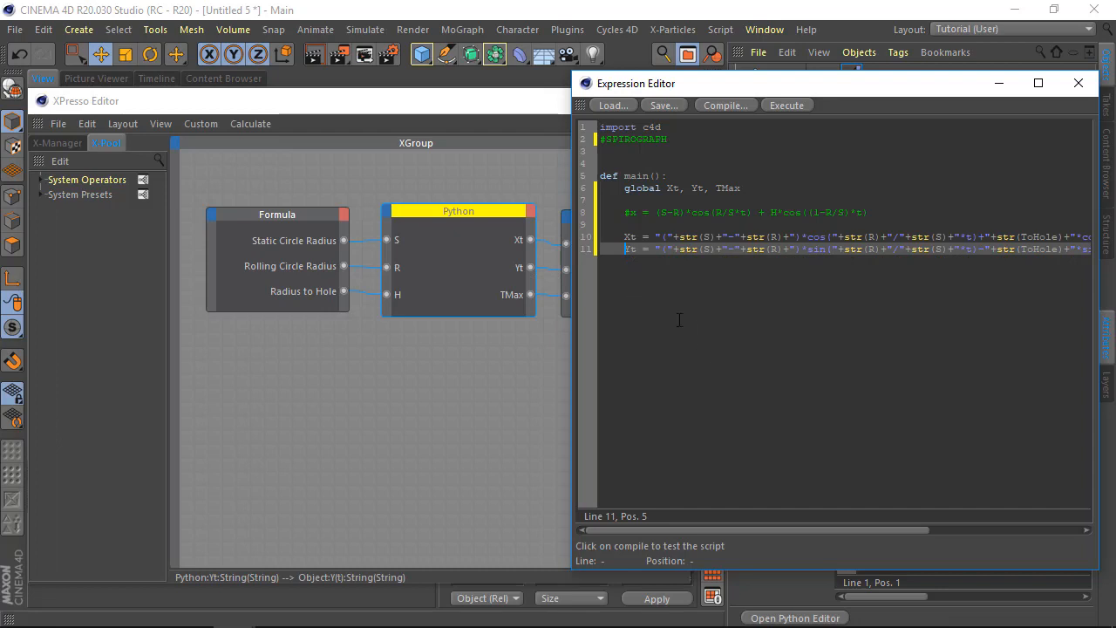
# Add TMax=1000 after a blank line below Yt, and close the code and XPresso editors.
pyautogui.click(671, 270)
pyautogui.press('End')
pyautogui.press('Return')
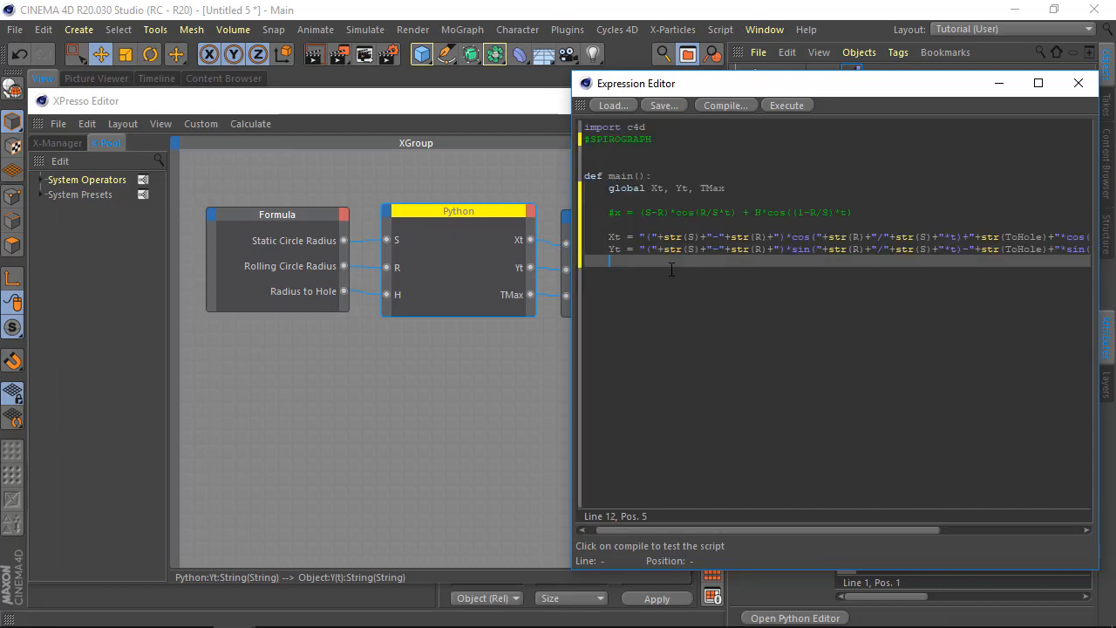
pyautogui.press('Return')
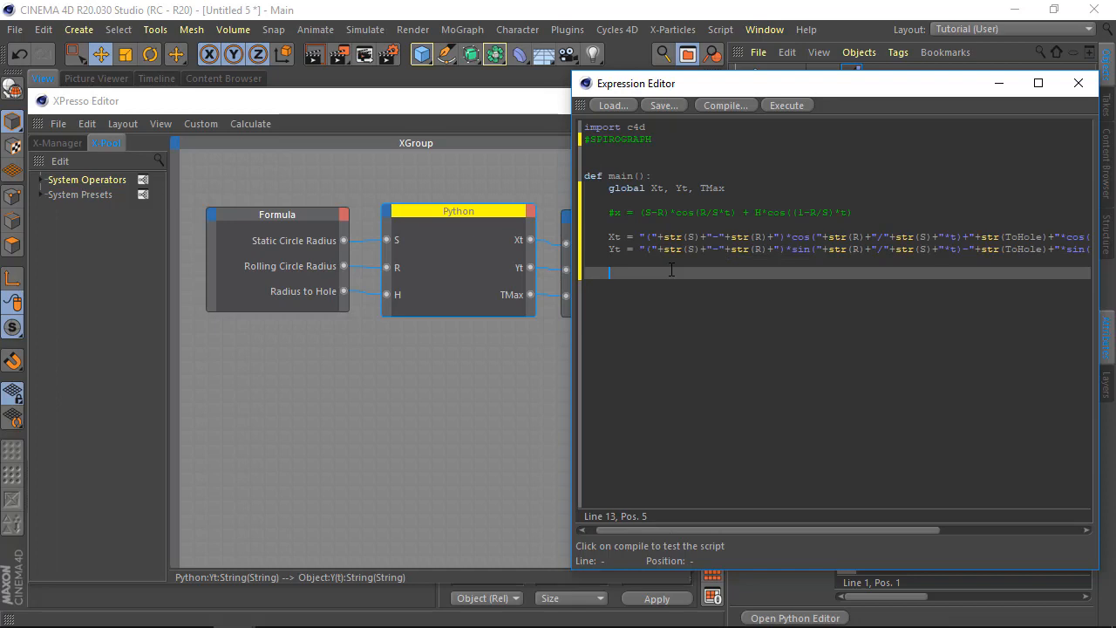
pyautogui.write('TMax=1000')
pyautogui.click(1079, 84)
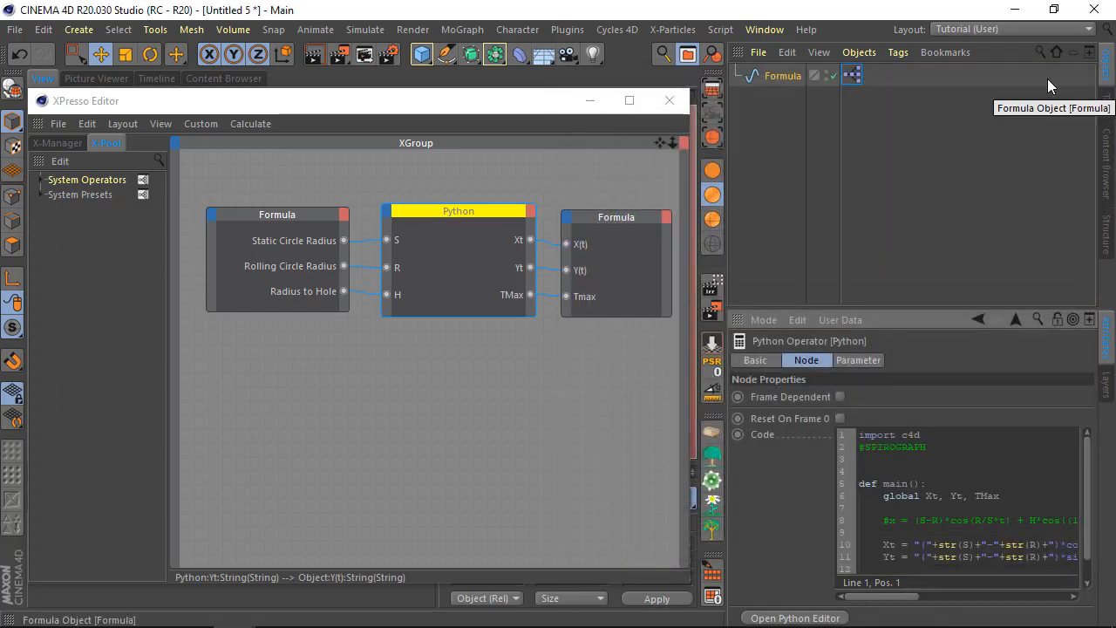
pyautogui.click(668, 101)
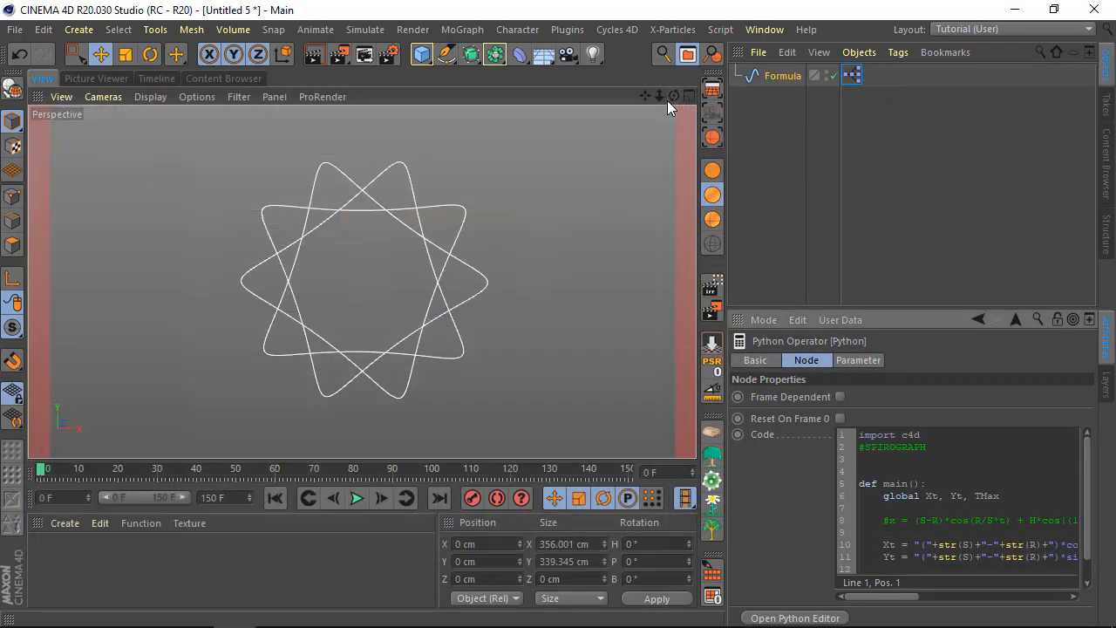
# Display the Formula spline's object properties together with its user data and raise Rolling Circle Radius to 66.
pyautogui.click(782, 78)
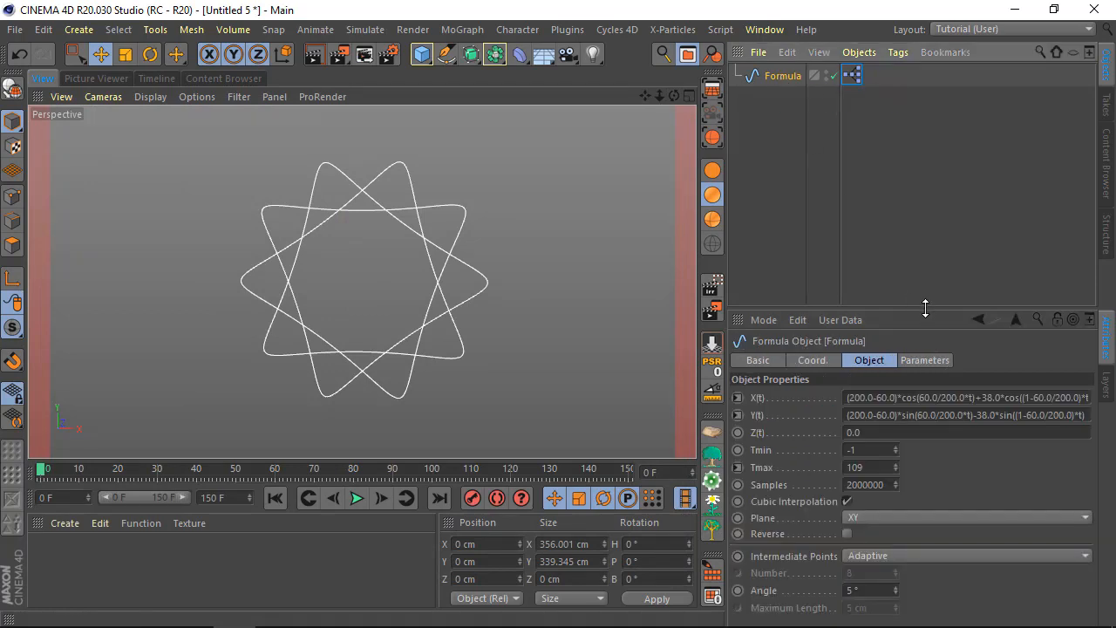
pyautogui.moveTo(924, 307); pyautogui.dragTo(911, 146)
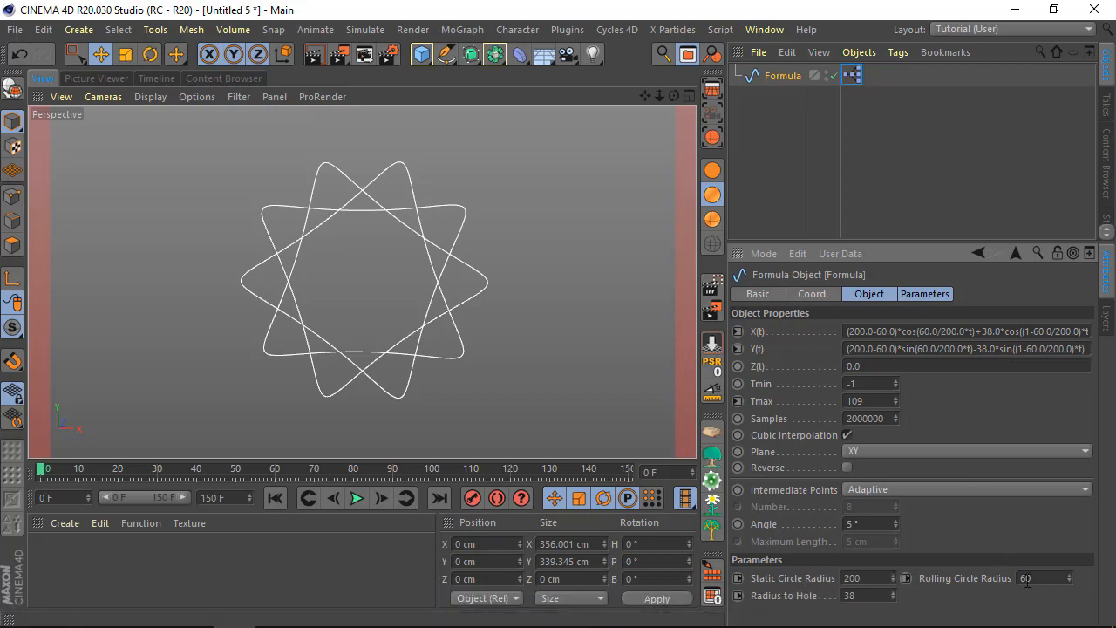
pyautogui.click(1070, 573)
pyautogui.click(1070, 573)
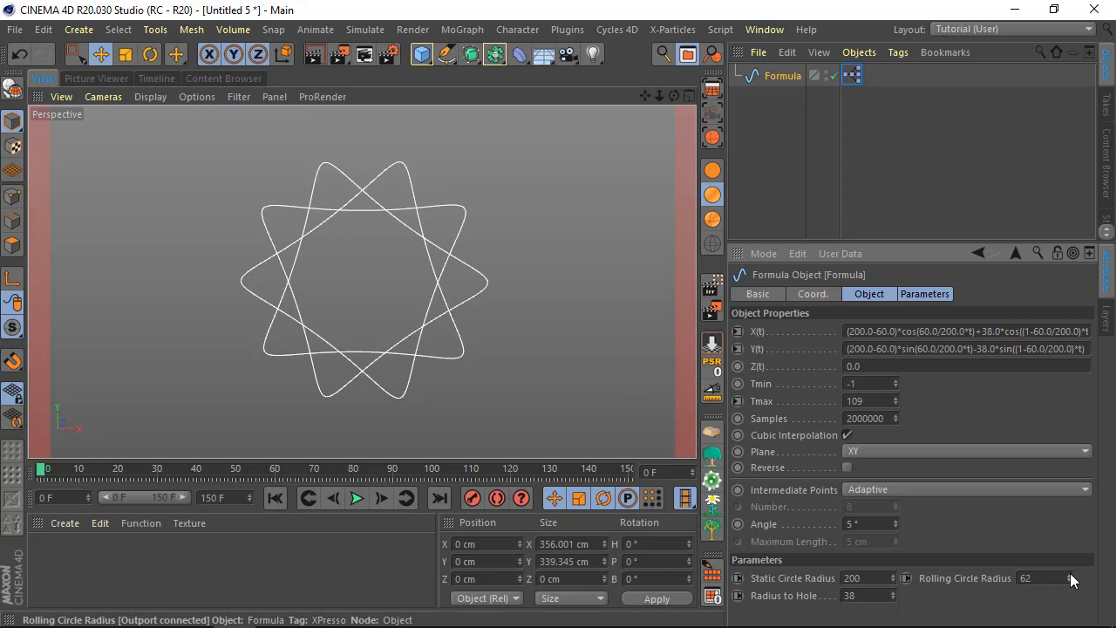
pyautogui.click(1070, 573)
pyautogui.click(1070, 573)
pyautogui.click(1070, 573)
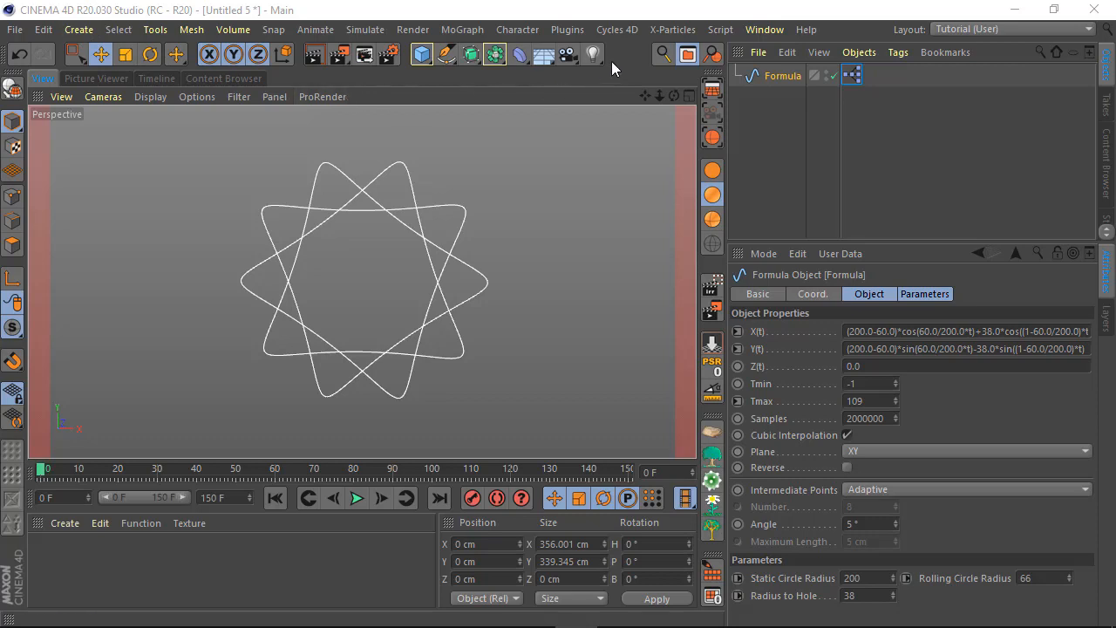
# Examine the latest Python messages in an enlarged Console, moved clear of the spline's attributes, and close it.
pyautogui.click(719, 29)
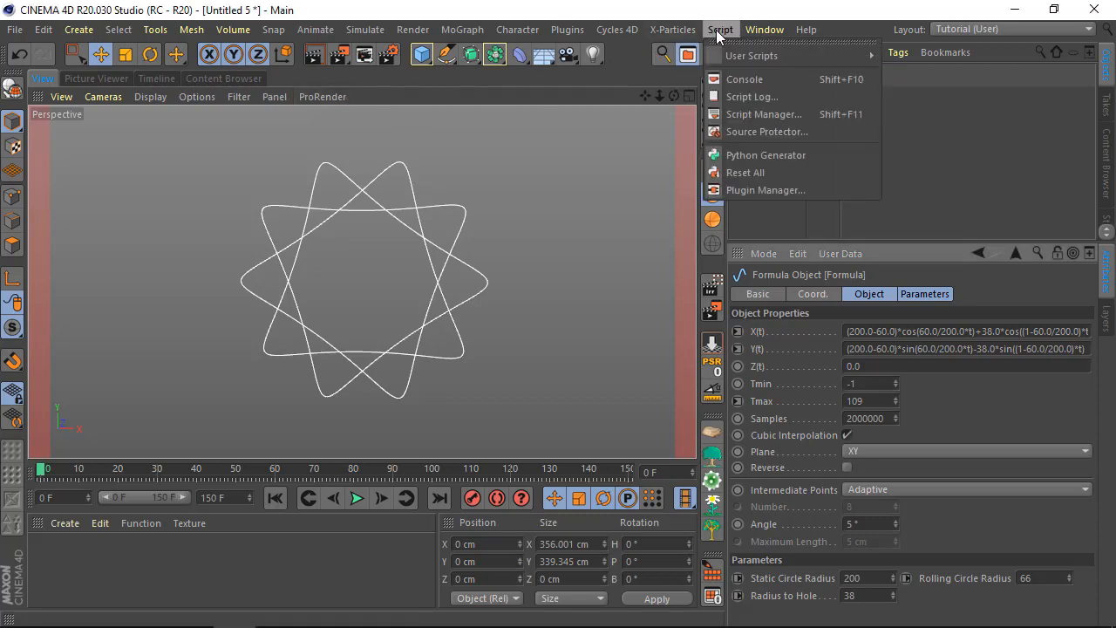
pyautogui.click(726, 79)
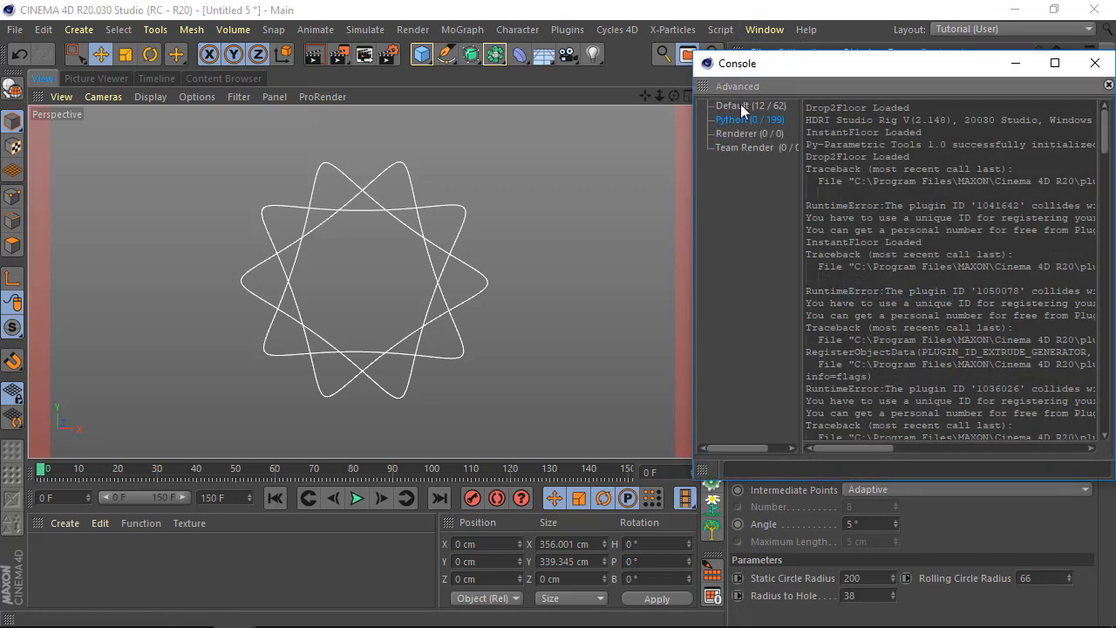
pyautogui.moveTo(776, 68); pyautogui.dragTo(261, 57)
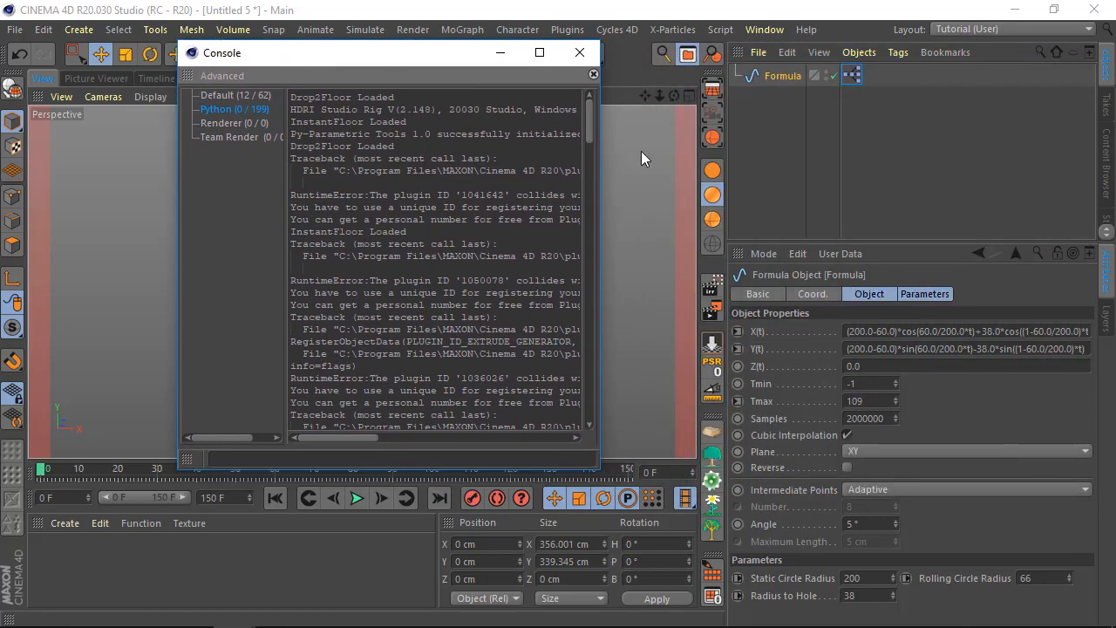
pyautogui.moveTo(598, 171); pyautogui.dragTo(807, 408)
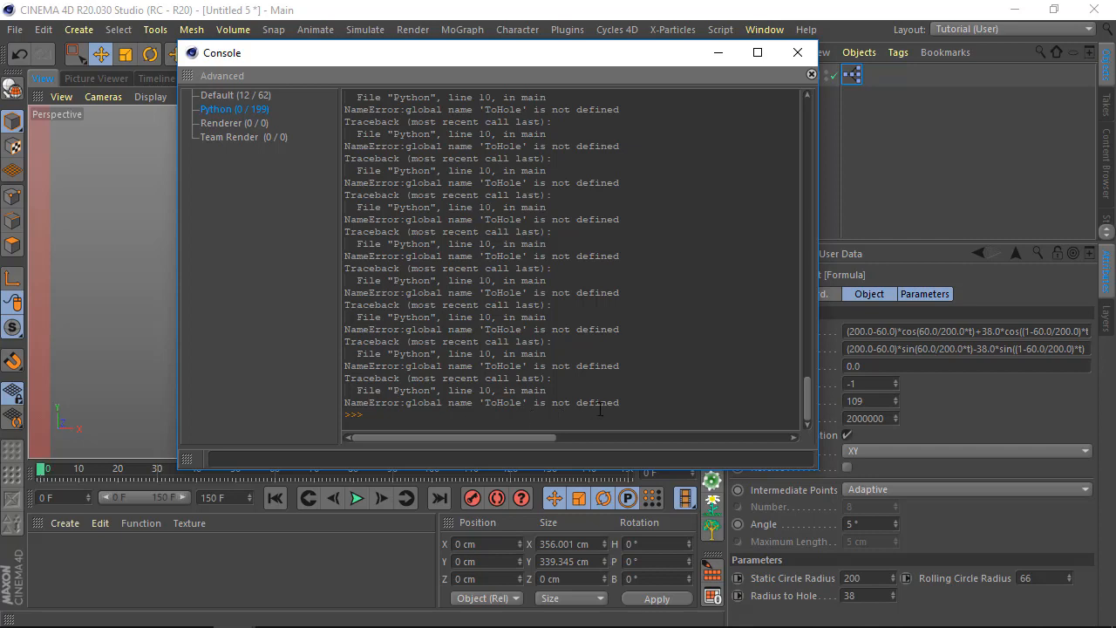
pyautogui.click(800, 53)
# Reopen the Formula spline's XPresso setup and open the Python node's code in the Expression Editor.
pyautogui.doubleClick(853, 74)
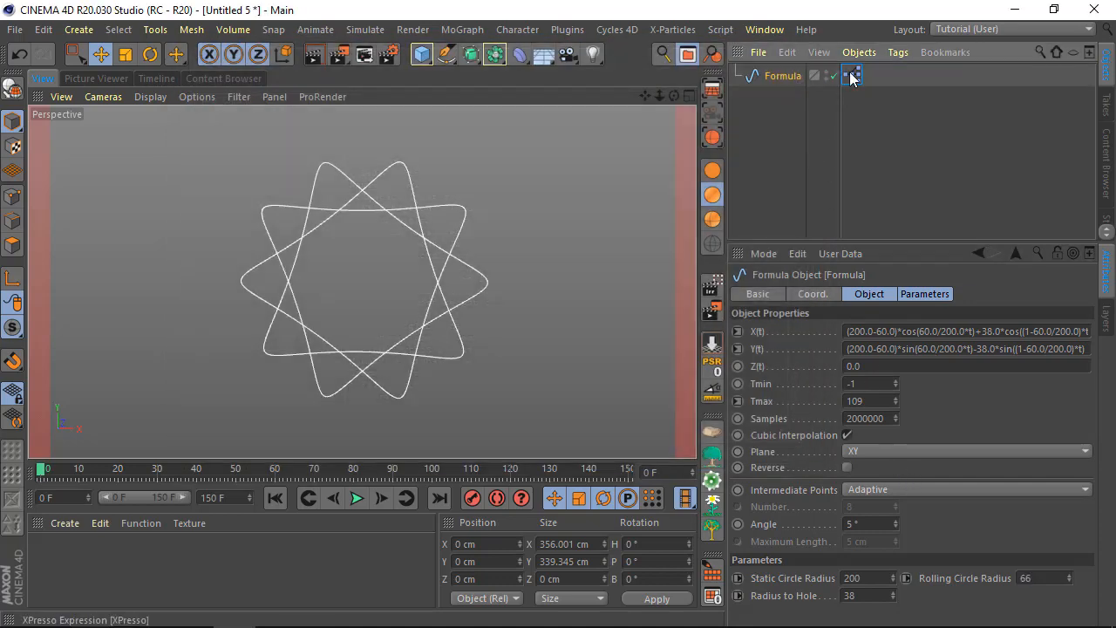
pyautogui.click(888, 168)
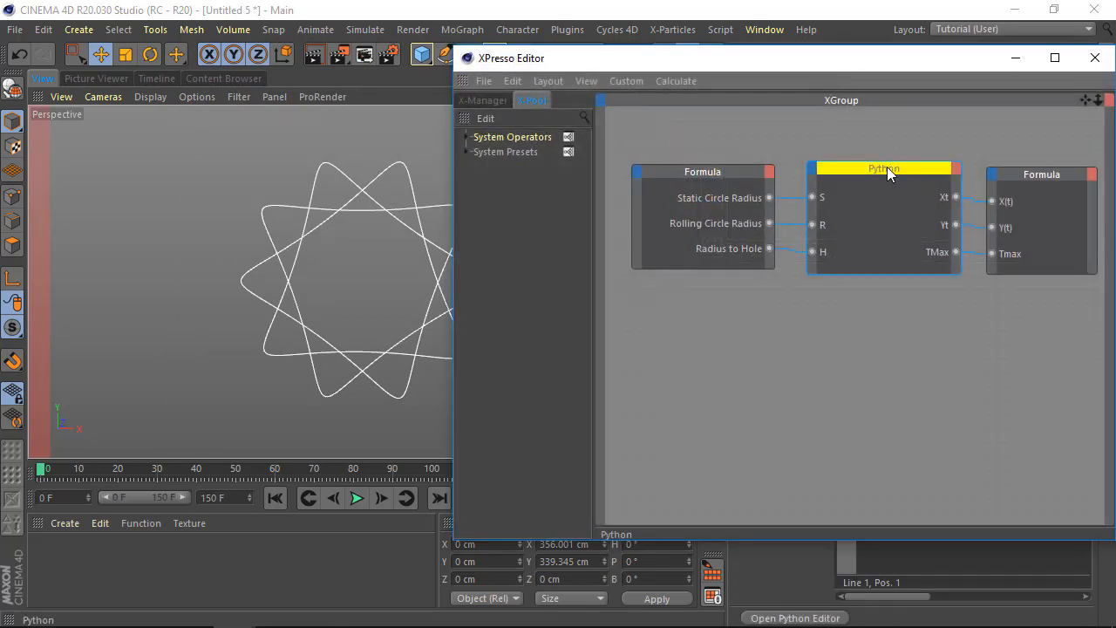
pyautogui.click(785, 619)
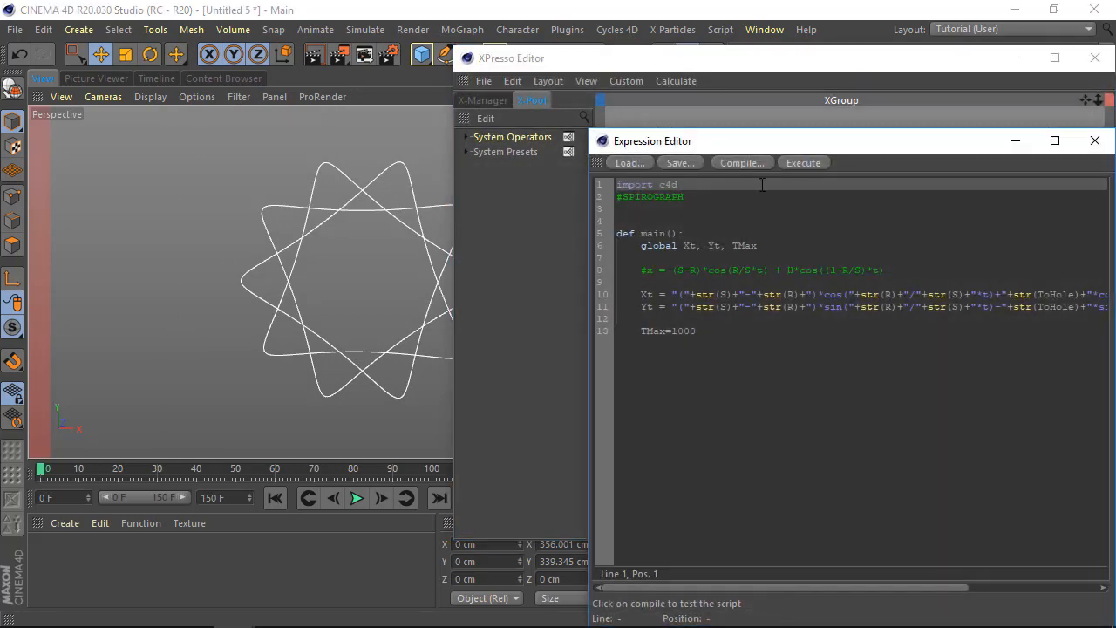
# Enlarge the Expression Editor and add the line ToHole = H between the commented x formula and the Xt line.
pyautogui.moveTo(772, 149); pyautogui.dragTo(352, 124)
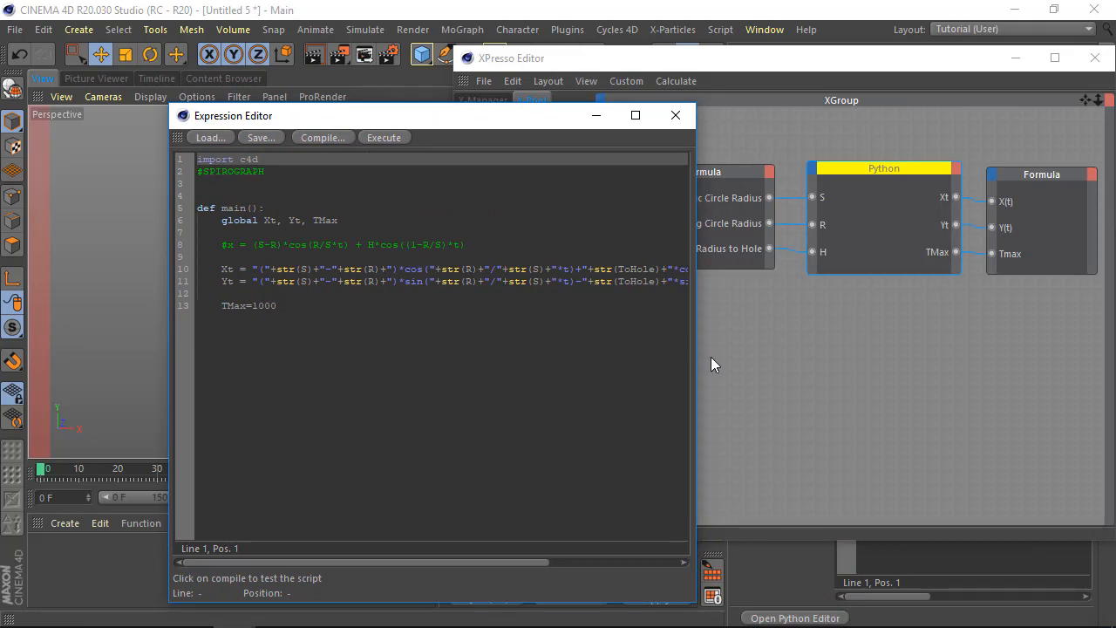
pyautogui.moveTo(697, 352); pyautogui.dragTo(1067, 334)
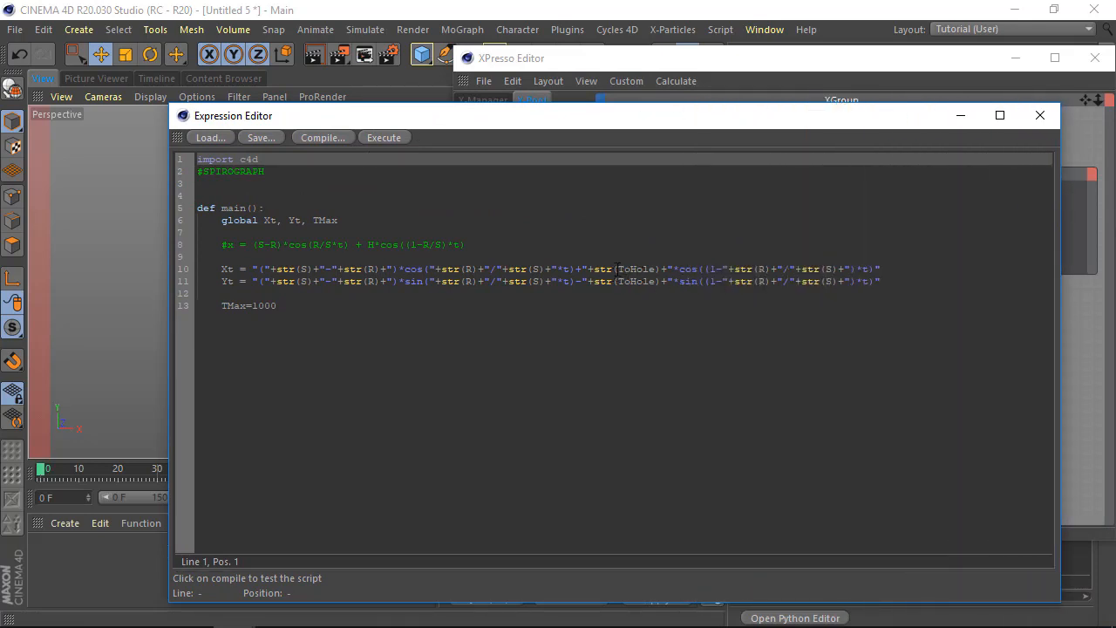
pyautogui.moveTo(617, 269); pyautogui.dragTo(658, 269)
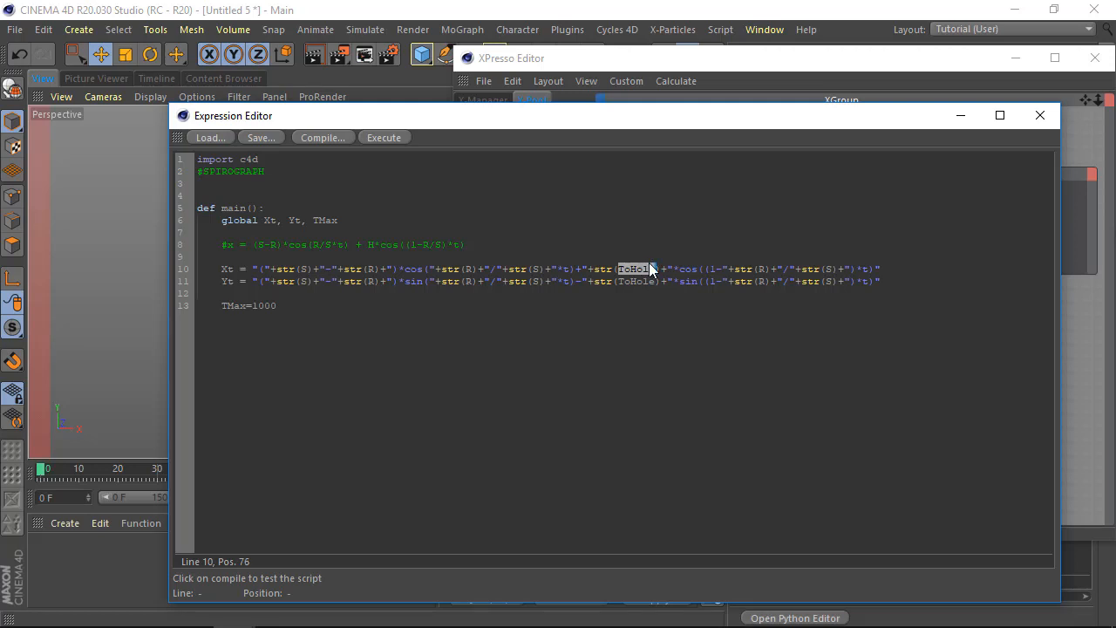
pyautogui.click(454, 210)
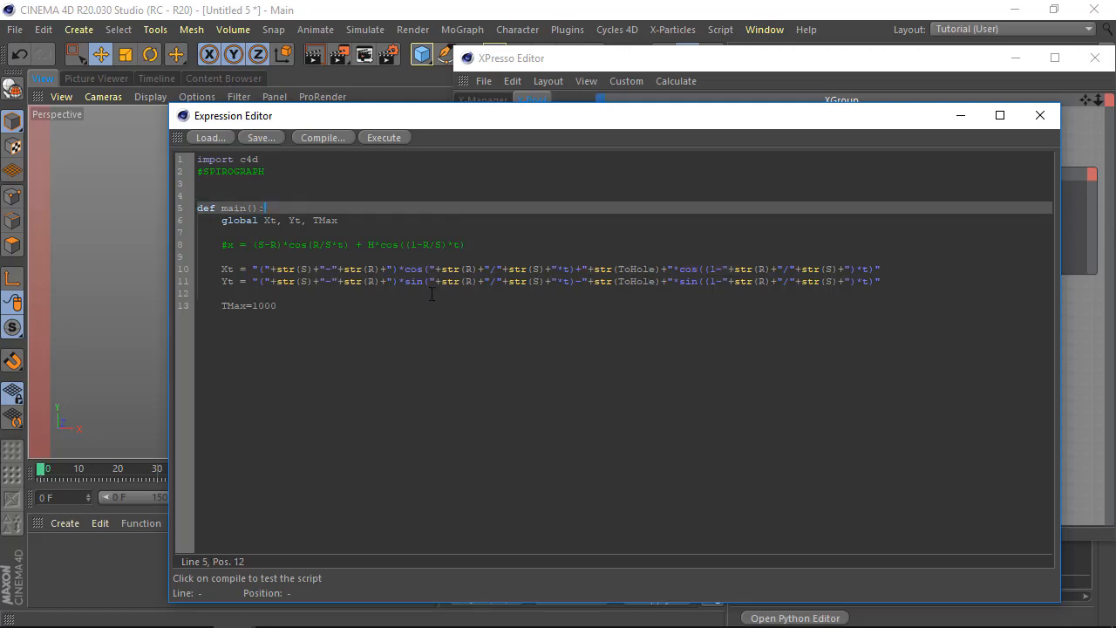
pyautogui.click(495, 257)
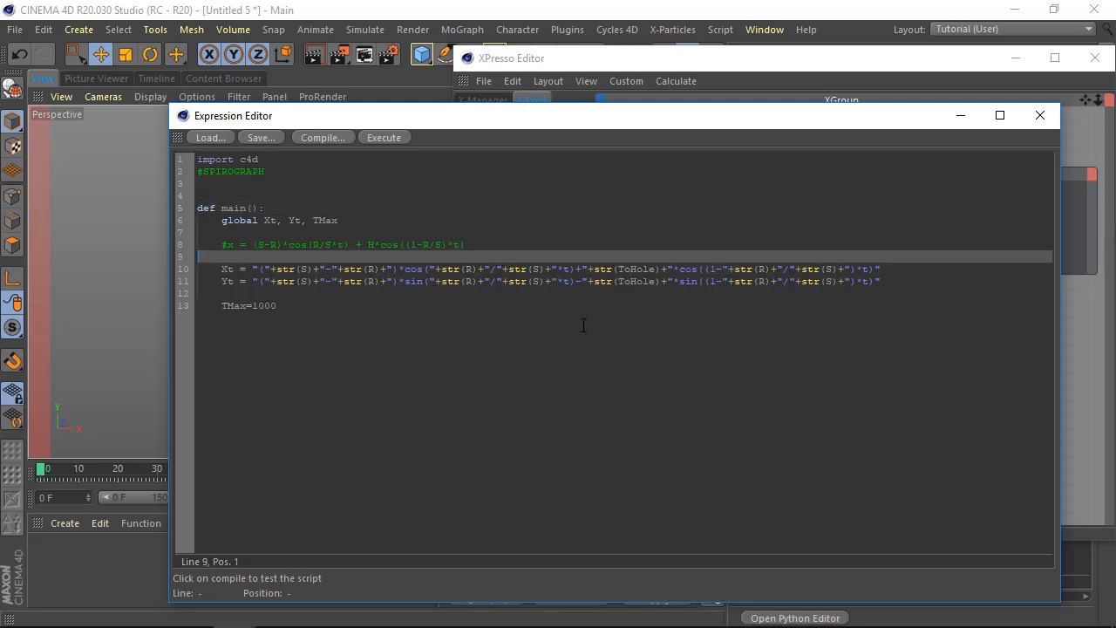
pyautogui.click(489, 247)
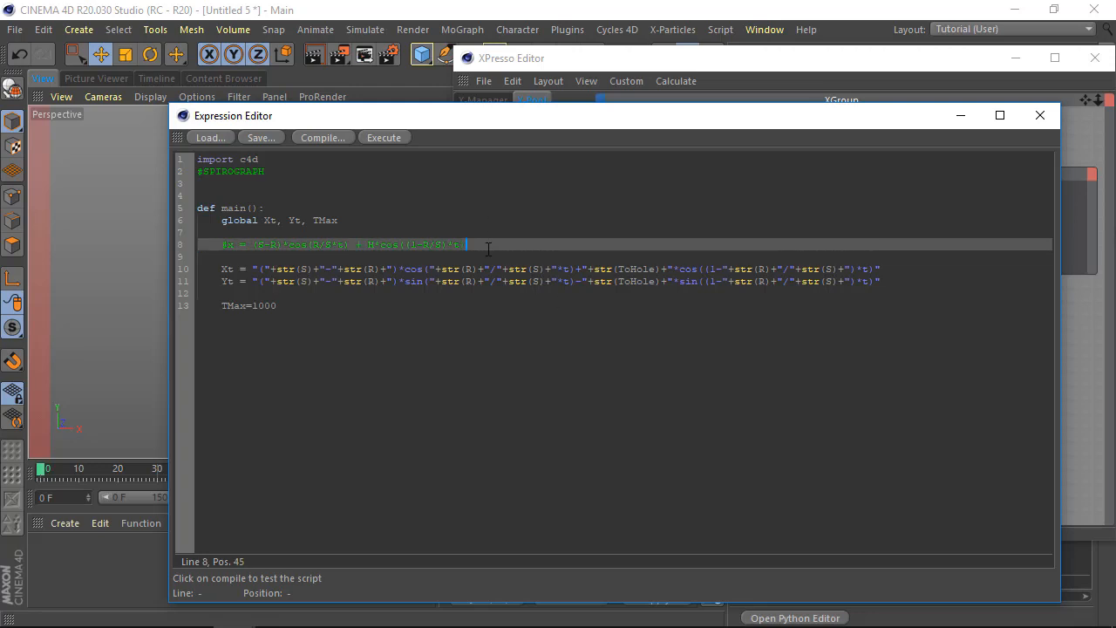
pyautogui.press('Return')
pyautogui.press('Return')
pyautogui.write('T')
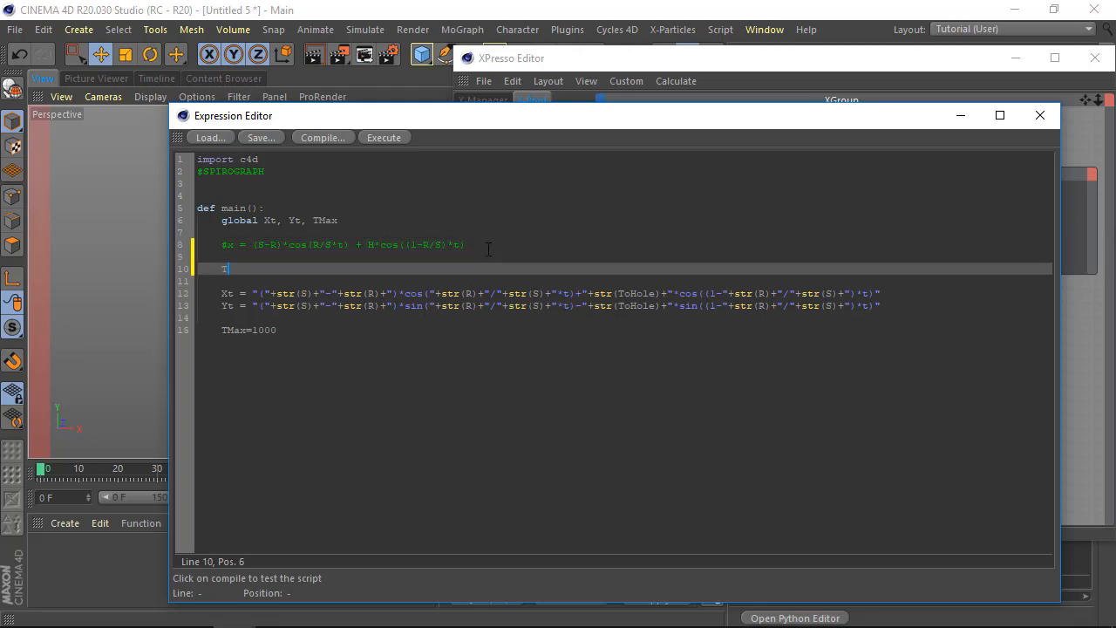
pyautogui.write('oHole = H')
# Compare the code with the Python node's ports side by side, and close the Expression and XPresso editors.
pyautogui.moveTo(413, 124); pyautogui.dragTo(1052, 79)
pyautogui.moveTo(766, 57); pyautogui.dragTo(342, 67)
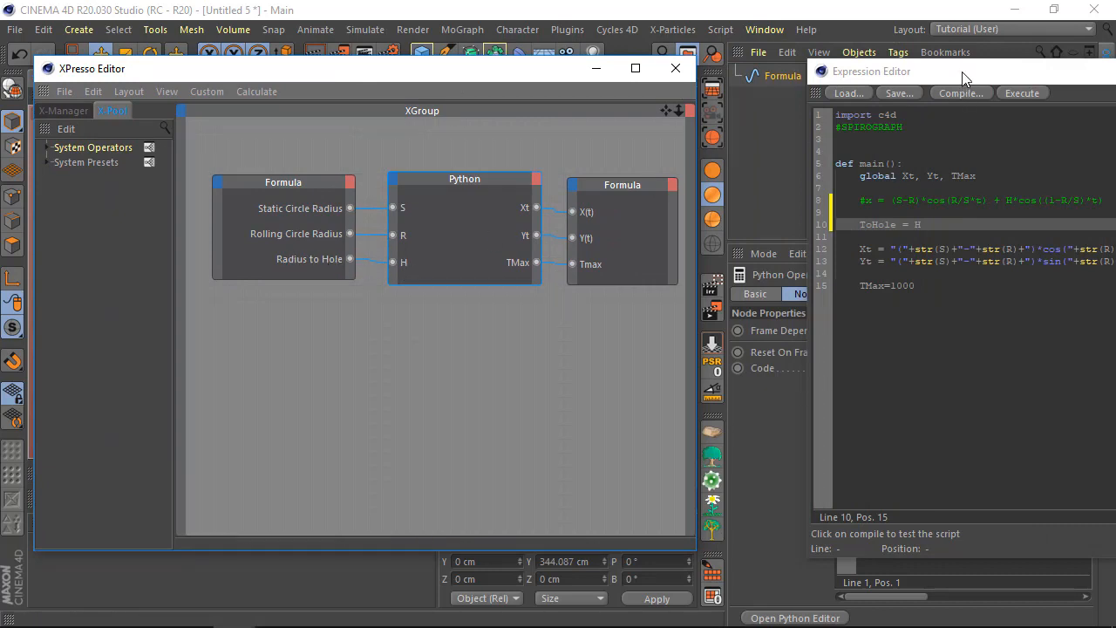
pyautogui.moveTo(964, 78); pyautogui.dragTo(353, 100)
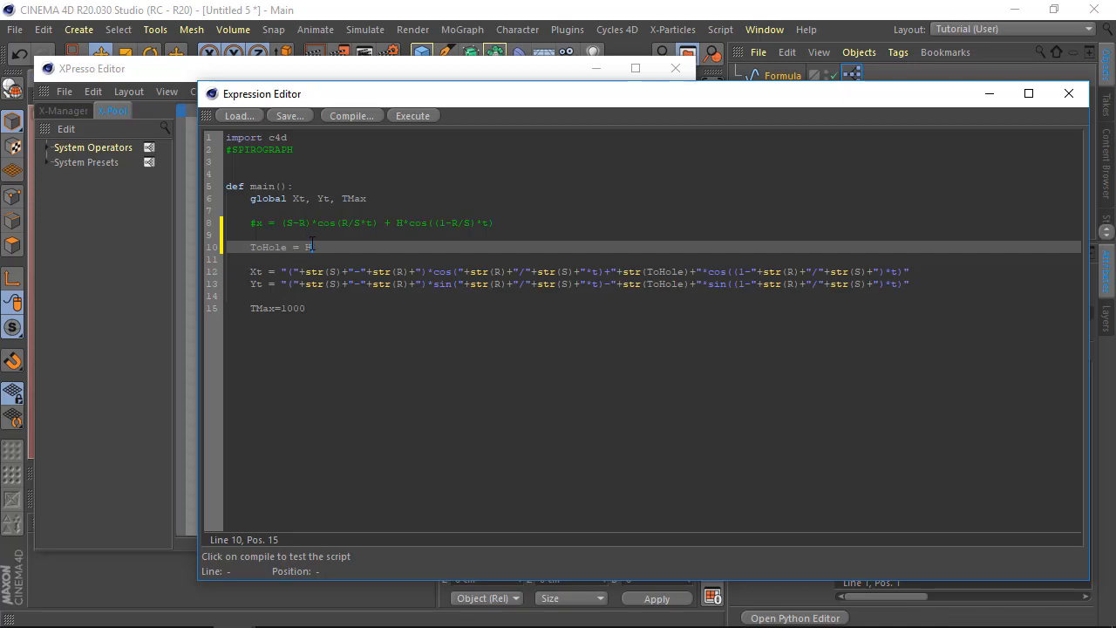
pyautogui.click(1069, 94)
pyautogui.click(675, 70)
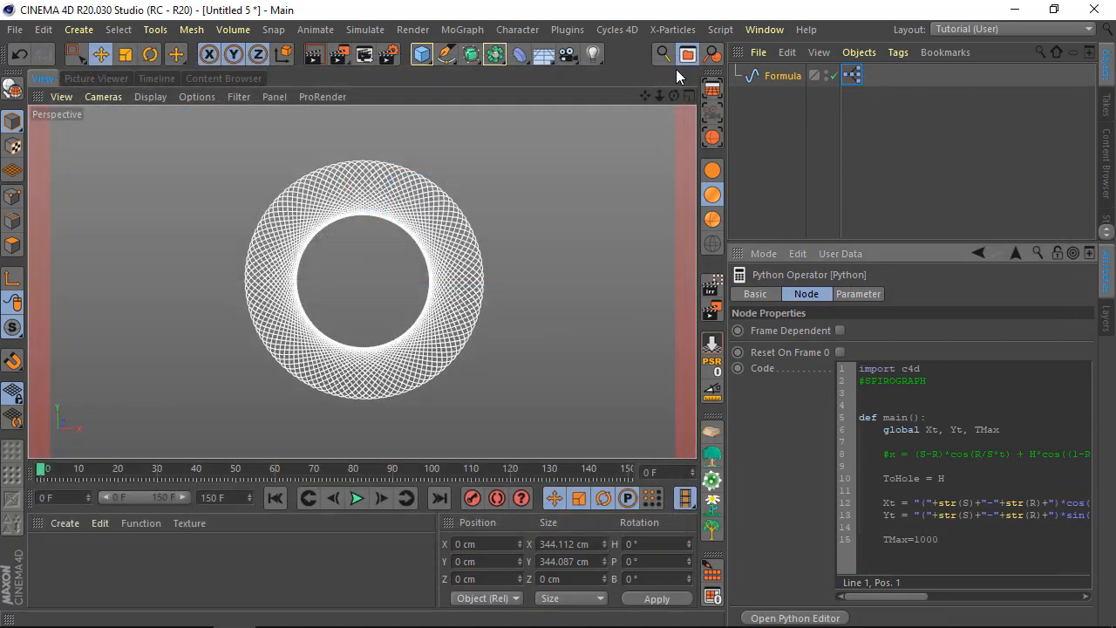
# Set the Formula spline's Rolling Circle Radius to 38 and its Radius to Hole to 59.
pyautogui.click(776, 76)
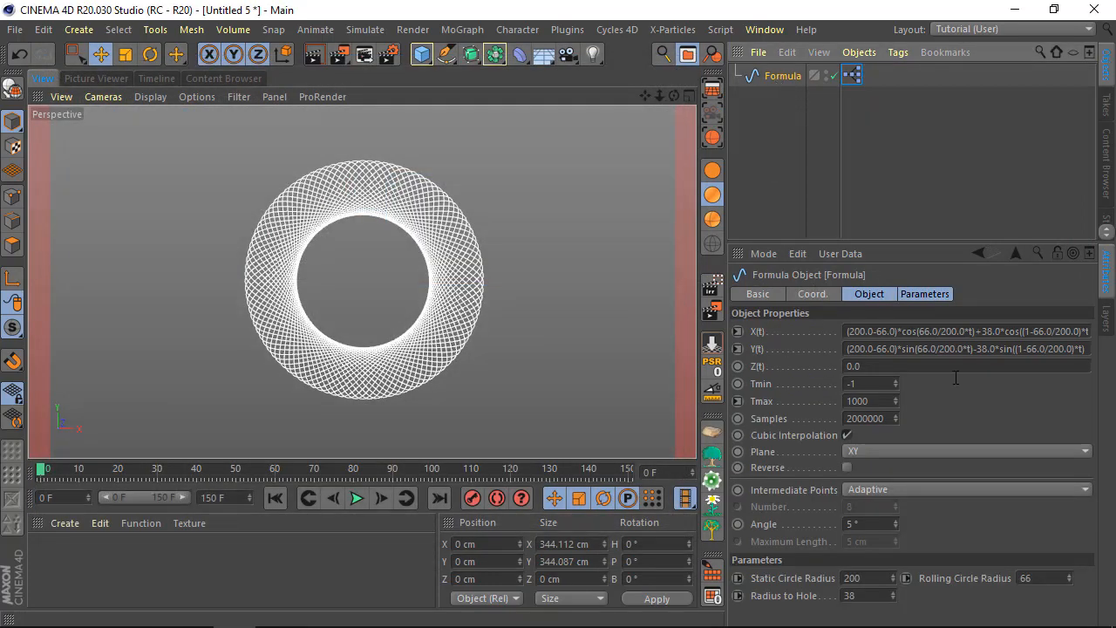
pyautogui.moveTo(1069, 578); pyautogui.dragTo(1069, 552)
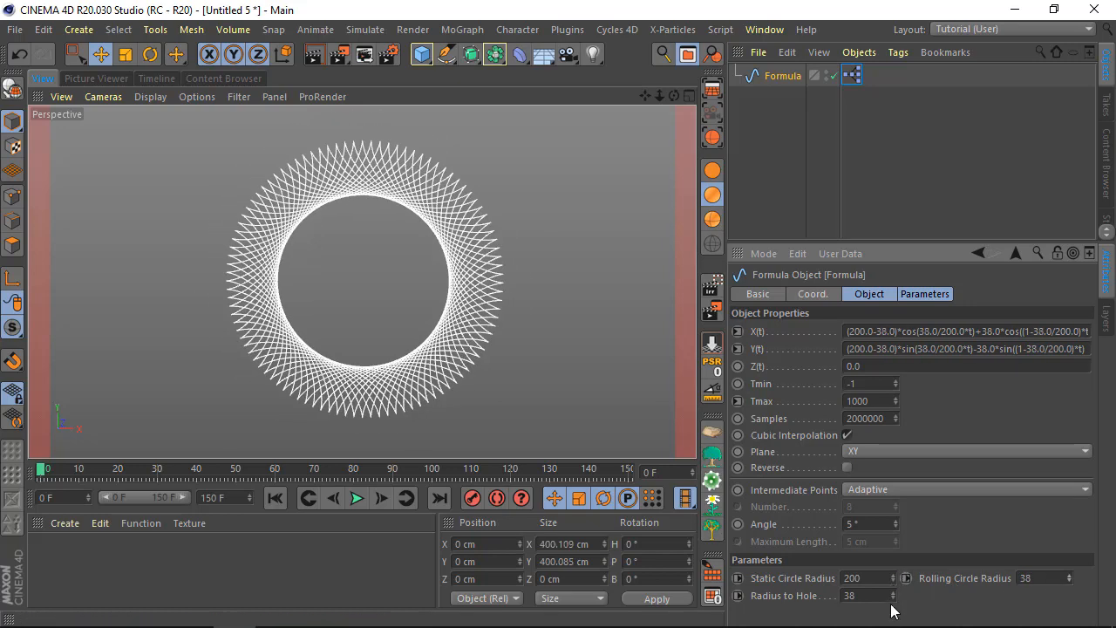
pyautogui.moveTo(893, 596)
pyautogui.mouseDown()
pyautogui.moveTo(893, 542)
pyautogui.moveTo(893, 577)
pyautogui.mouseUp()
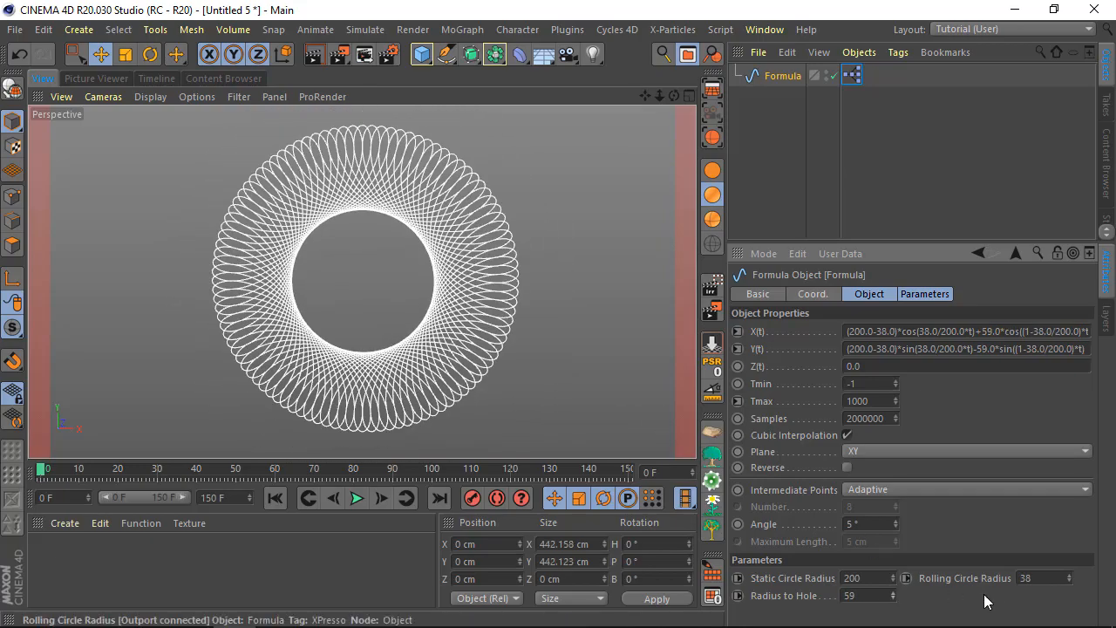
# Step the Rolling Circle Radius down and back up one unit at a time, leaving it at 37.
pyautogui.click(1070, 581)
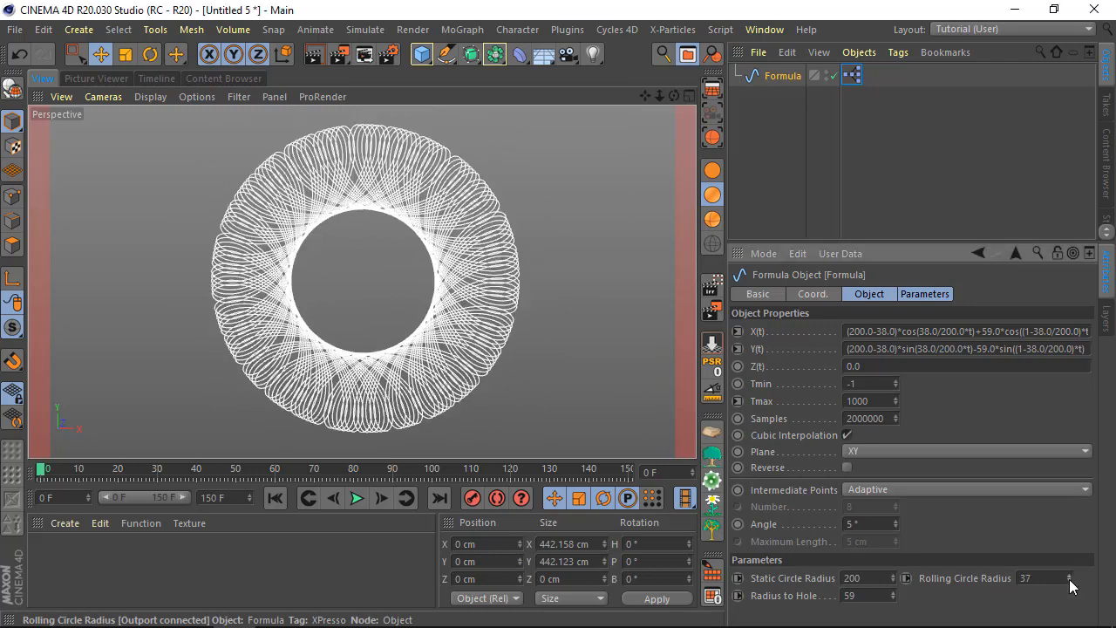
pyautogui.click(1070, 581)
pyautogui.click(1070, 581)
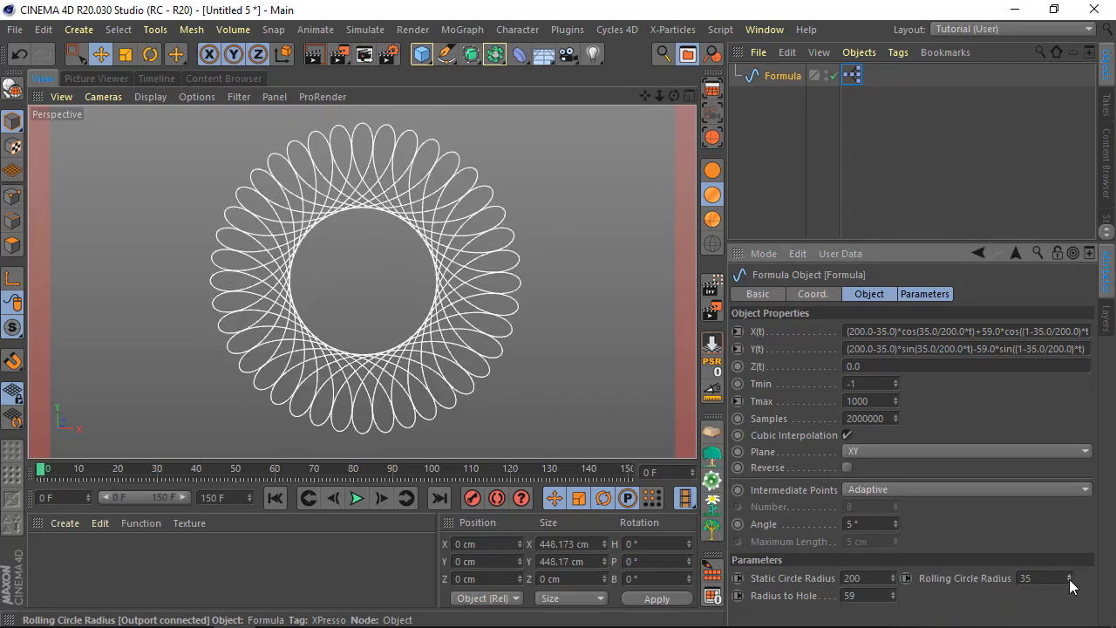
pyautogui.click(1070, 581)
pyautogui.click(1069, 575)
pyautogui.click(1069, 575)
pyautogui.click(1070, 575)
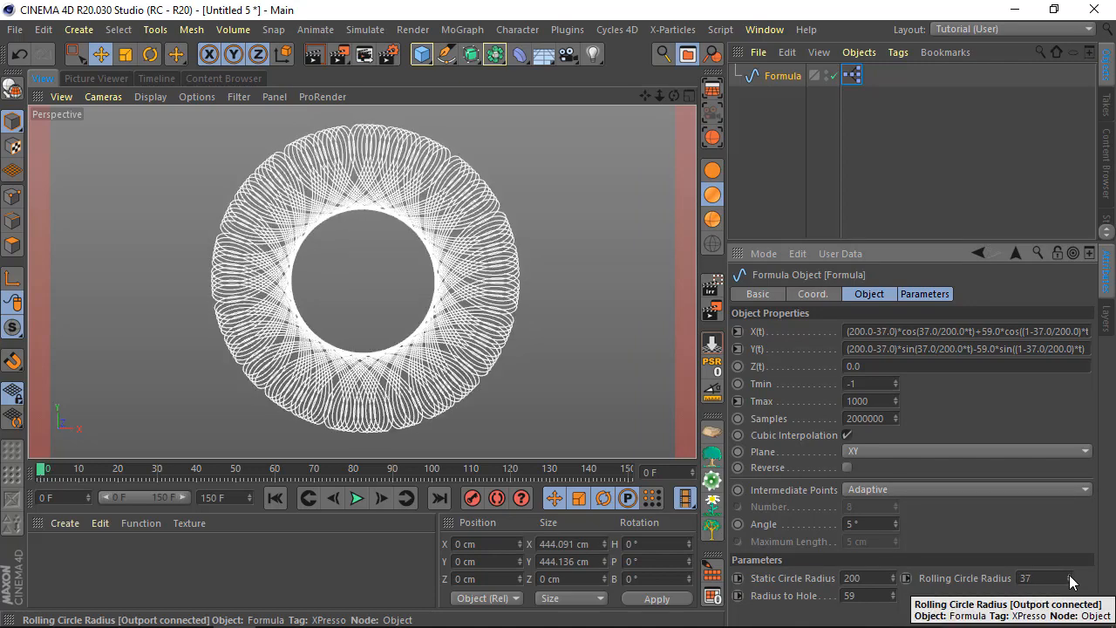
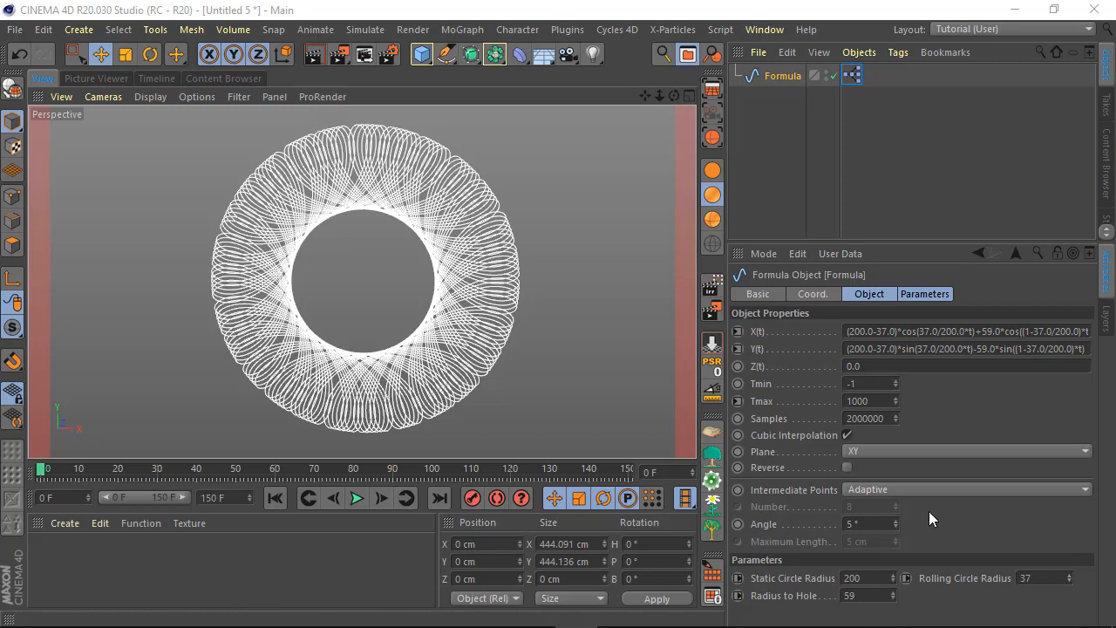
# Reopen the Formula spline's XPresso setup and open the Python node's code in the Expression Editor.
pyautogui.click(850, 77)
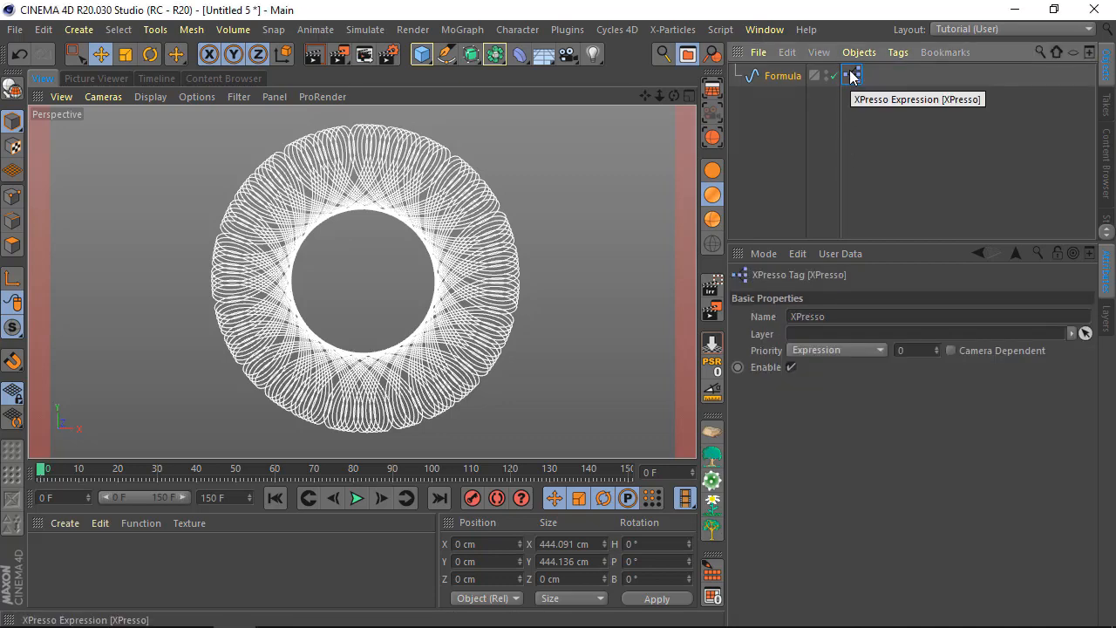
pyautogui.doubleClick(852, 77)
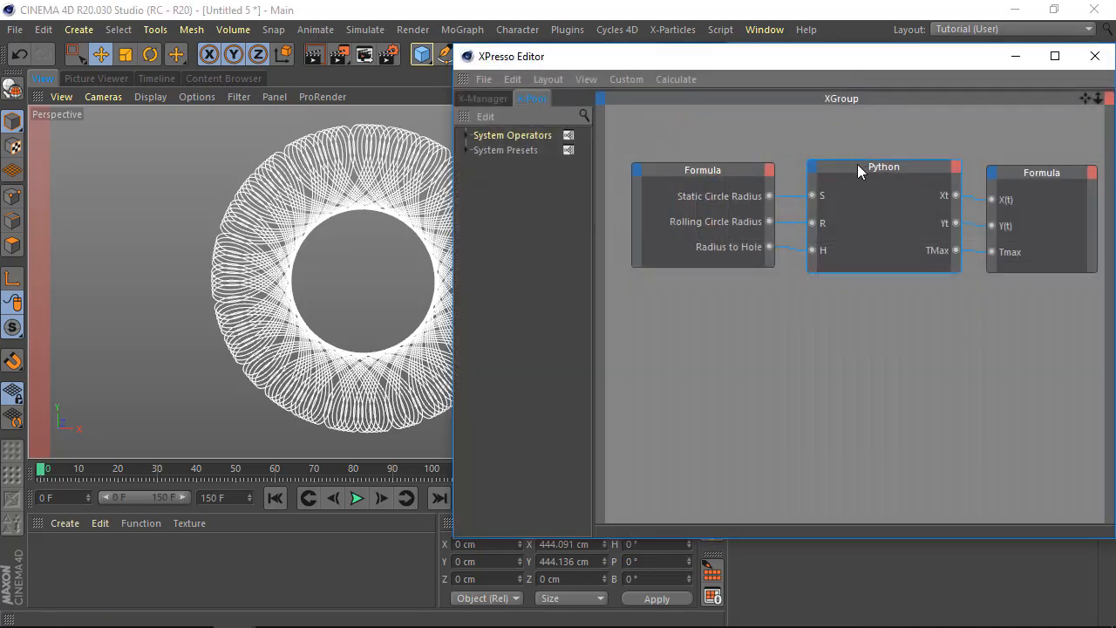
pyautogui.click(858, 164)
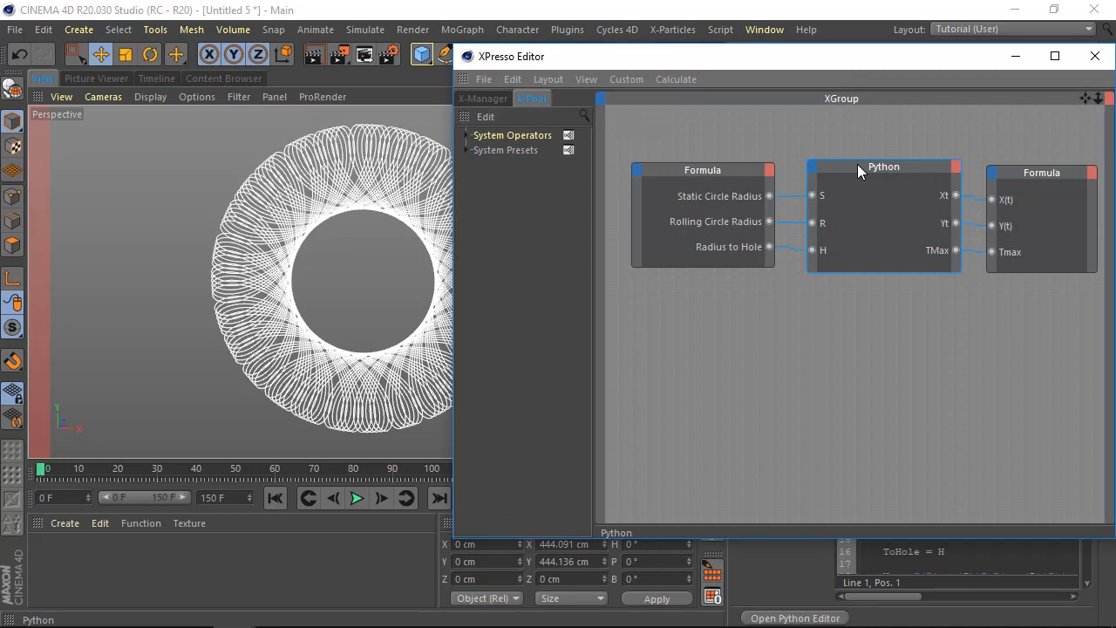
pyautogui.click(795, 618)
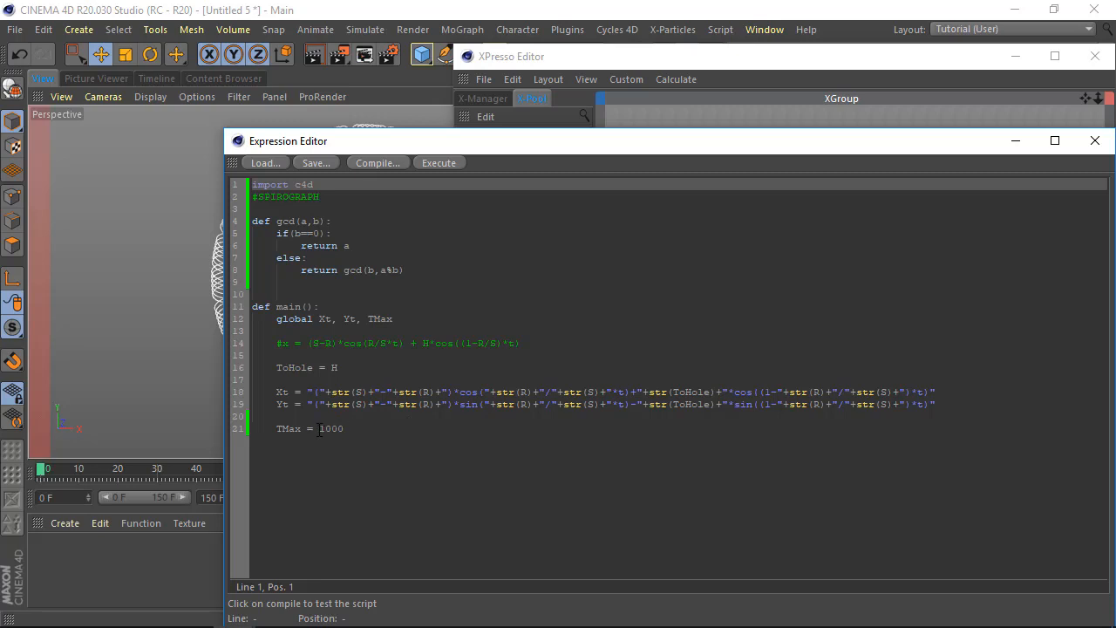
# Change the TMax expression to S*2*pi/d and insert the line d = gcd(S,R) above it.
pyautogui.doubleClick(329, 429)
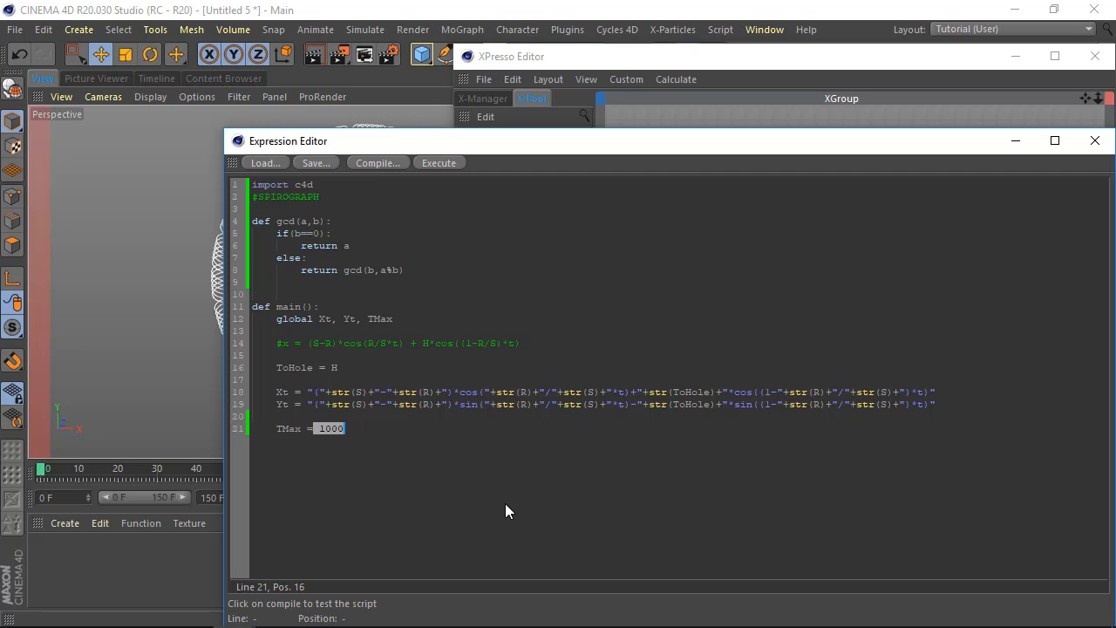
pyautogui.press('BackSpace')
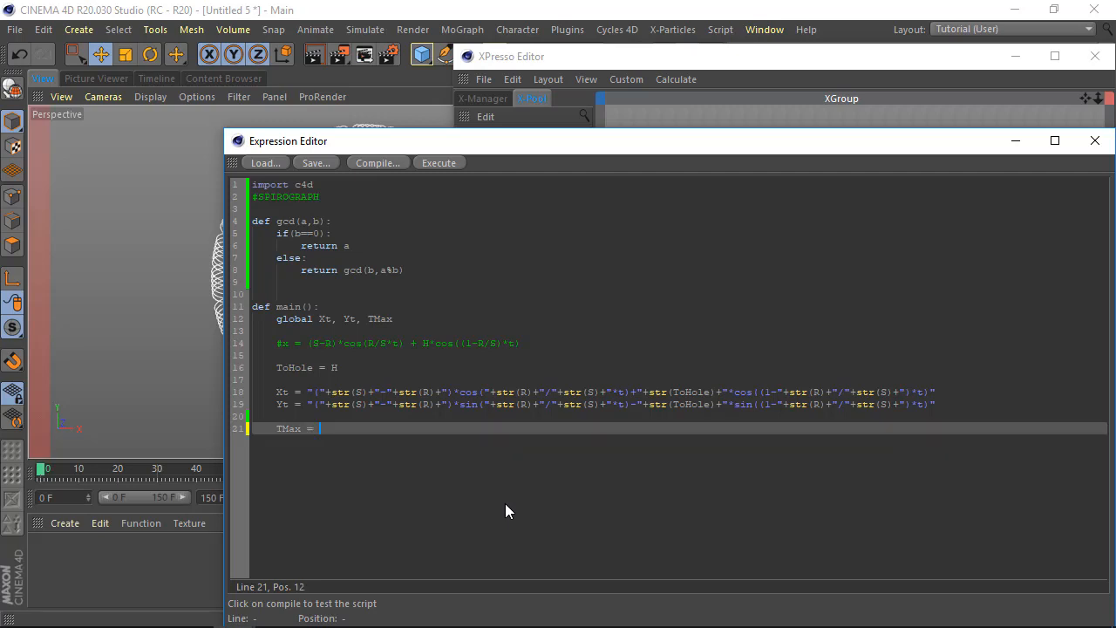
pyautogui.write('S*2*pi/d')
pyautogui.press('Home')
pyautogui.press('Return')
pyautogui.press('BackSpace')
pyautogui.write('d = gcd(S,R')
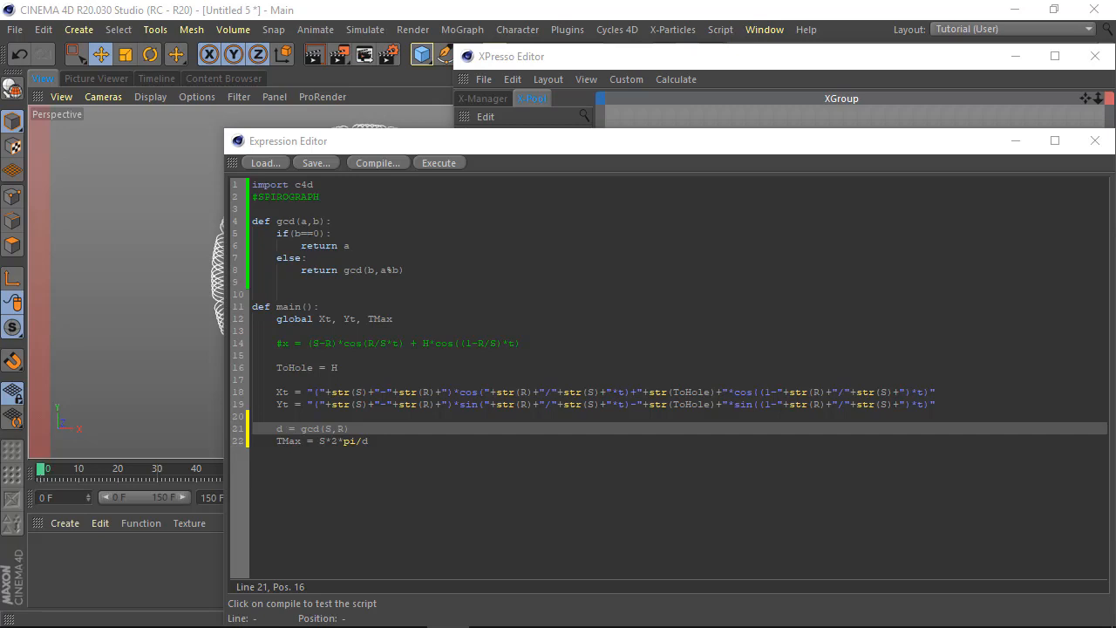
# Switch to Chrome to view the "gcd in python" search results, and return to Cinema 4D.
pyautogui.moveTo(214, 590)
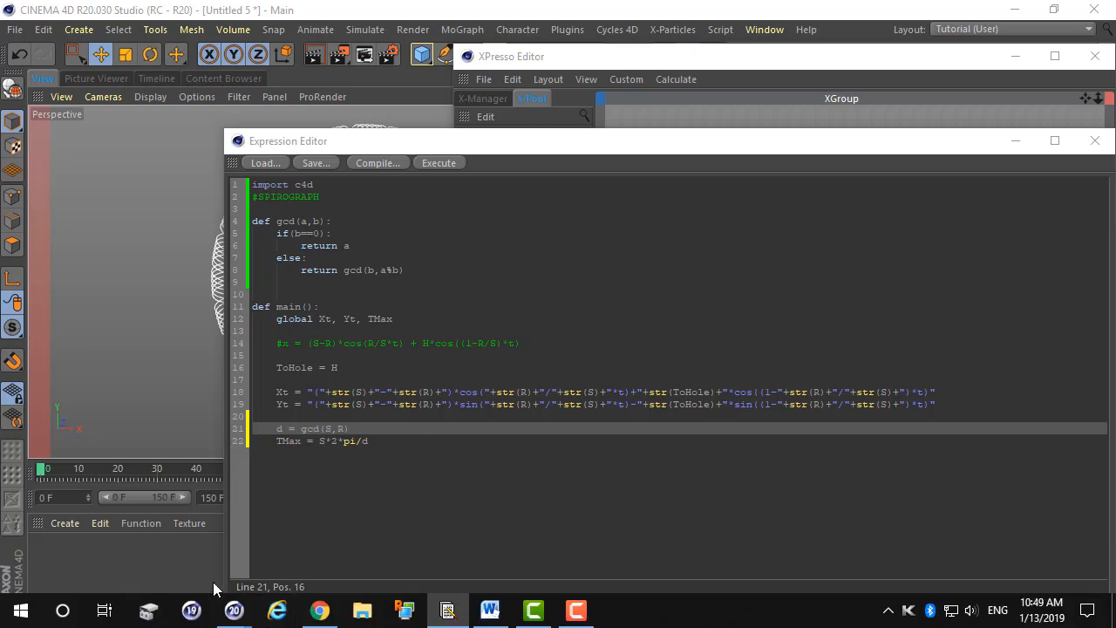
pyautogui.click(319, 611)
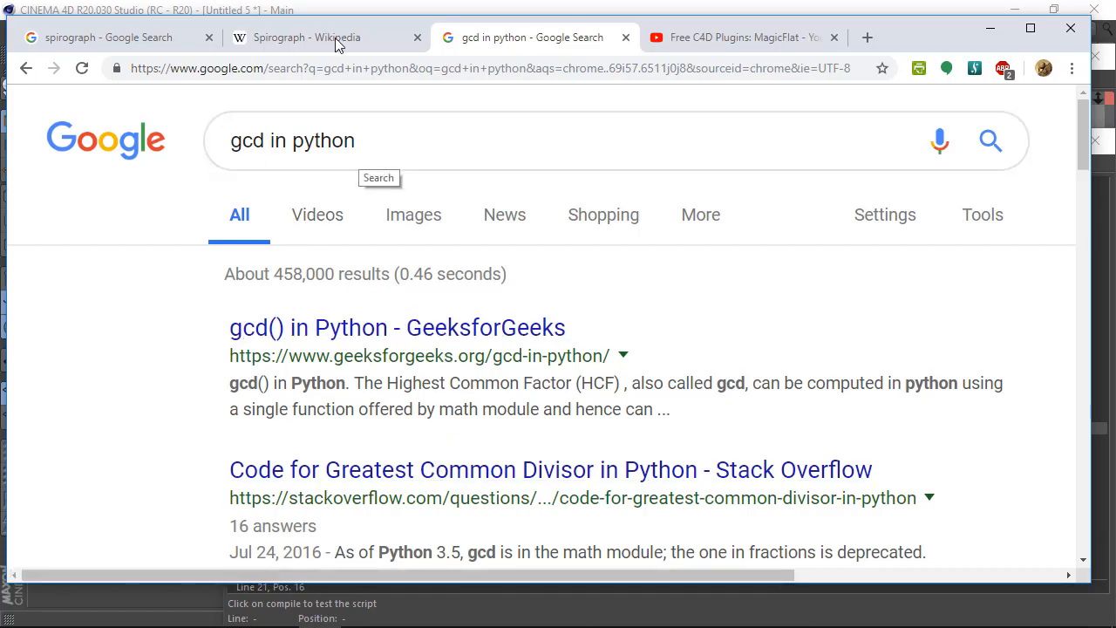
pyautogui.click(331, 11)
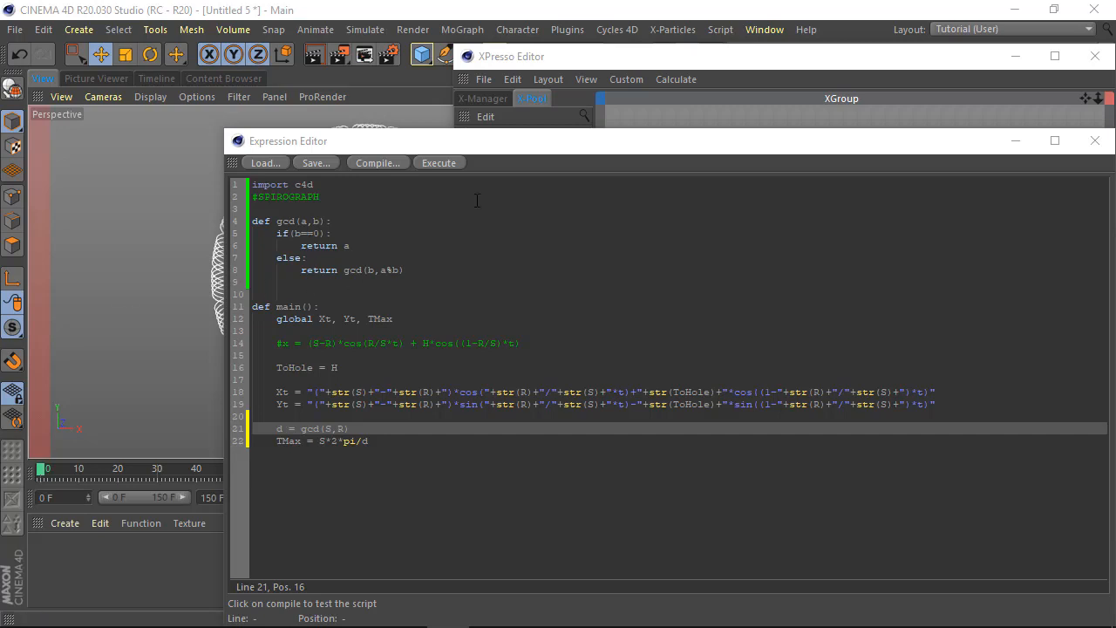
# Replace the gcd function above main() with a recursive gcd(a,b) returning a if b==0, else gcd(b,a%b).
pyautogui.click(352, 223)
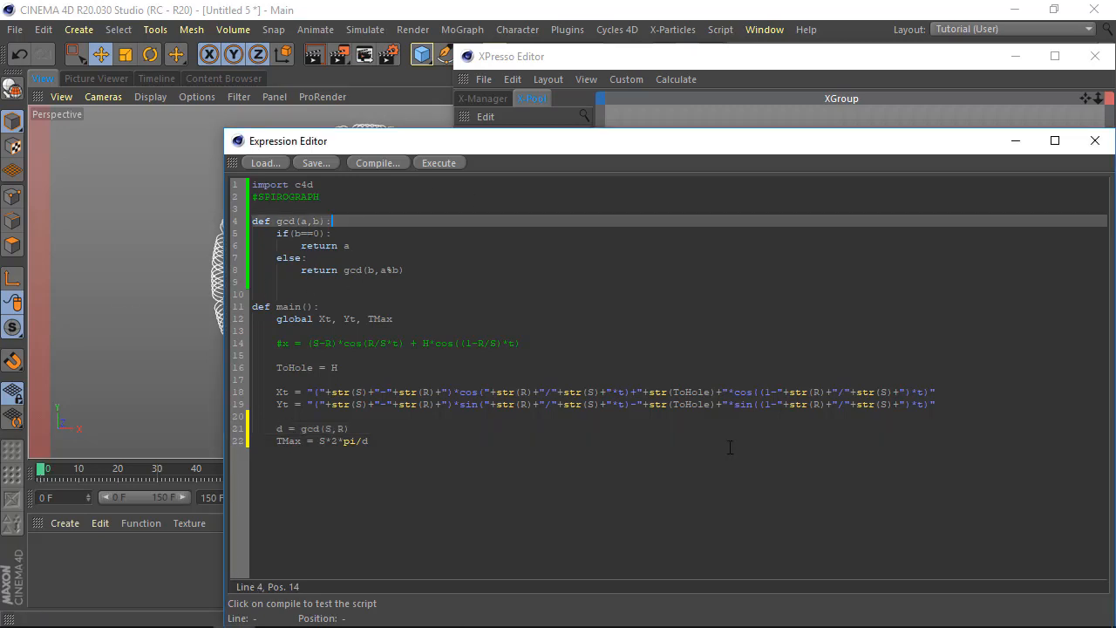
pyautogui.press('Home')
pyautogui.hotkey('shift', 'Down')
pyautogui.hotkey('shift', 'Down')
pyautogui.hotkey('shift', 'Down')
pyautogui.hotkey('shift', 'Down')
pyautogui.hotkey('shift', 'End')
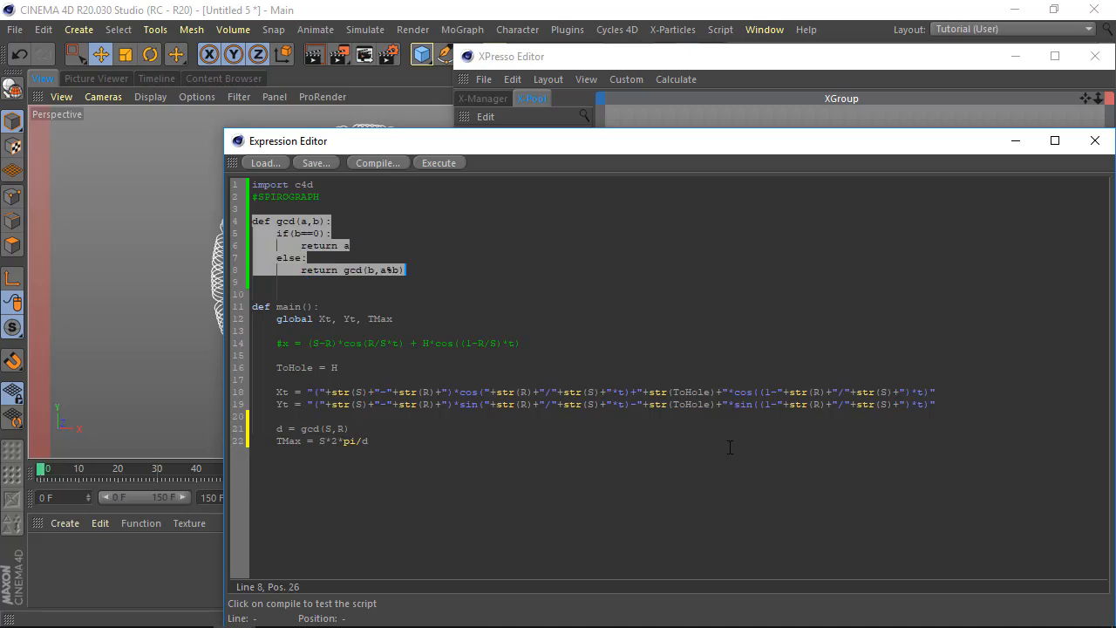
pyautogui.write('def gcd(a,b):     if(b==0):         return a     else:         return gcd(b,a%b)')
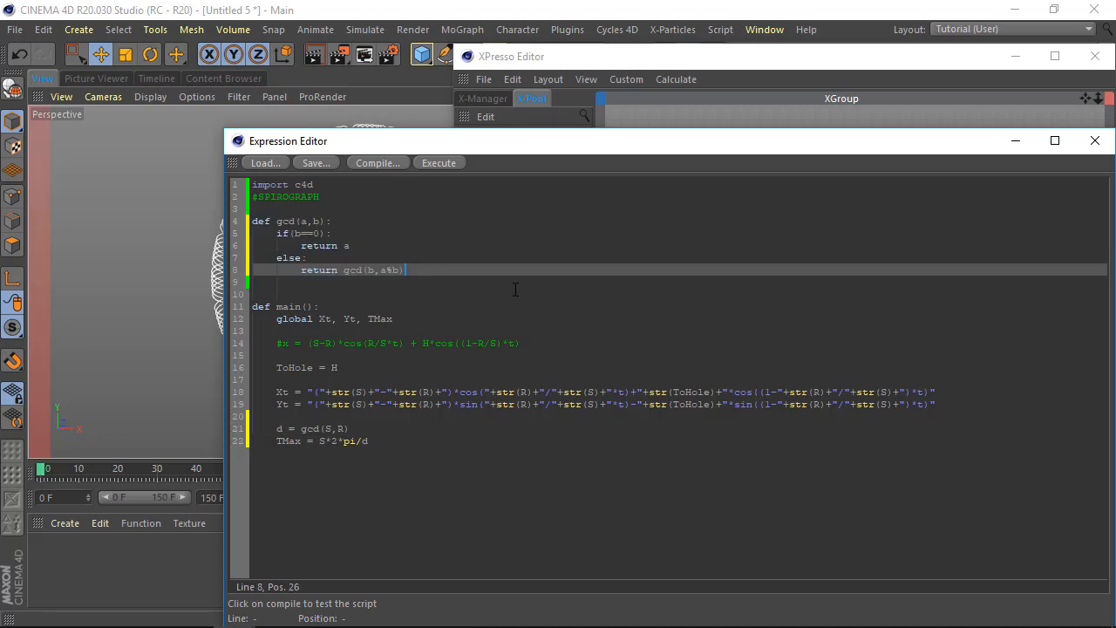
pyautogui.moveTo(260, 307); pyautogui.dragTo(316, 307)
pyautogui.click(359, 306)
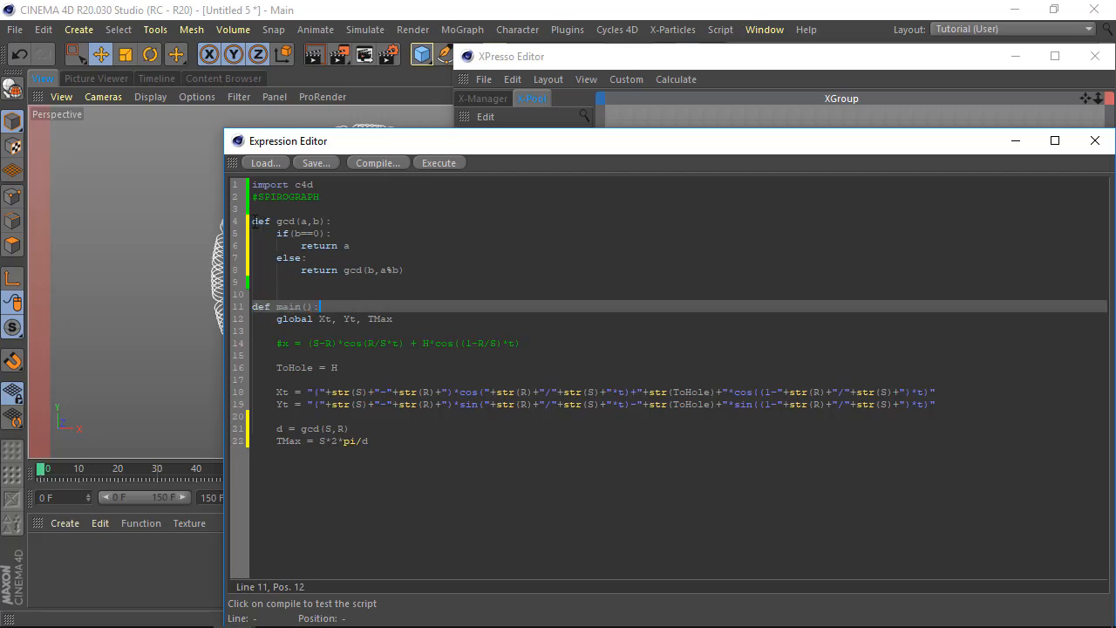
pyautogui.tripleClick(247, 221)
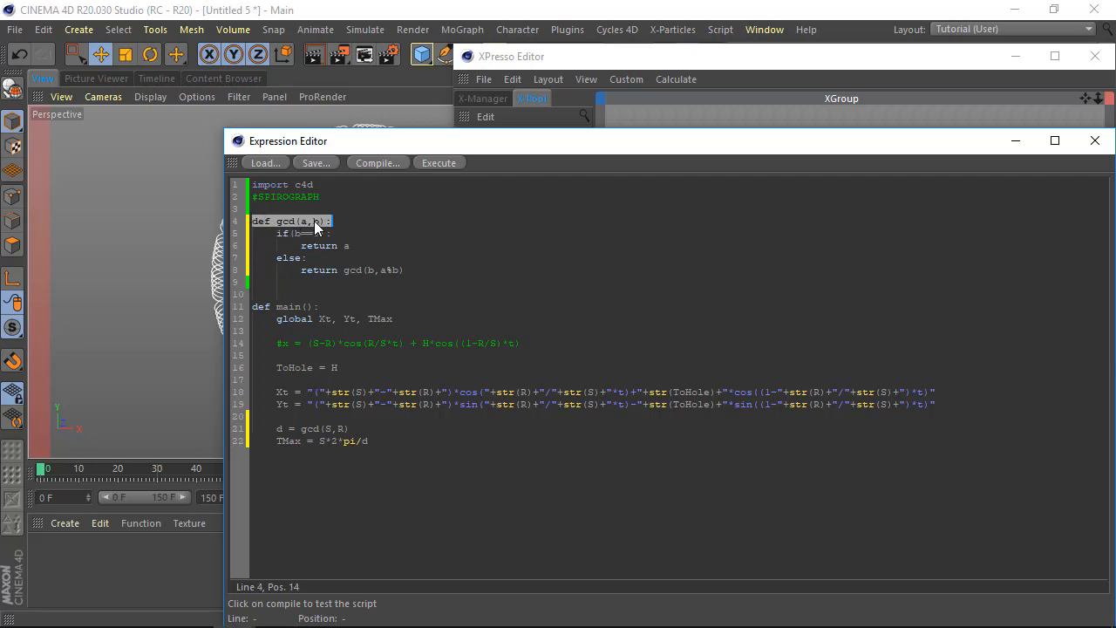
# Wrap the gcd call so the line reads d = abs(gcd(S,R)), and close the Expression Editor.
pyautogui.click(301, 428)
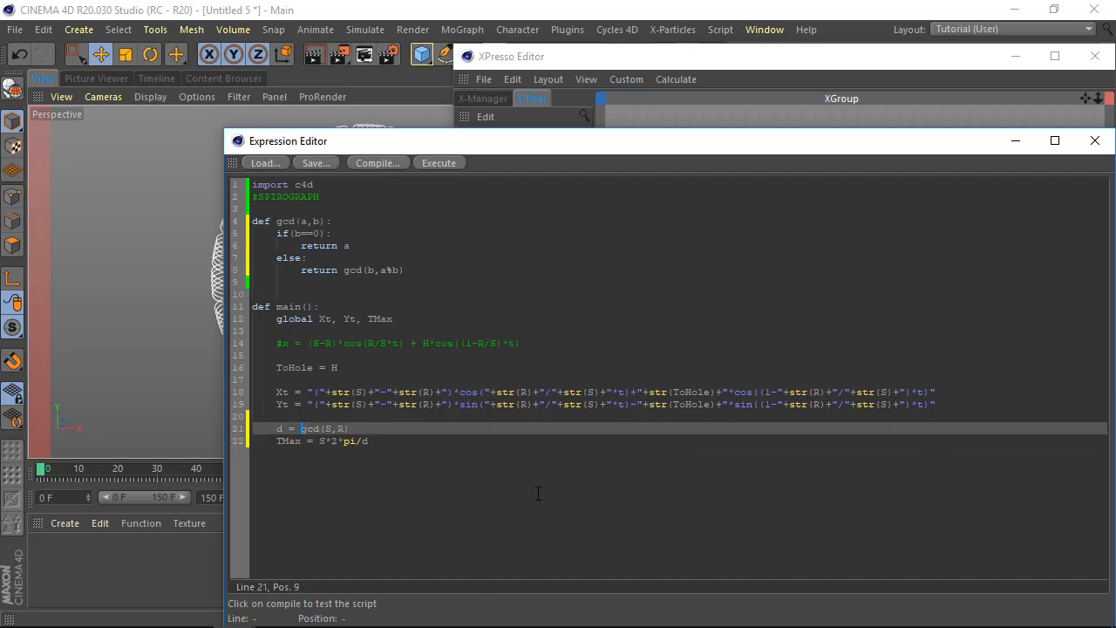
pyautogui.write('abs(')
pyautogui.press('End')
pyautogui.write(')')
pyautogui.press('Left')
pyautogui.press('Left')
pyautogui.click(389, 464)
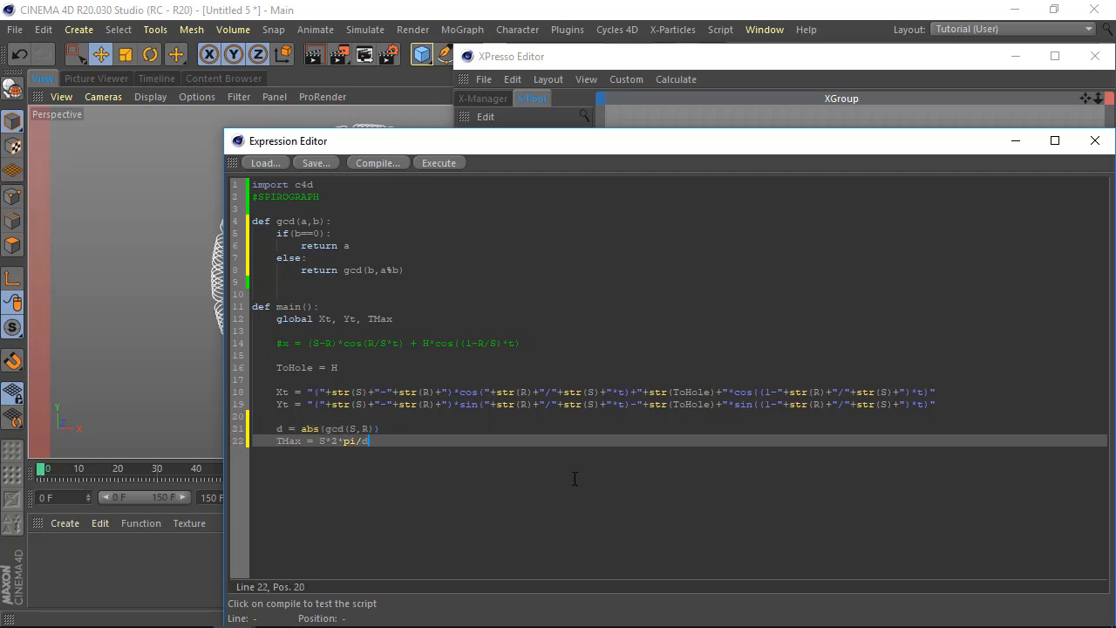
pyautogui.click(1095, 142)
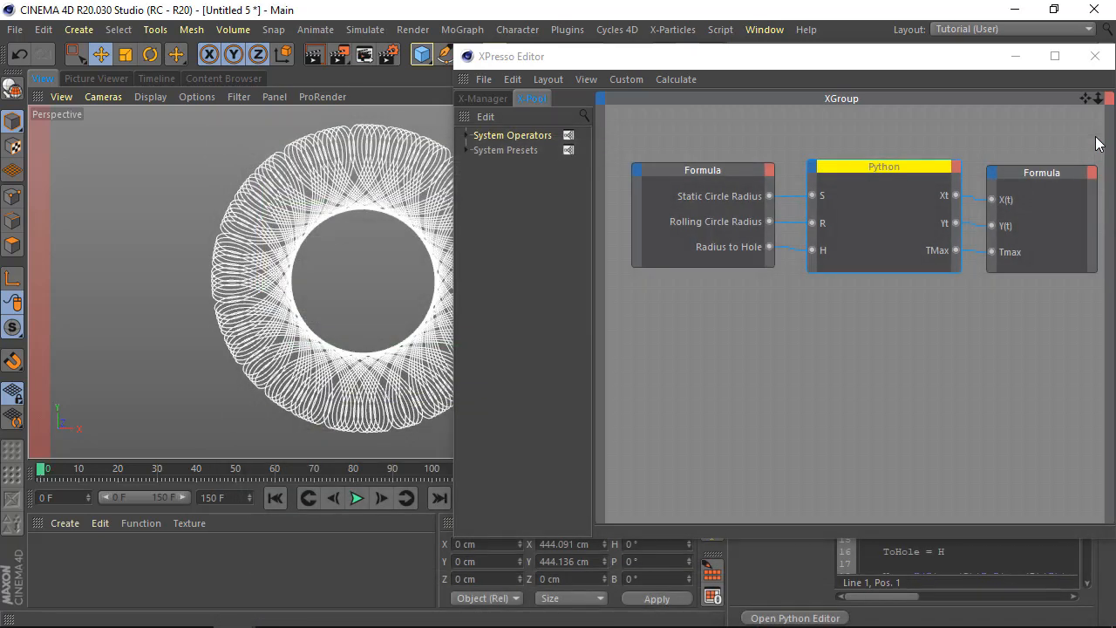
# Close the XPresso Editor, select the Formula spline and try to increase its Rolling Circle Radius.
pyautogui.click(1095, 55)
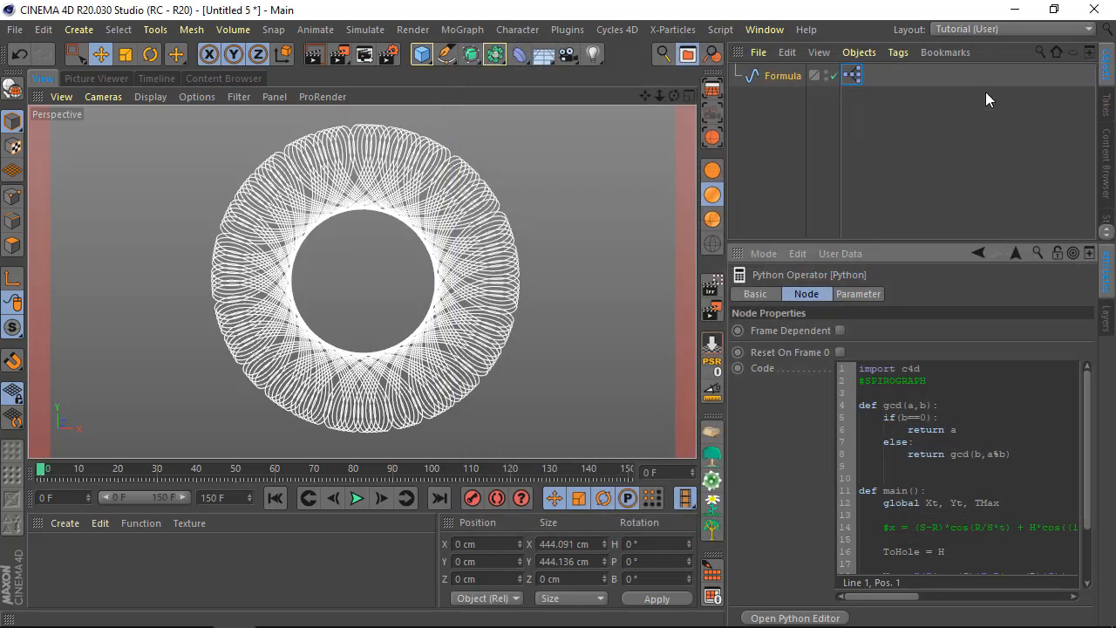
pyautogui.click(781, 74)
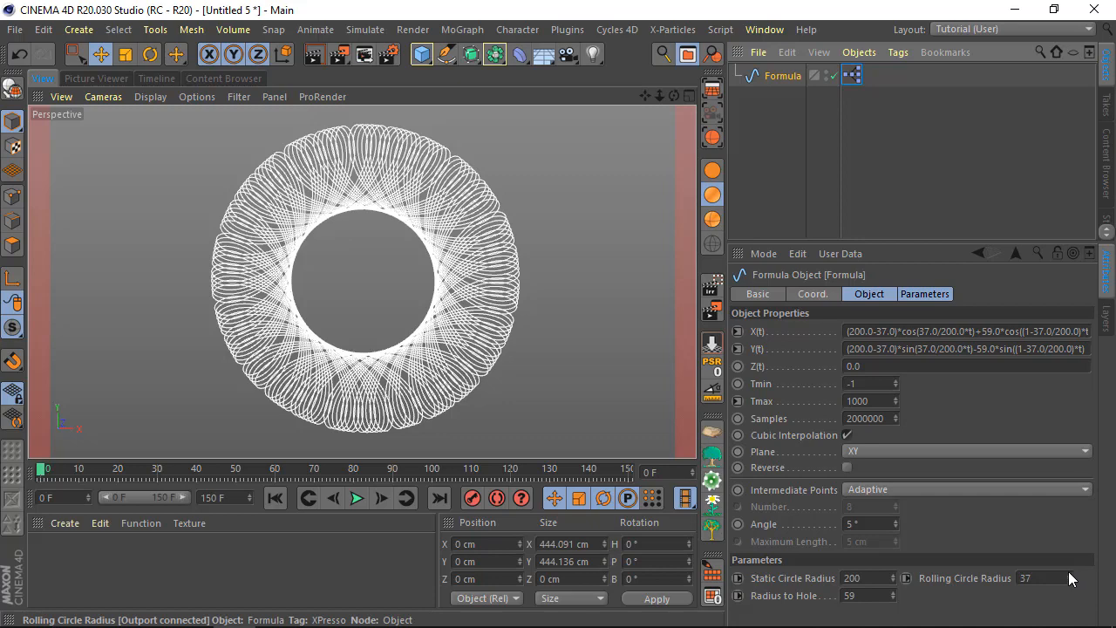
pyautogui.click(1069, 574)
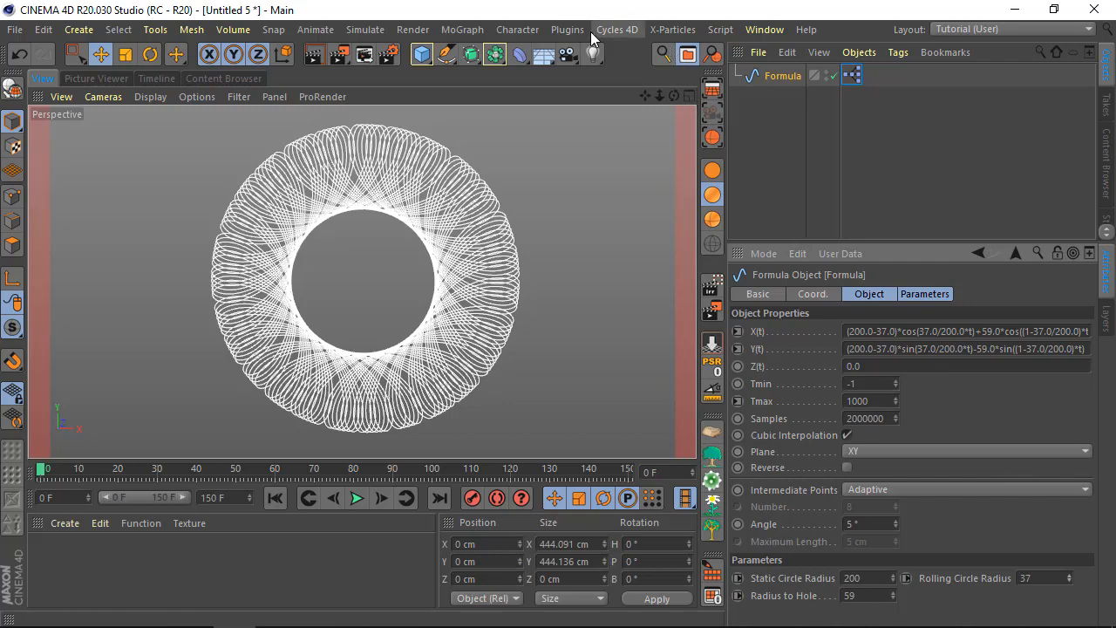
# Open the Console, examine the most recent Python messages, and close it.
pyautogui.click(718, 29)
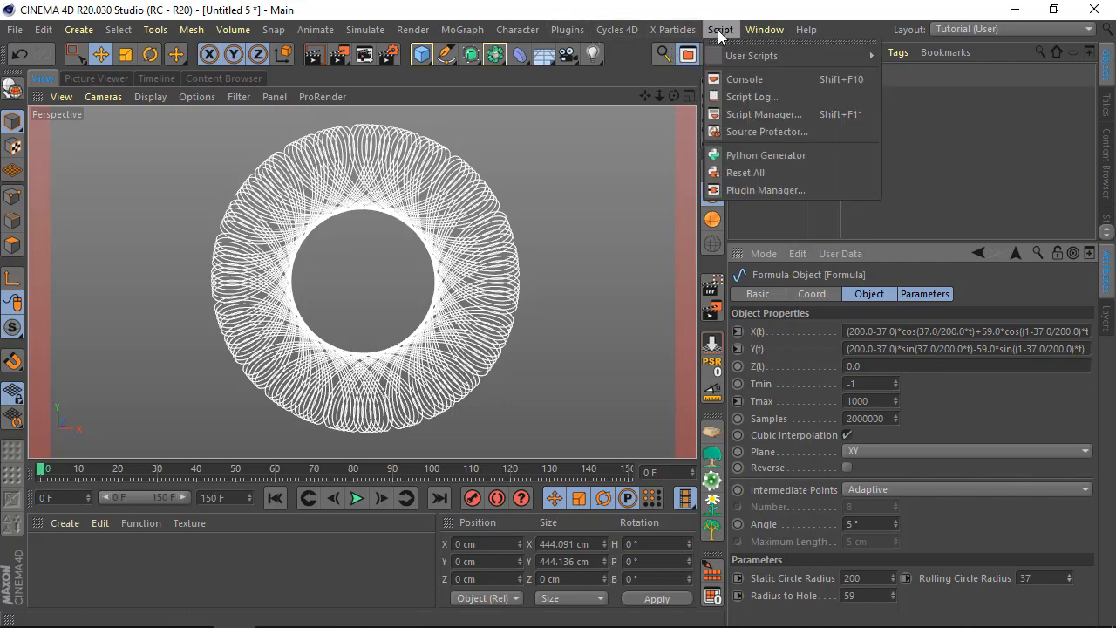
pyautogui.click(728, 81)
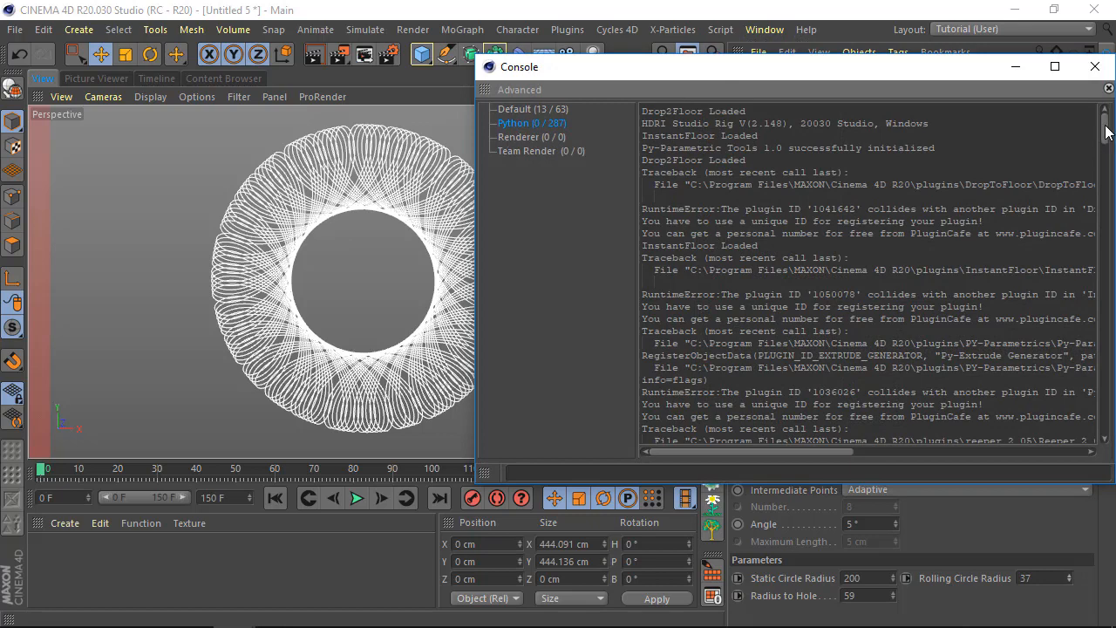
pyautogui.moveTo(1106, 126); pyautogui.dragTo(1106, 427)
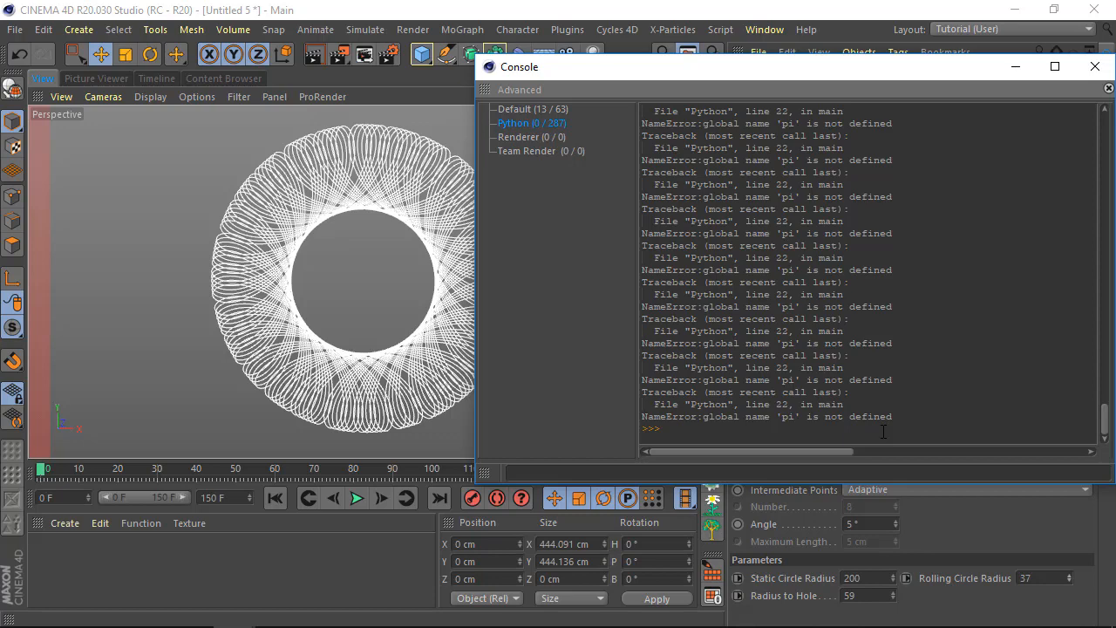
pyautogui.click(1096, 67)
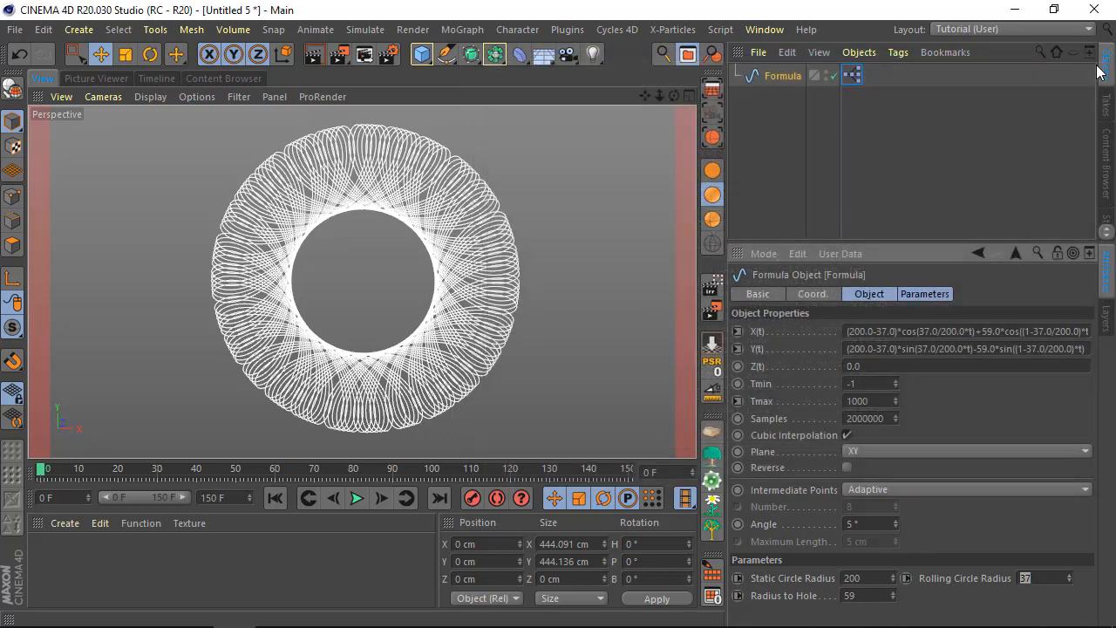
# Reopen the Python node's code in the Expression Editor and insert the line import math below import c4d.
pyautogui.doubleClick(852, 72)
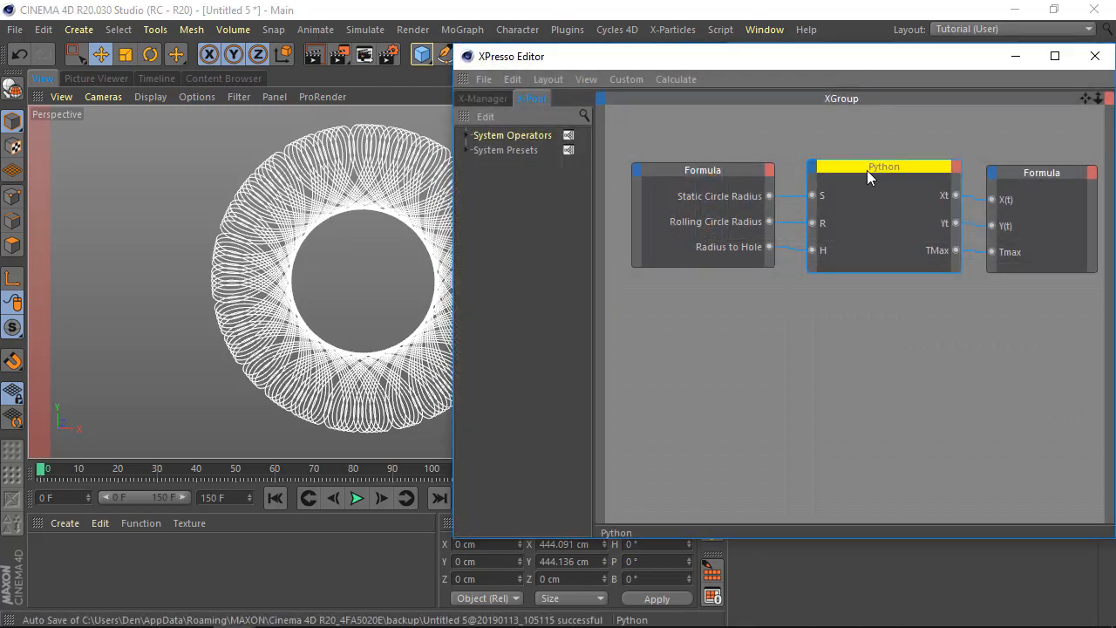
pyautogui.click(866, 166)
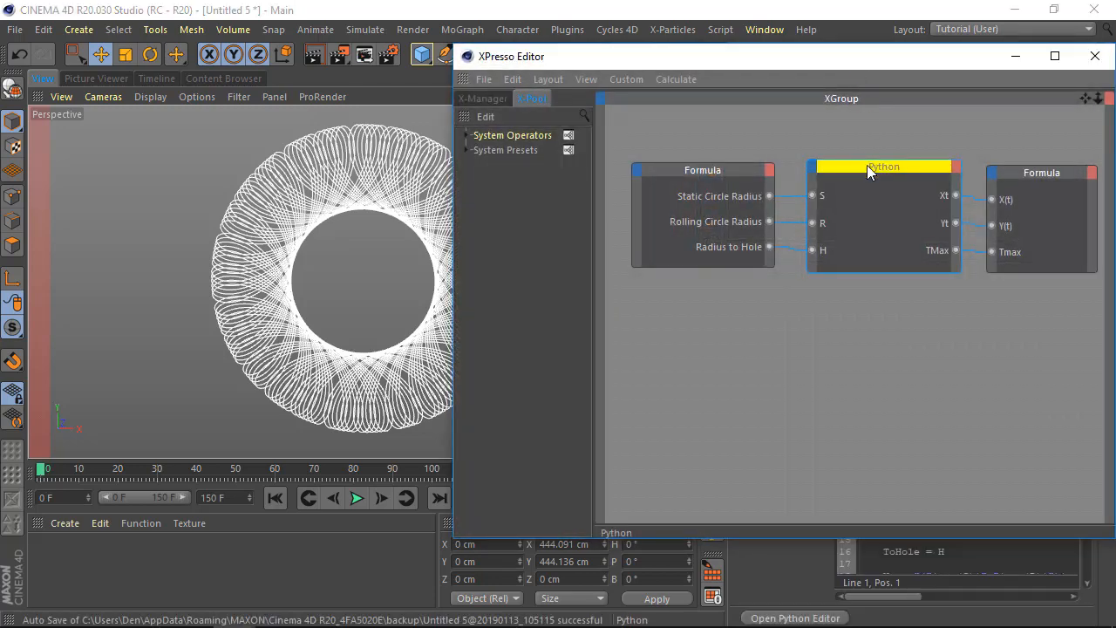
pyautogui.click(771, 618)
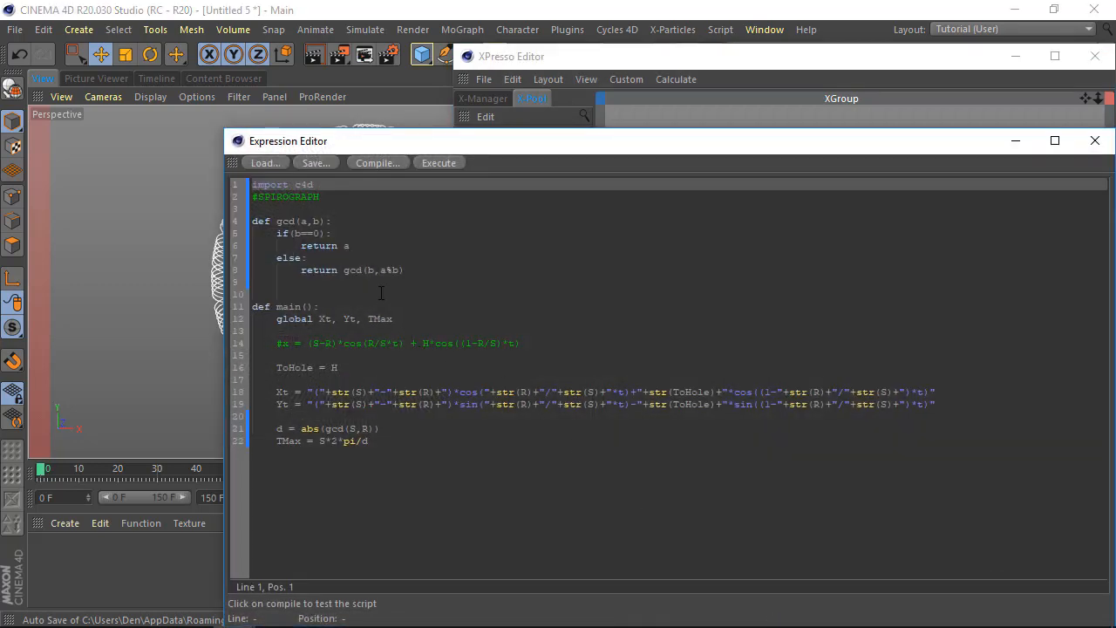
pyautogui.click(363, 185)
pyautogui.press('Return')
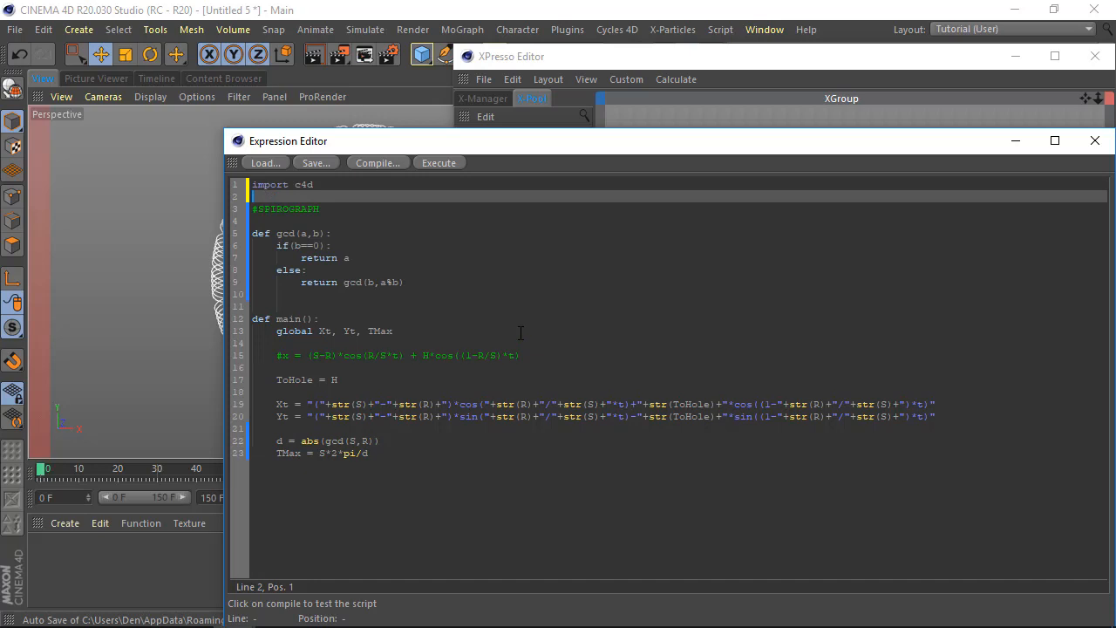
pyautogui.write('import math')
# Change pi to math.pi in the TMax expression, and close the Expression Editor and the XPresso Editor.
pyautogui.press('Down')
pyautogui.press('Down')
pyautogui.press('Down')
pyautogui.press('Down')
pyautogui.press('Down')
pyautogui.press('Down')
pyautogui.press('Down')
pyautogui.press('Down')
pyautogui.press('Down')
pyautogui.press('Down')
pyautogui.press('Down')
pyautogui.press('Down')
pyautogui.press('Down')
pyautogui.press('Down')
pyautogui.press('Down')
pyautogui.press('Down')
pyautogui.press('Down')
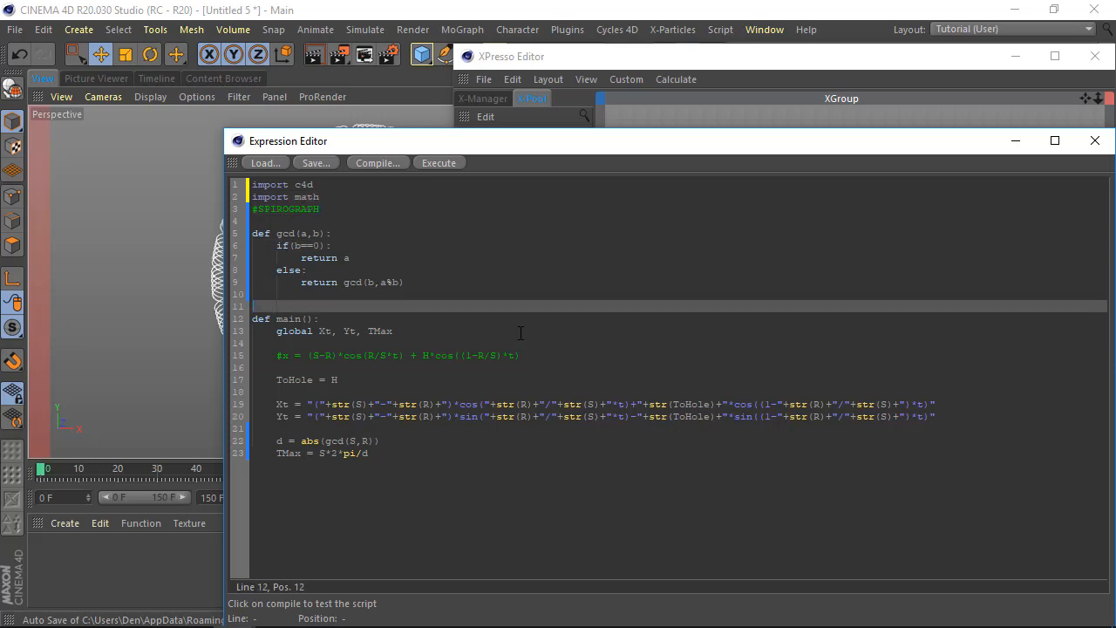
pyautogui.press('Down')
pyautogui.press('Down')
pyautogui.press('Down')
pyautogui.press('Down')
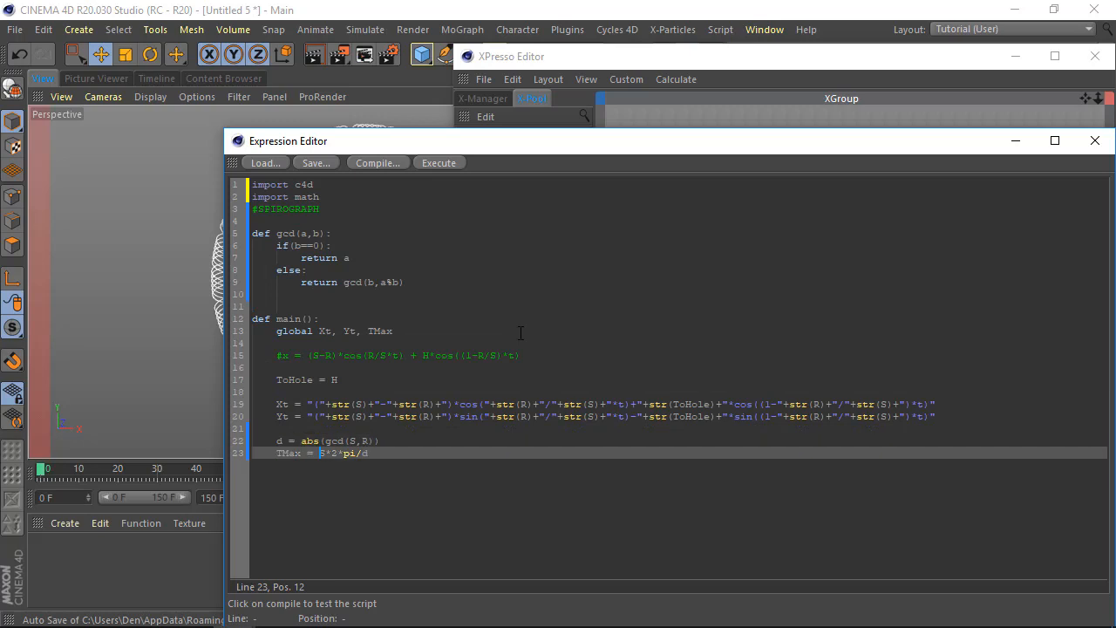
pyautogui.press('Right')
pyautogui.press('Right')
pyautogui.press('Right')
pyautogui.press('Right')
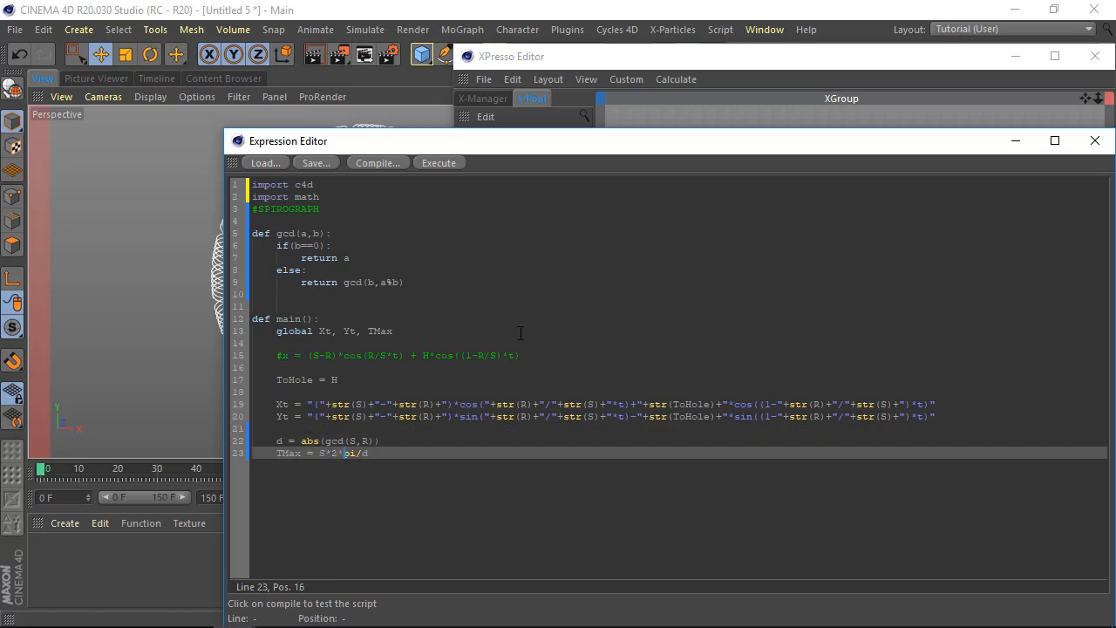
pyautogui.write('math.')
pyautogui.click(429, 486)
pyautogui.click(1095, 141)
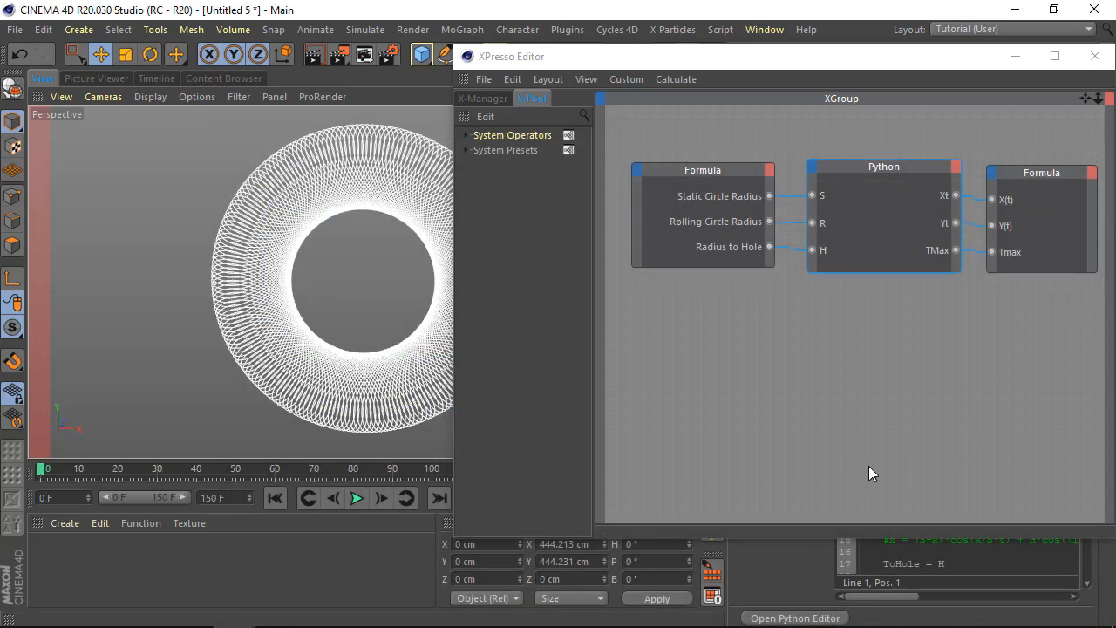
pyautogui.click(1095, 56)
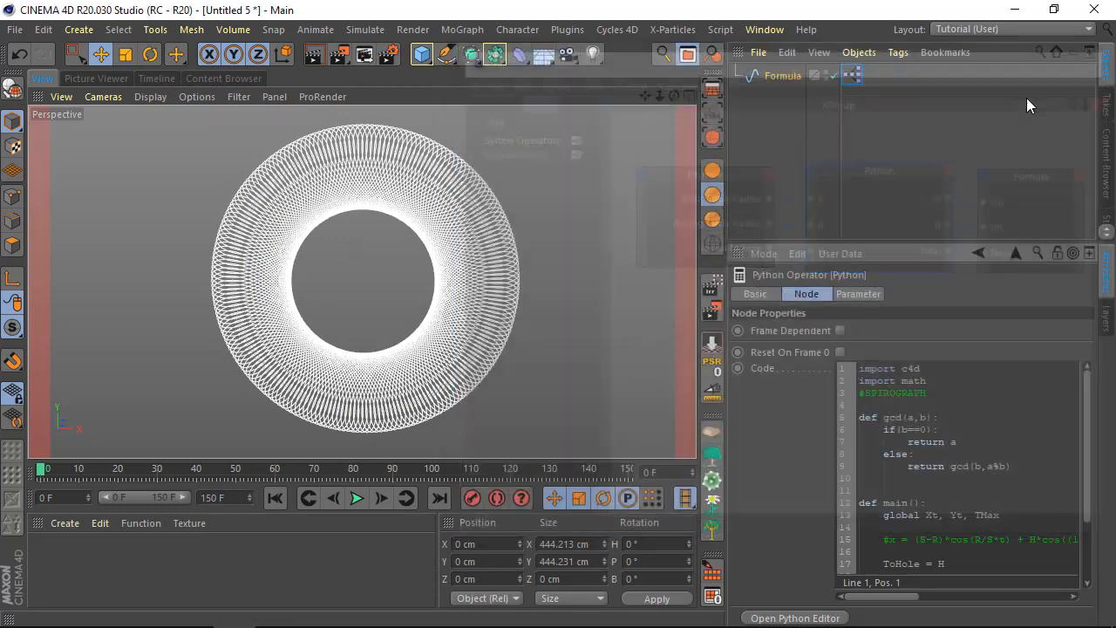
# Select the Formula spline and raise its Rolling Circle Radius one unit at a time to 44.
pyautogui.click(782, 75)
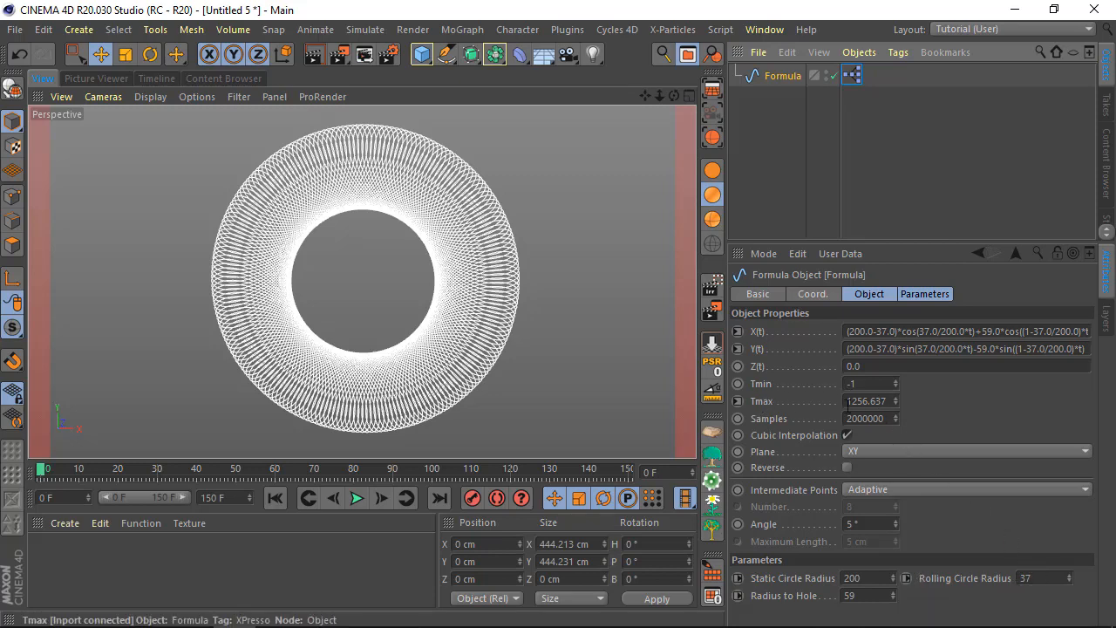
pyautogui.click(1071, 574)
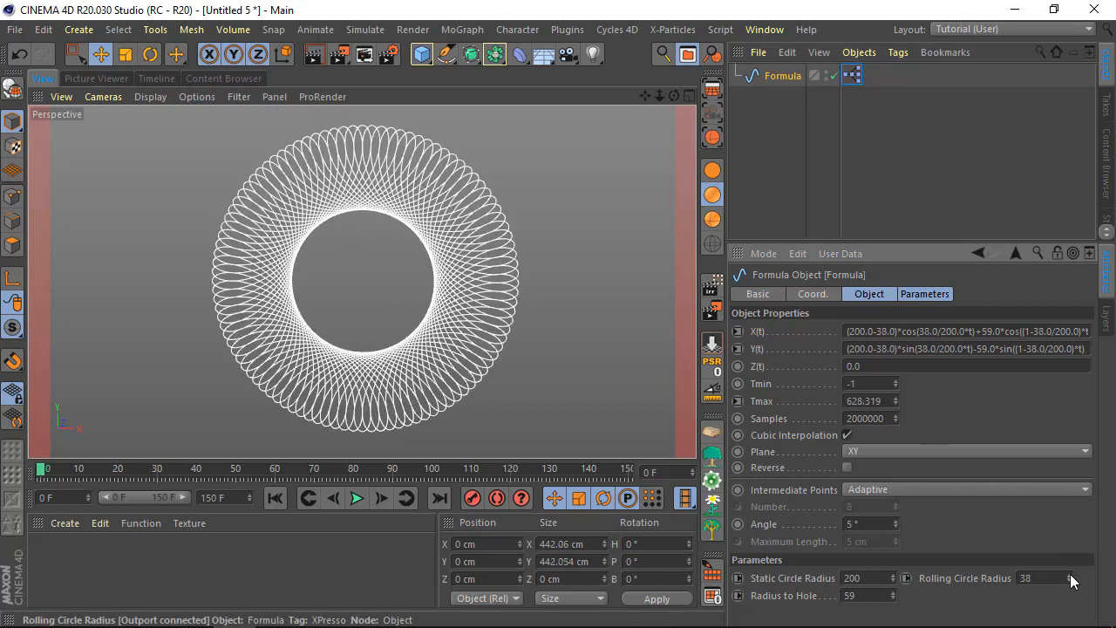
pyautogui.click(1070, 574)
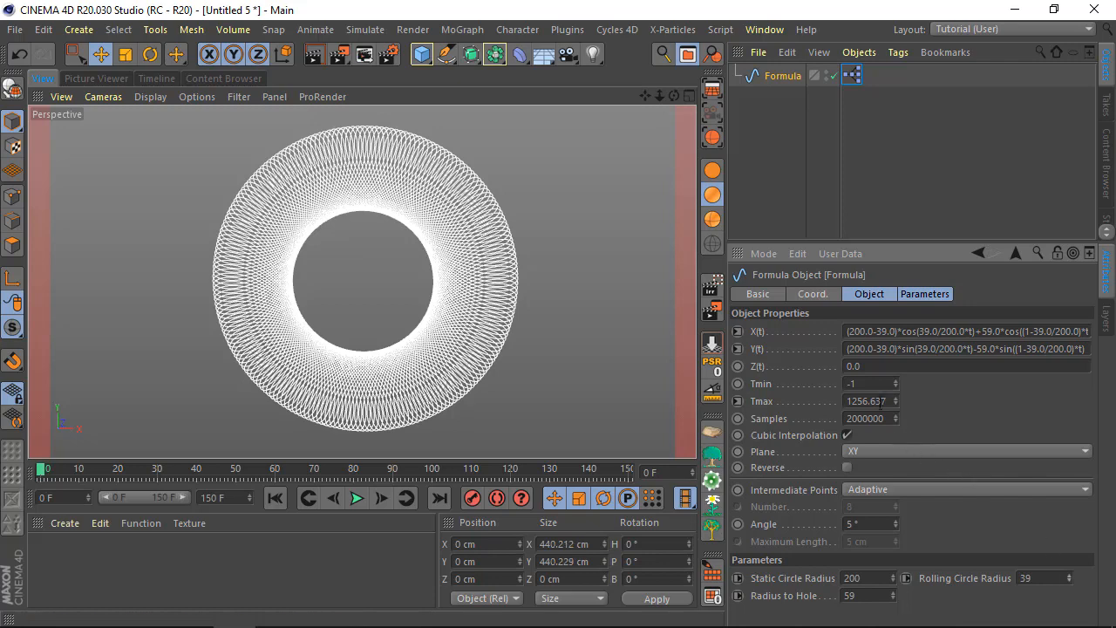
pyautogui.click(1070, 574)
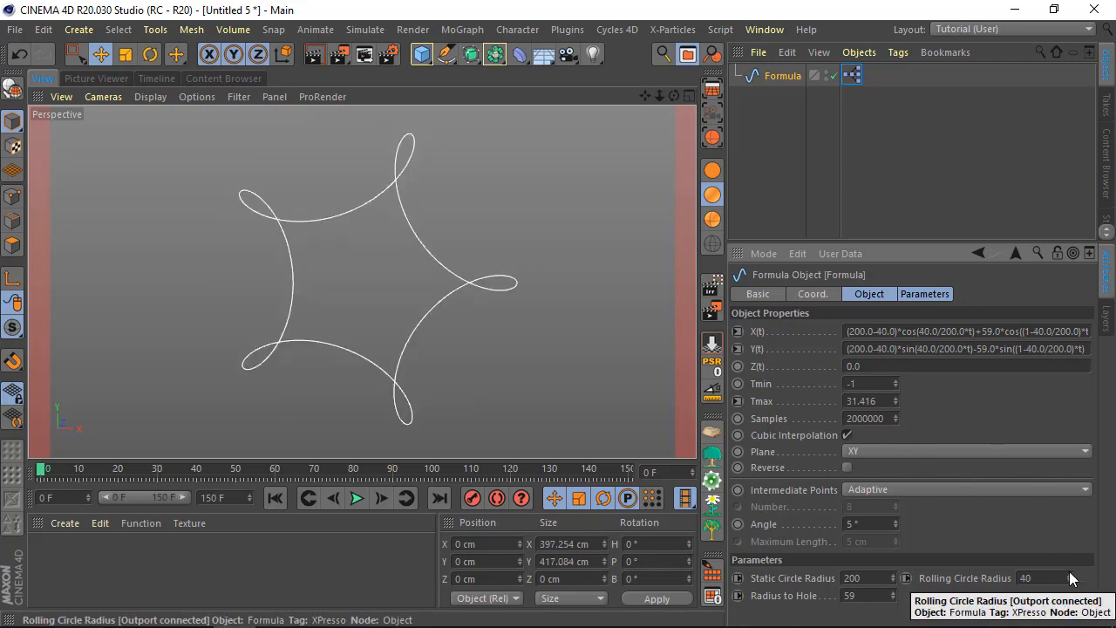
pyautogui.click(1070, 574)
pyautogui.click(1070, 574)
pyautogui.click(1070, 574)
pyautogui.click(1070, 574)
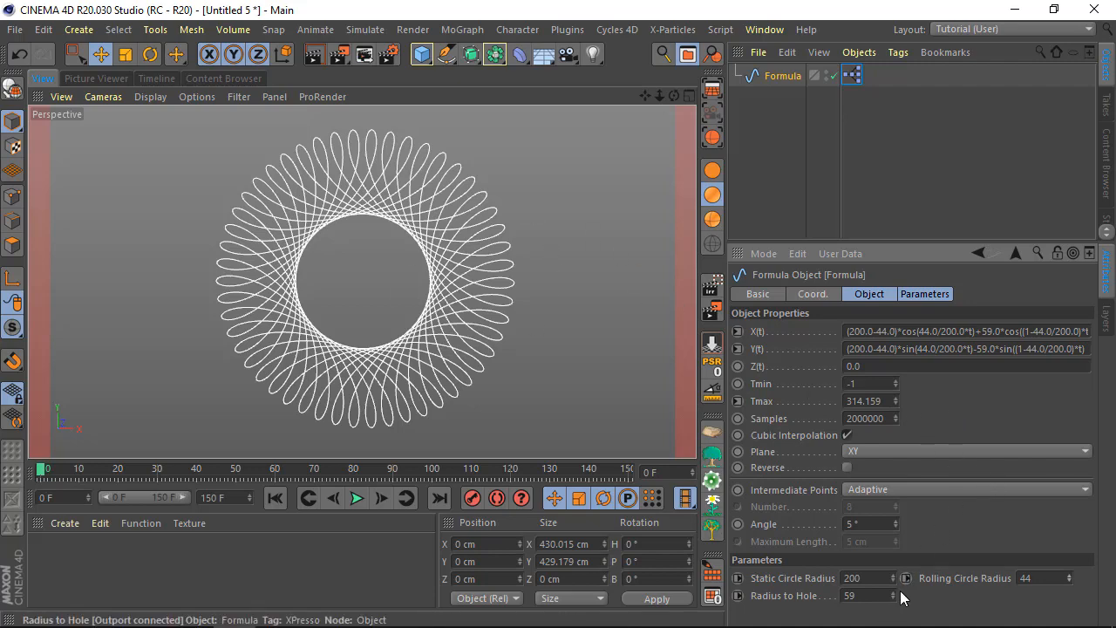
# Try a different Static Circle Radius, reset it to 200, and set the Radius to Hole to 38.
pyautogui.moveTo(893, 574); pyautogui.dragTo(548, 571)
pyautogui.write('200')
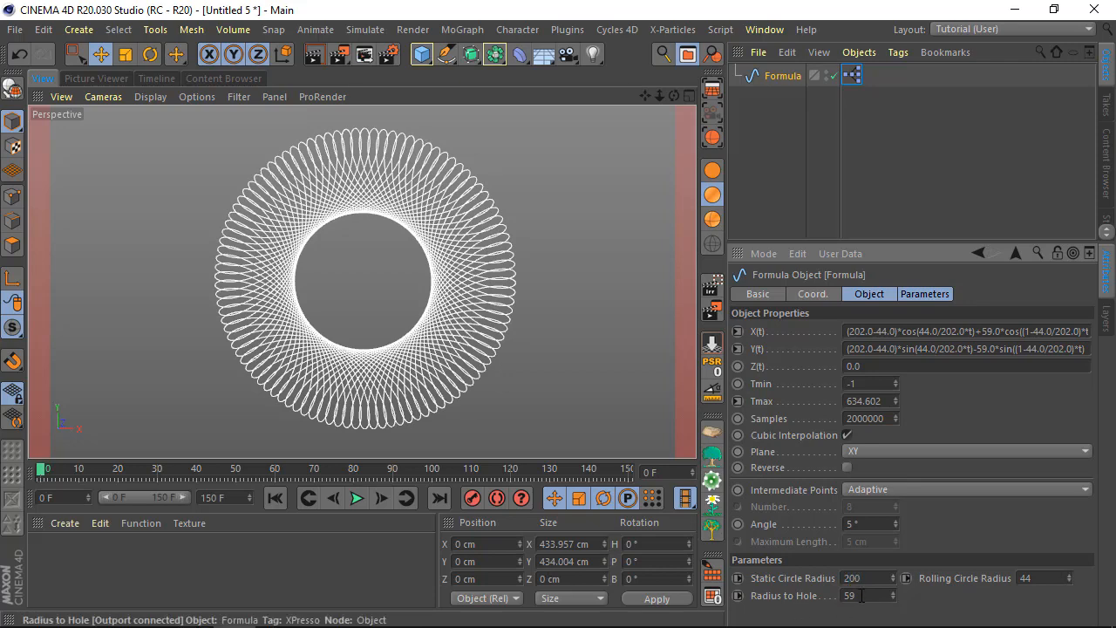
pyautogui.moveTo(862, 596); pyautogui.dragTo(647, 588)
pyautogui.write('38')
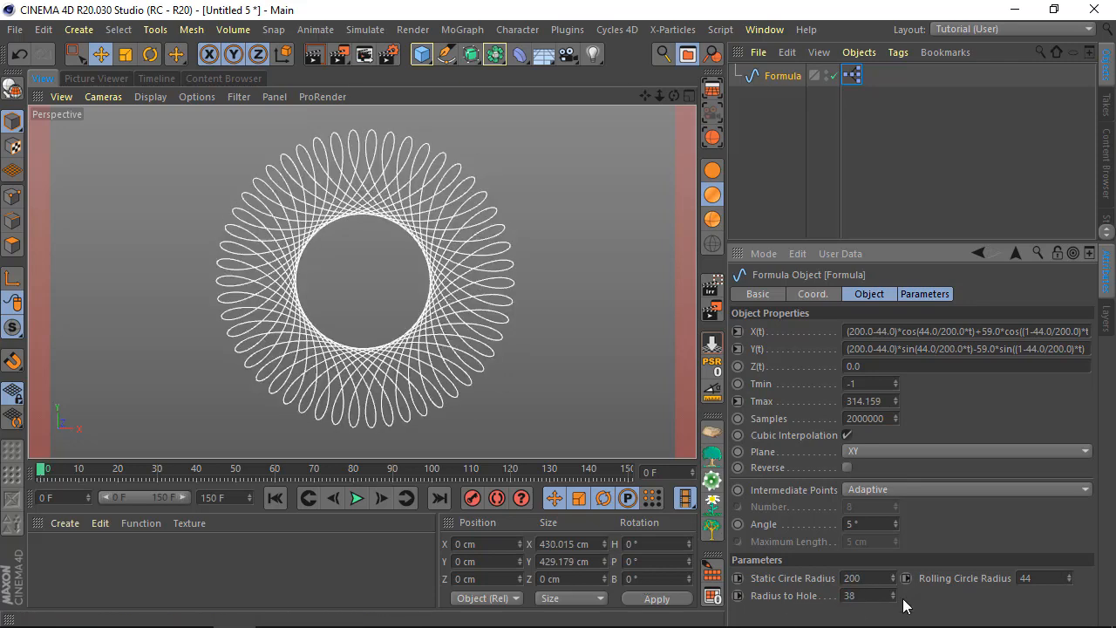
# Try a Rolling Circle Radius of 60, and change it to -60.
pyautogui.doubleClick(1046, 580)
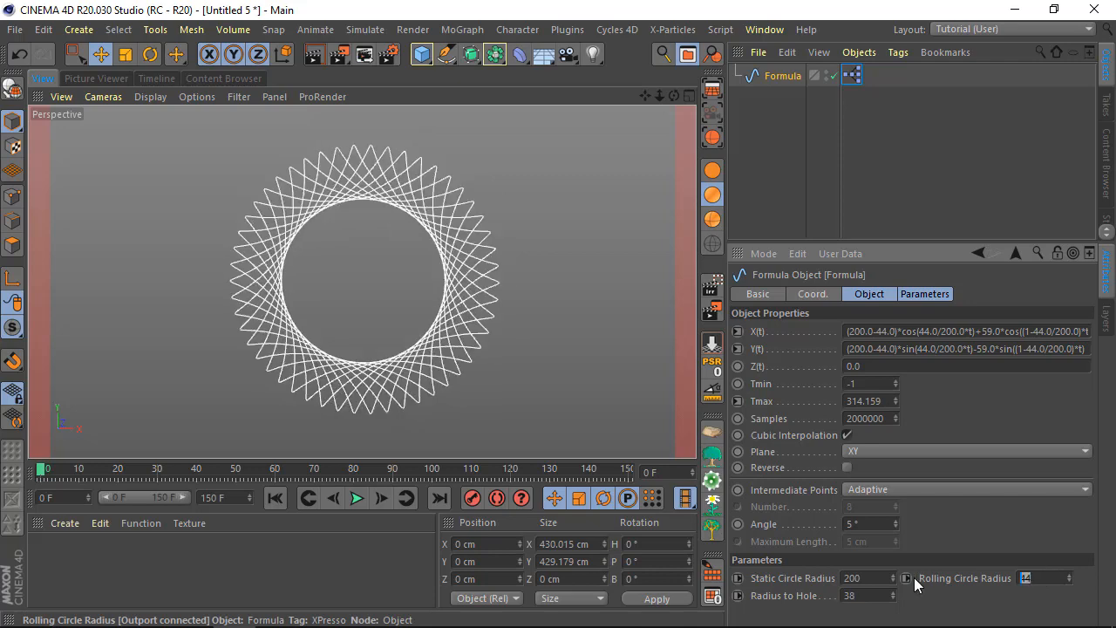
pyautogui.write('60')
pyautogui.press('Return')
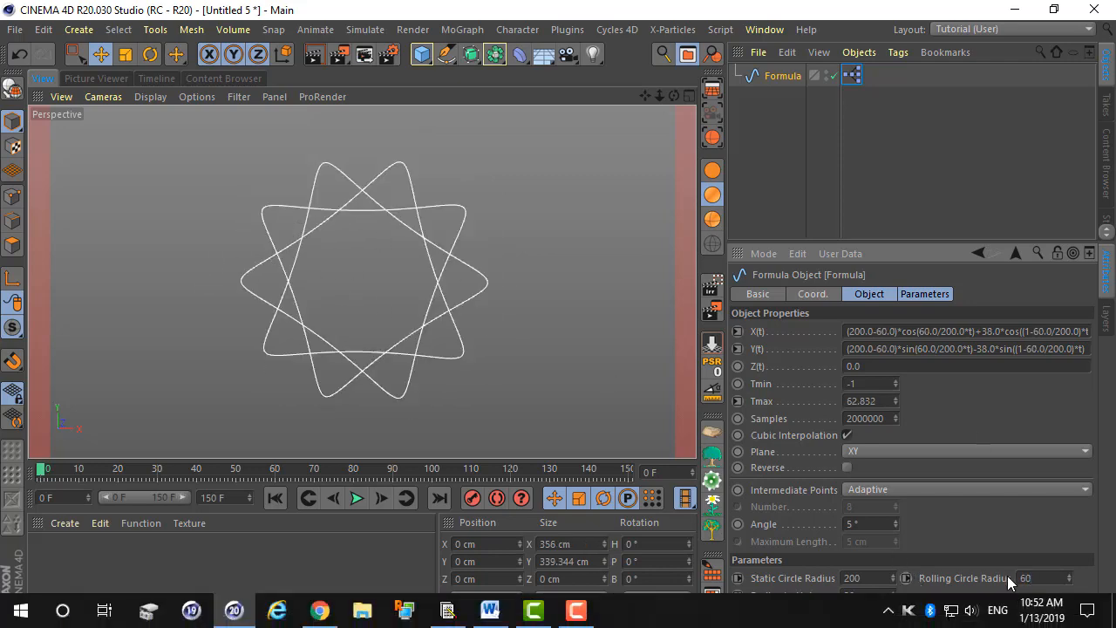
pyautogui.doubleClick(1042, 578)
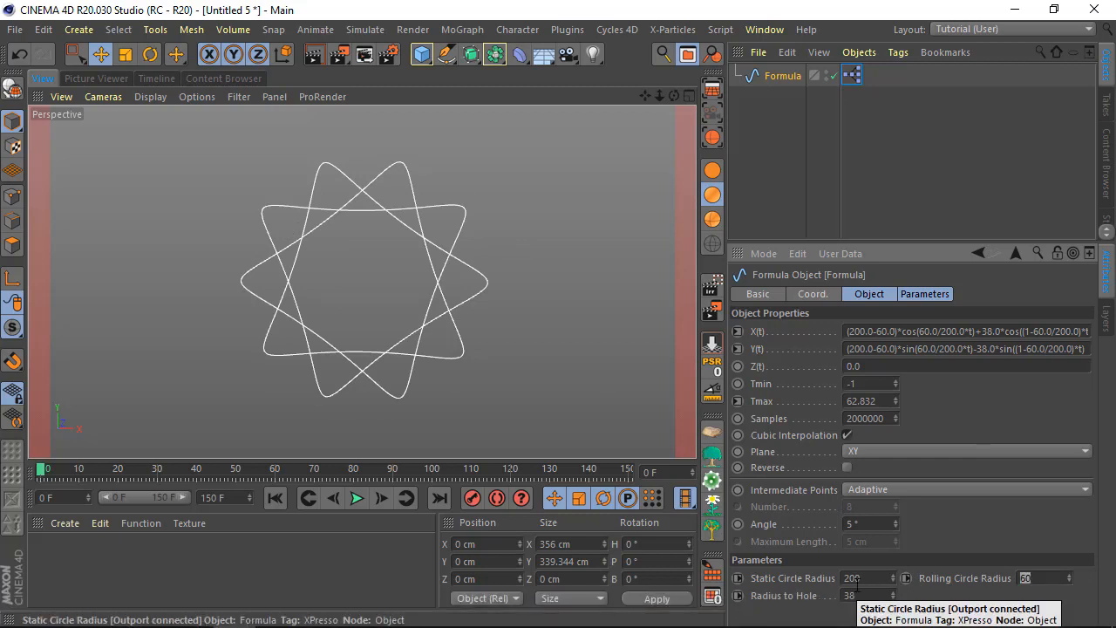
pyautogui.write('-60')
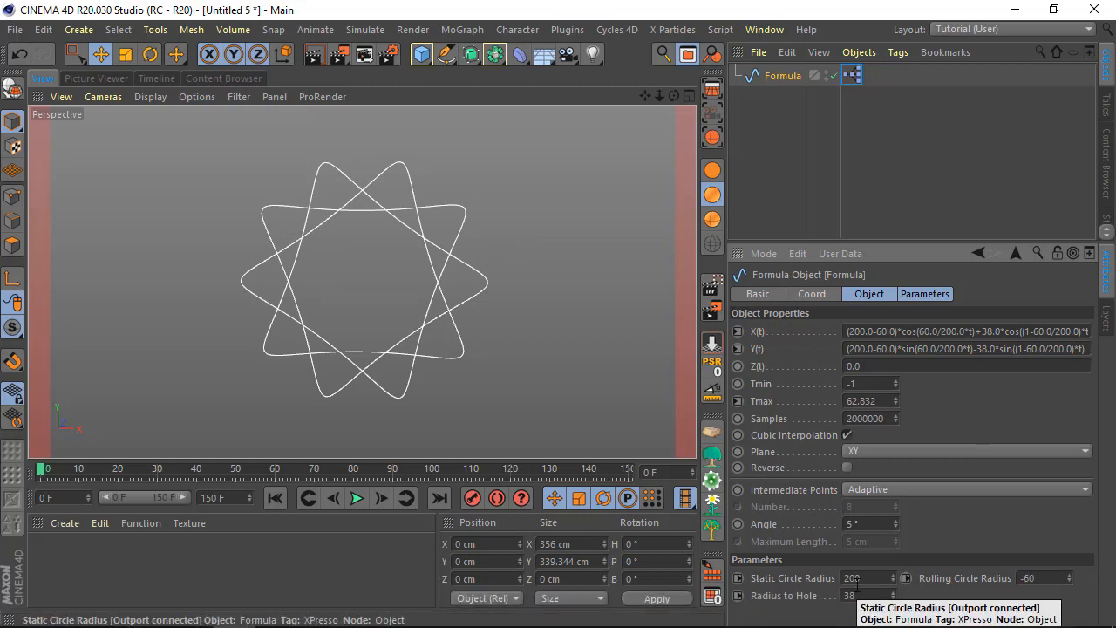
pyautogui.press('Return')
pyautogui.scroll(-3, 315, 307)
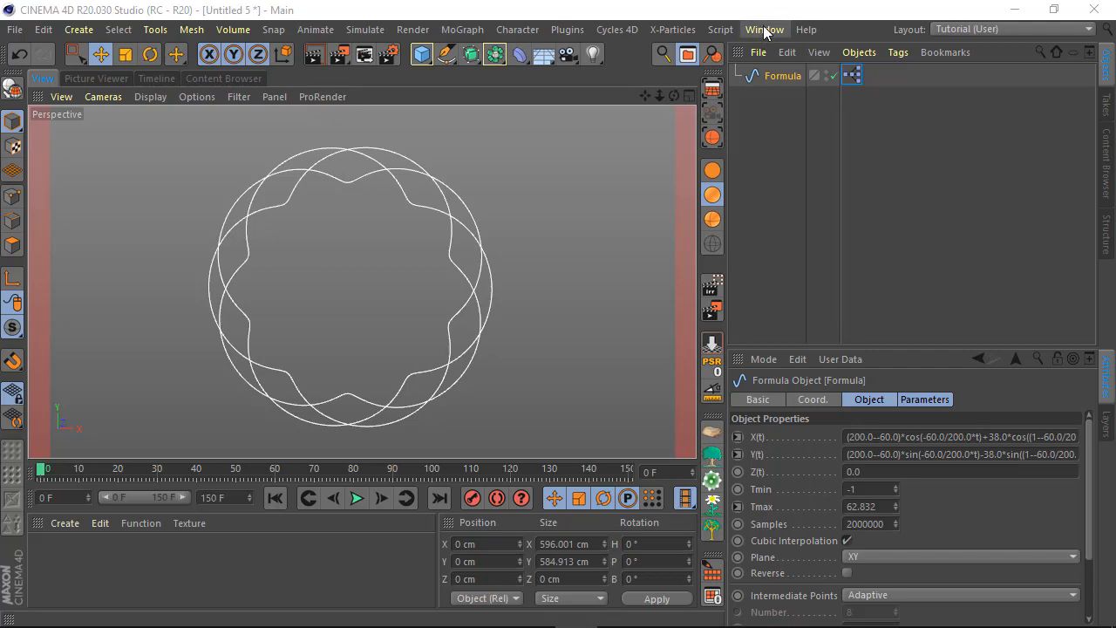
# Switch to the open document Spirograph Params Tutorial.c4d, play its animation forwards briefly and stop it.
pyautogui.click(765, 30)
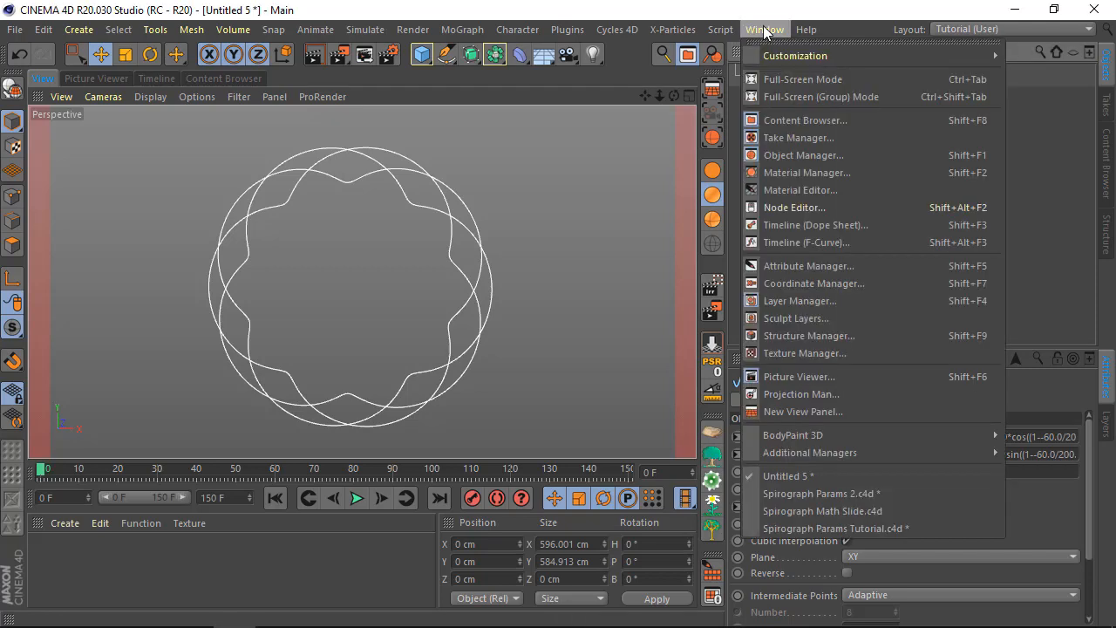
pyautogui.click(800, 528)
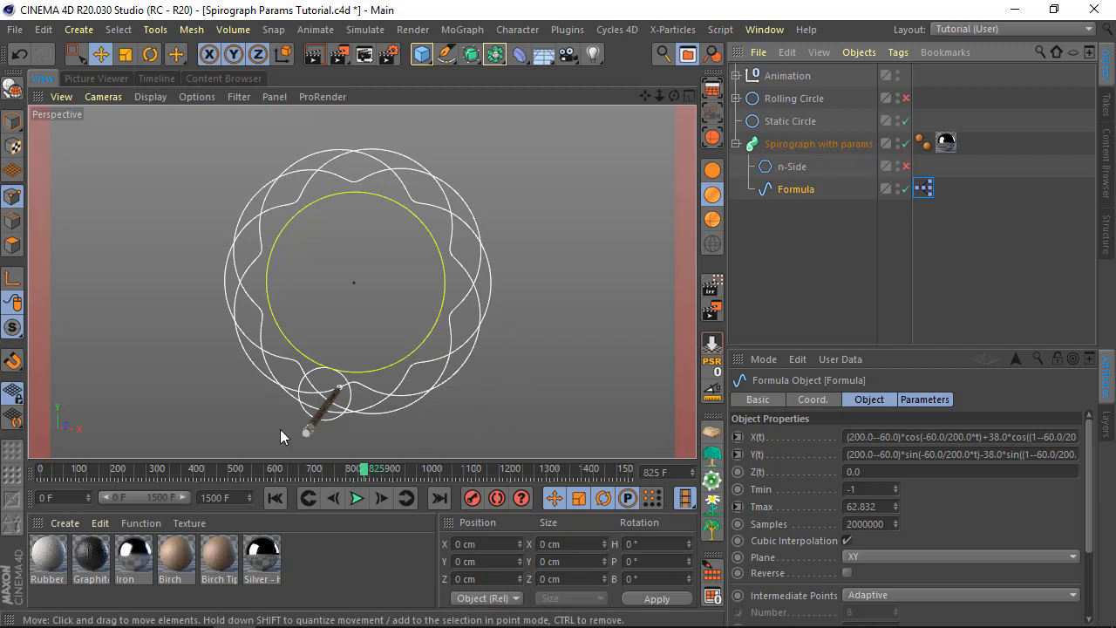
pyautogui.click(357, 498)
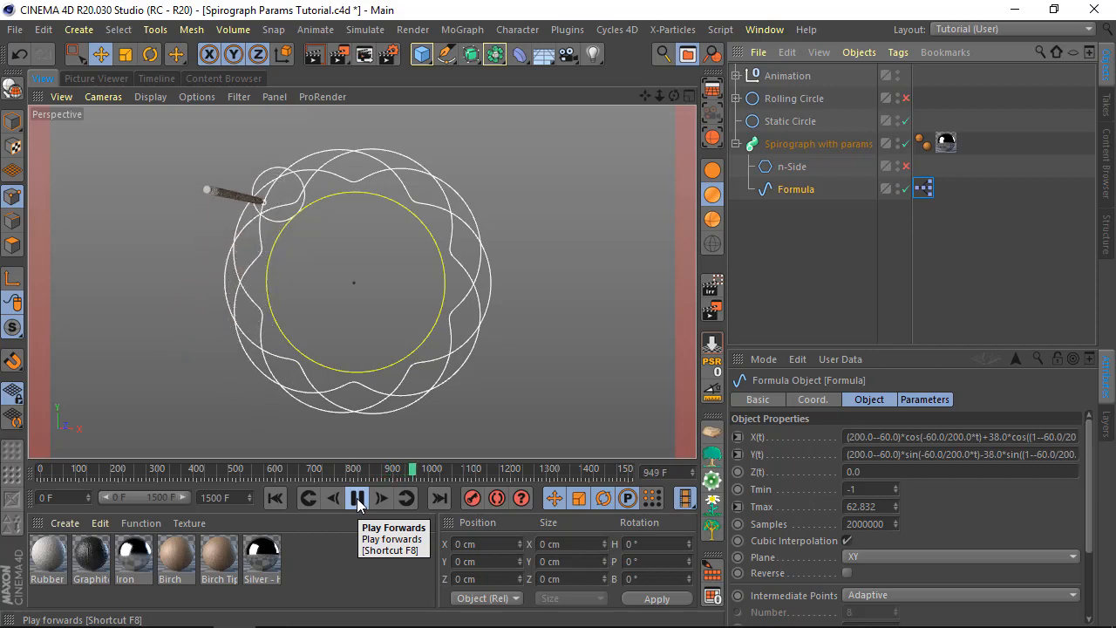
pyautogui.click(358, 499)
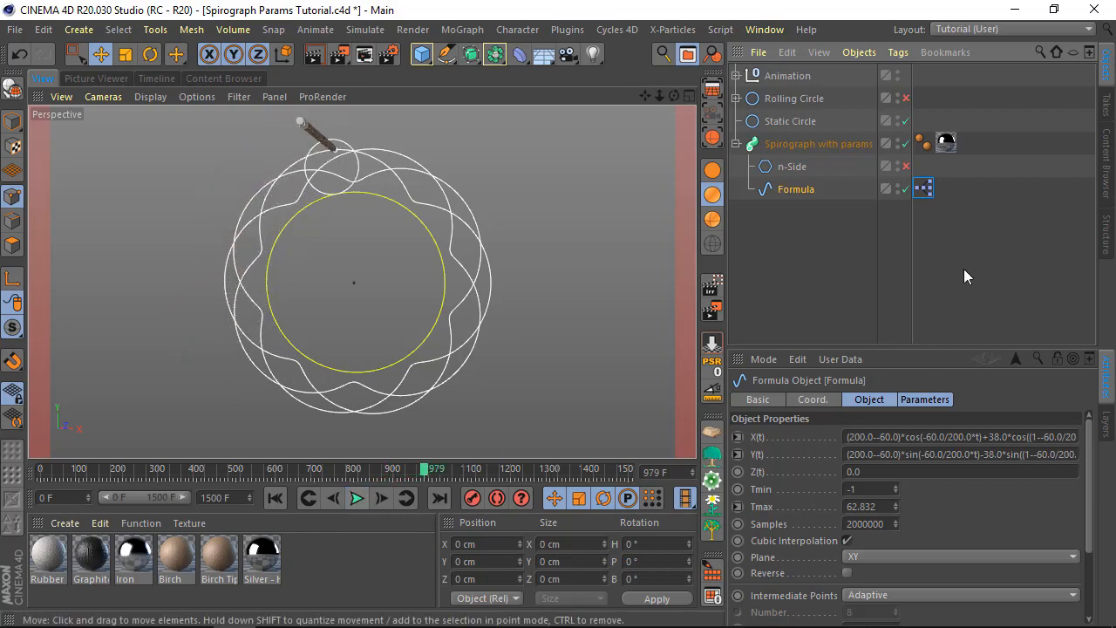
# Hide the Animation null and its contents, and enable the Rolling Circle object.
pyautogui.click(898, 75)
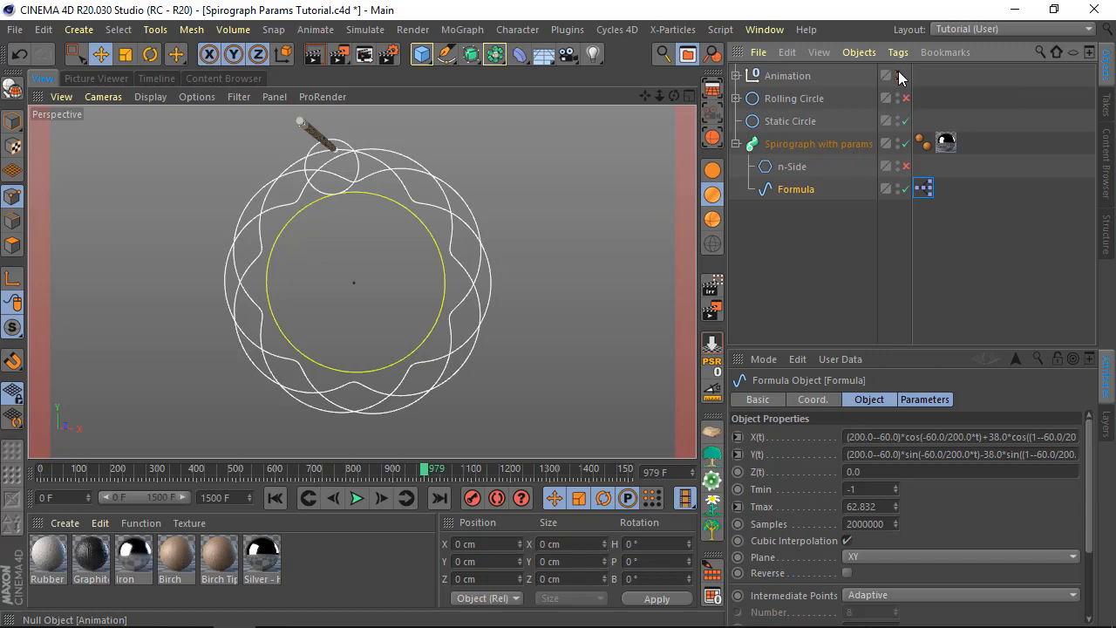
pyautogui.click(898, 75)
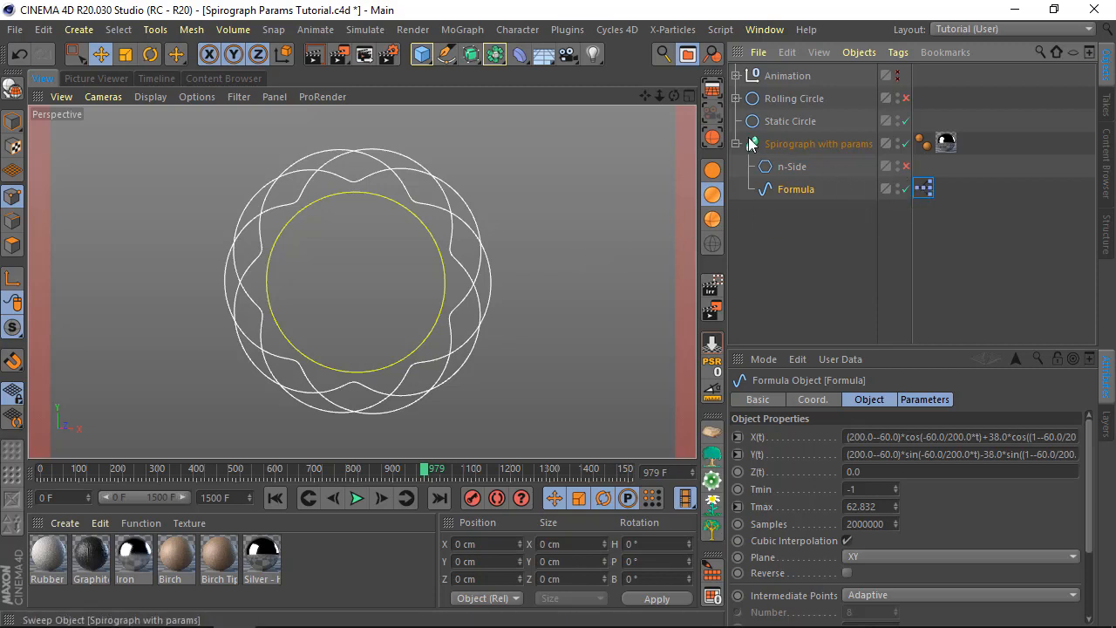
pyautogui.click(906, 98)
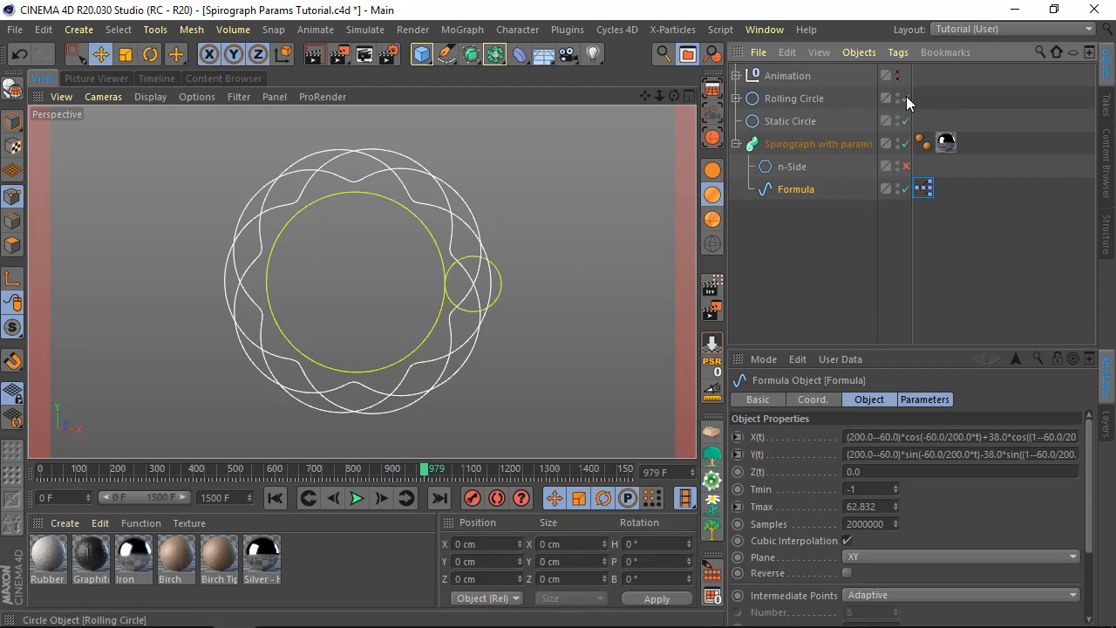
# Enable the Hole Circle under Rolling Circle, and review the Static Circle, Rolling Circle and Hole Circle one after another.
pyautogui.click(736, 98)
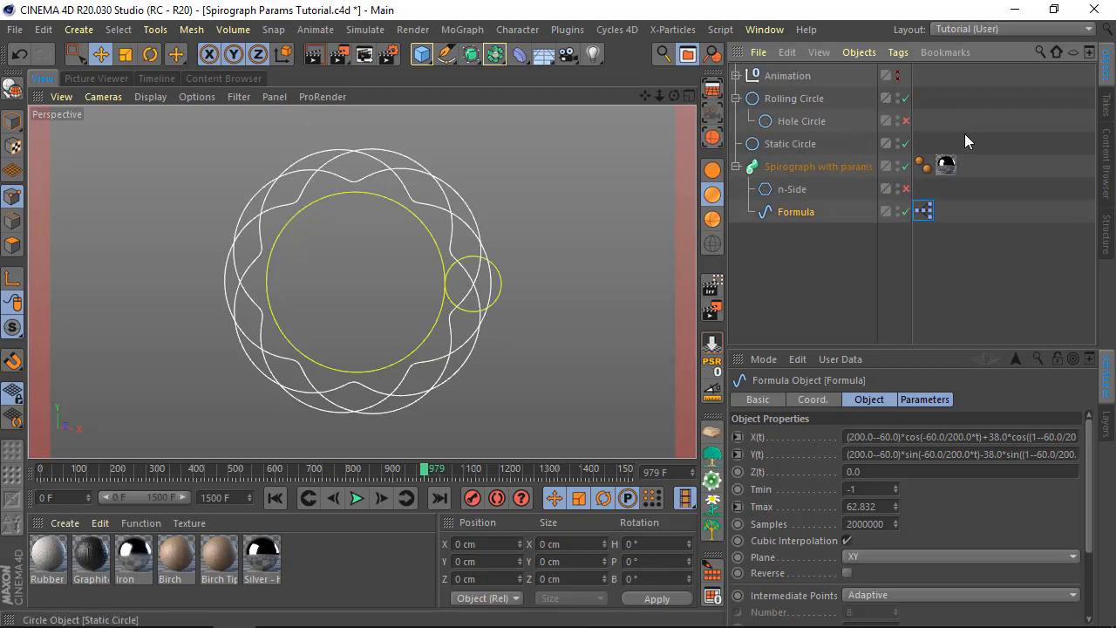
pyautogui.click(906, 120)
pyautogui.click(795, 142)
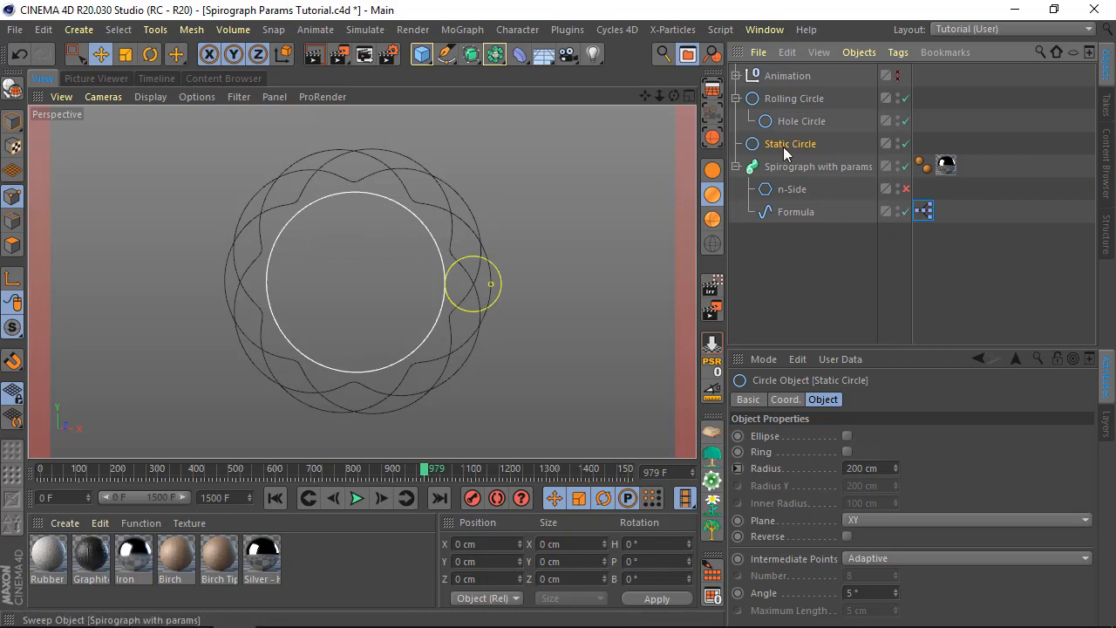
pyautogui.click(796, 98)
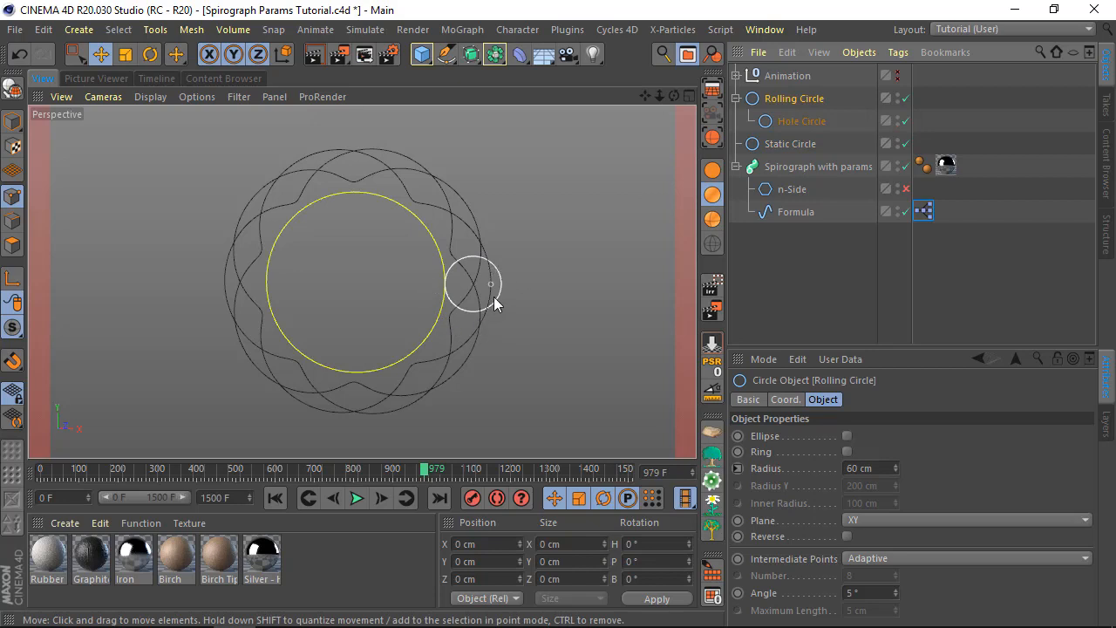
pyautogui.click(804, 122)
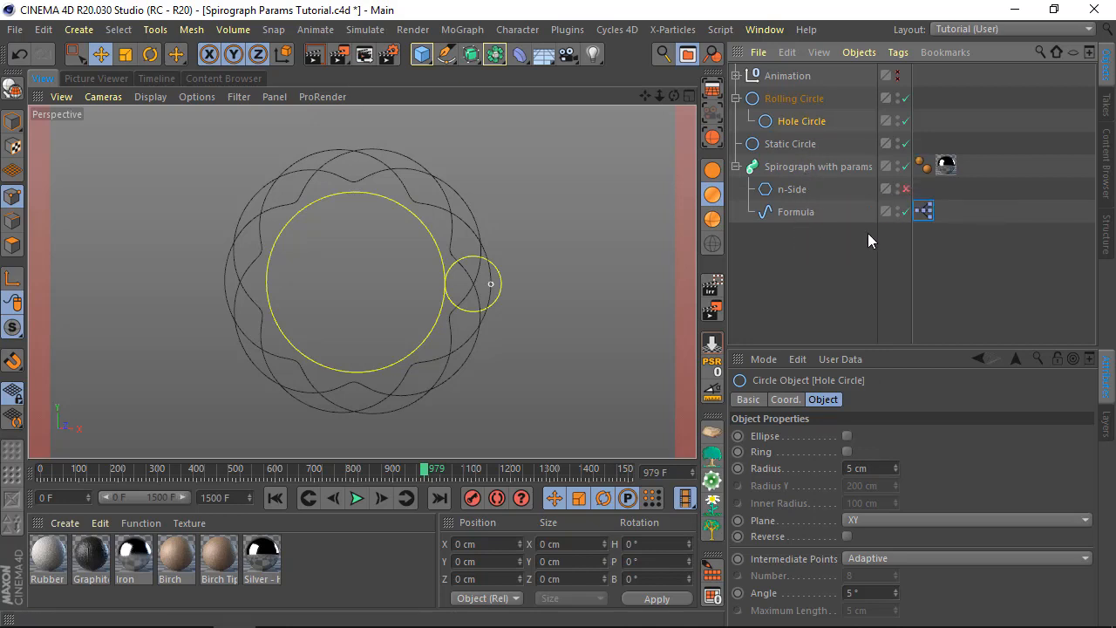
# Open the Formula's XPresso graph, examine how the radius parameters drive the circle nodes, and move the window aside.
pyautogui.doubleClick(923, 210)
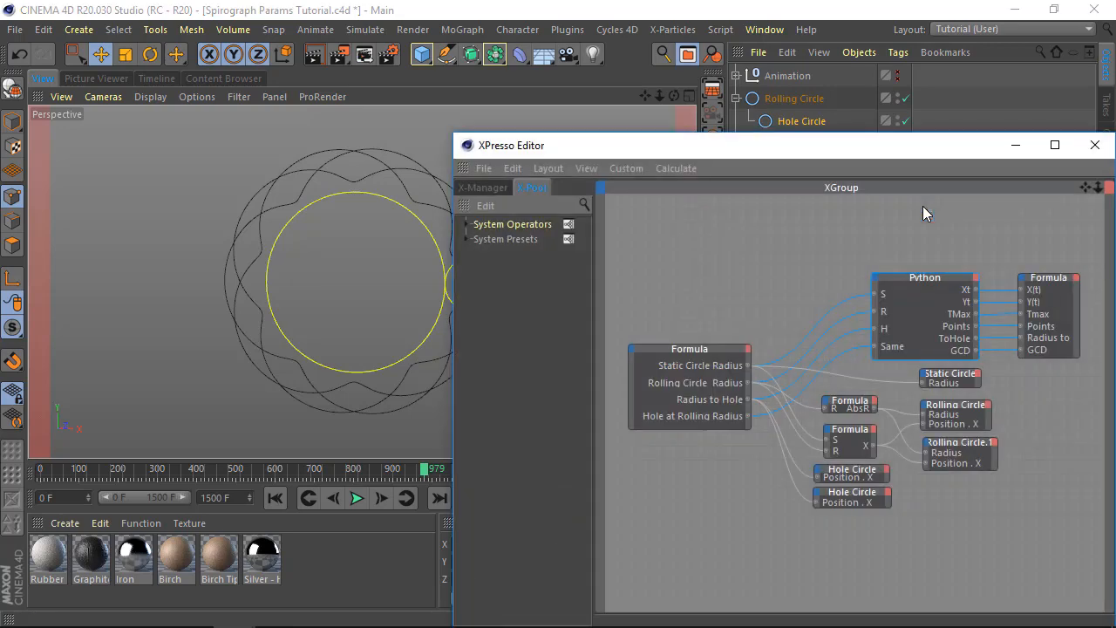
pyautogui.moveTo(912, 152); pyautogui.dragTo(539, 66)
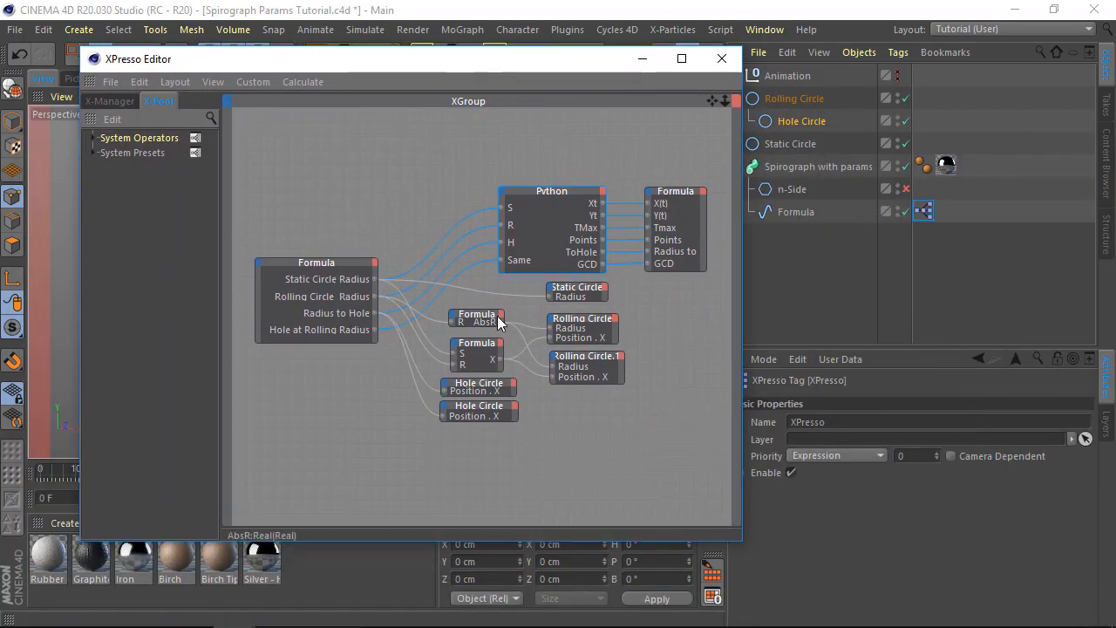
pyautogui.moveTo(563, 63); pyautogui.dragTo(885, 134)
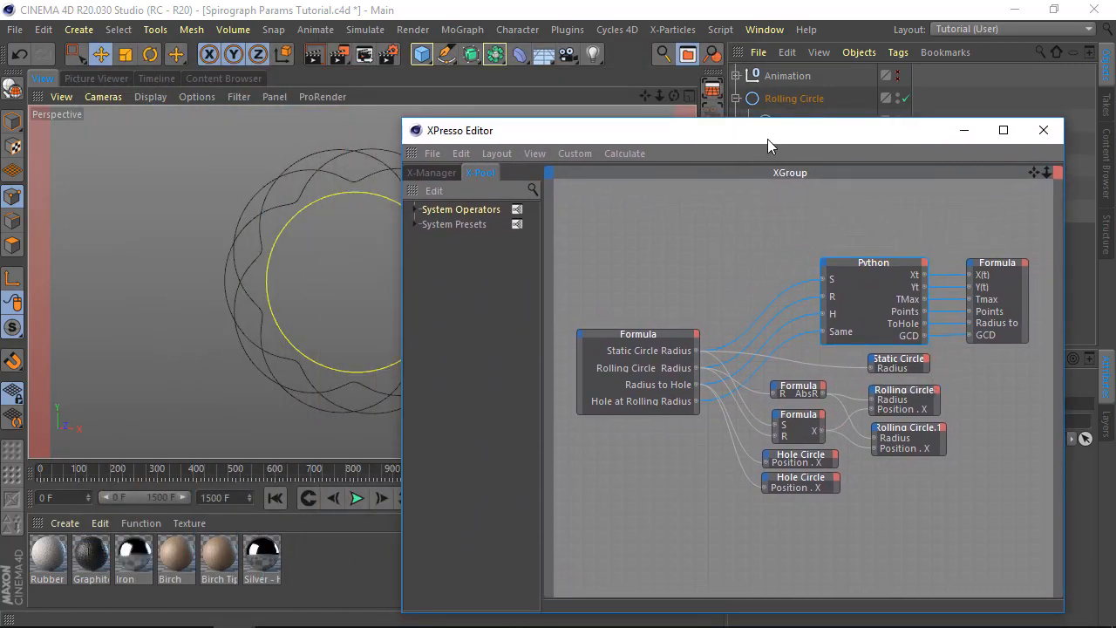
pyautogui.moveTo(768, 139); pyautogui.dragTo(764, 111)
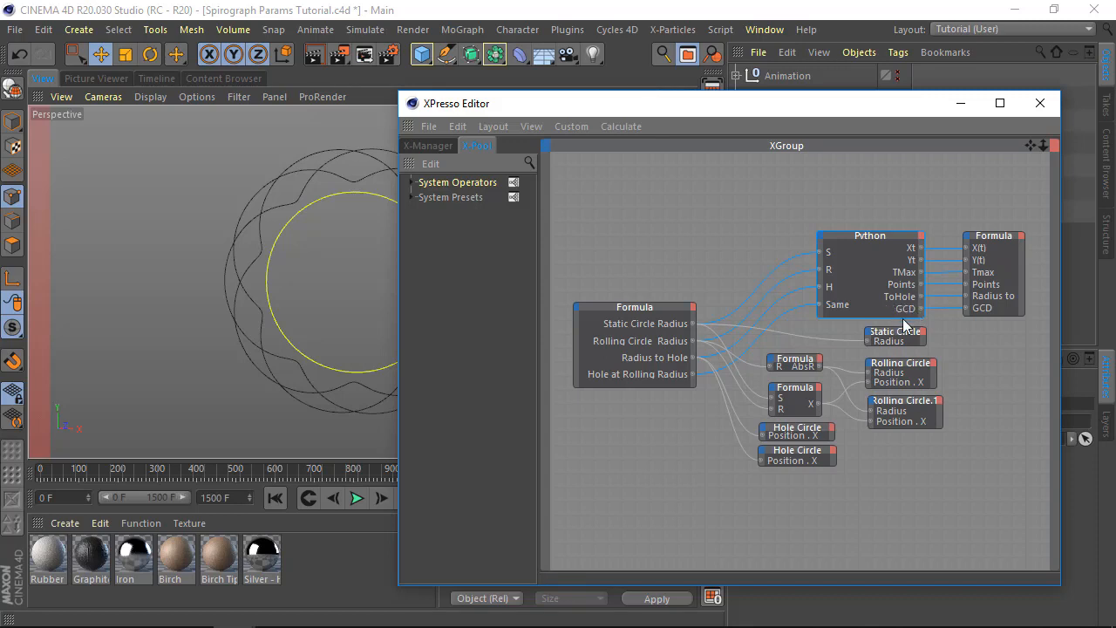
pyautogui.moveTo(862, 105); pyautogui.dragTo(610, 77)
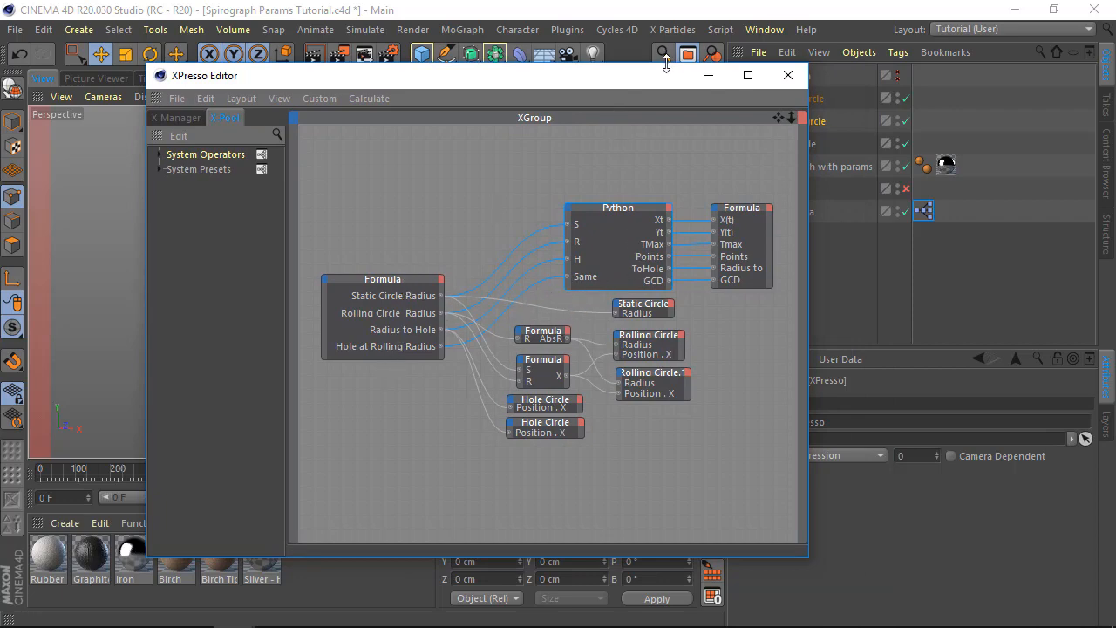
pyautogui.moveTo(654, 80); pyautogui.dragTo(0, 113)
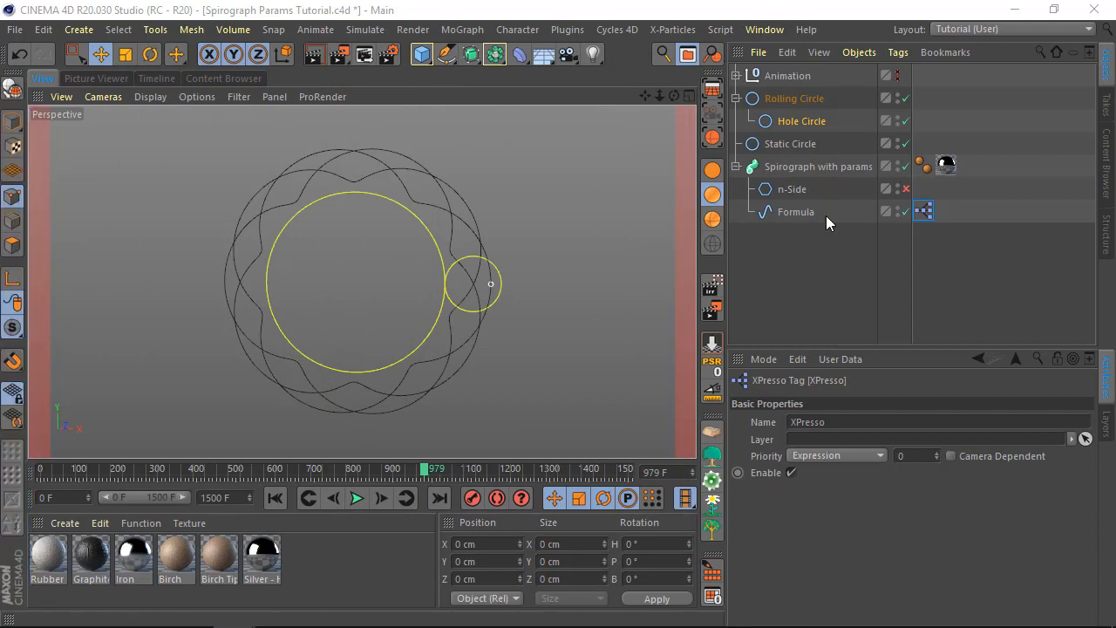
# Show only the Formula object's user Parameters with more room for them, and set the Rolling Circle Radius to 60.
pyautogui.click(790, 215)
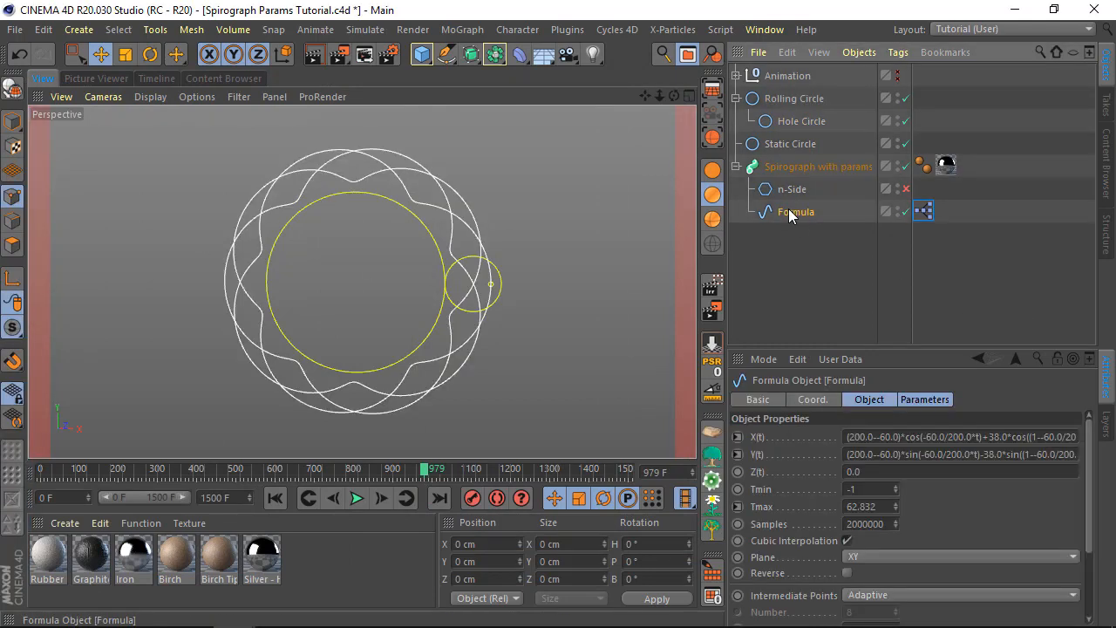
pyautogui.moveTo(943, 348); pyautogui.dragTo(943, 257)
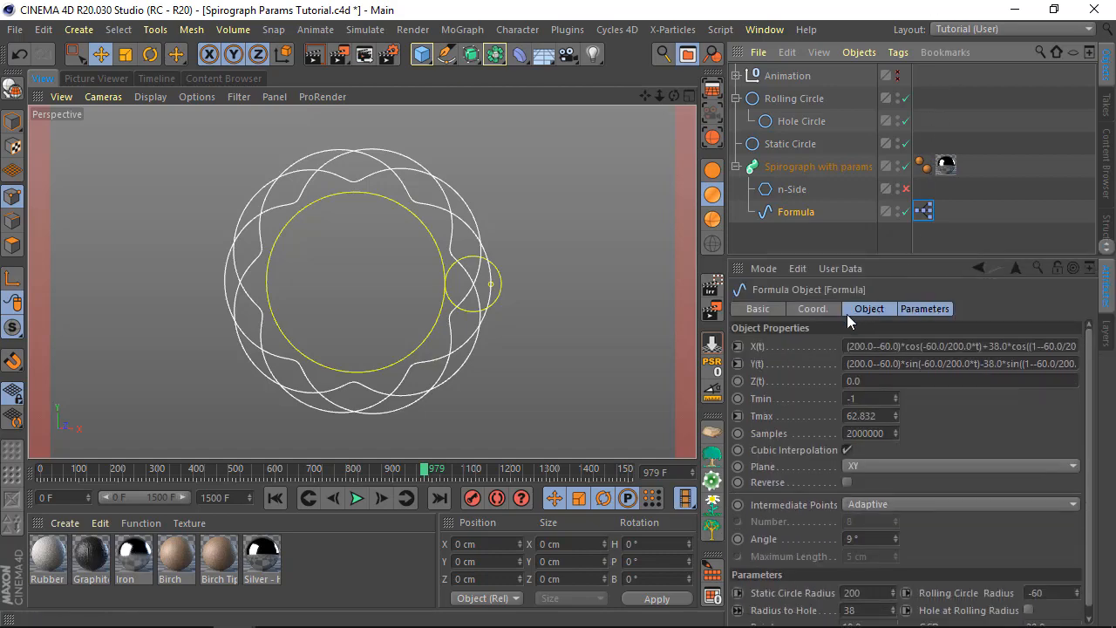
pyautogui.click(924, 308)
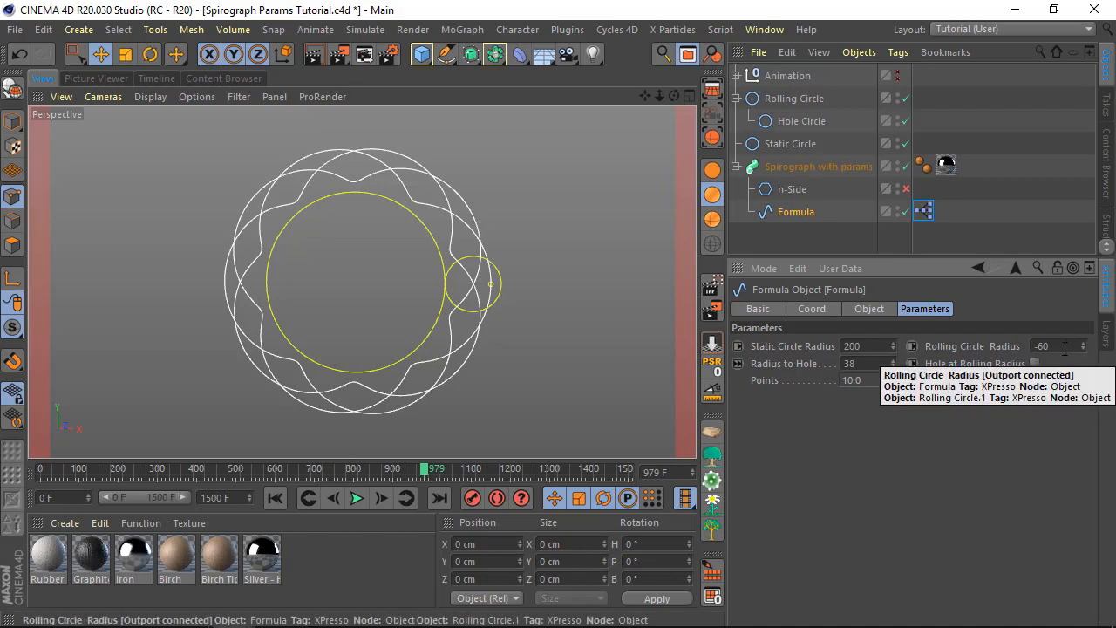
pyautogui.moveTo(1066, 347); pyautogui.dragTo(932, 349)
pyautogui.write('60')
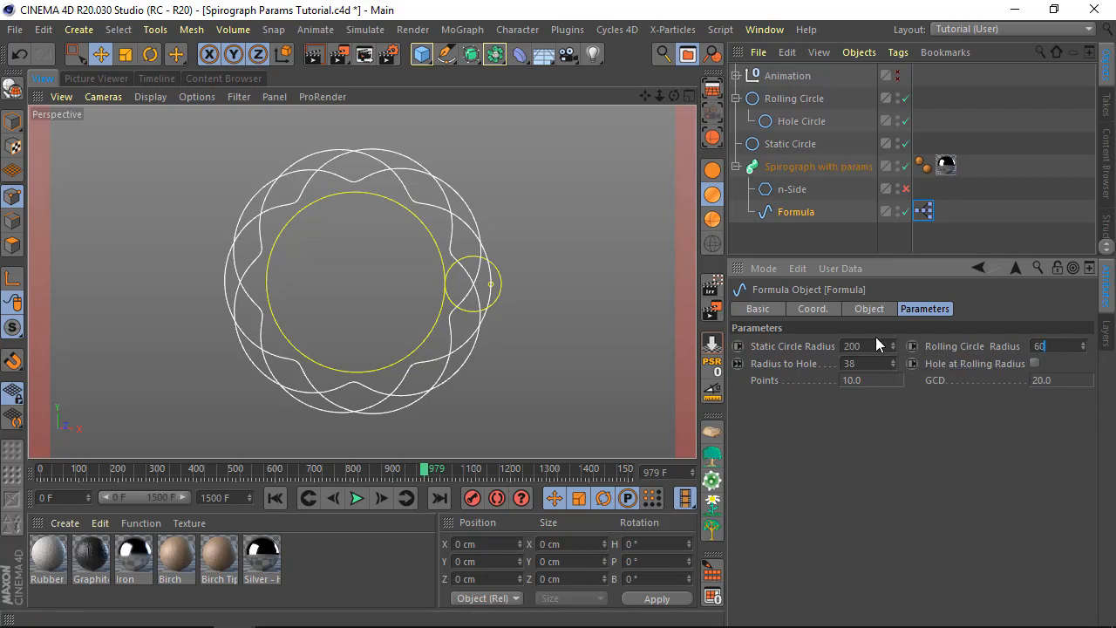
pyautogui.press('Return')
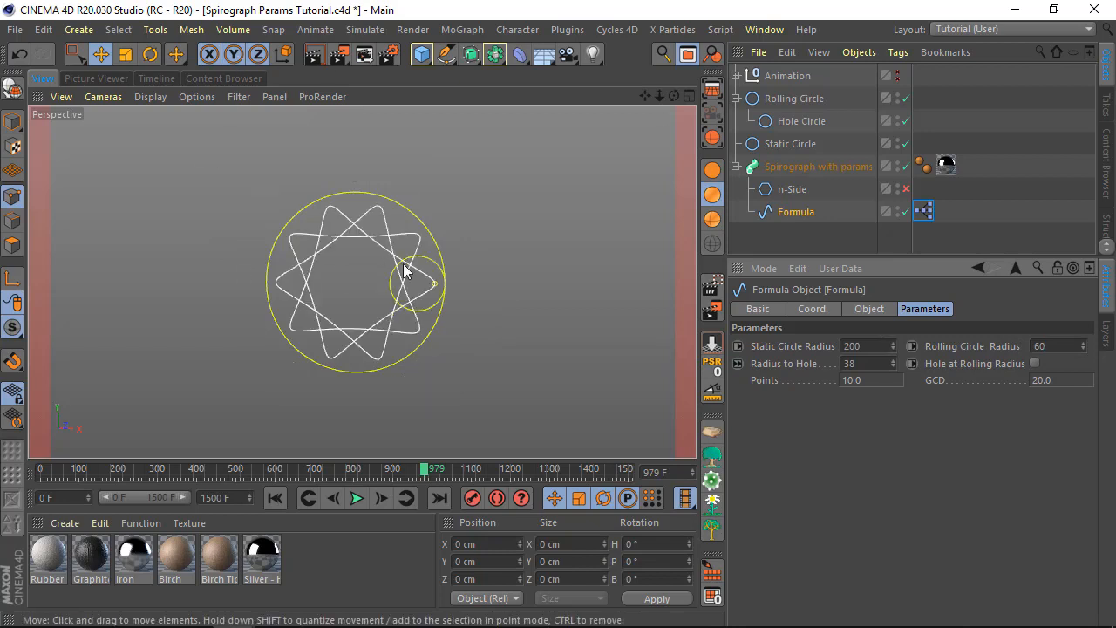
pyautogui.scroll(3, 410, 274)
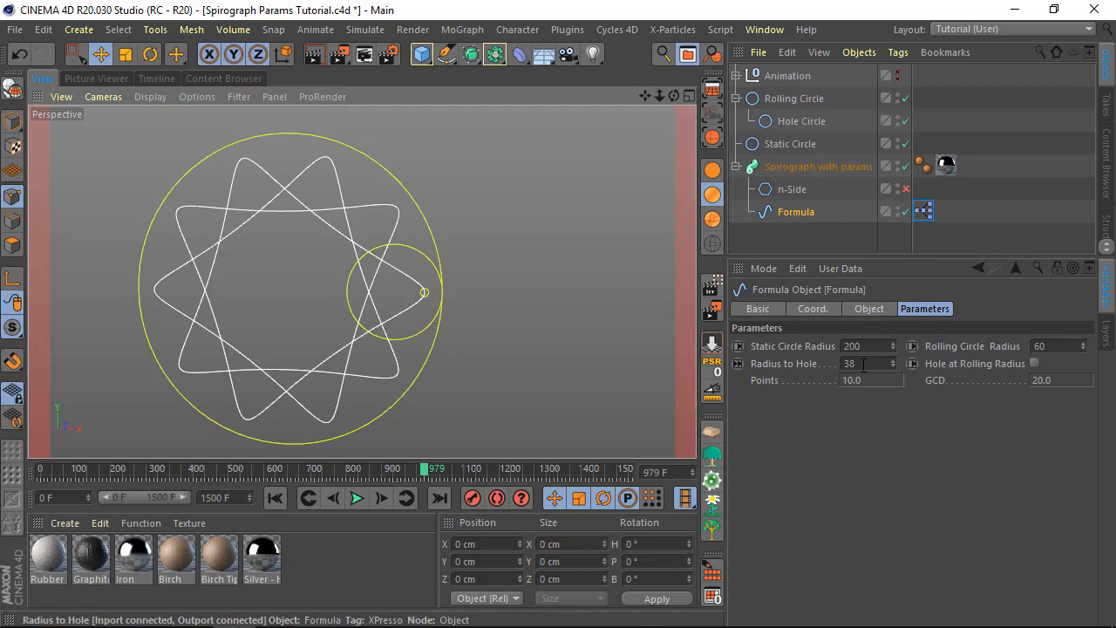
# Enable Hole at Rolling Radius, and nudge the Rolling Circle Radius up and back to 60 to refresh the hole position.
pyautogui.click(1035, 363)
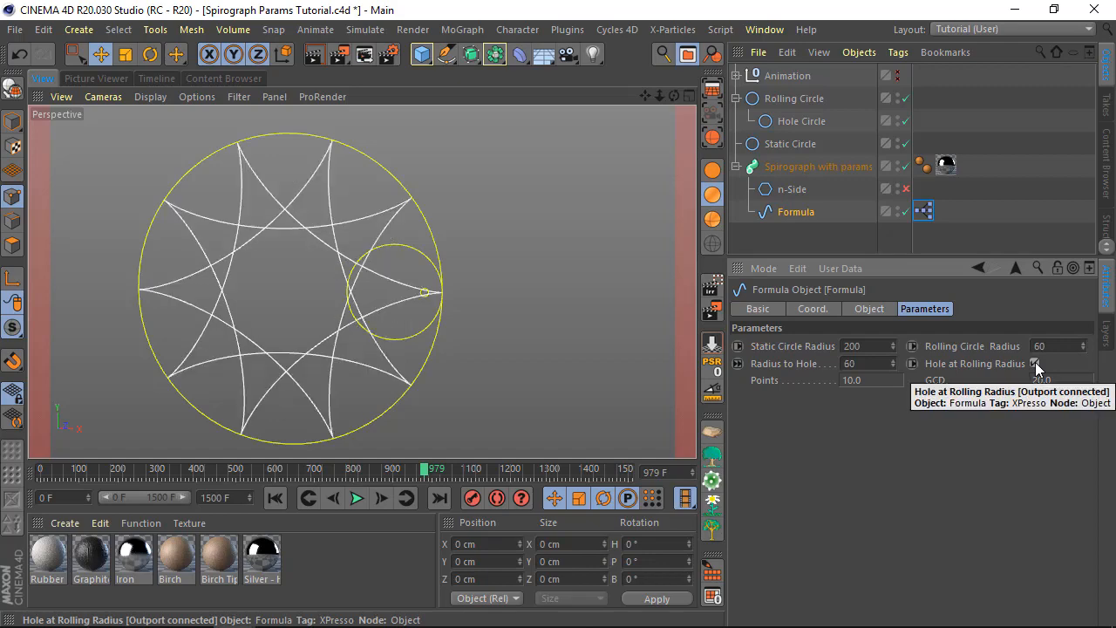
pyautogui.click(1084, 345)
pyautogui.click(1084, 349)
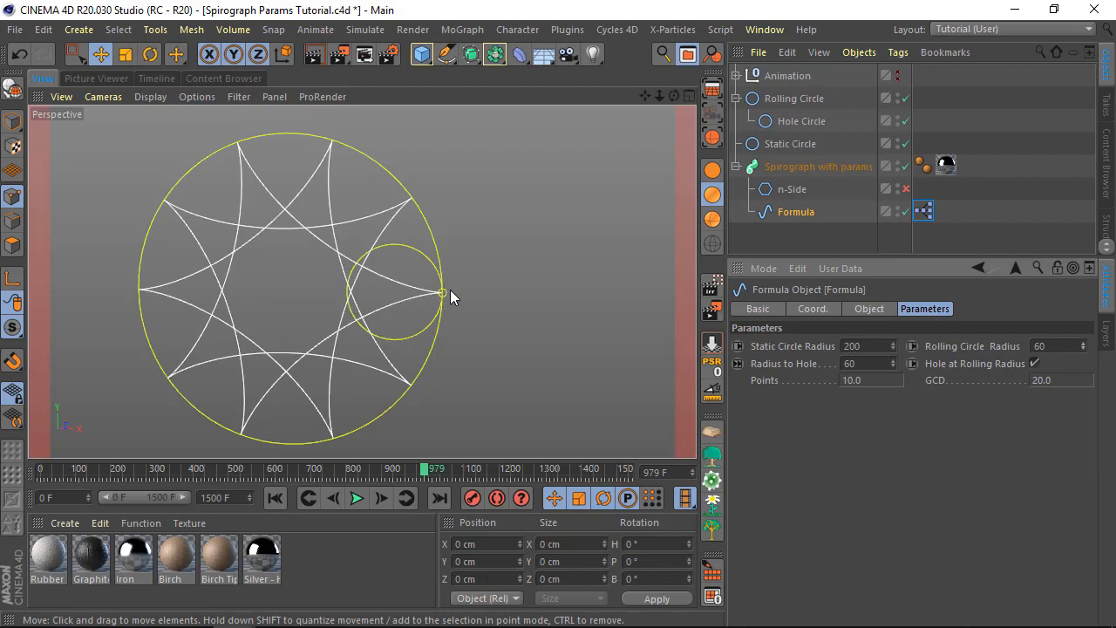
# Raise the Rolling Circle Radius in single increments to 68.
pyautogui.click(1084, 346)
pyautogui.click(1084, 346)
pyautogui.click(1084, 345)
pyautogui.click(1084, 345)
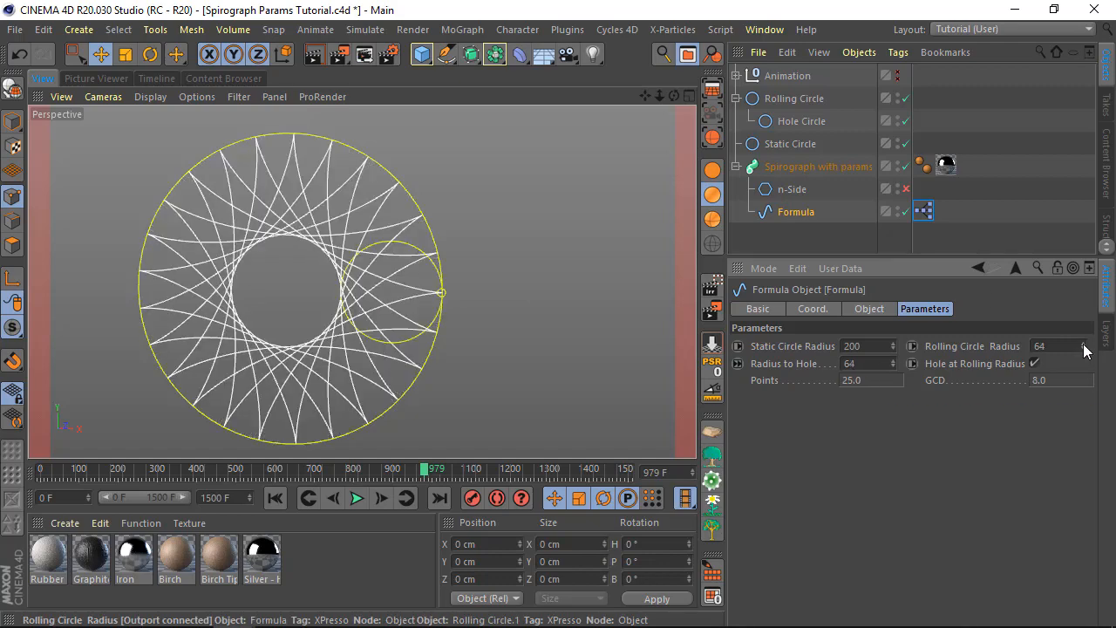
pyautogui.click(1084, 345)
pyautogui.click(1084, 346)
pyautogui.click(1084, 345)
pyautogui.click(1084, 345)
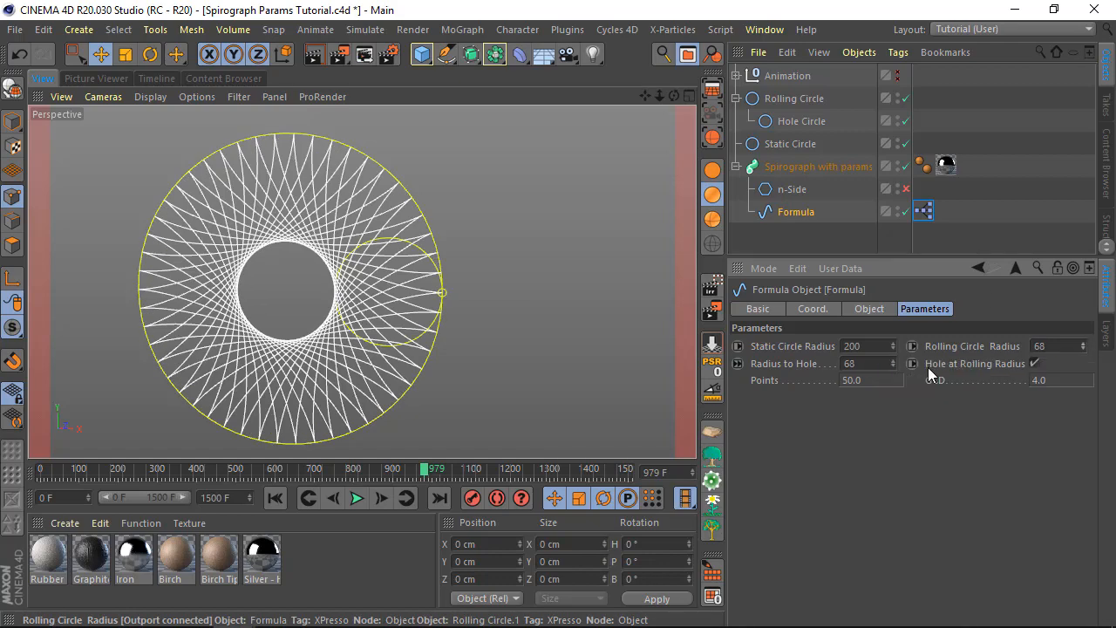
pyautogui.moveTo(893, 363)
pyautogui.mouseDown()
pyautogui.moveTo(911, 352)
pyautogui.moveTo(893, 364)
pyautogui.mouseUp()
# Review the Points, GCD and Hole at Rolling Radius definitions in the Formula's user data manager, and close it.
pyautogui.click(850, 267)
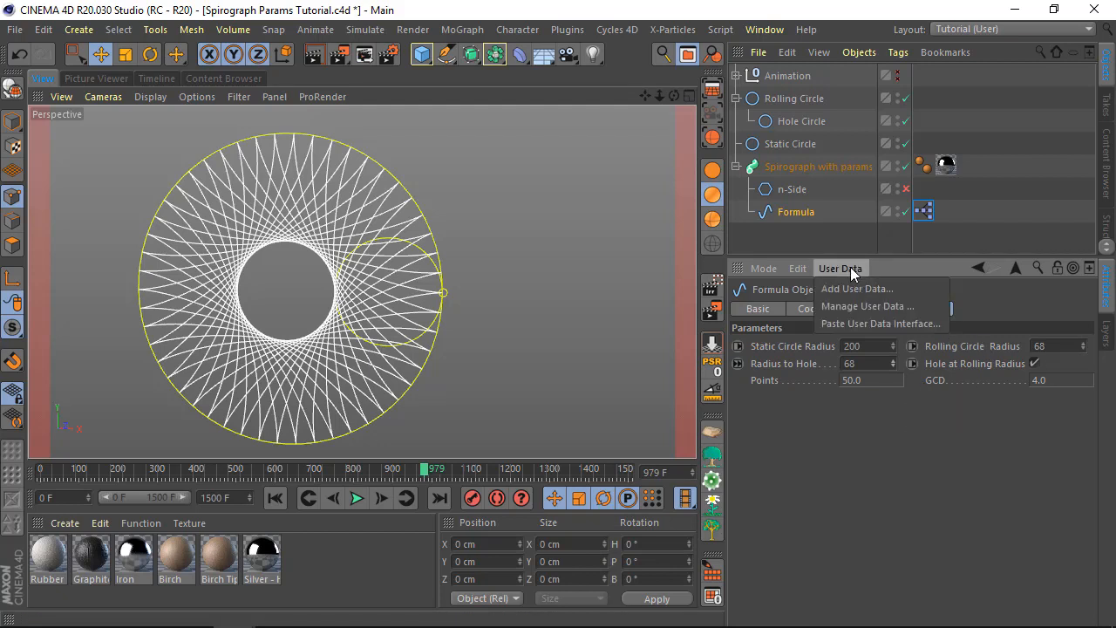
pyautogui.click(850, 304)
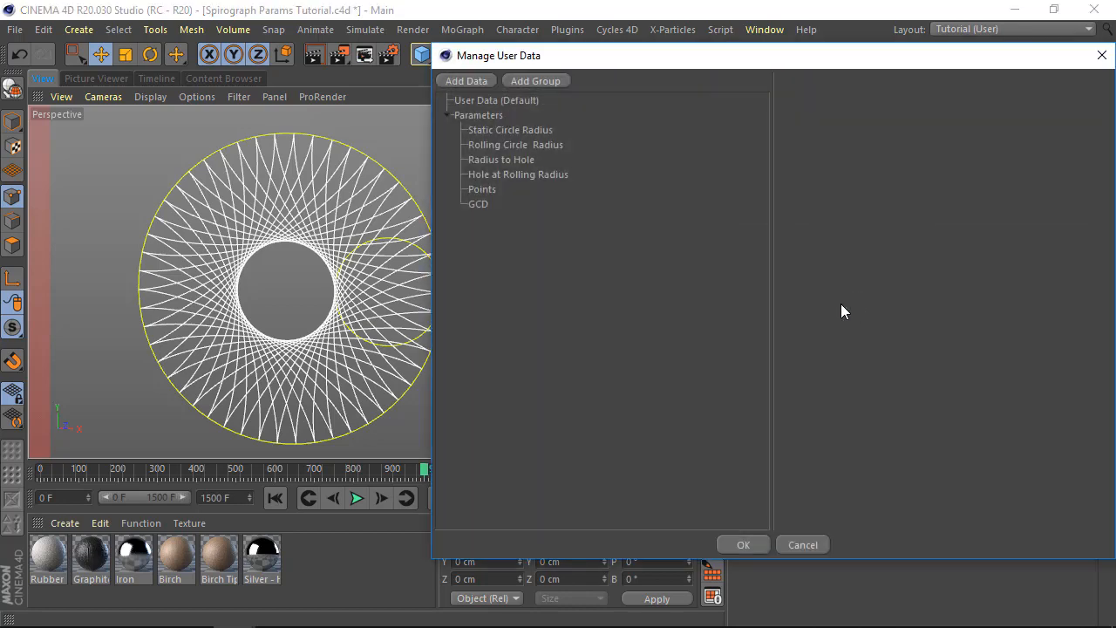
pyautogui.click(483, 189)
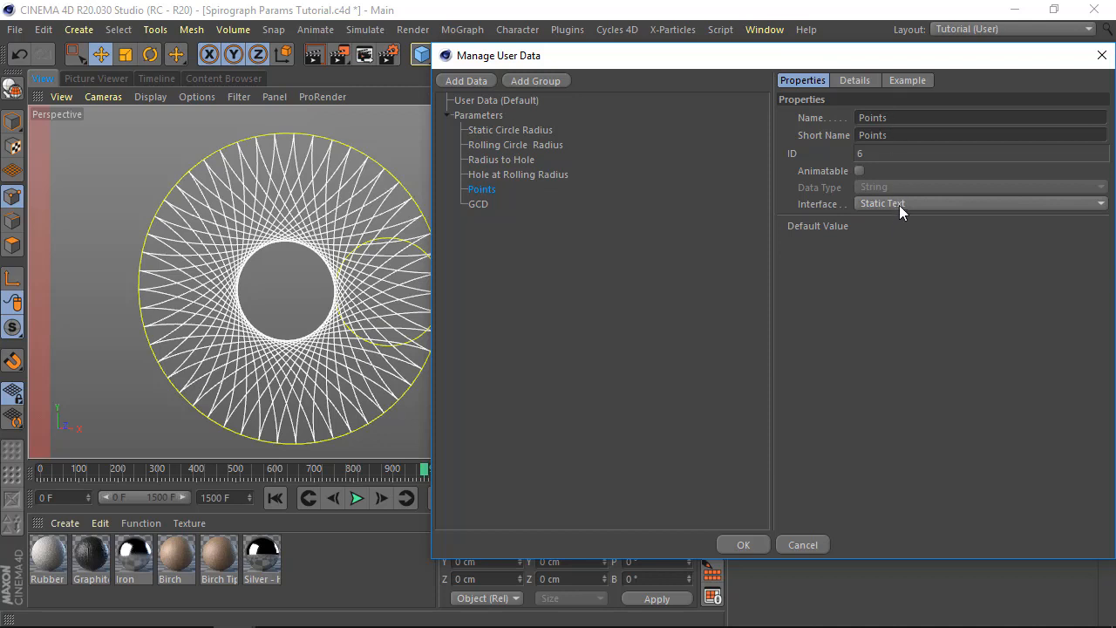
pyautogui.click(475, 204)
pyautogui.click(500, 175)
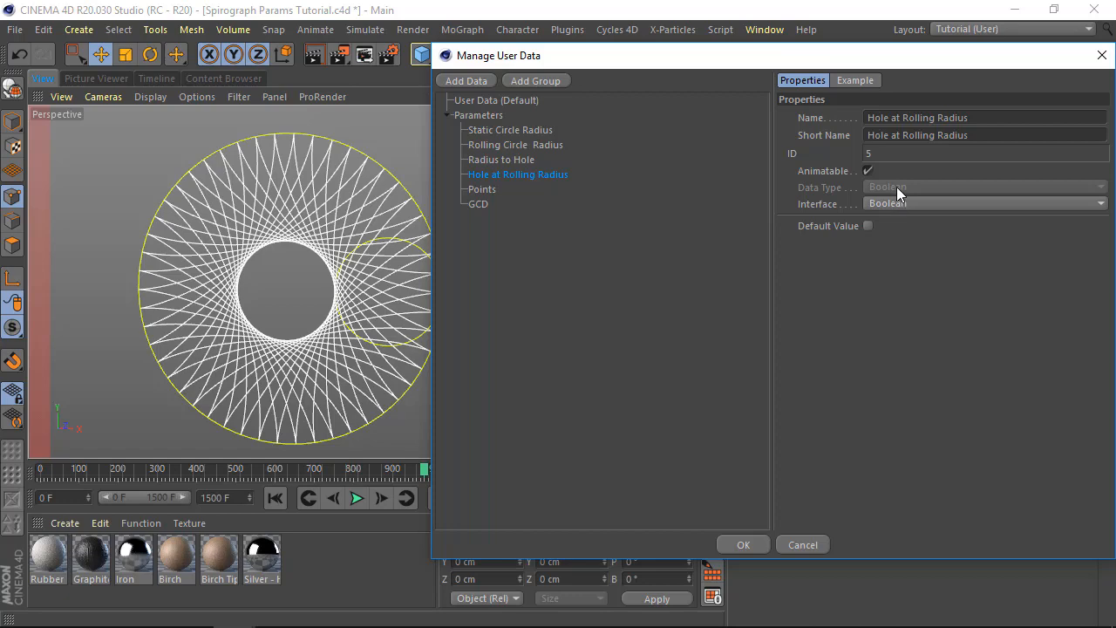
pyautogui.click(1102, 55)
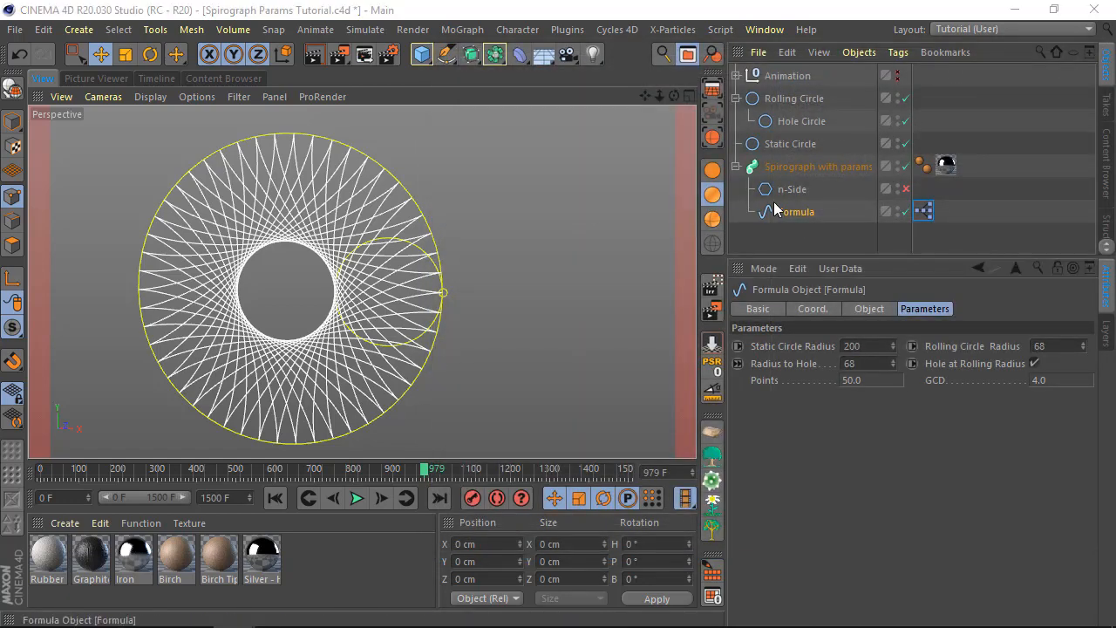
# Bring back the XPresso graph, open the Python node's code in the Expression Editor, and enlarge that window to show more code.
pyautogui.moveTo(0, 175); pyautogui.dragTo(449, 27)
pyautogui.click(531, 163)
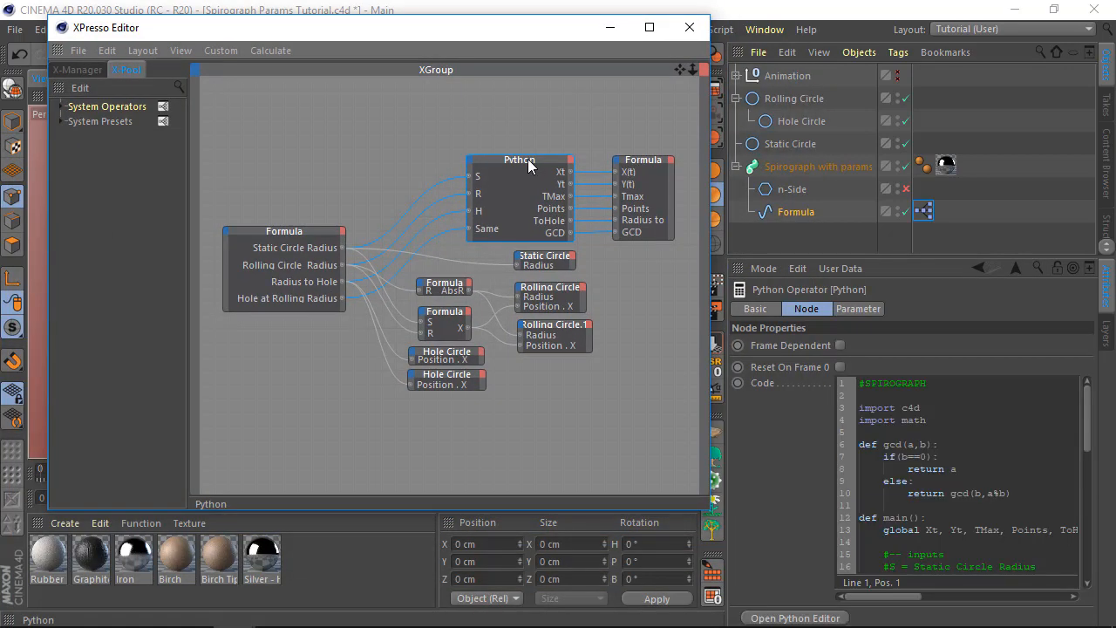
pyautogui.click(782, 618)
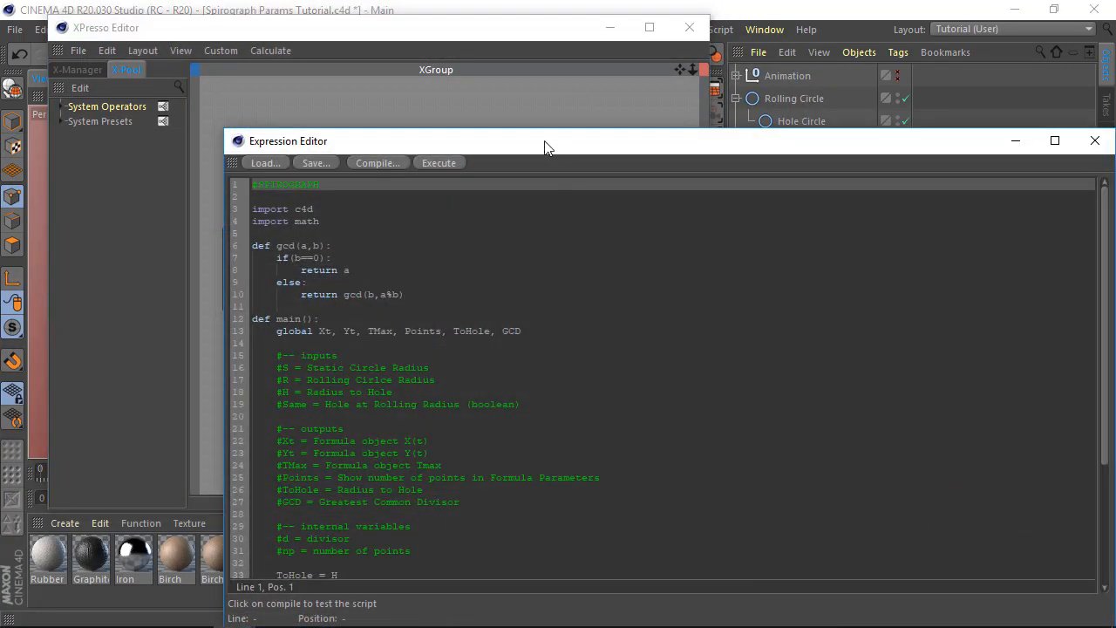
pyautogui.scroll(-5, 451, 403)
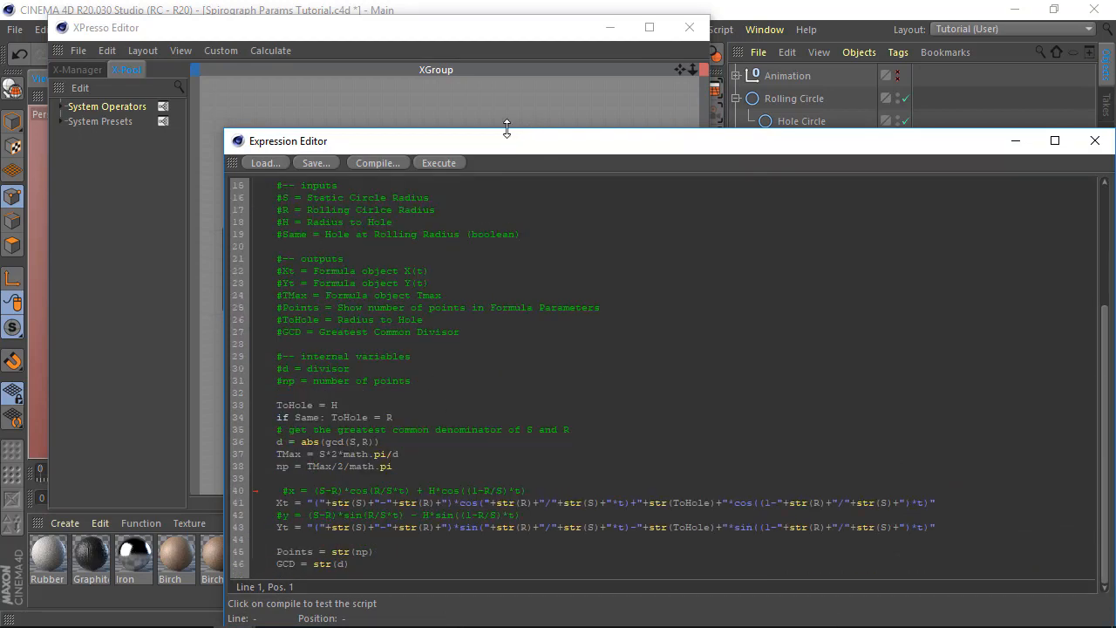
pyautogui.moveTo(508, 130); pyautogui.dragTo(500, 13)
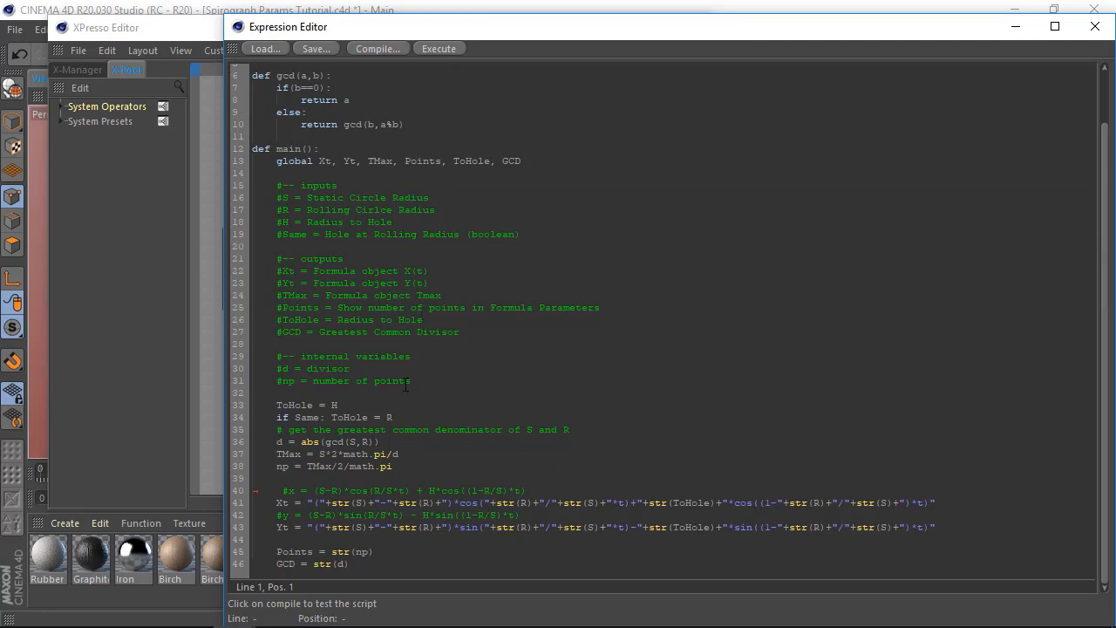
# Place the Python code beside the node graph, and highlight the ToHole = H and if Same: ToHole = R lines.
pyautogui.click(274, 406)
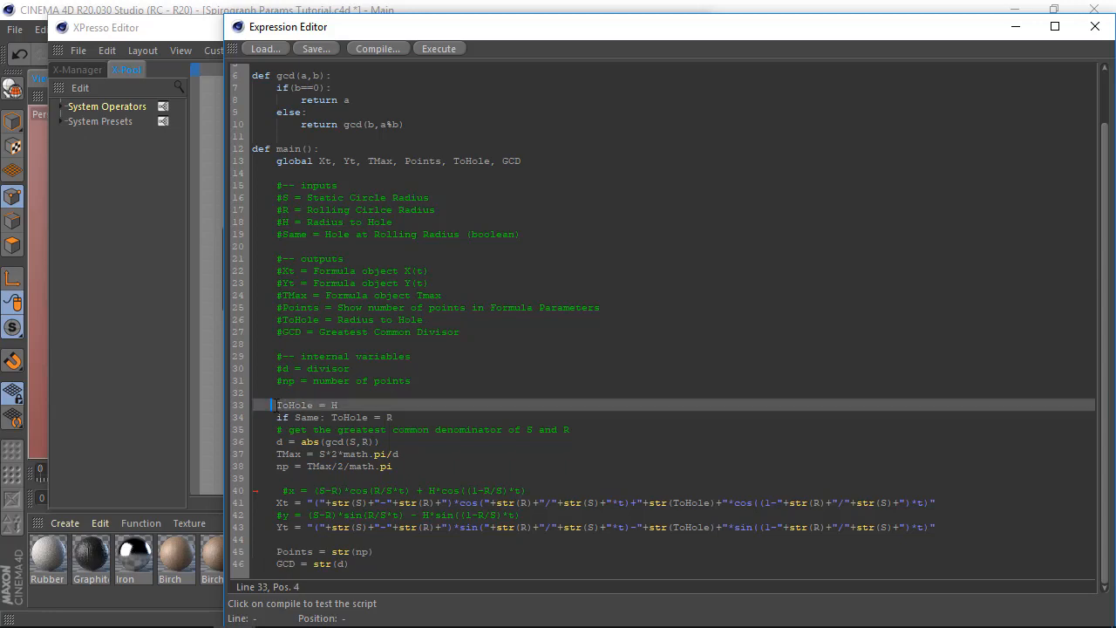
pyautogui.moveTo(274, 406); pyautogui.dragTo(377, 403)
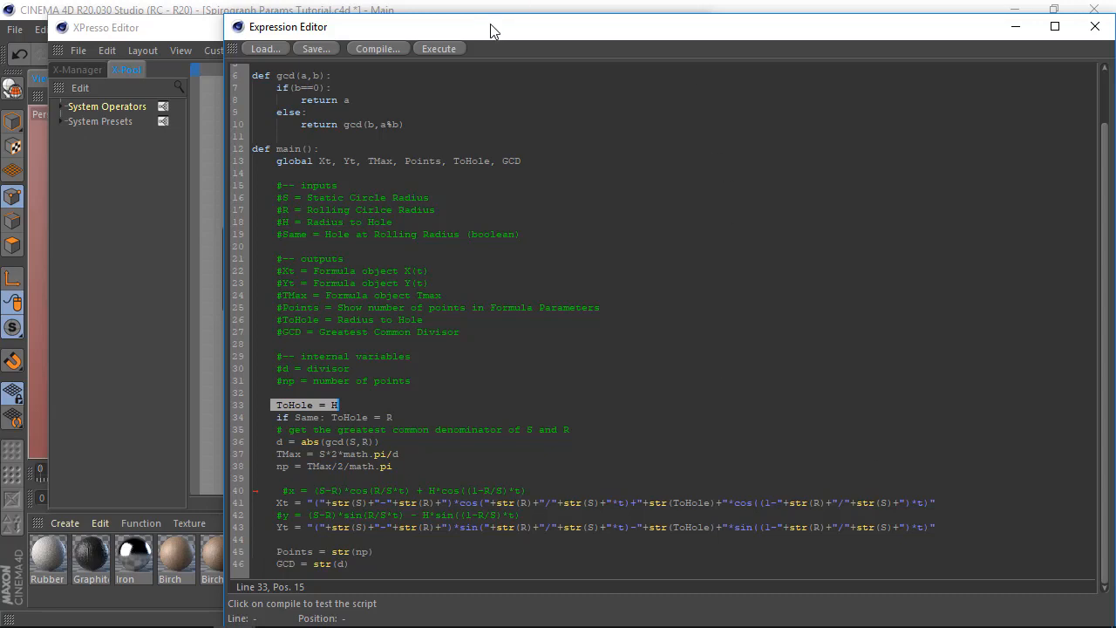
pyautogui.moveTo(487, 34); pyautogui.dragTo(878, 20)
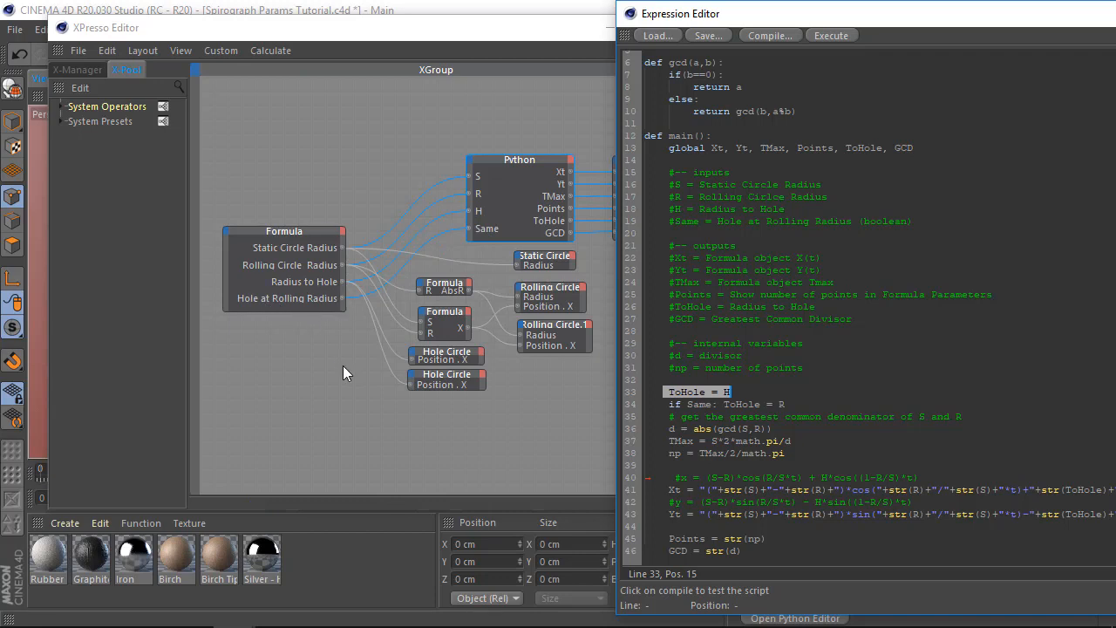
pyautogui.click(348, 319)
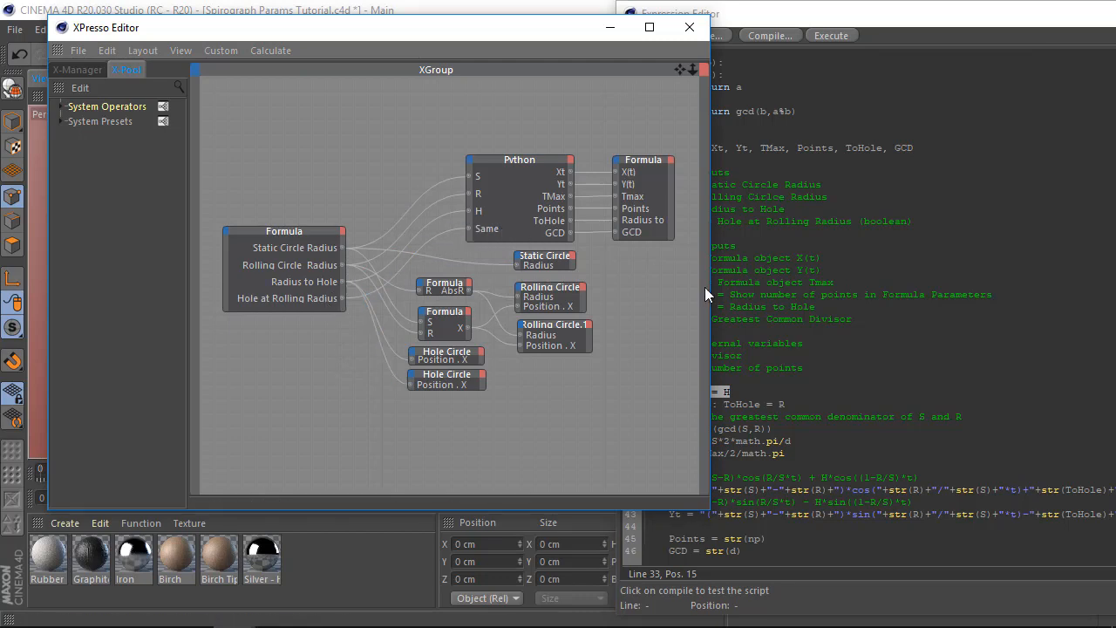
pyautogui.click(900, 344)
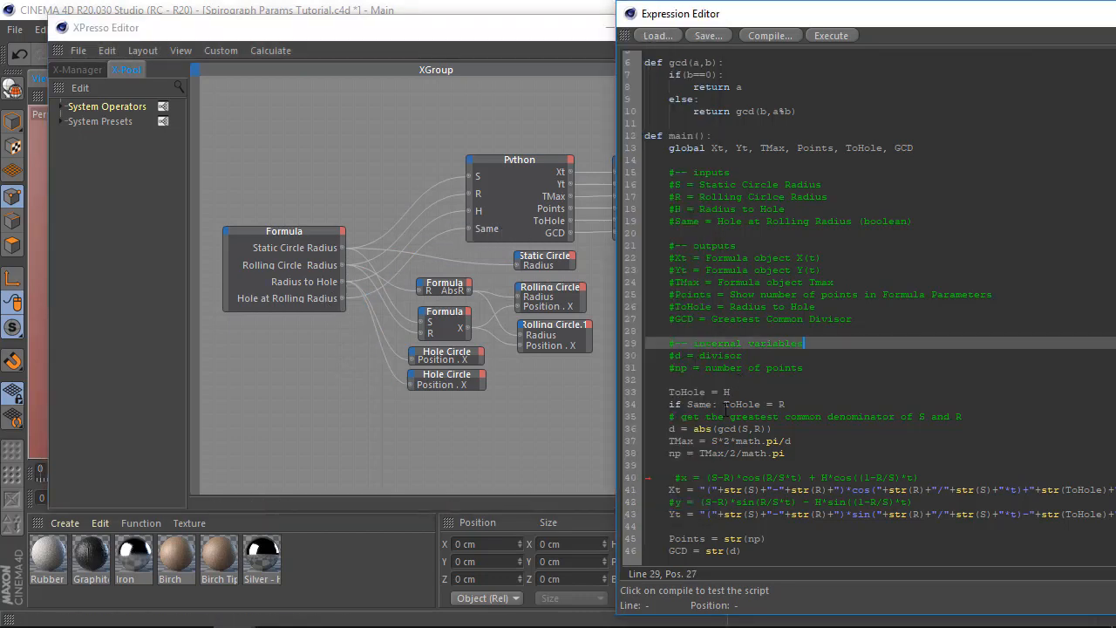
pyautogui.moveTo(664, 393); pyautogui.dragTo(823, 406)
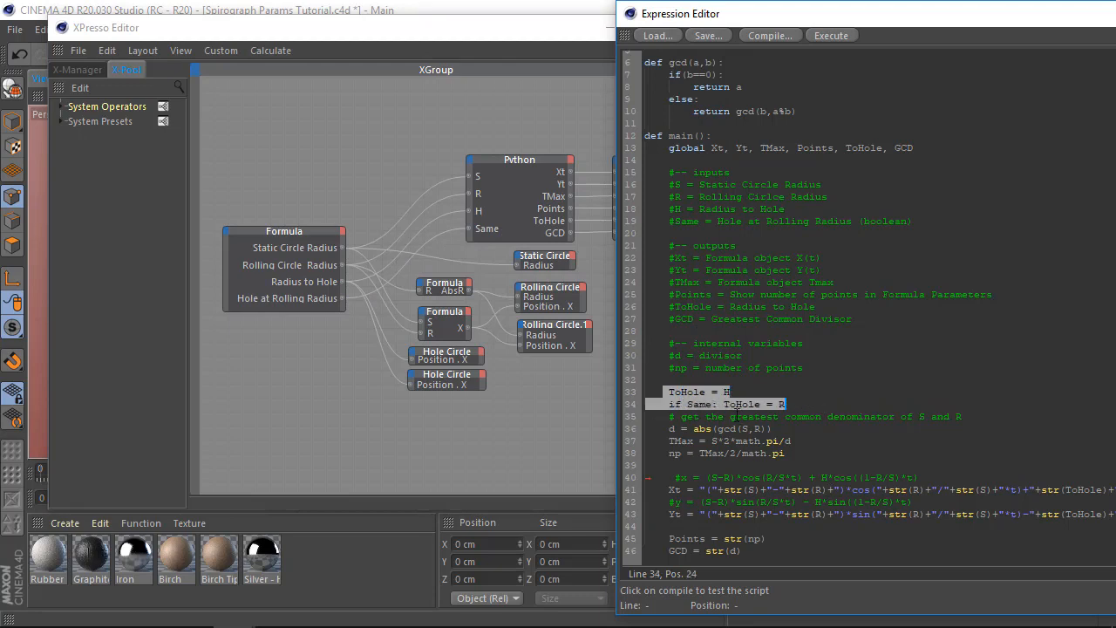
# Highlight the Points, ToHole and GCD outputs in the Python code's global line, and close the Expression Editor.
pyautogui.click(795, 390)
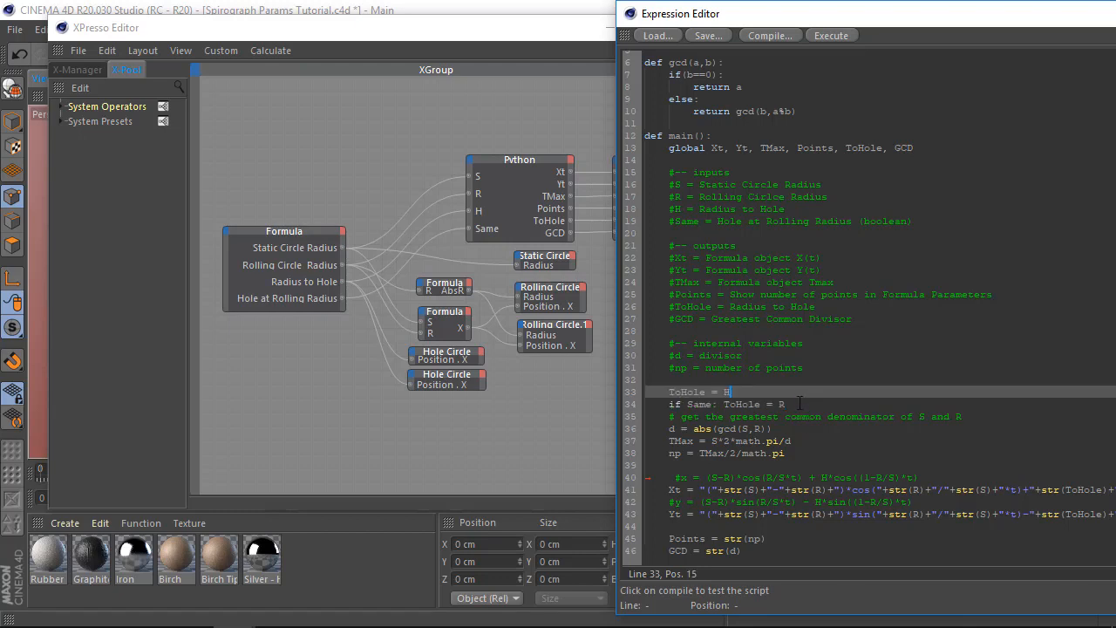
pyautogui.click(800, 403)
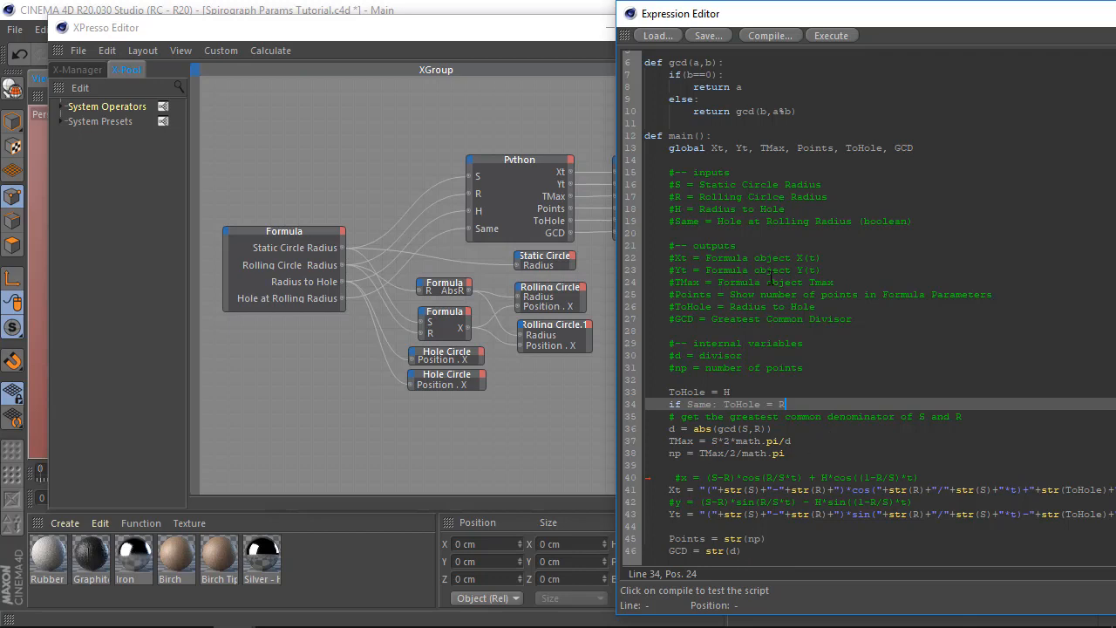
pyautogui.click(796, 148)
pyautogui.moveTo(801, 152); pyautogui.dragTo(932, 152)
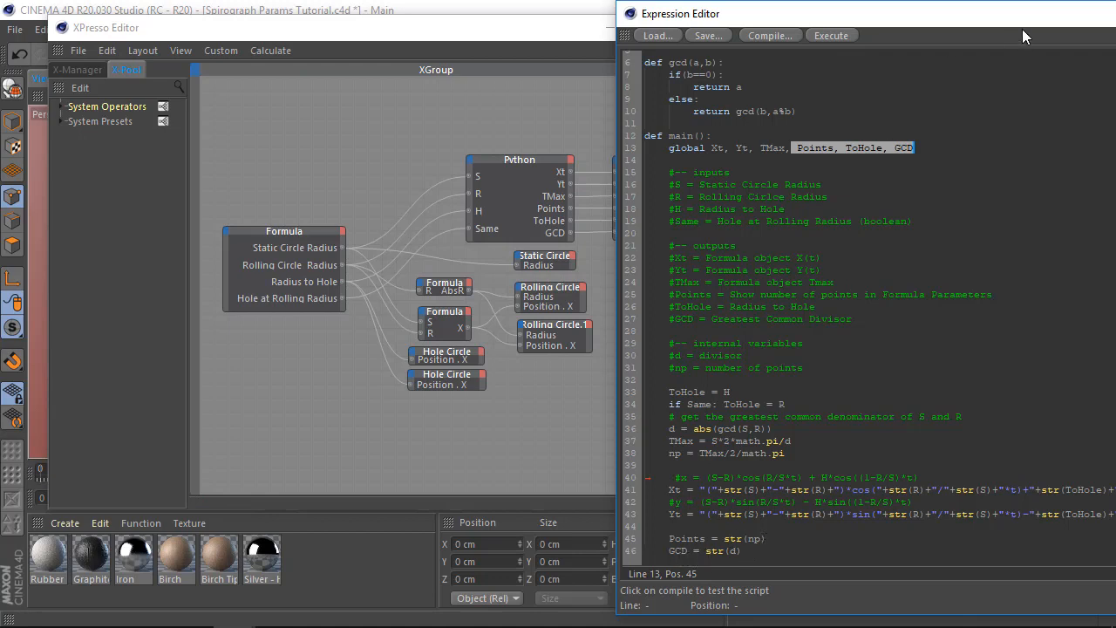
pyautogui.moveTo(1049, 19); pyautogui.dragTo(478, 18)
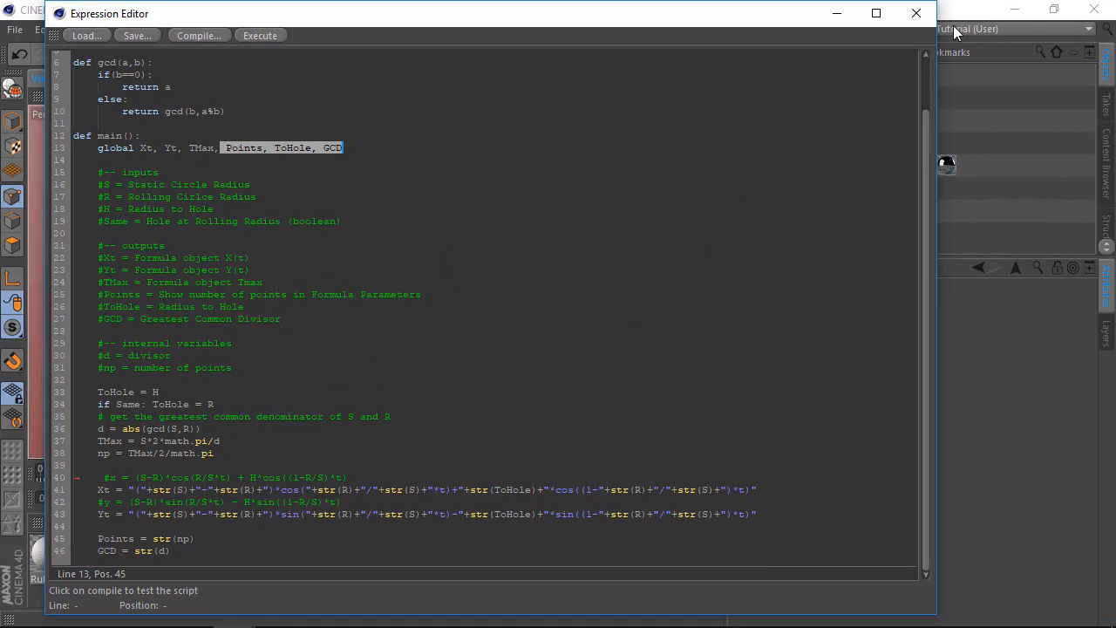
pyautogui.click(916, 13)
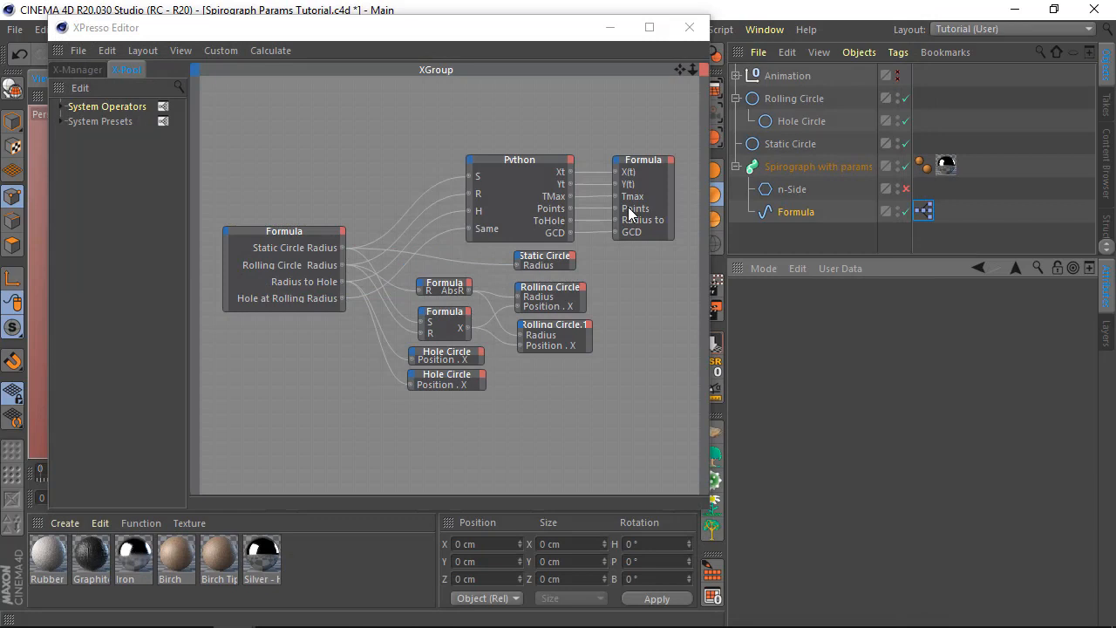
# Widen the output Formula node and the XPresso window to fit the full port names, reselect the Formula object, and close the graph.
pyautogui.click(792, 212)
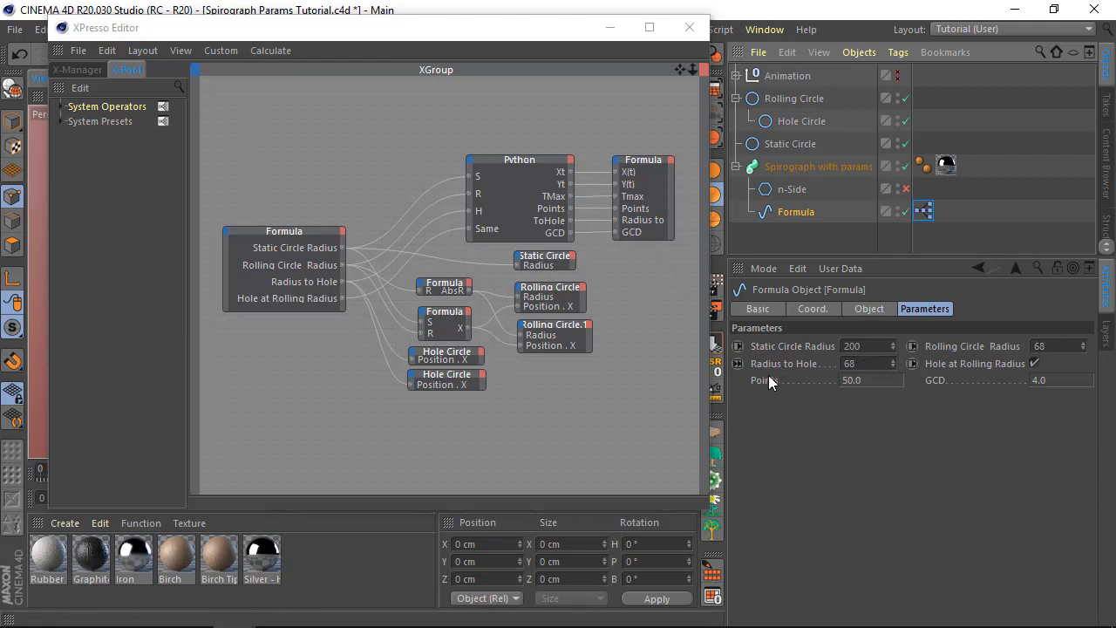
pyautogui.moveTo(676, 218); pyautogui.dragTo(698, 224)
pyautogui.click(697, 220)
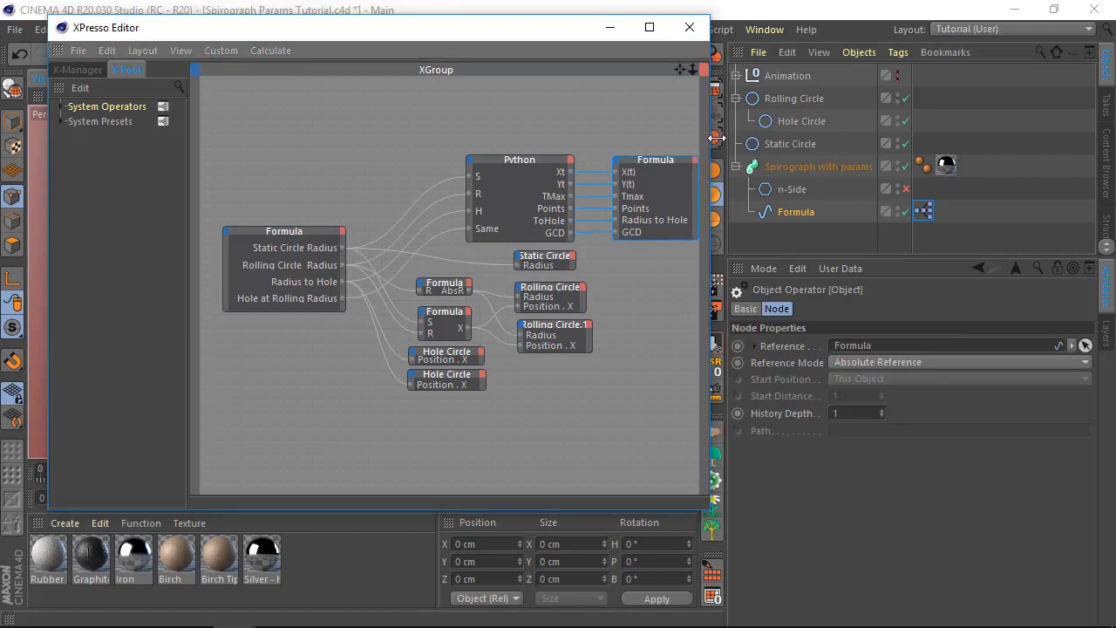
pyautogui.moveTo(715, 136); pyautogui.dragTo(733, 136)
pyautogui.click(798, 212)
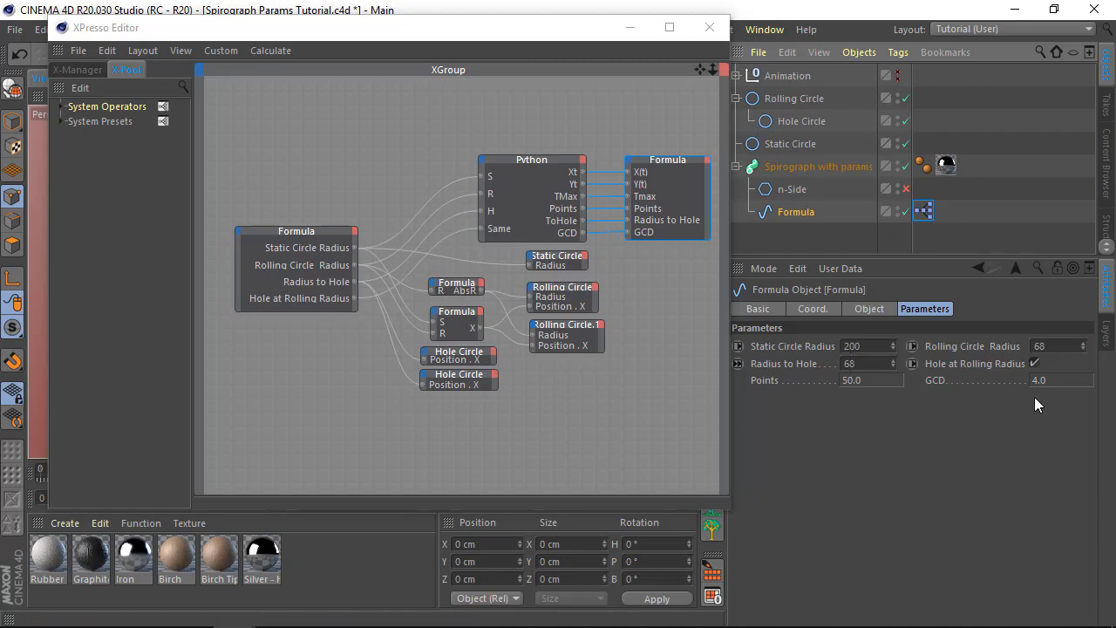
pyautogui.click(708, 28)
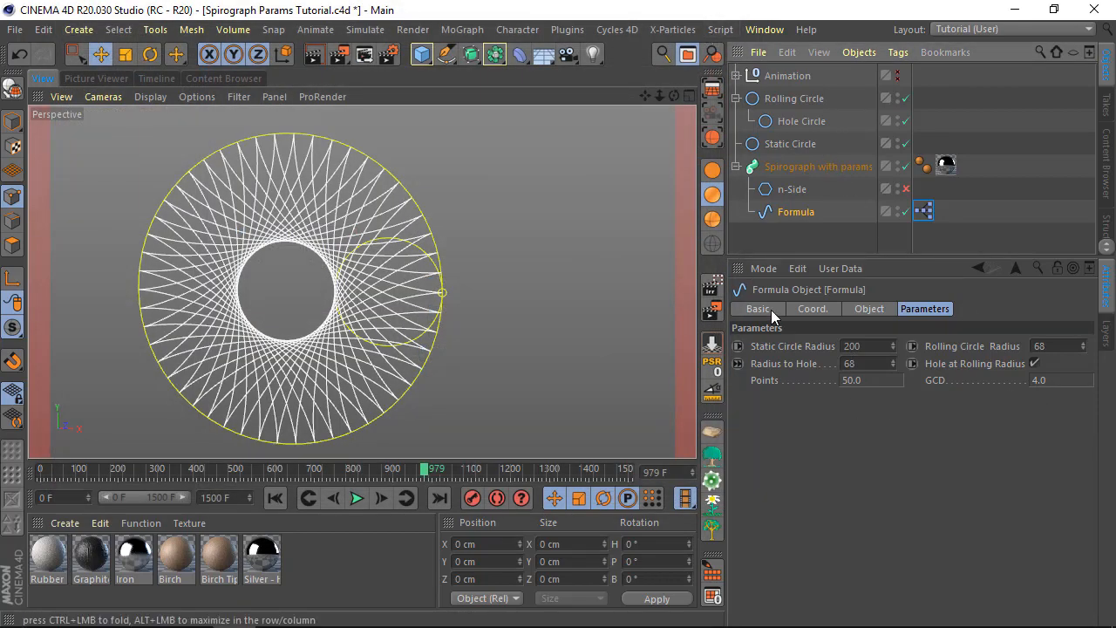
# Raise the Rolling Circle Radius to 70, turn off Hole at Rolling Radius, and vary Radius to Hole to 104, 49 and 53.
pyautogui.click(1085, 342)
pyautogui.click(1086, 343)
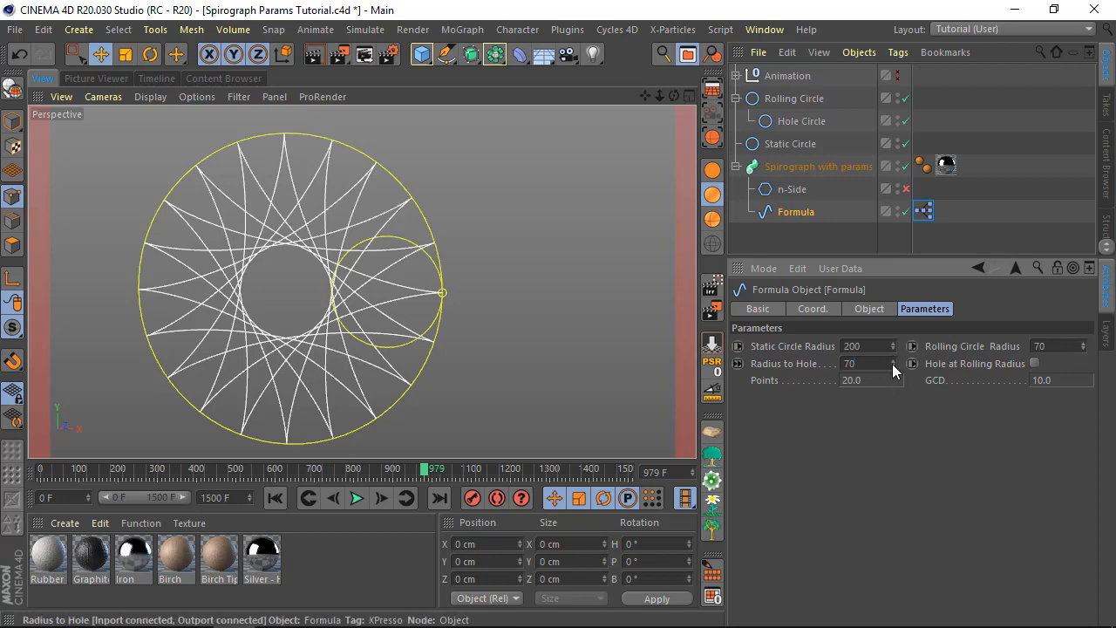
pyautogui.moveTo(892, 364); pyautogui.dragTo(892, 344)
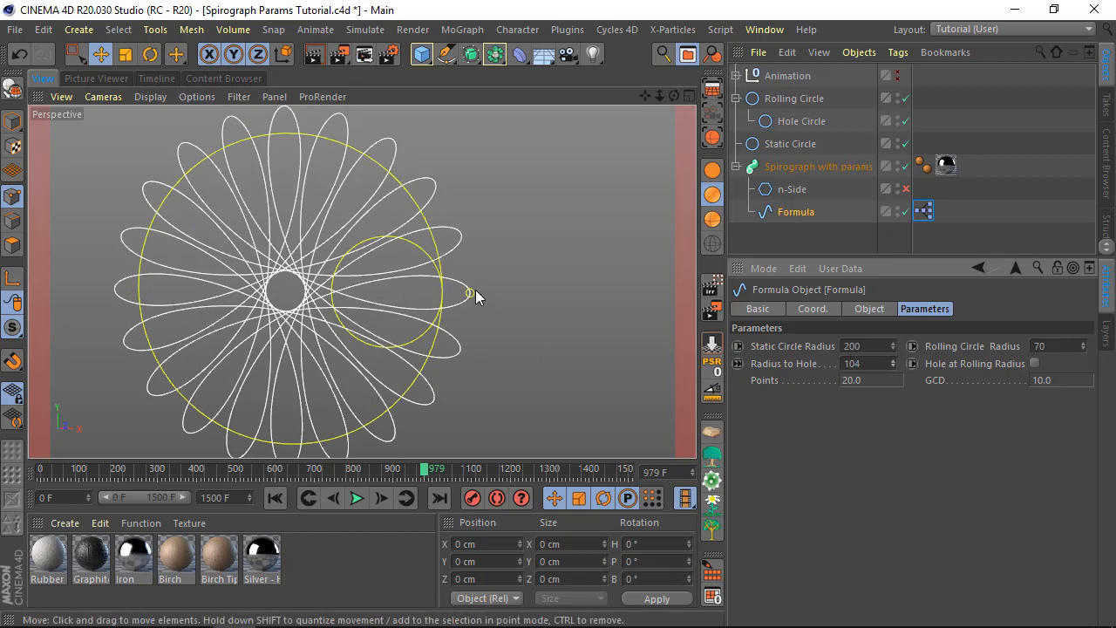
pyautogui.moveTo(893, 362)
pyautogui.mouseDown()
pyautogui.moveTo(893, 351)
pyautogui.moveTo(893, 379)
pyautogui.mouseUp()
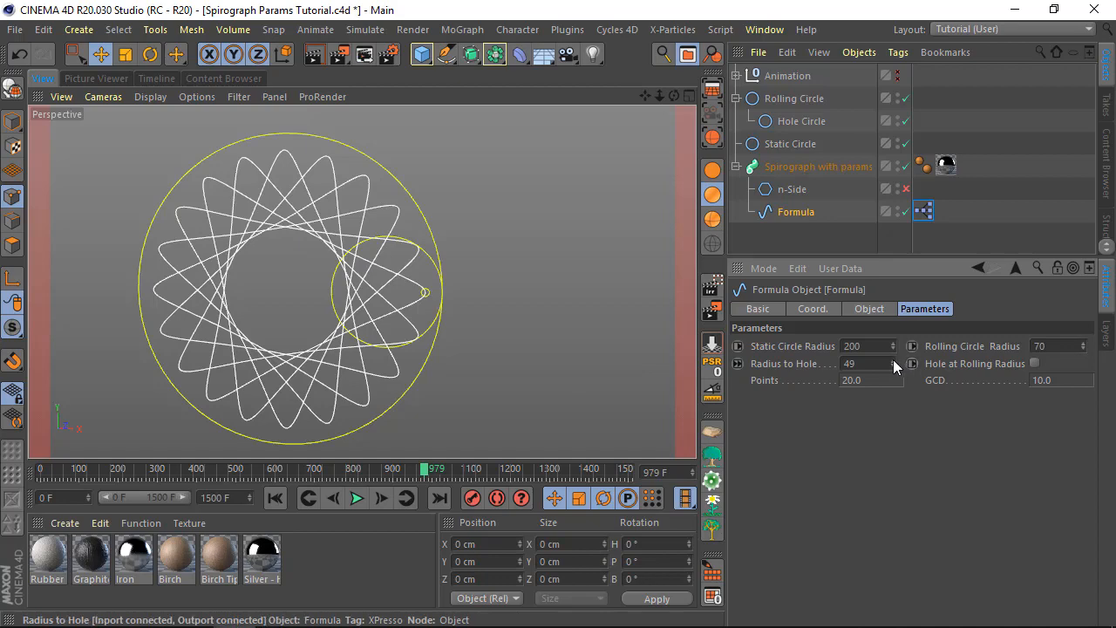
pyautogui.moveTo(893, 360)
pyautogui.mouseDown()
pyautogui.moveTo(892, 295)
pyautogui.moveTo(892, 348)
pyautogui.mouseUp()
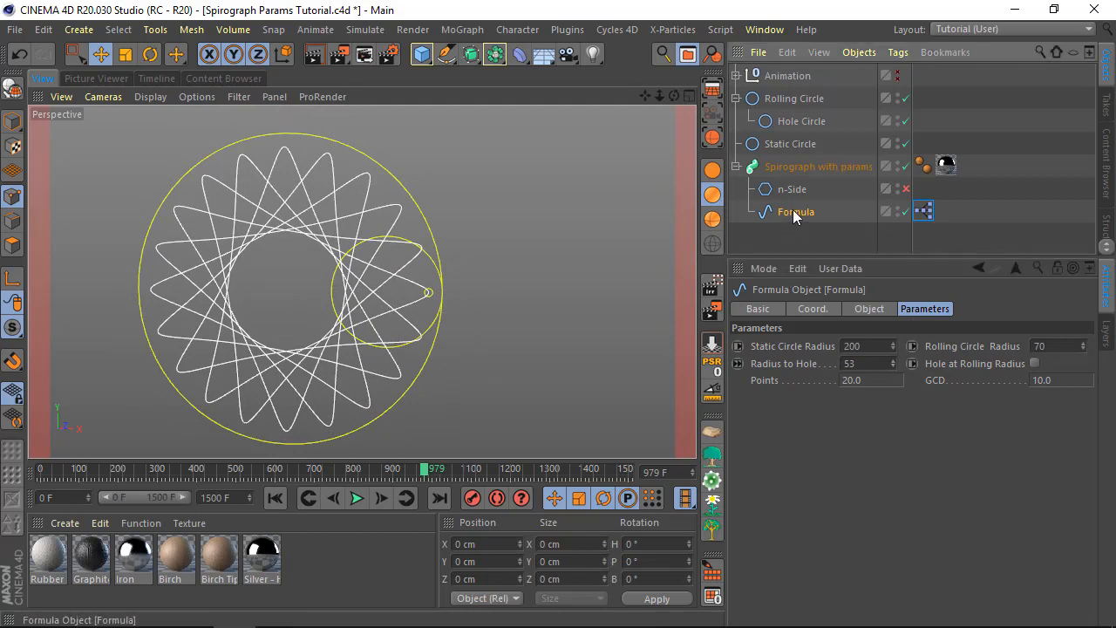
# Enable the n-Side profile of the Spirograph with params sweep, and disable the Rolling, Hole and Static Circles.
pyautogui.click(796, 165)
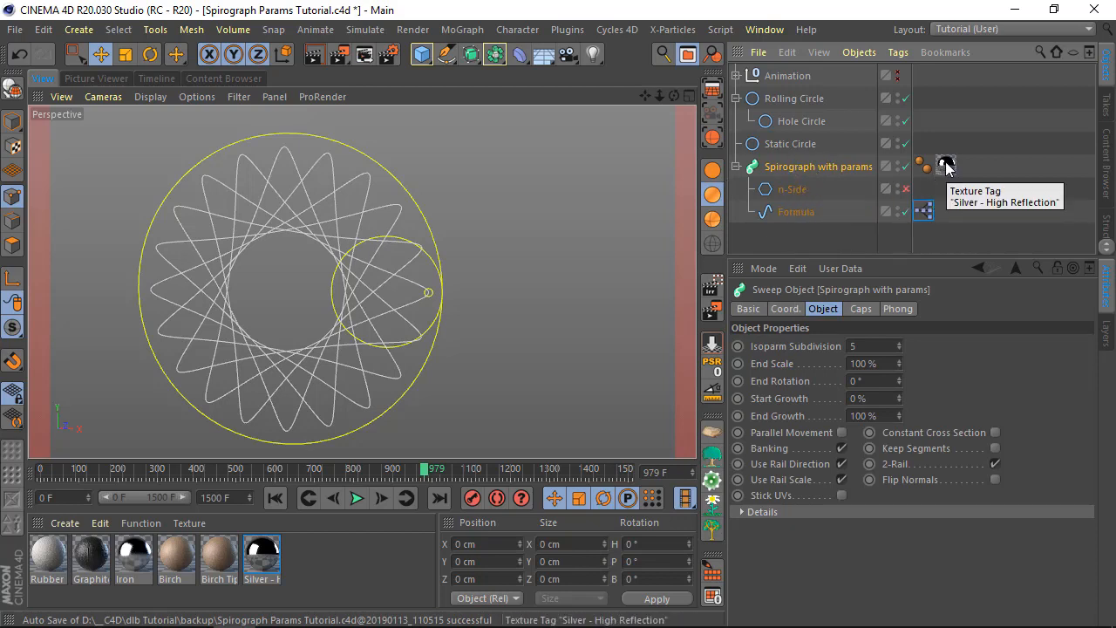
pyautogui.click(790, 192)
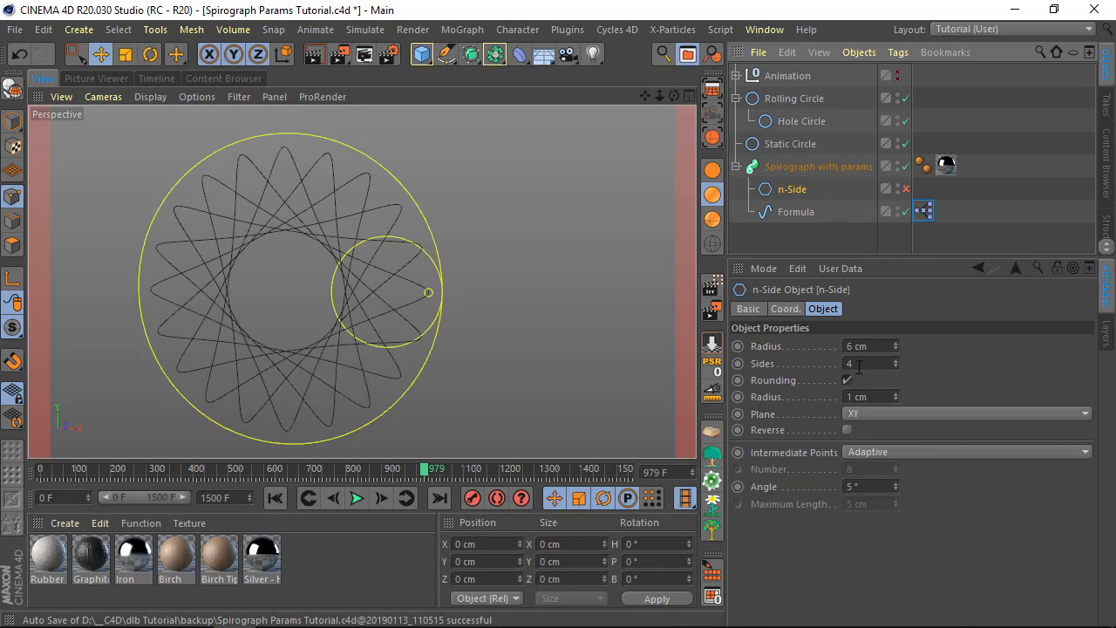
pyautogui.click(906, 189)
pyautogui.scroll(5, 266, 328)
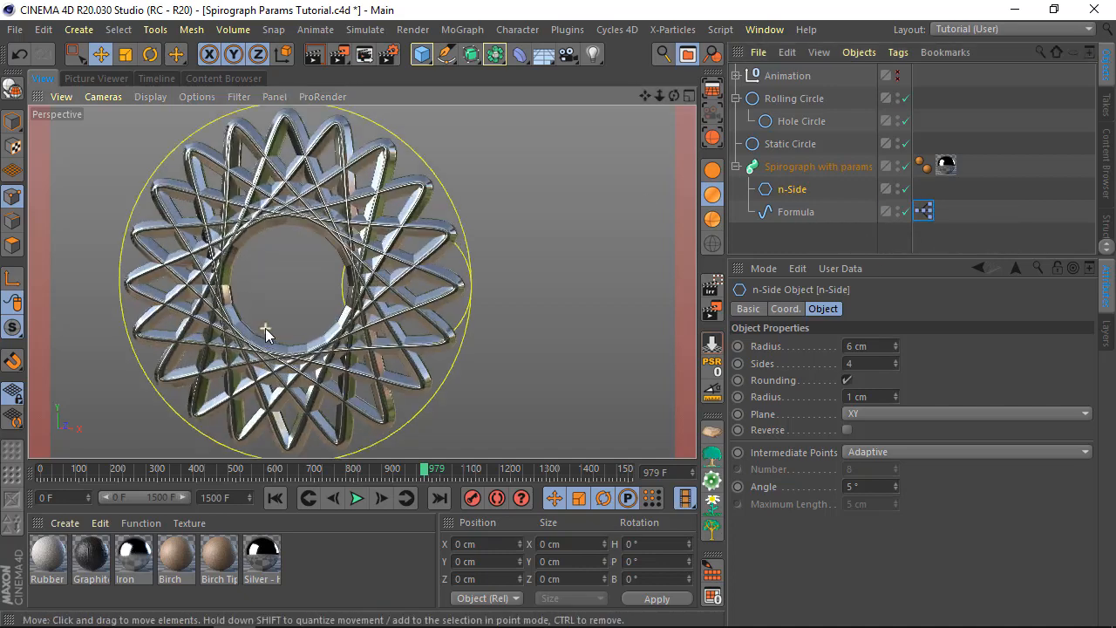
pyautogui.moveTo(603, 265)
pyautogui.keyDown('alt'); pyautogui.mouseDown()
pyautogui.moveTo(633, 319)
pyautogui.moveTo(645, 239)
pyautogui.moveTo(578, 215)
pyautogui.moveTo(580, 260)
pyautogui.moveTo(603, 267)
pyautogui.mouseUp(); pyautogui.keyUp('alt')
pyautogui.scroll(-5, 308, 334)
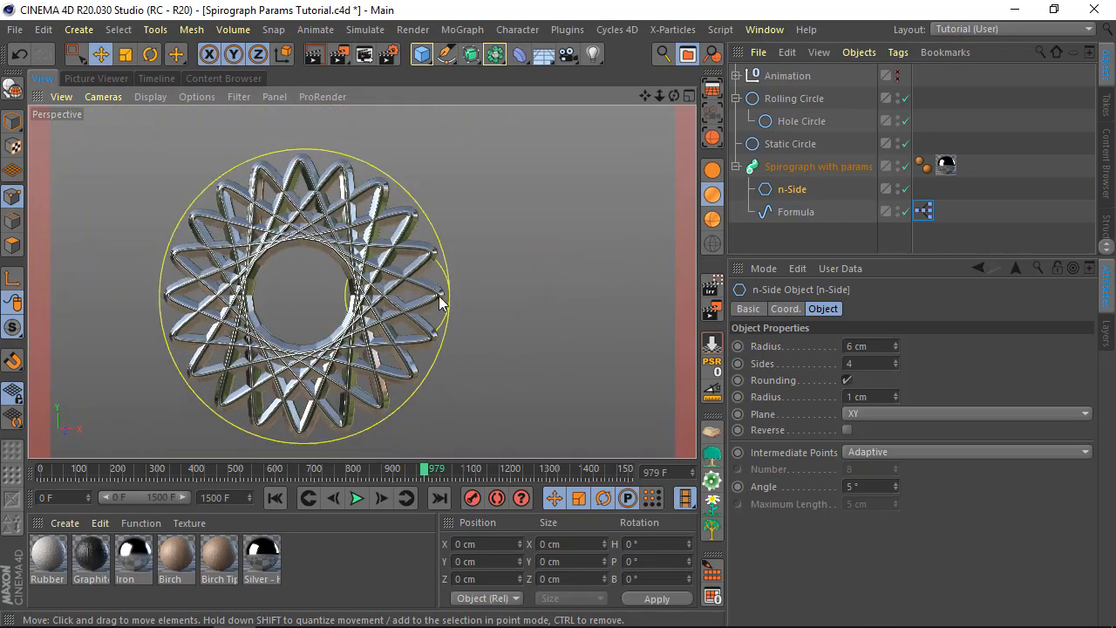
pyautogui.keyDown('alt'); pyautogui.moveTo(441, 299); pyautogui.dragTo(503, 278, button='middle'); pyautogui.keyUp('alt')
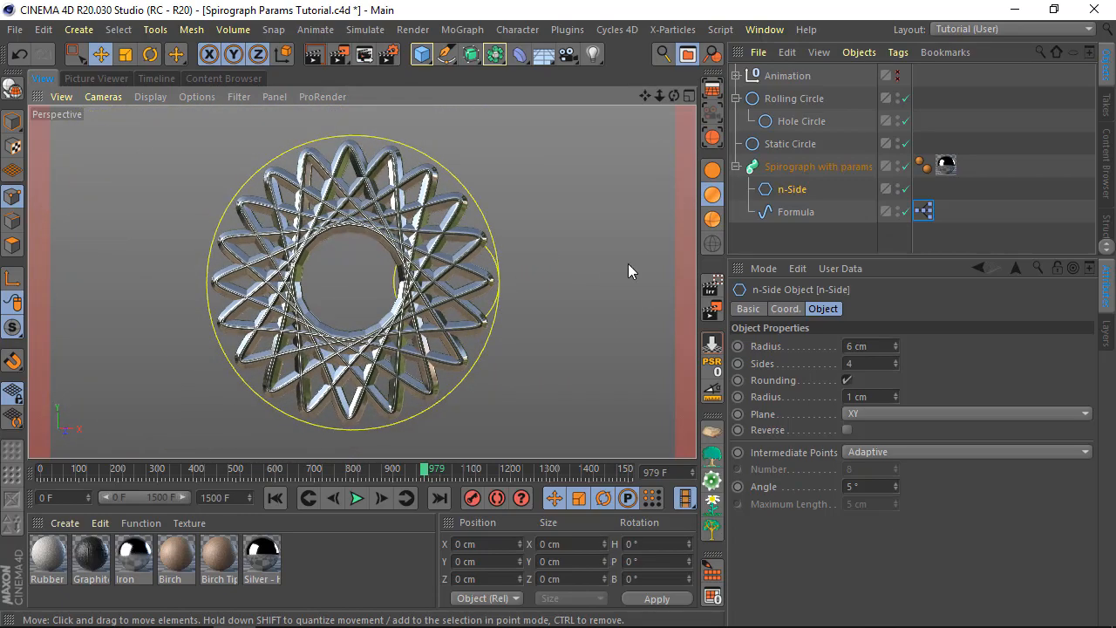
pyautogui.click(906, 98)
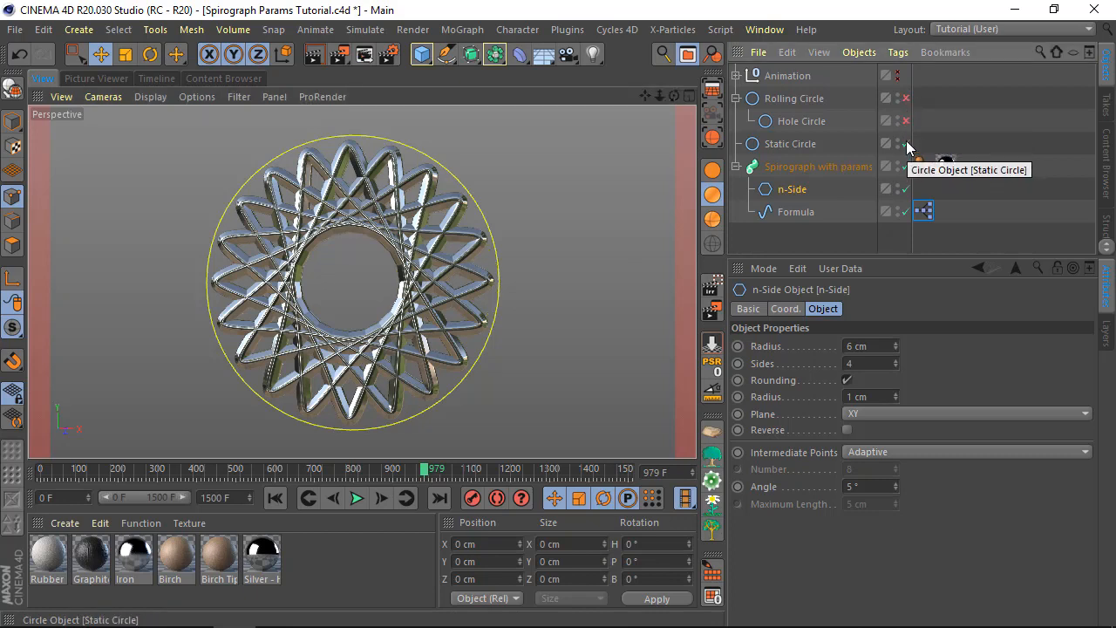
pyautogui.click(906, 144)
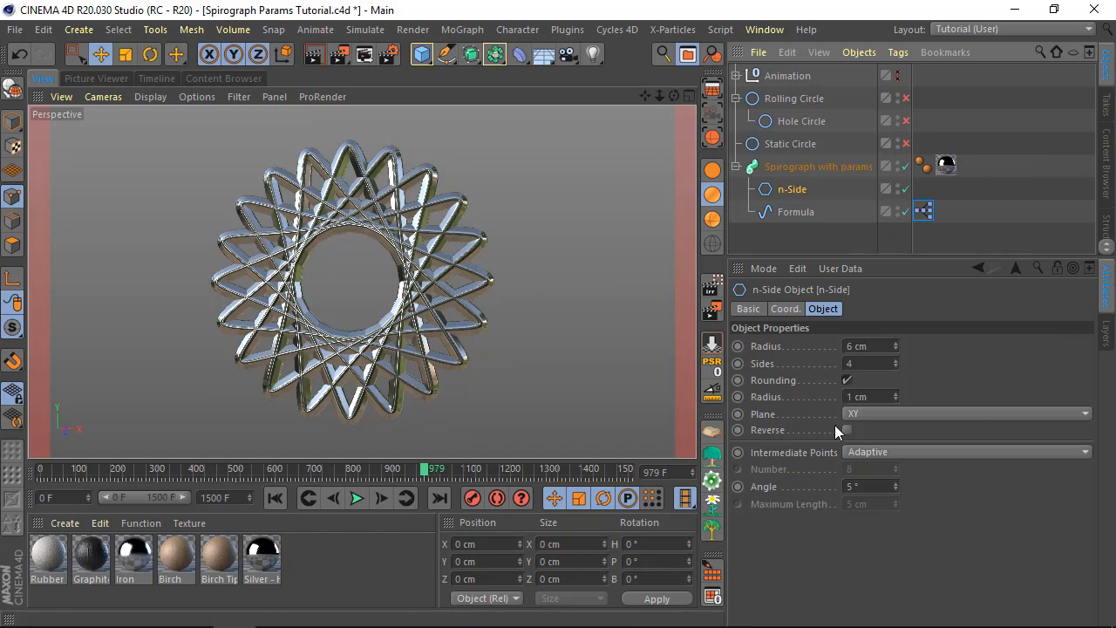
# Raise the Formula's Rolling Circle Radius in single increments to 76.
pyautogui.click(791, 209)
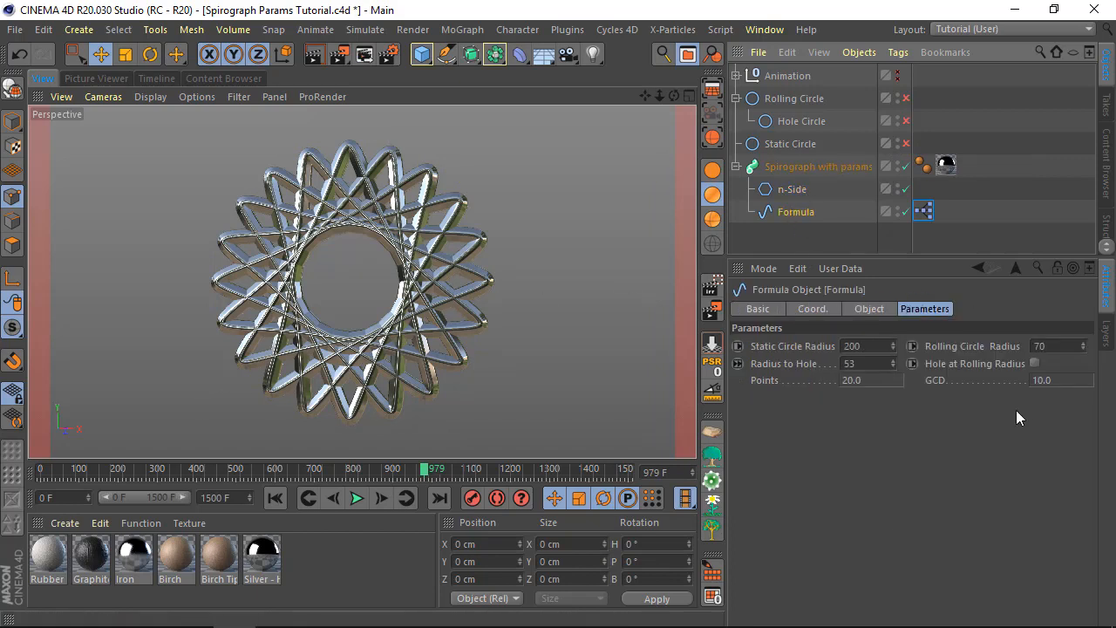
pyautogui.click(1084, 344)
pyautogui.click(1084, 344)
pyautogui.click(1084, 344)
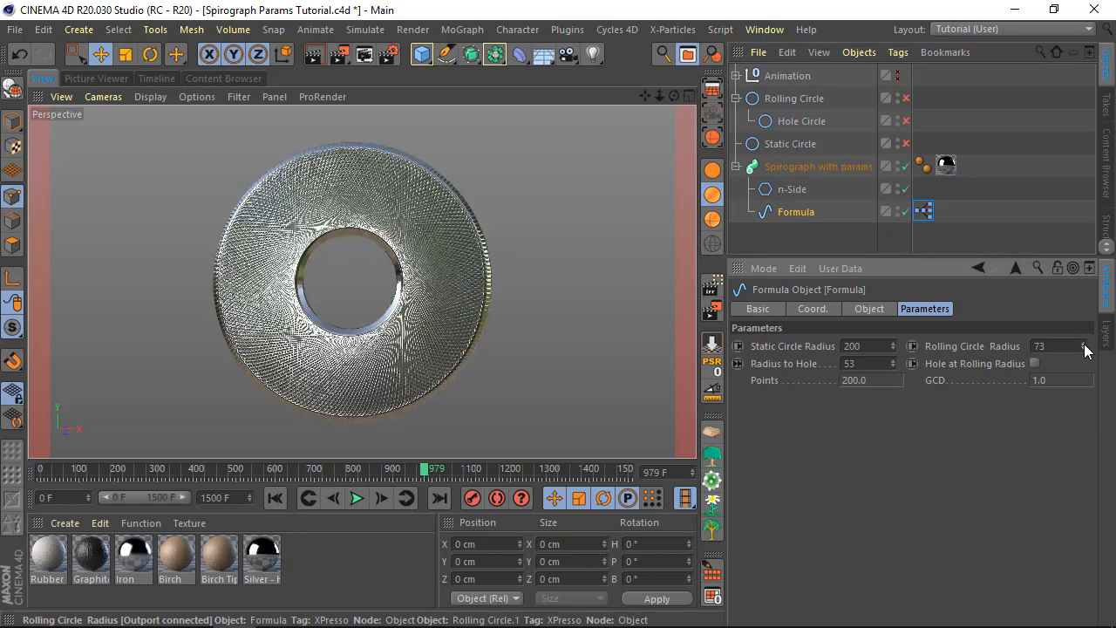
pyautogui.click(1084, 344)
pyautogui.click(1084, 344)
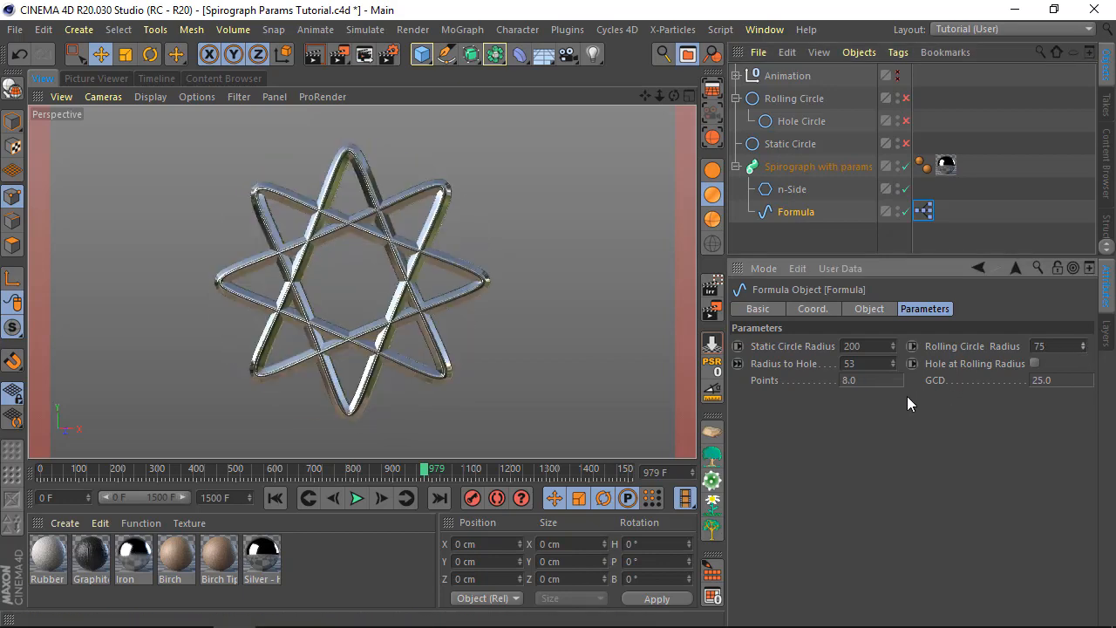
pyautogui.click(1084, 344)
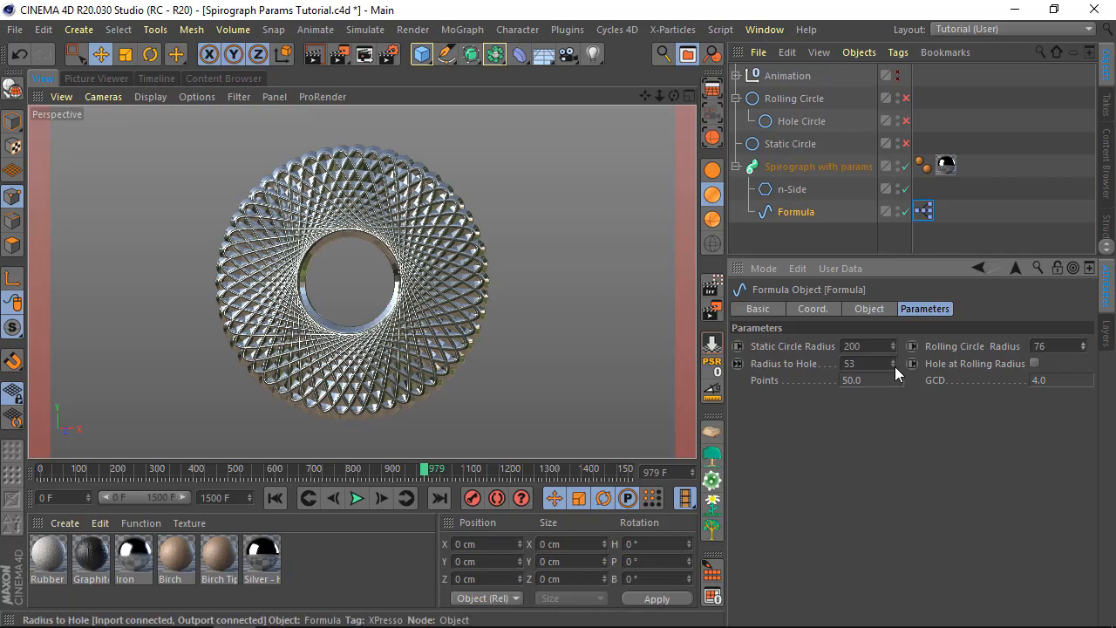
# Increase Radius to Hole to 104 and inspect the resulting metallic sweep up close.
pyautogui.moveTo(894, 360); pyautogui.dragTo(951, 360)
pyautogui.scroll(6, 386, 329)
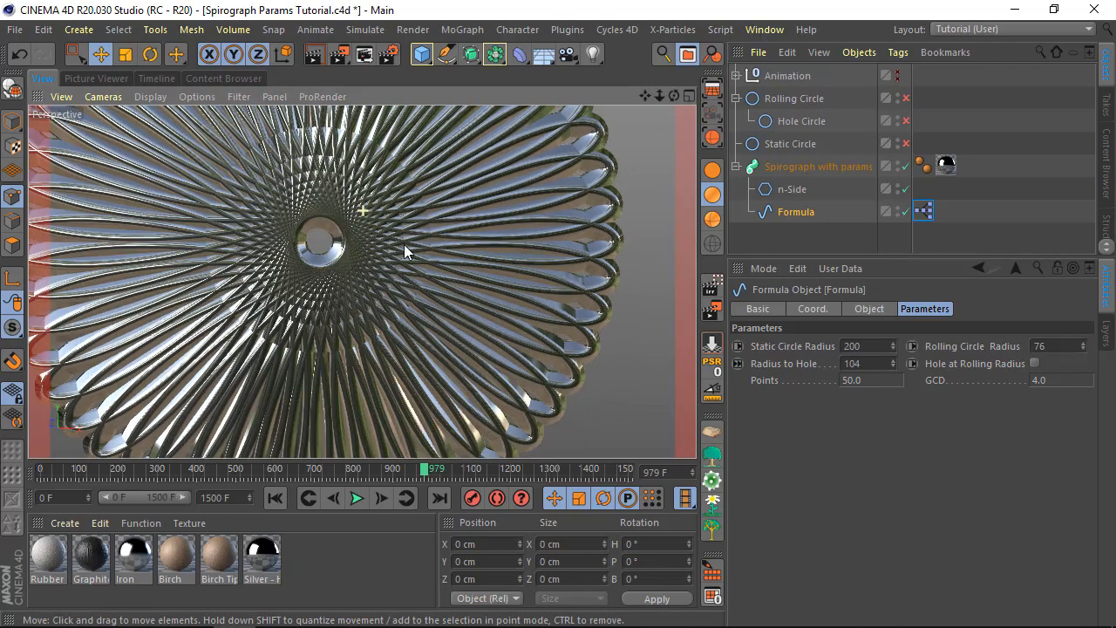
pyautogui.keyDown('alt'); pyautogui.moveTo(492, 231); pyautogui.dragTo(373, 294); pyautogui.keyUp('alt')
pyautogui.scroll(-5, 372, 290)
pyautogui.scroll(3, 438, 221)
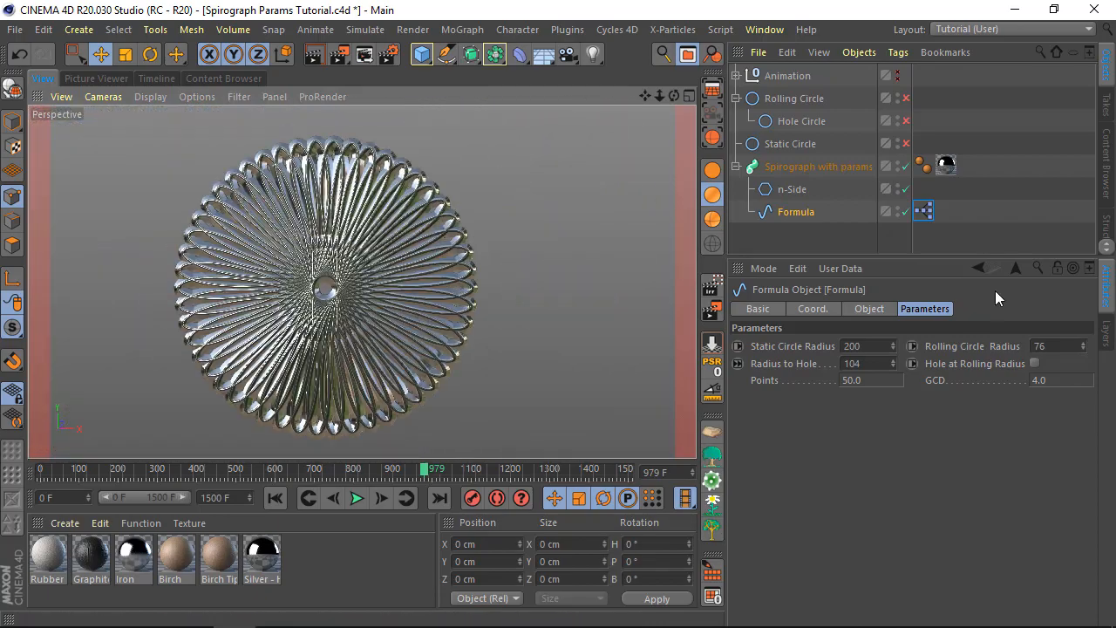
# Disable the n-Side profile, and save the Formula spline as an object preset named Spirograph Formula.
pyautogui.click(904, 189)
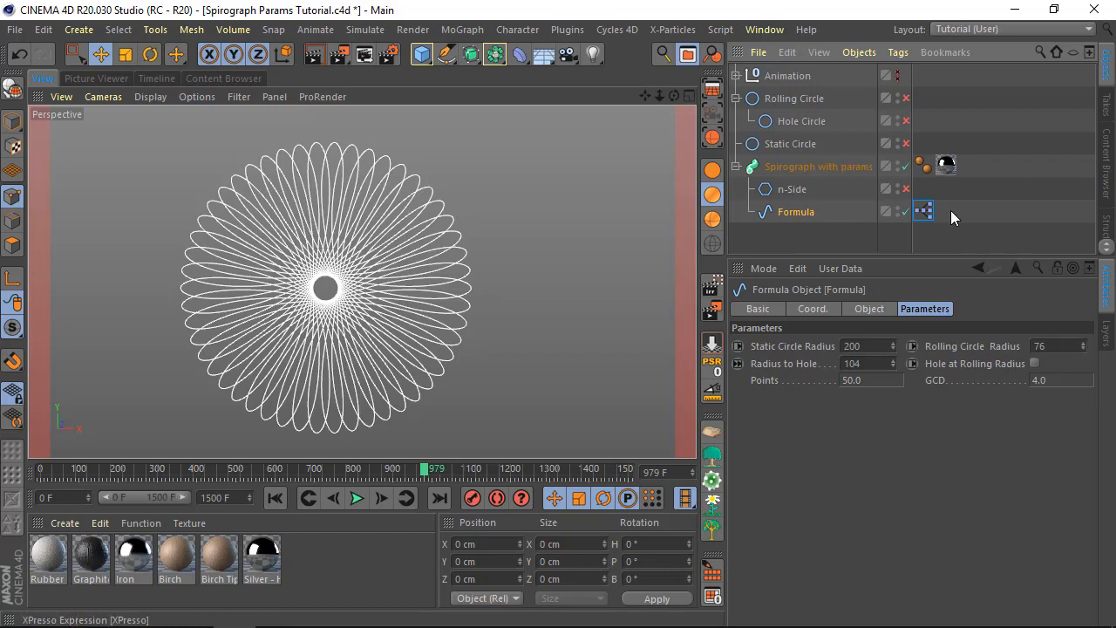
pyautogui.click(758, 52)
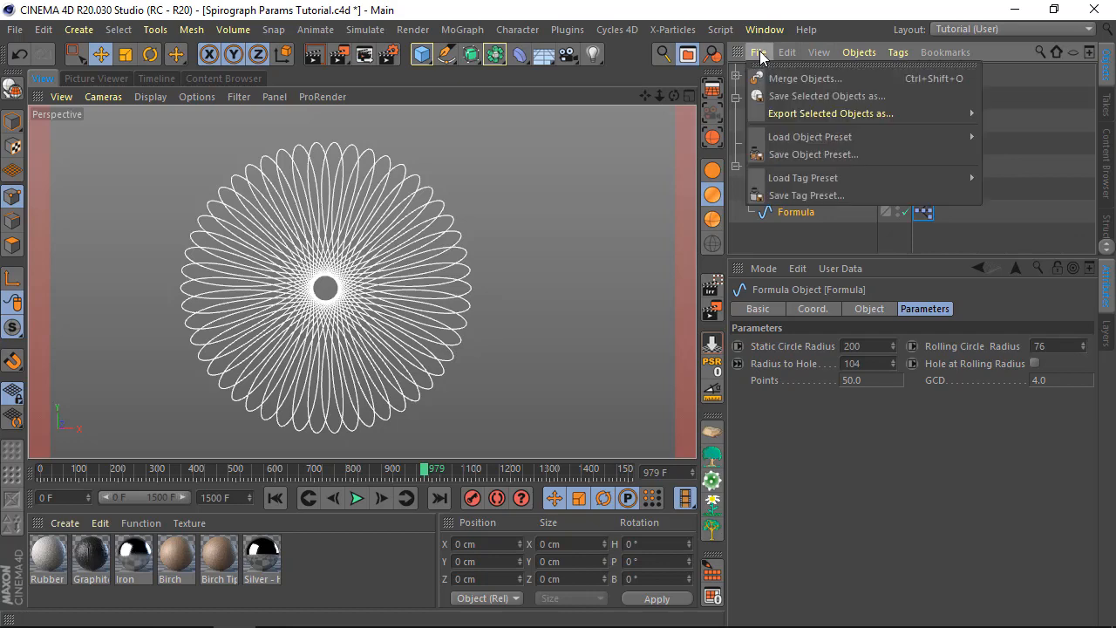
pyautogui.click(785, 154)
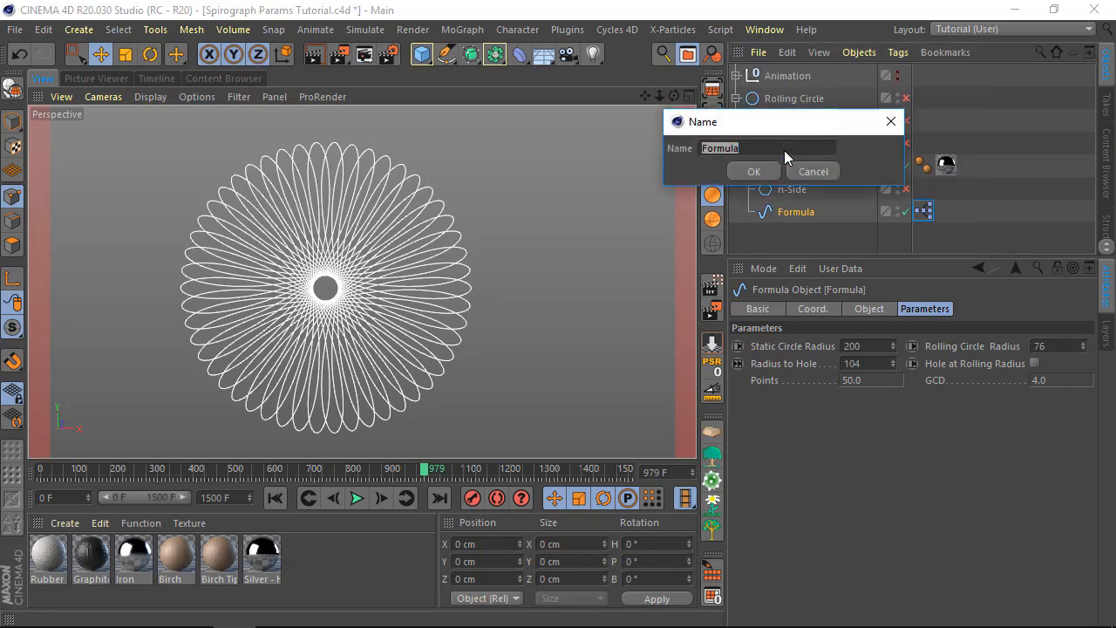
pyautogui.click(773, 150)
pyautogui.press('Home')
pyautogui.write('Spirograph')
pyautogui.click(754, 171)
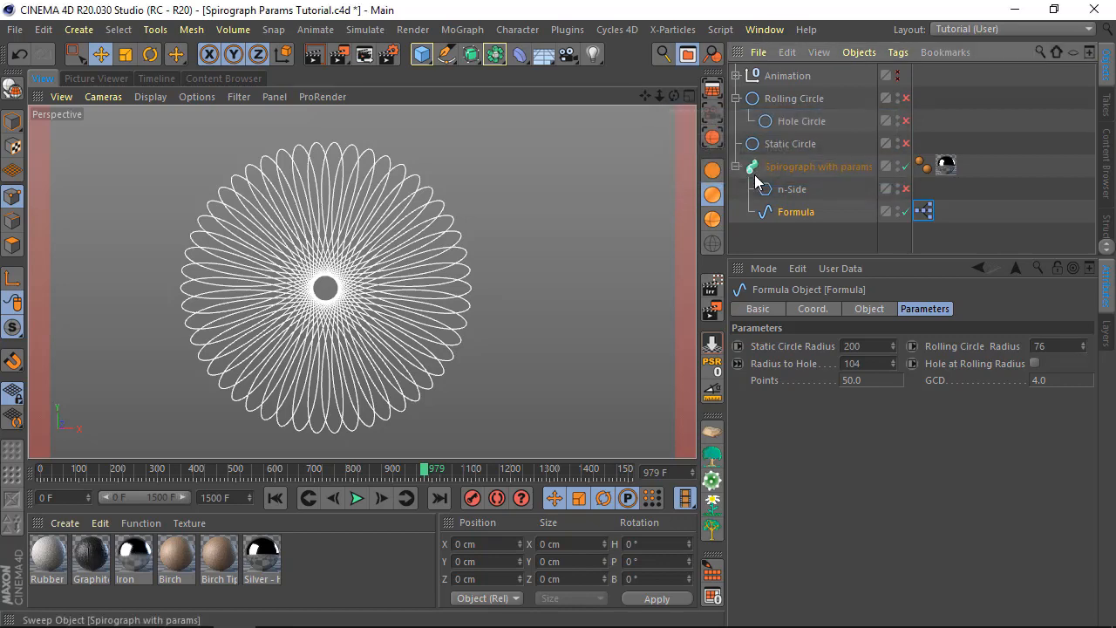
# Create a new project, show the Content Browser, and enlarge it to browse the user Objects preset folder.
pyautogui.click(16, 31)
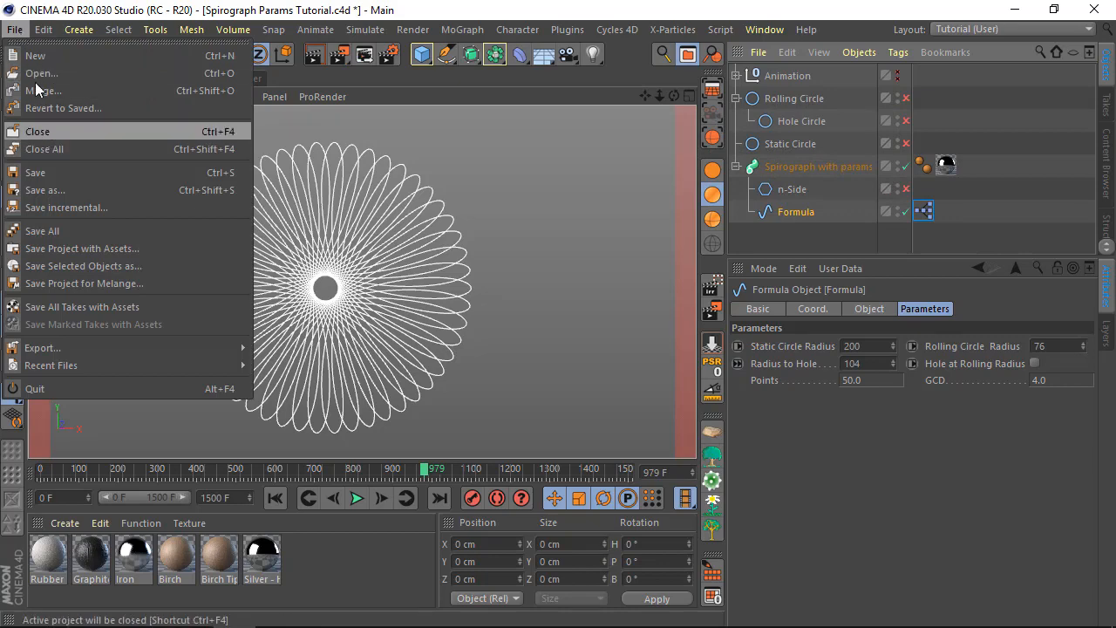
pyautogui.click(35, 56)
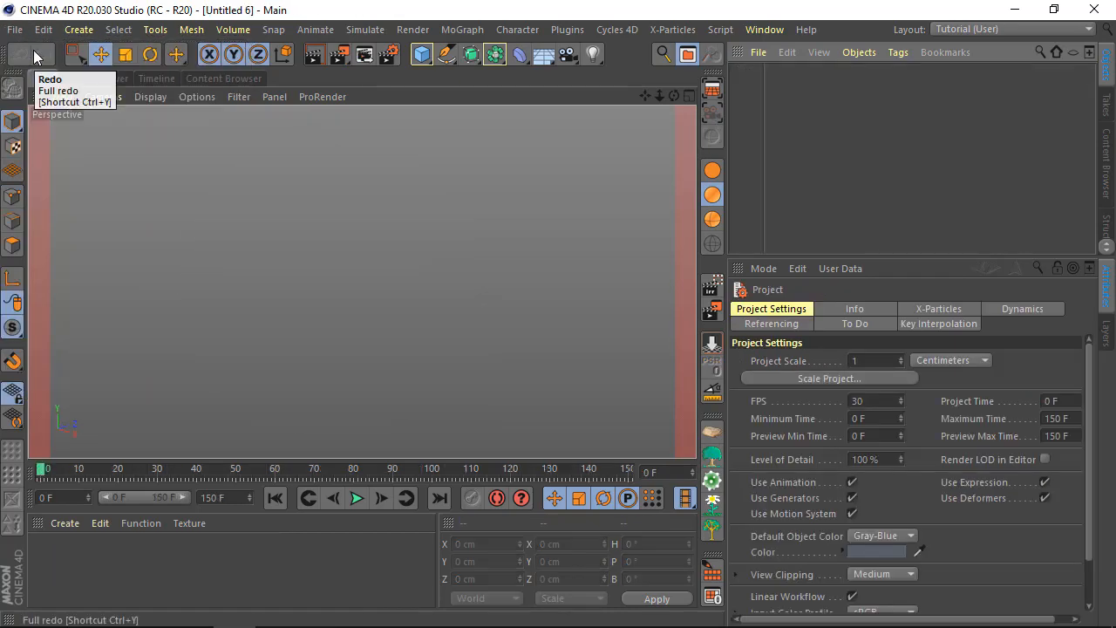
pyautogui.click(1108, 159)
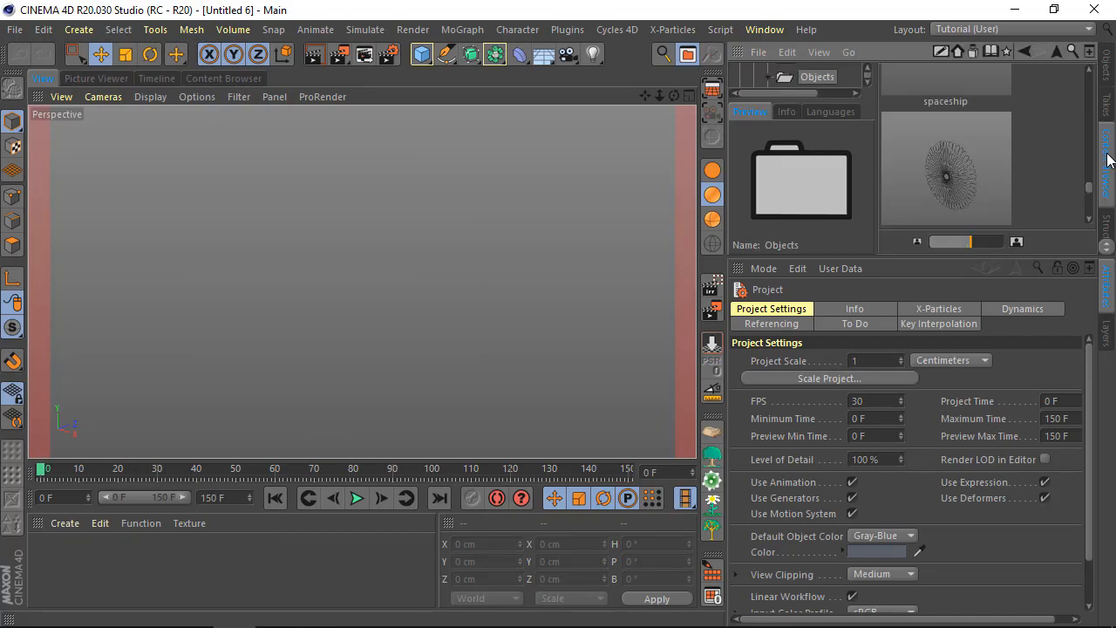
pyautogui.scroll(5, 1034, 163)
pyautogui.scroll(-5, 1035, 163)
pyautogui.moveTo(819, 256); pyautogui.dragTo(828, 486)
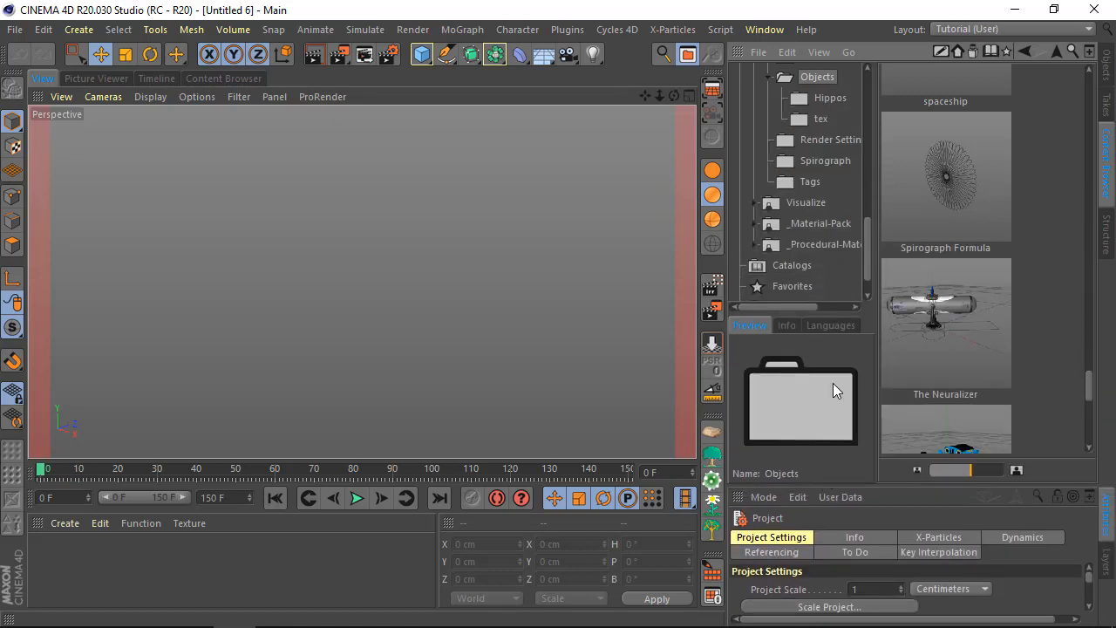
pyautogui.moveTo(864, 256); pyautogui.dragTo(862, 220)
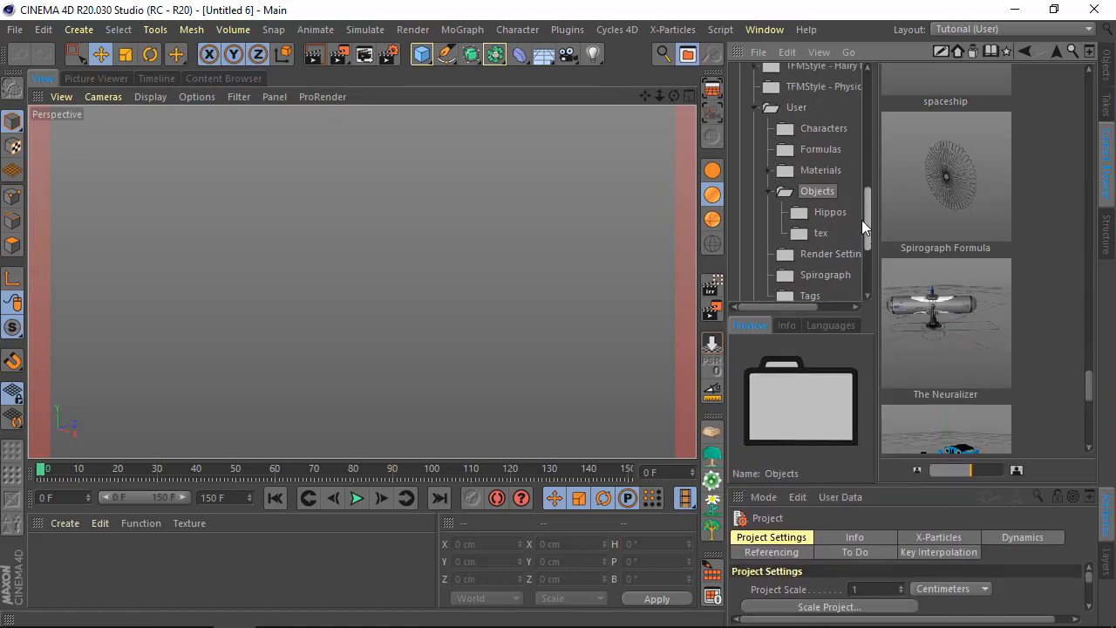
# Load three copies of the Spirograph Formula preset into the project, then show the object list and enlarge the attributes area.
pyautogui.click(951, 188)
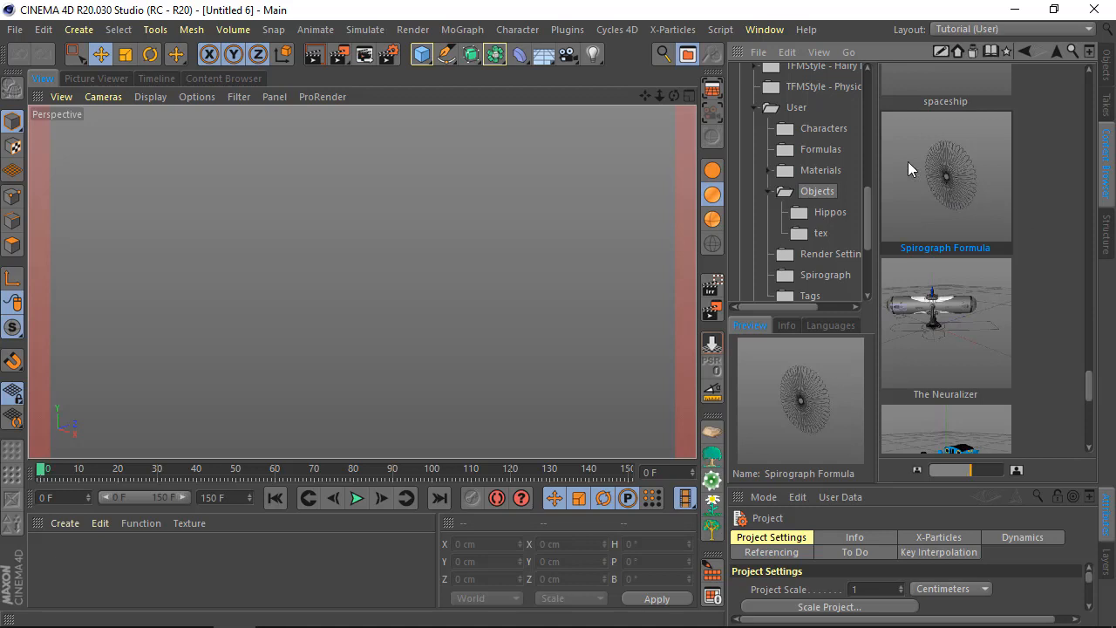
pyautogui.doubleClick(944, 178)
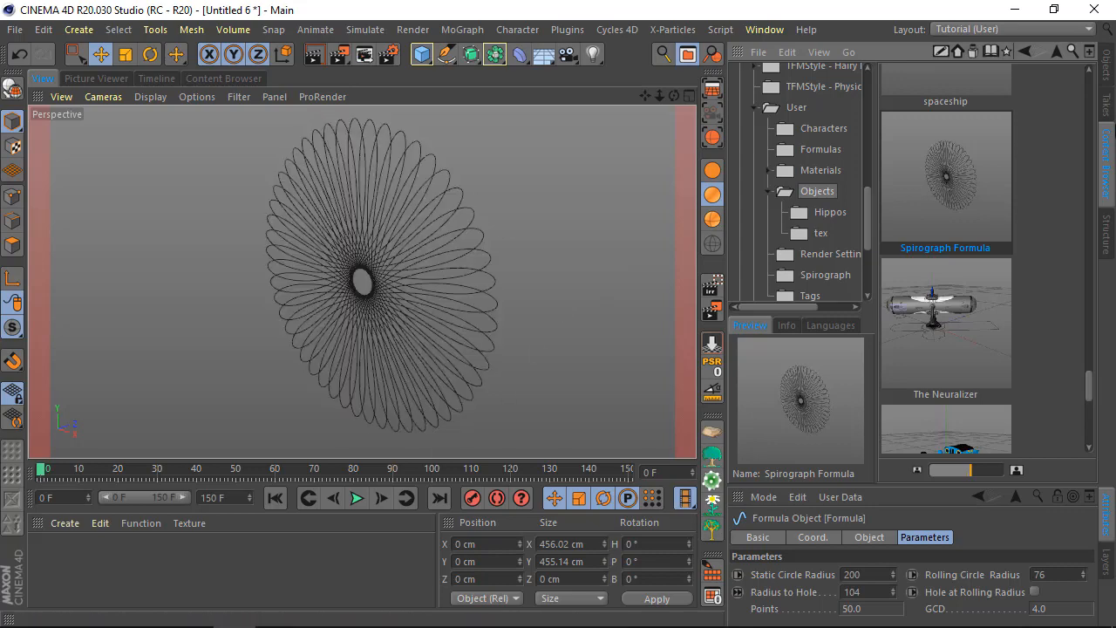
pyautogui.click(1107, 80)
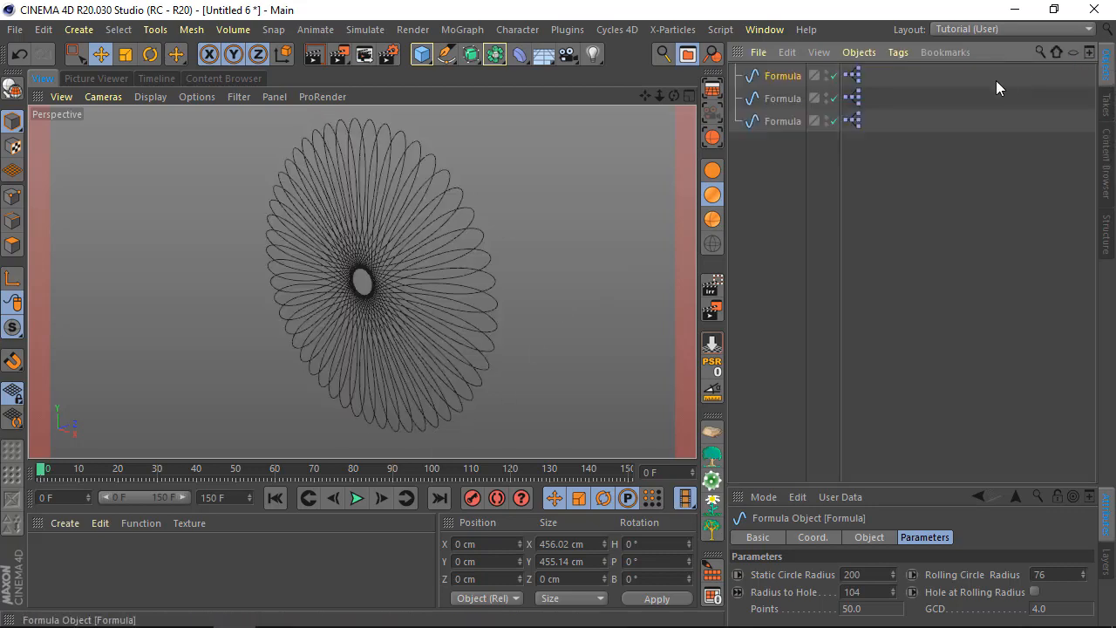
pyautogui.moveTo(889, 485); pyautogui.dragTo(887, 187)
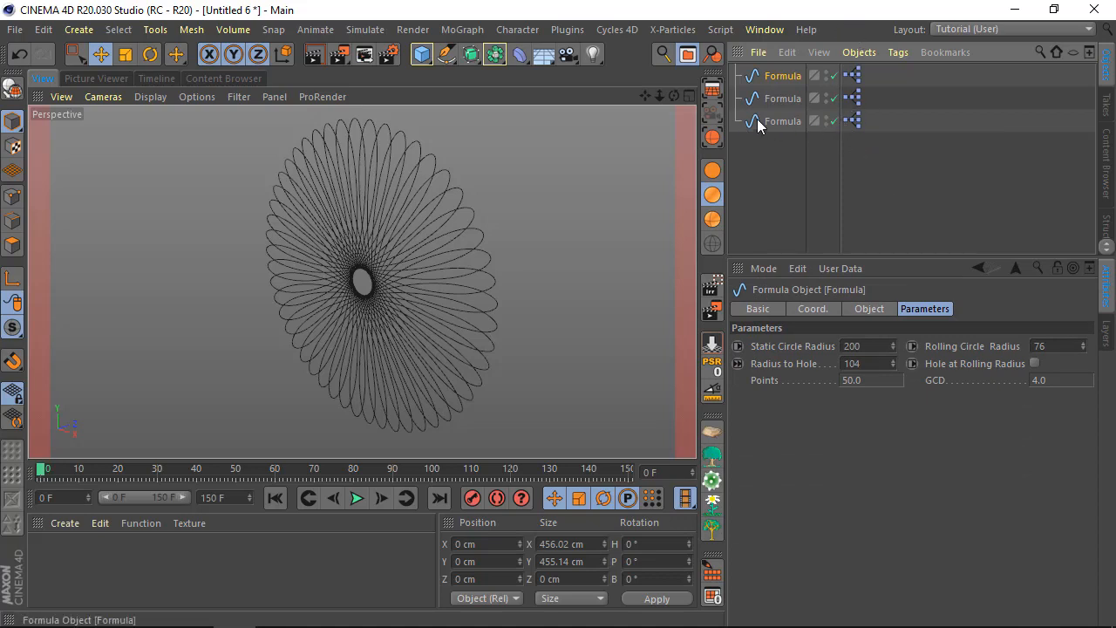
# Set Radius to Hole to 89 on the third Formula spline and to 117 on the second one.
pyautogui.click(785, 123)
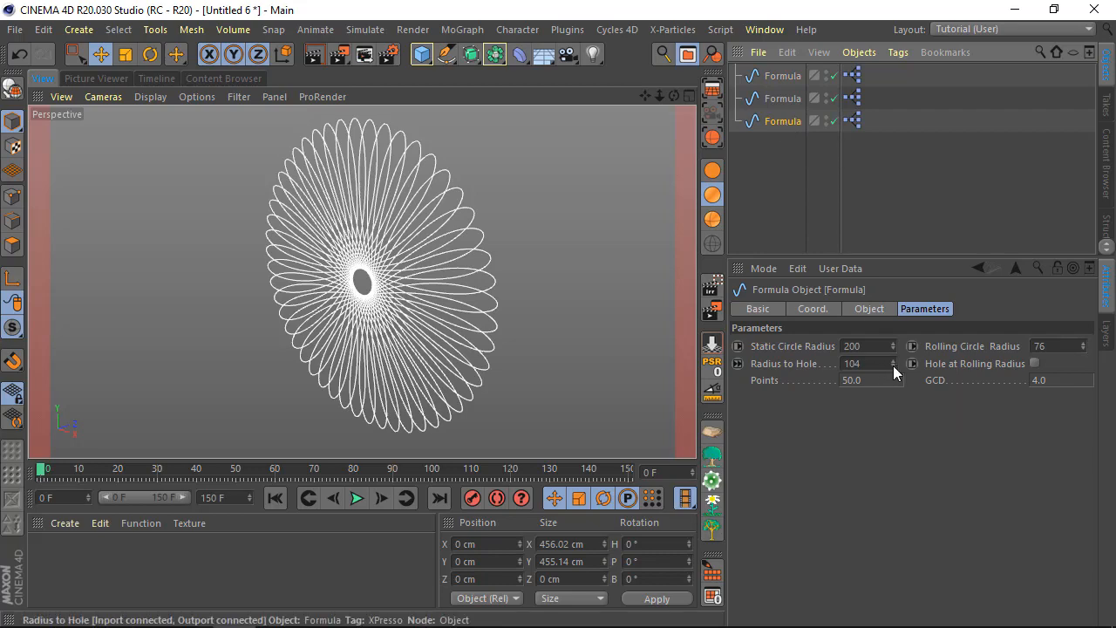
pyautogui.moveTo(894, 365); pyautogui.dragTo(894, 380)
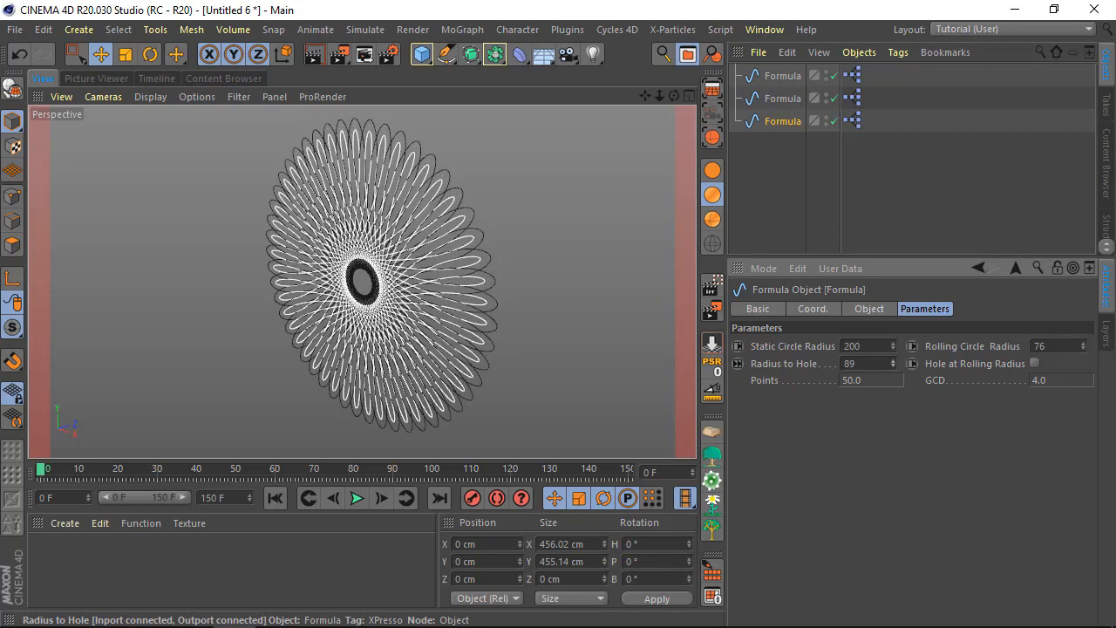
pyautogui.click(781, 98)
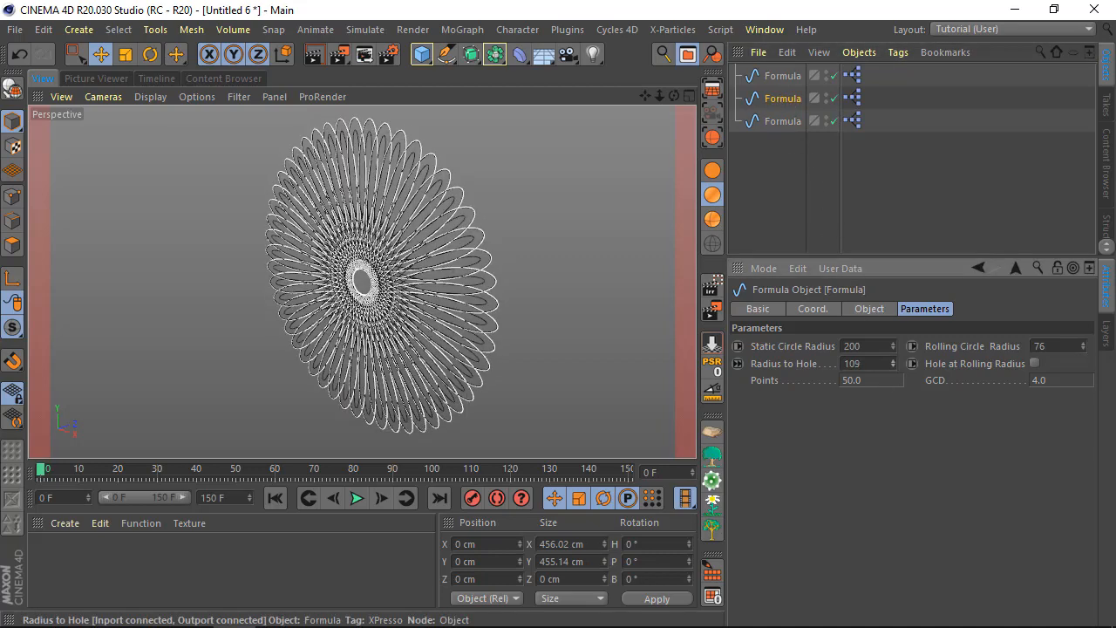
pyautogui.moveTo(894, 363); pyautogui.dragTo(894, 353)
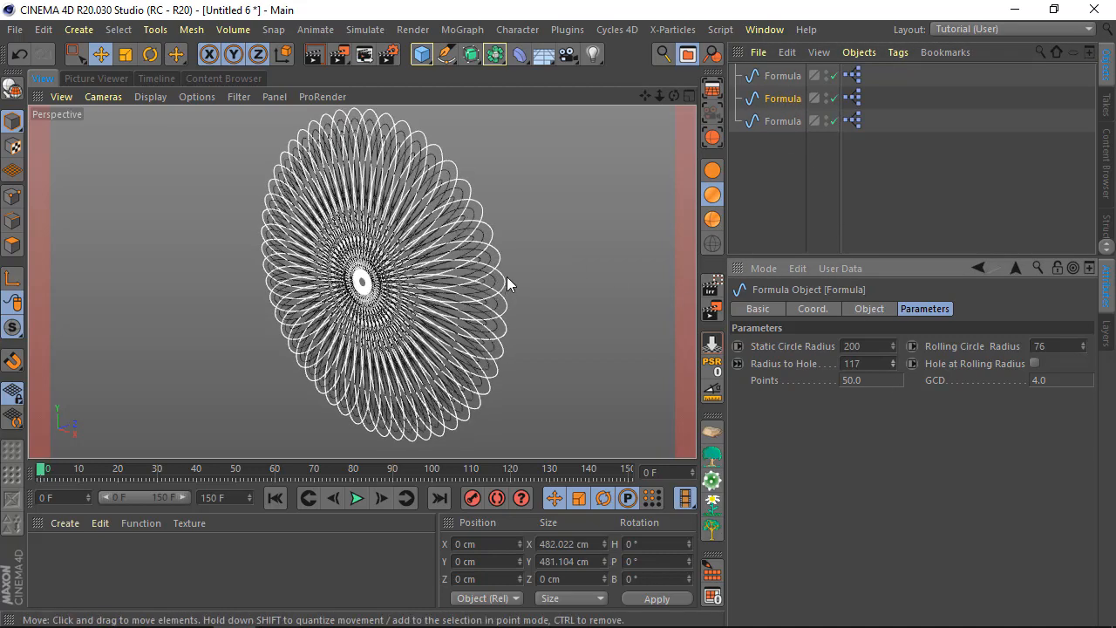
# Deselect the splines and examine the three overlapping spirographs face-on, up close and as a whole.
pyautogui.keyDown('alt'); pyautogui.moveTo(507, 276); pyautogui.dragTo(635, 230); pyautogui.keyUp('alt')
pyautogui.scroll(-3, 347, 369)
pyautogui.keyDown('alt'); pyautogui.moveTo(351, 368); pyautogui.dragTo(376, 323, button='middle'); pyautogui.keyUp('alt')
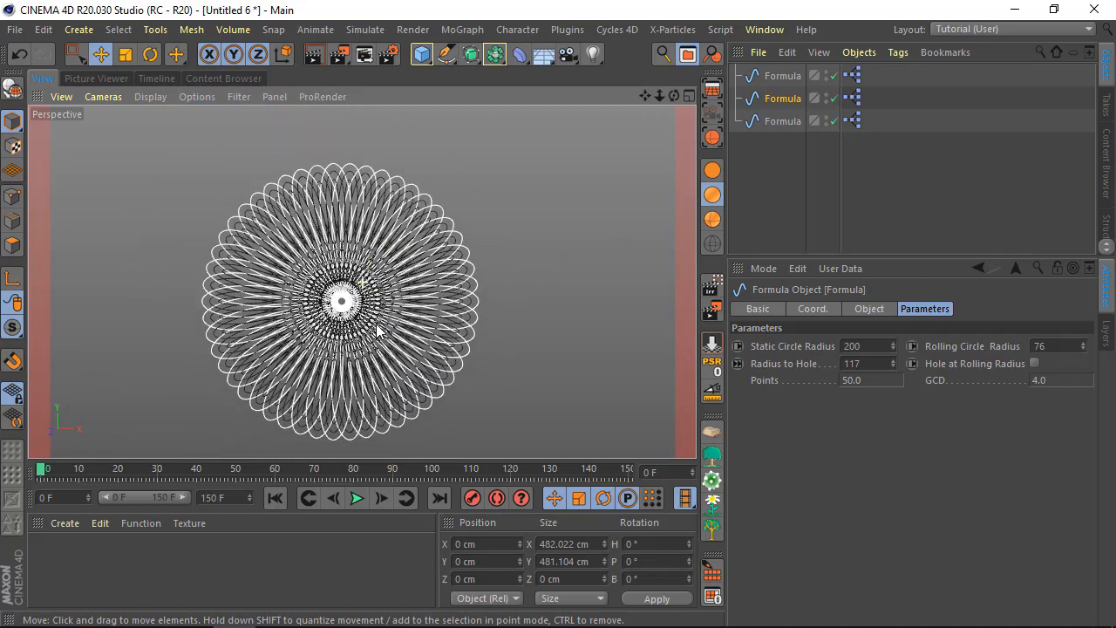
pyautogui.click(619, 347)
pyautogui.scroll(6, 504, 369)
pyautogui.scroll(-4, 504, 369)
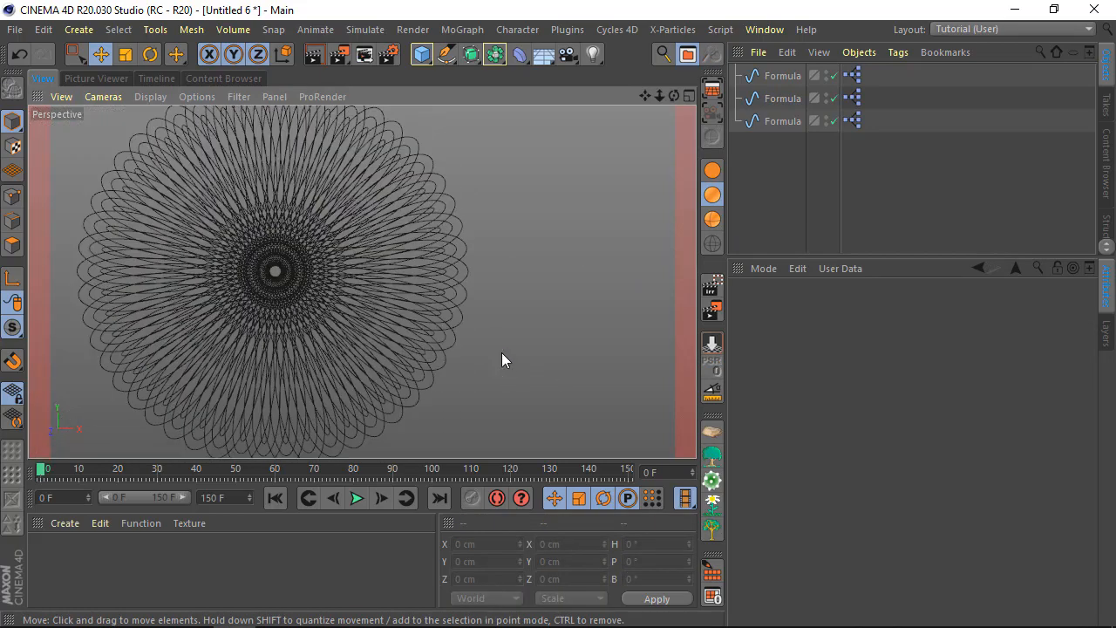
pyautogui.moveTo(502, 359)
pyautogui.keyDown('alt'); pyautogui.mouseDown()
pyautogui.moveTo(546, 349)
pyautogui.moveTo(502, 353)
pyautogui.mouseUp(); pyautogui.keyUp('alt')
pyautogui.keyDown('alt'); pyautogui.moveTo(571, 348); pyautogui.dragTo(594, 341, button='middle'); pyautogui.keyUp('alt')
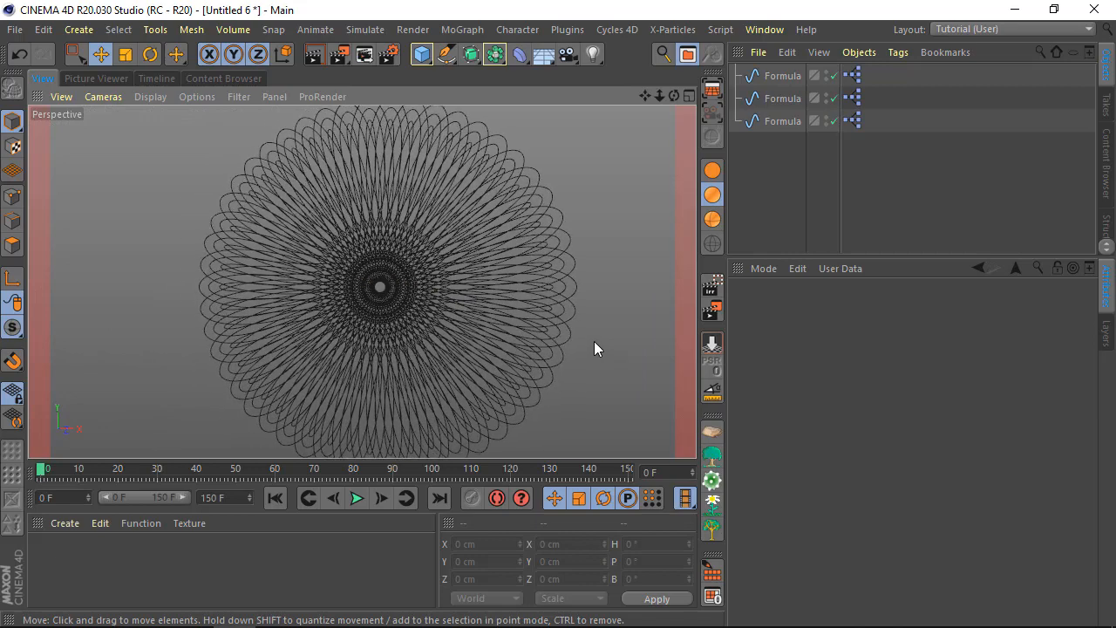
pyautogui.keyDown('alt'); pyautogui.moveTo(594, 341); pyautogui.dragTo(602, 407, button='right'); pyautogui.keyUp('alt')
pyautogui.keyDown('alt'); pyautogui.moveTo(608, 390); pyautogui.dragTo(541, 354, button='middle'); pyautogui.keyUp('alt')
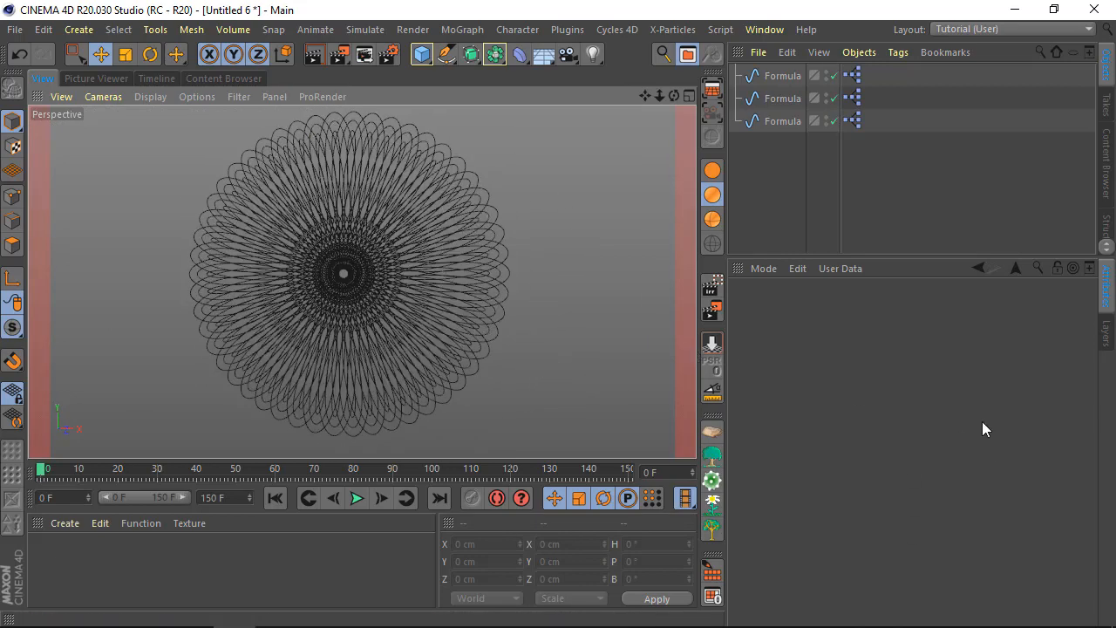
# Switch to the open project Spirograph Params 2.c4d.
pyautogui.moveTo(982, 626)
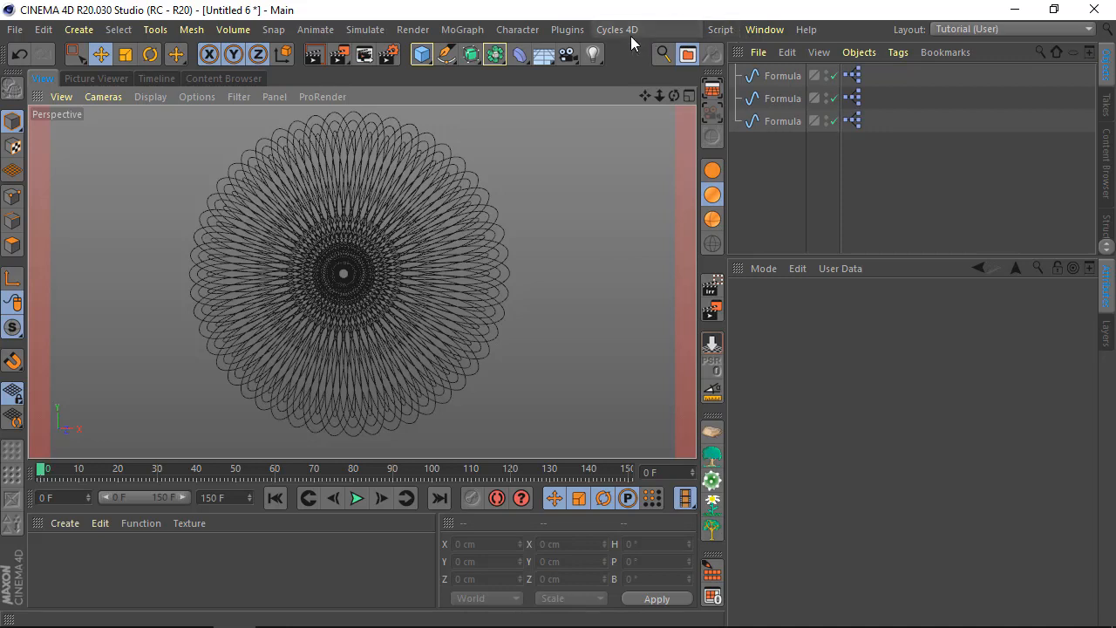
pyautogui.click(762, 31)
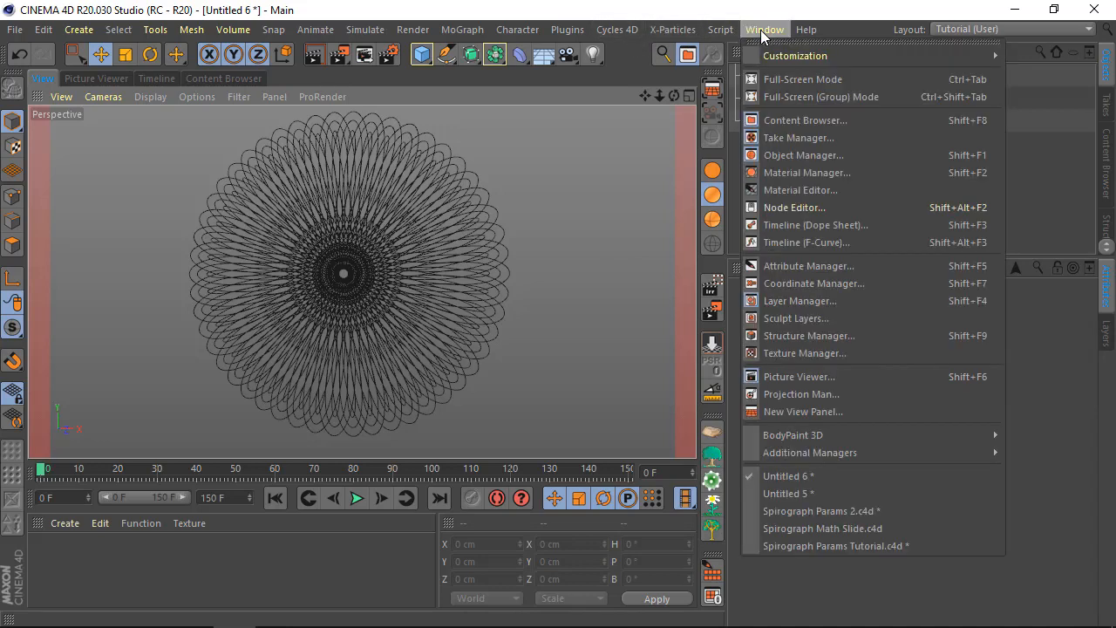
pyautogui.moveTo(815, 453)
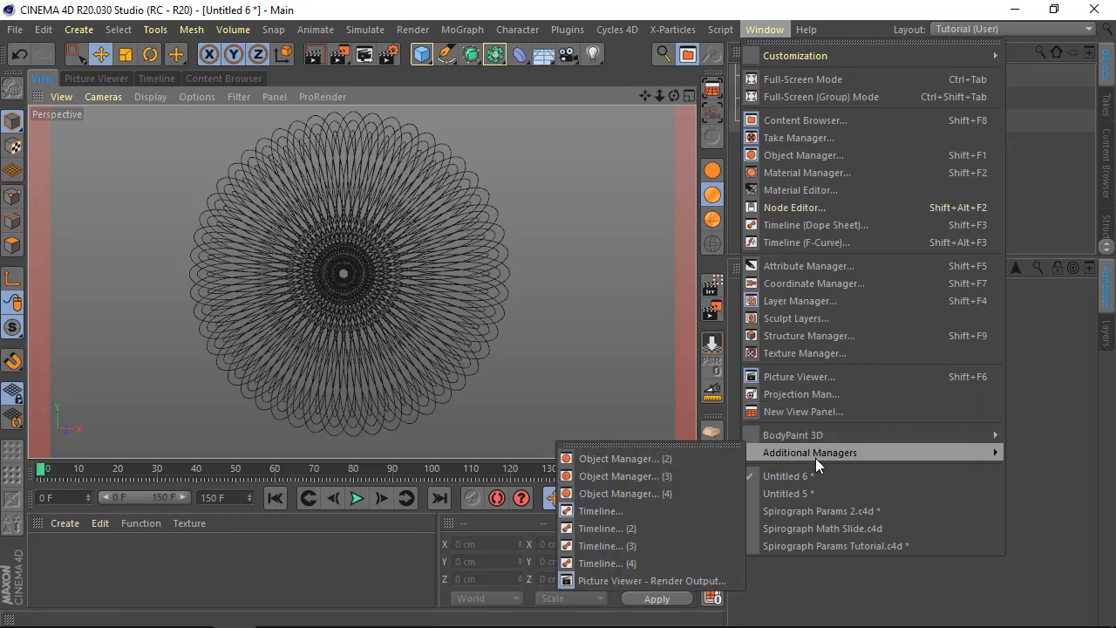
pyautogui.click(809, 513)
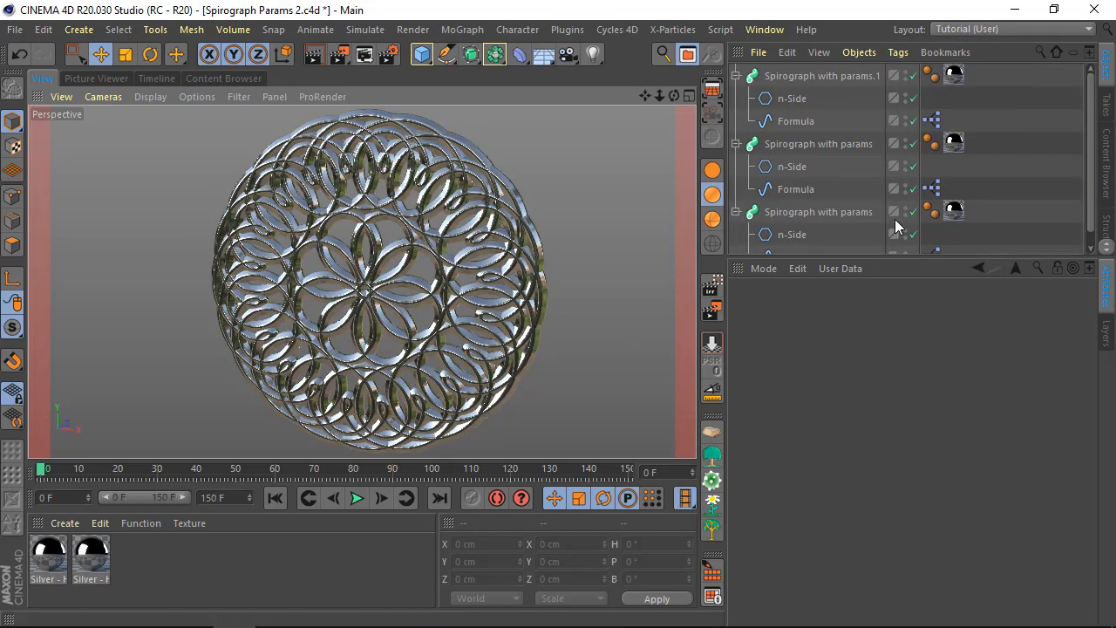
# Examine the child objects of the three Spirograph with params sweeps and their layered metallic pattern up close.
pyautogui.click(735, 75)
pyautogui.click(735, 98)
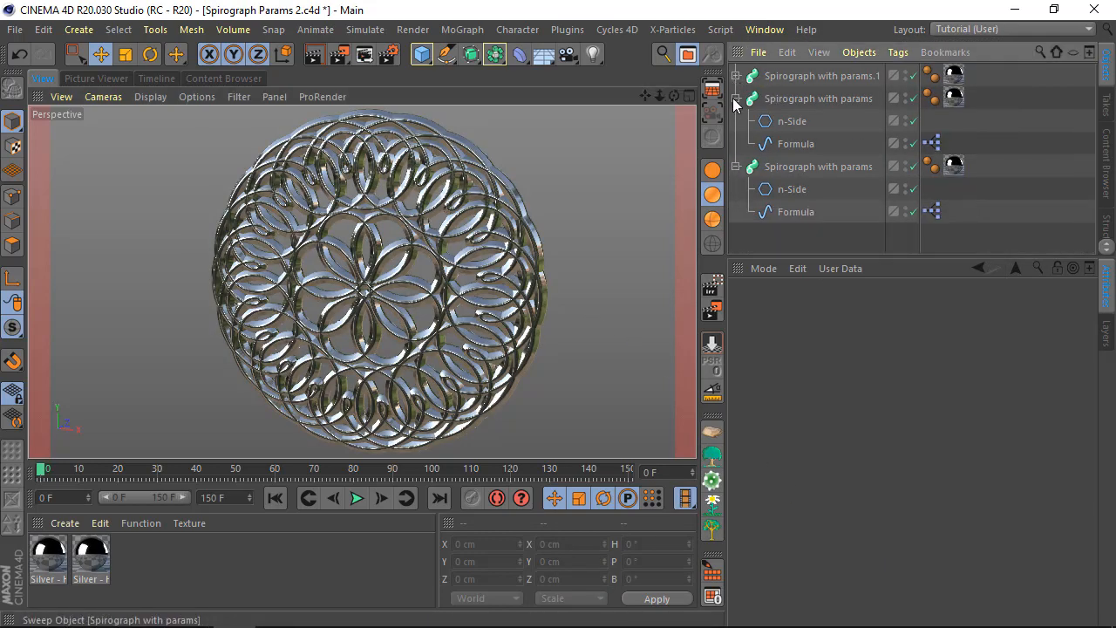
pyautogui.click(736, 121)
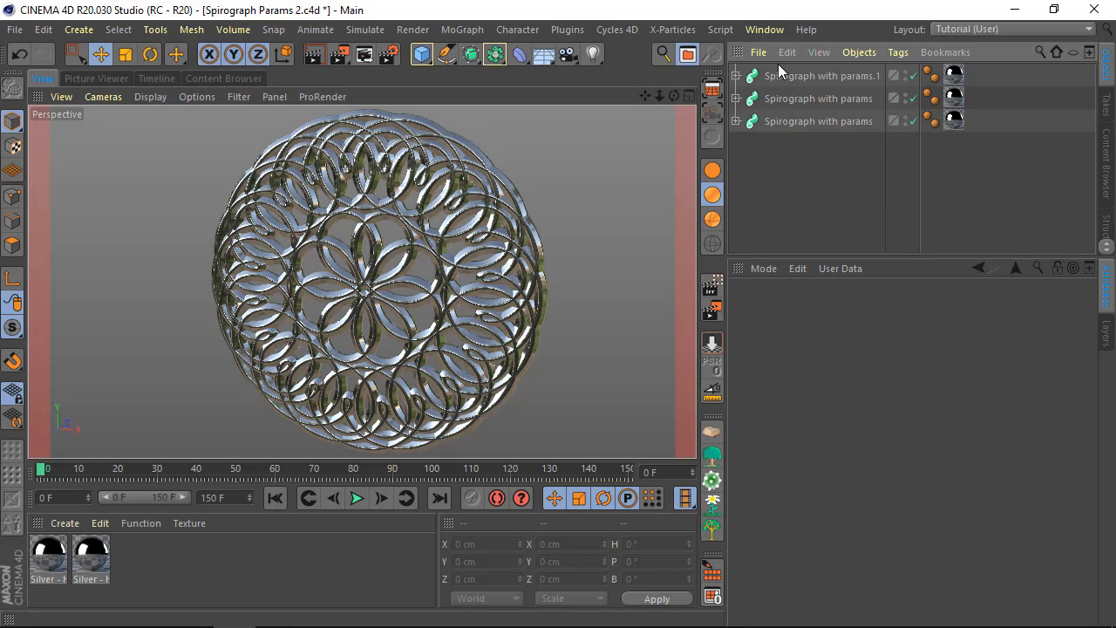
pyautogui.click(735, 121)
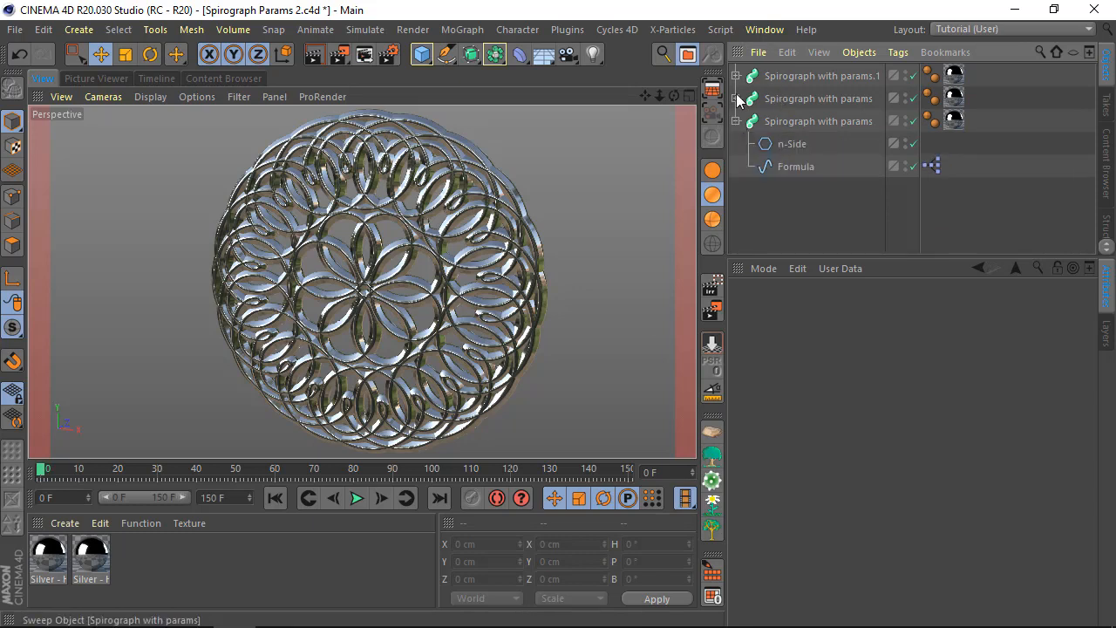
pyautogui.click(735, 98)
pyautogui.click(735, 76)
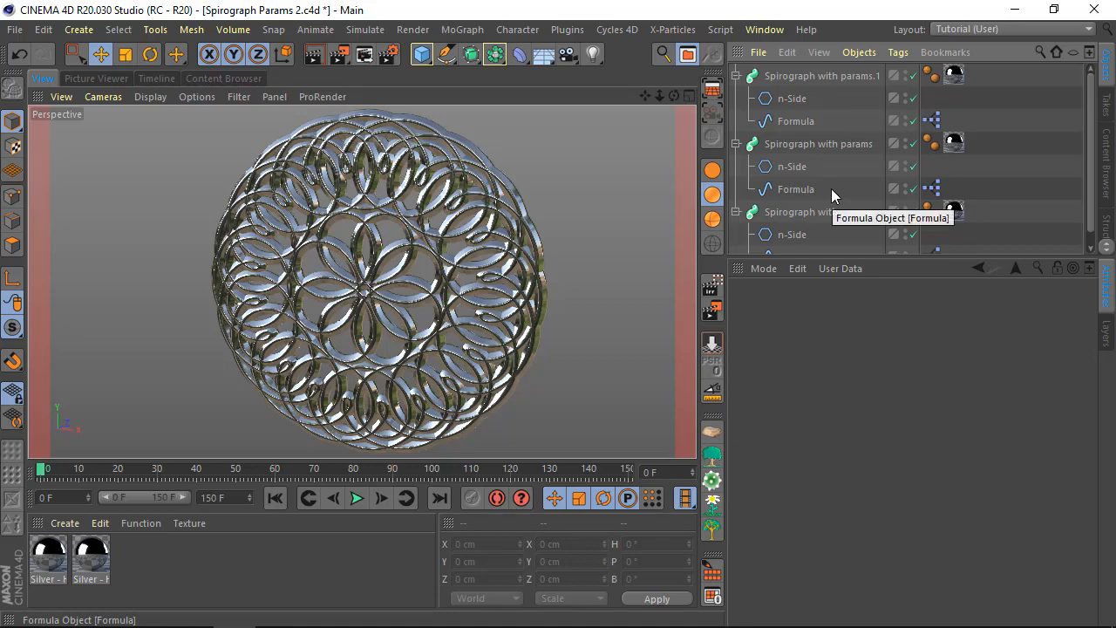
pyautogui.scroll(-1, 831, 188)
pyautogui.scroll(1, 811, 164)
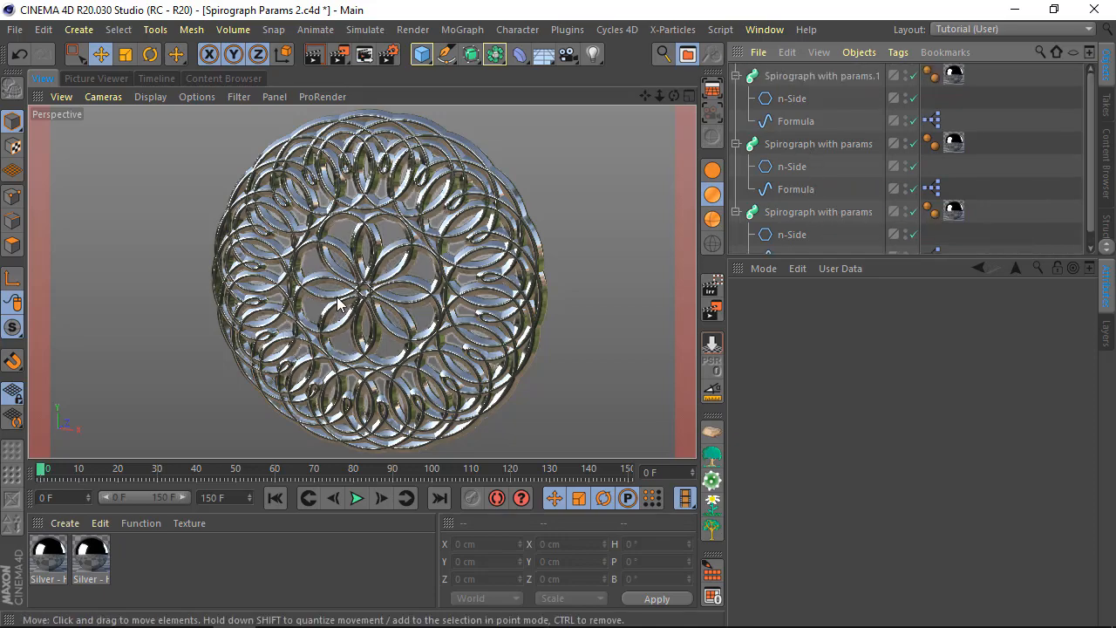
pyautogui.moveTo(353, 284)
pyautogui.keyDown('alt'); pyautogui.mouseDown()
pyautogui.moveTo(387, 266)
pyautogui.moveTo(400, 282)
pyautogui.moveTo(419, 279)
pyautogui.moveTo(360, 295)
pyautogui.mouseUp(); pyautogui.keyUp('alt')
pyautogui.scroll(5, 393, 285)
pyautogui.scroll(-3, 360, 295)
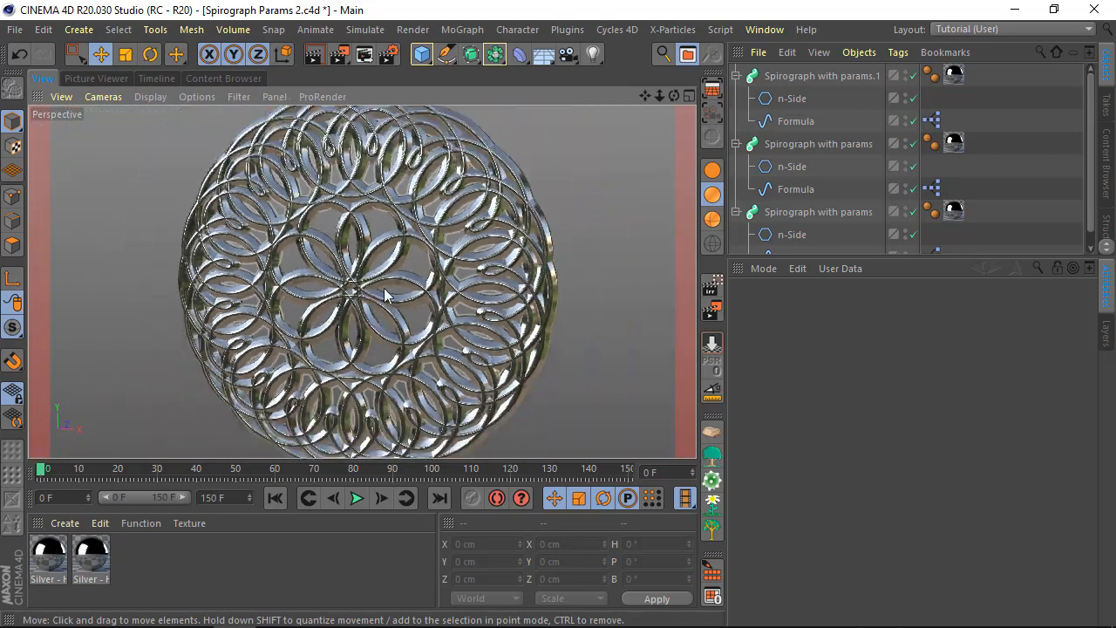
pyautogui.scroll(-3, 419, 301)
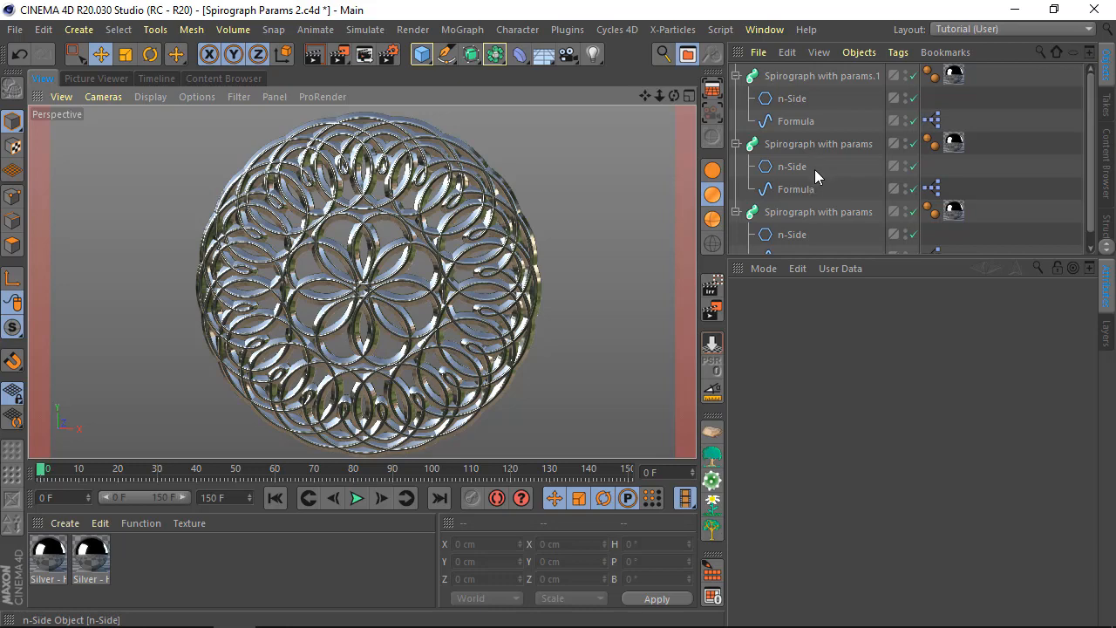
# Raise the Rolling Circle Radius of the second sweep's Formula in single increments to 15 and inspect the resulting pattern.
pyautogui.click(799, 186)
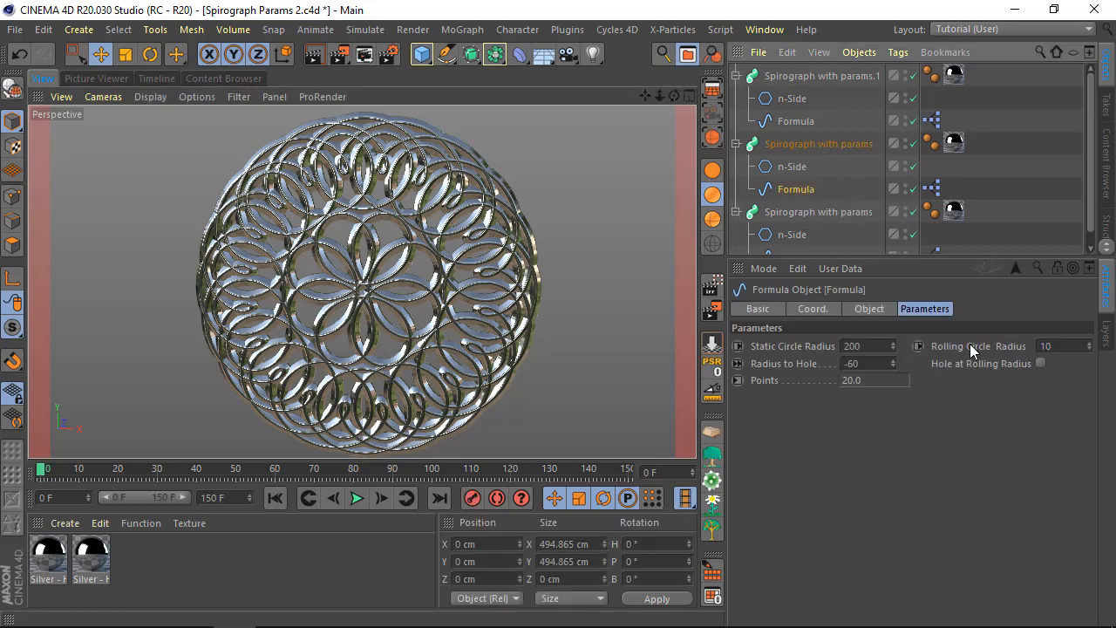
pyautogui.click(1090, 344)
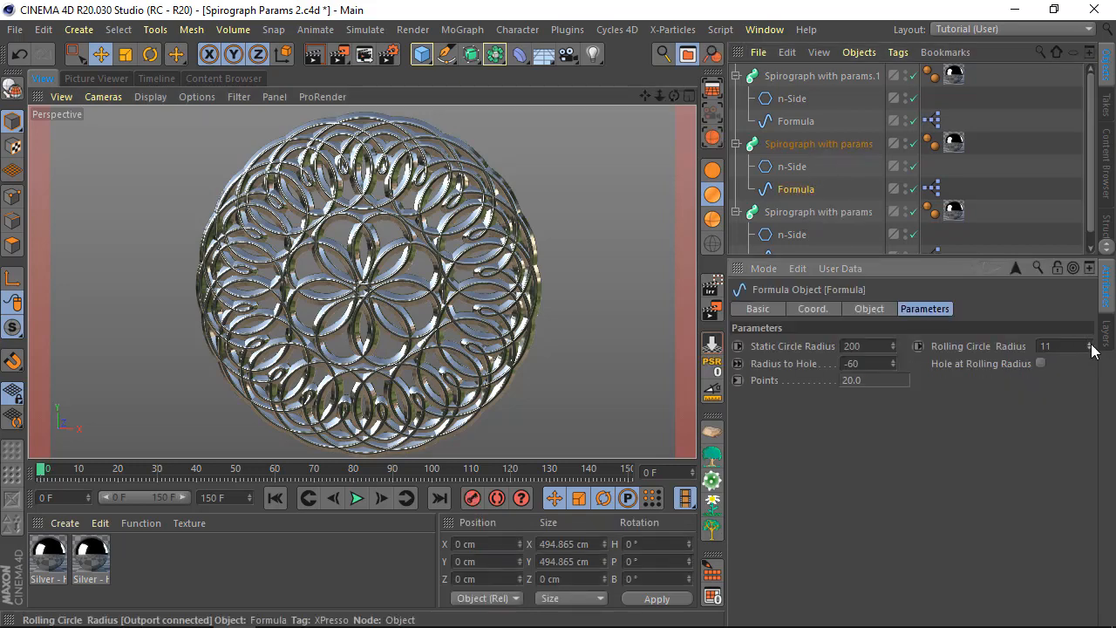
pyautogui.click(1091, 344)
pyautogui.click(1091, 344)
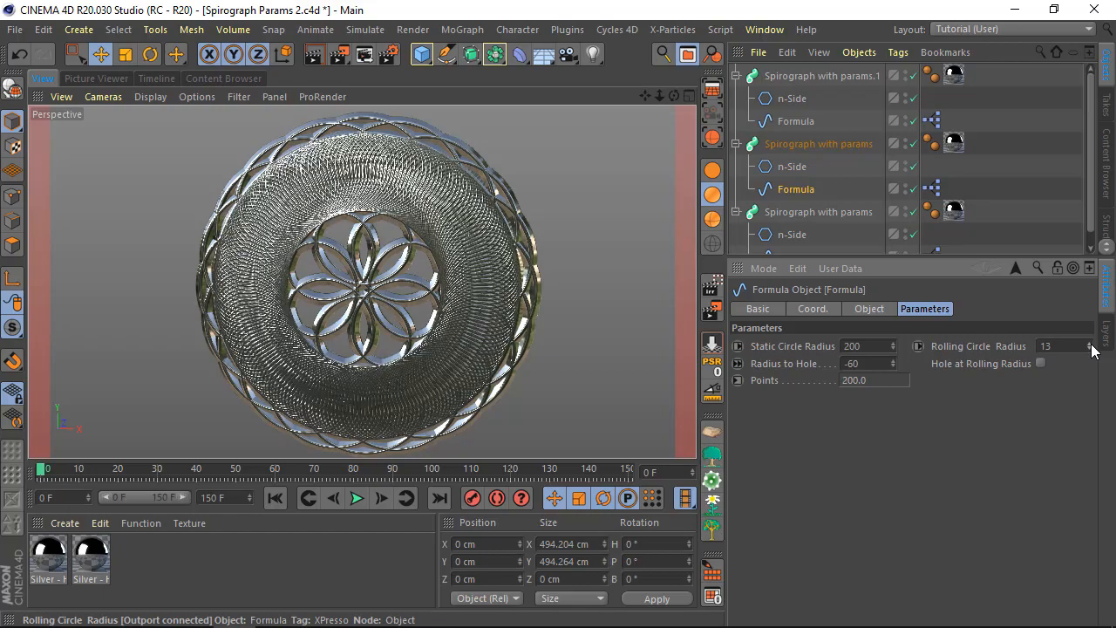
pyautogui.click(1091, 344)
pyautogui.click(1091, 344)
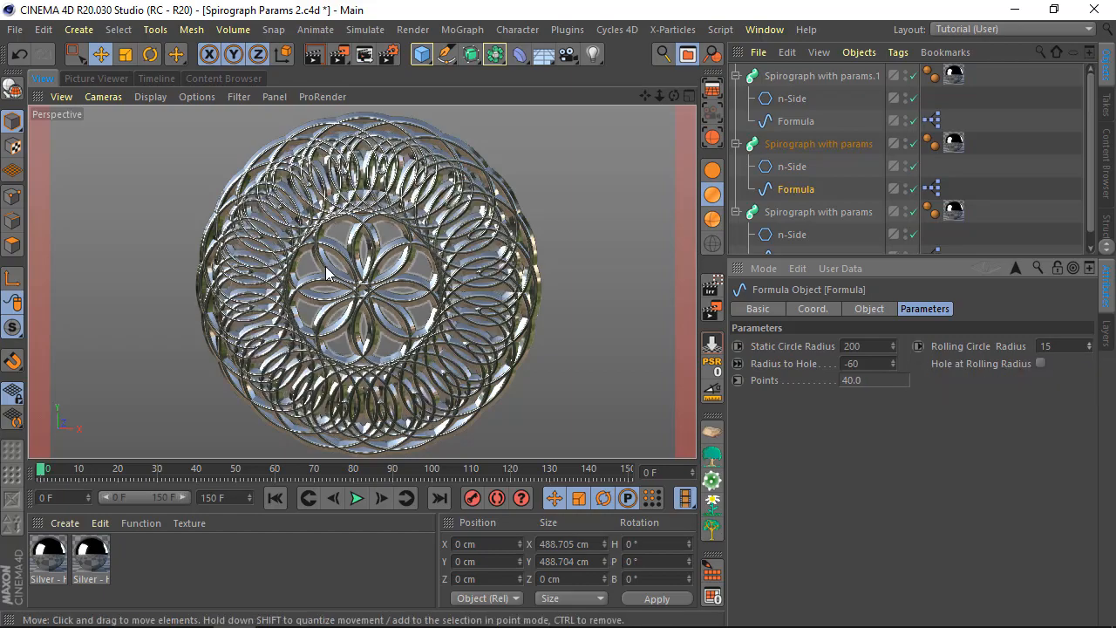
pyautogui.scroll(2, 311, 290)
pyautogui.keyDown('alt'); pyautogui.moveTo(390, 274); pyautogui.dragTo(608, 281); pyautogui.keyUp('alt')
pyautogui.scroll(-4, 410, 298)
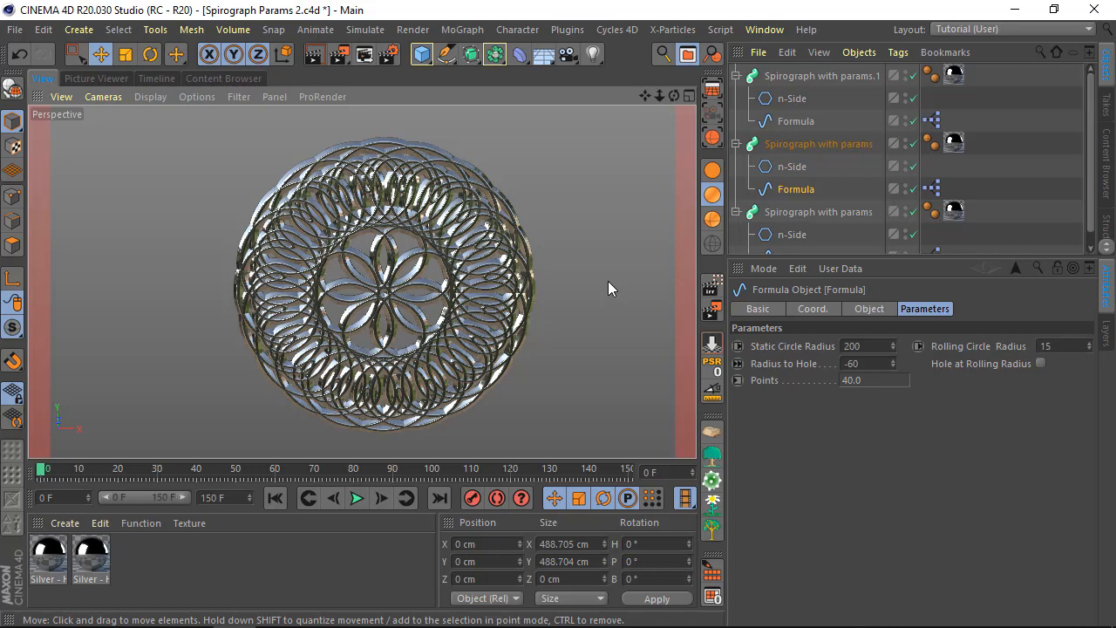
# Switch to Spirograph Params Tutorial.c4d, unhide the Animation null, and enable the Rolling Circle, Hole Circle and Static Circle.
pyautogui.click(763, 29)
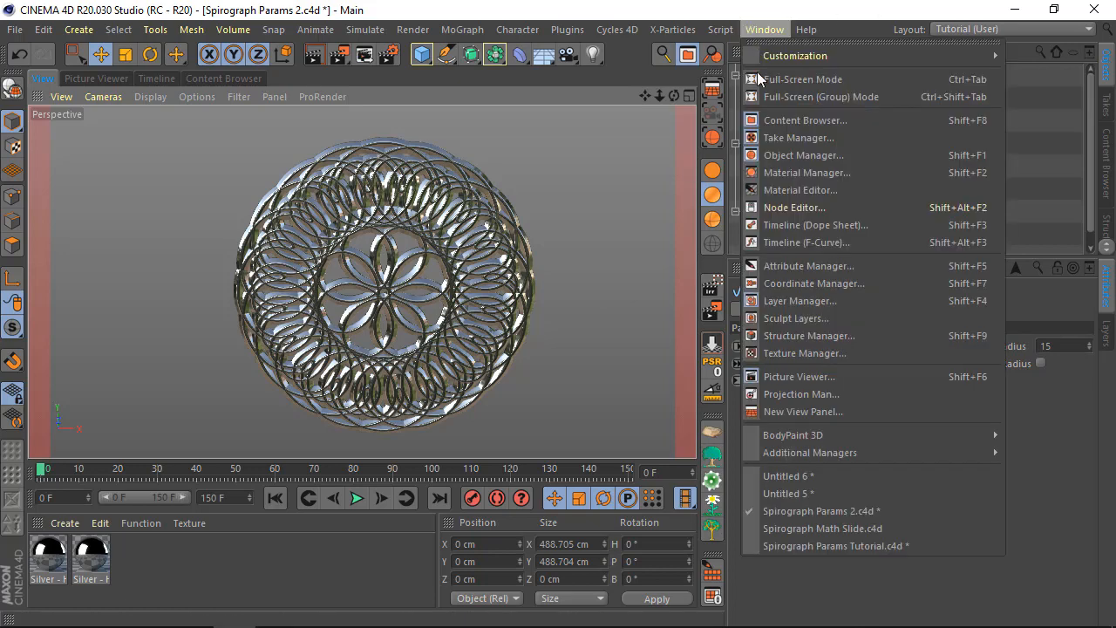
pyautogui.click(811, 542)
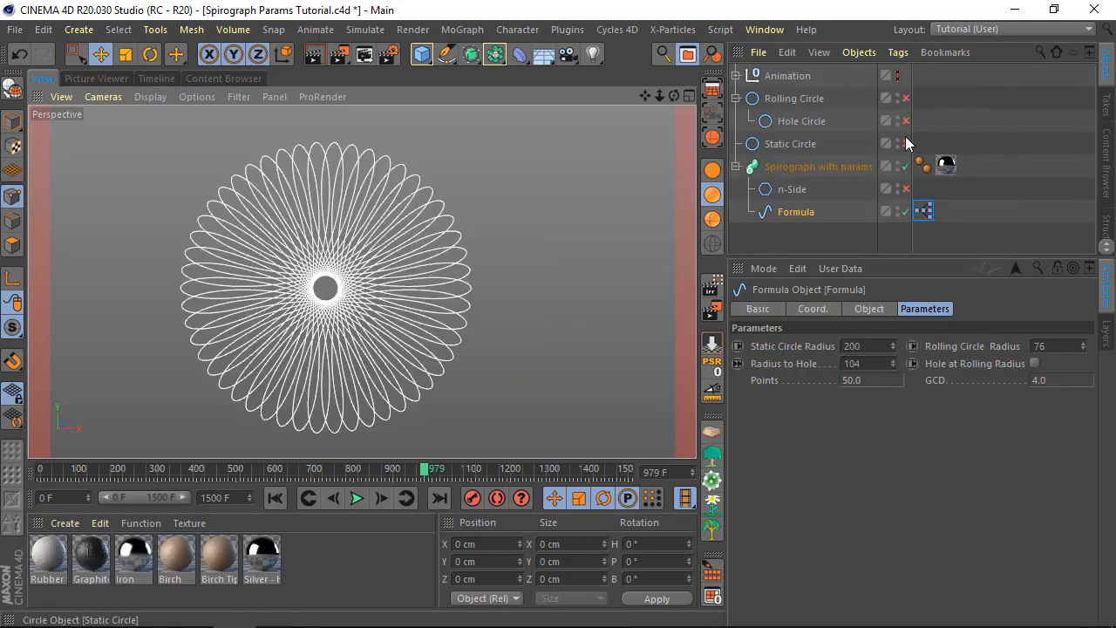
pyautogui.click(900, 73)
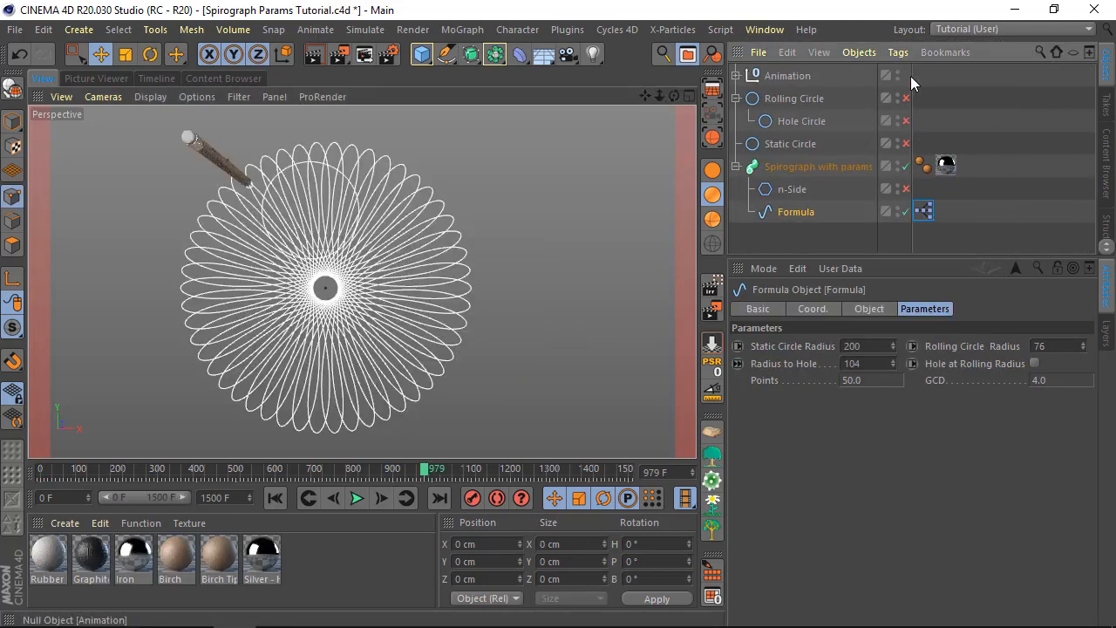
pyautogui.click(907, 98)
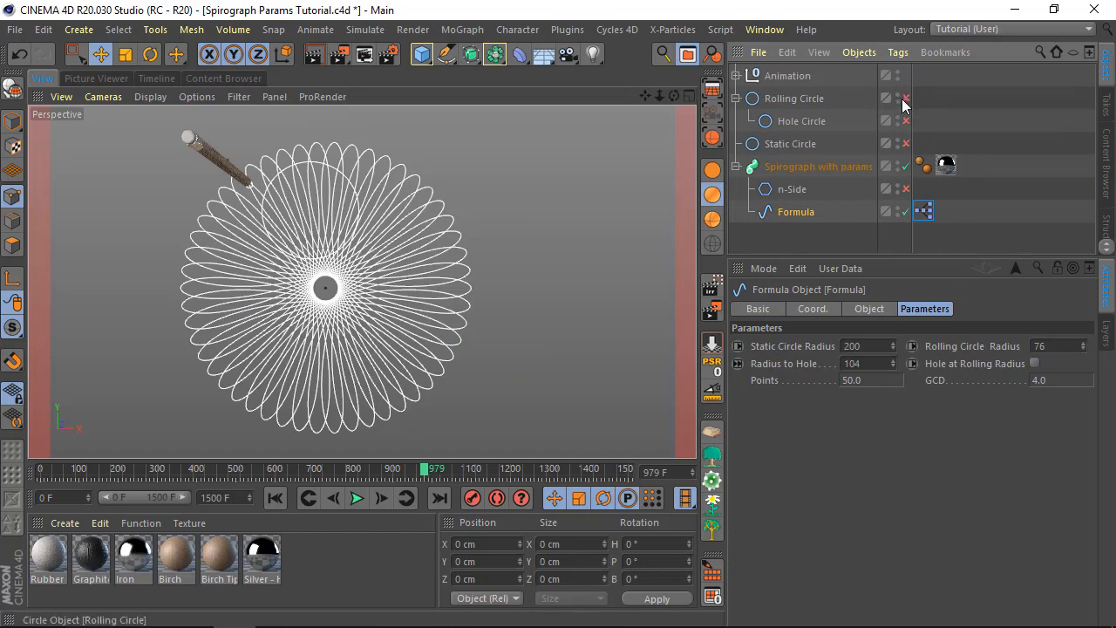
pyautogui.click(906, 121)
pyautogui.click(906, 143)
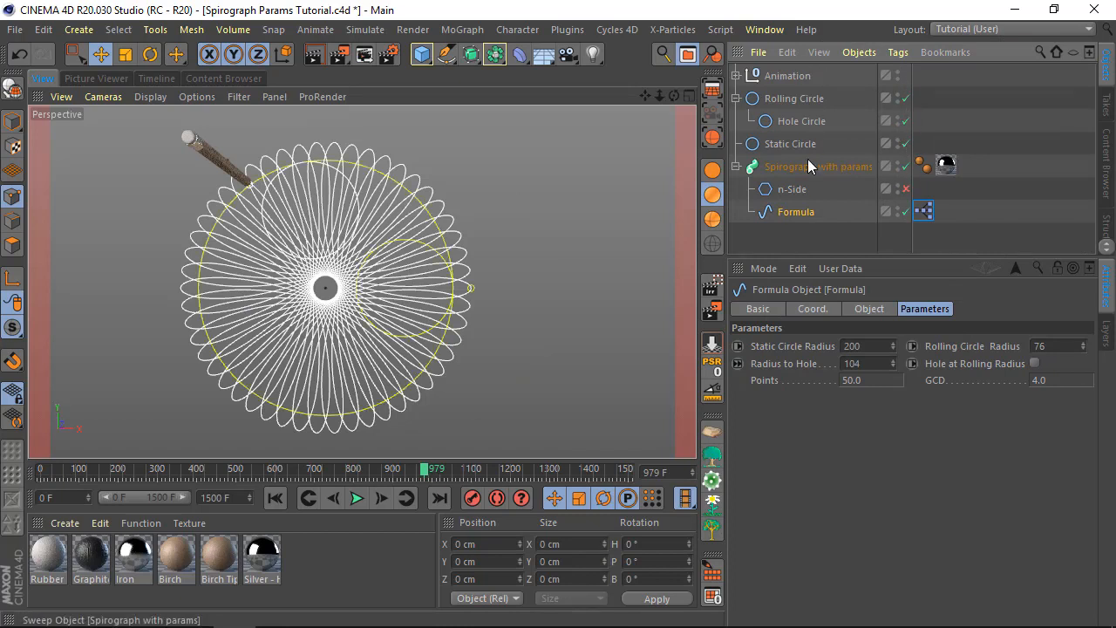
# Play the pencil and rolling circle animation forwards and pause it at frame 1190.
pyautogui.click(357, 498)
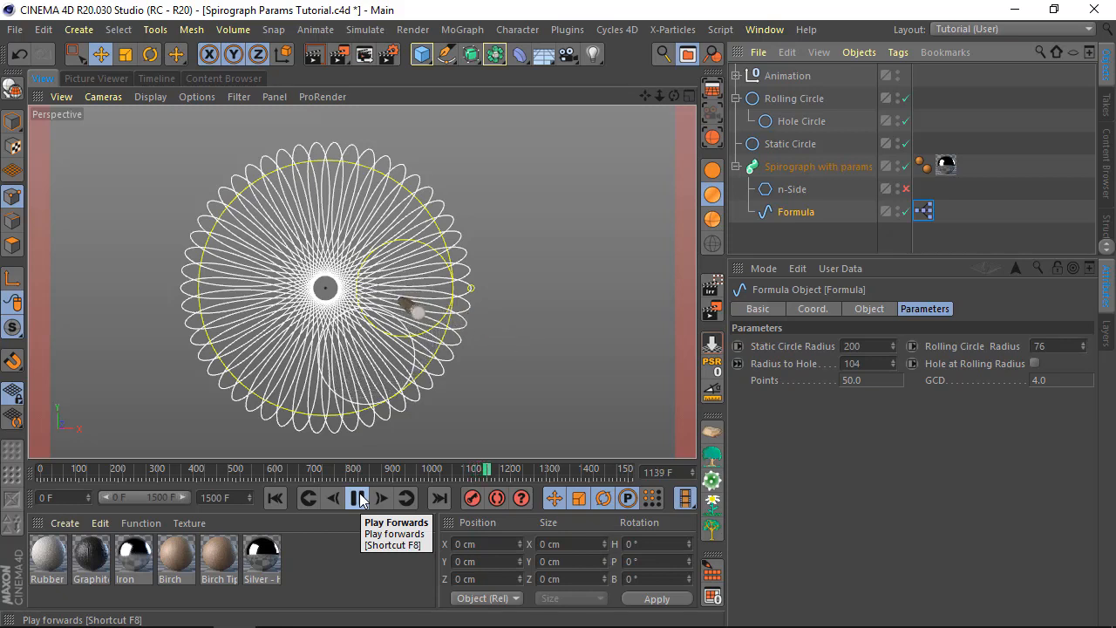
pyautogui.click(358, 498)
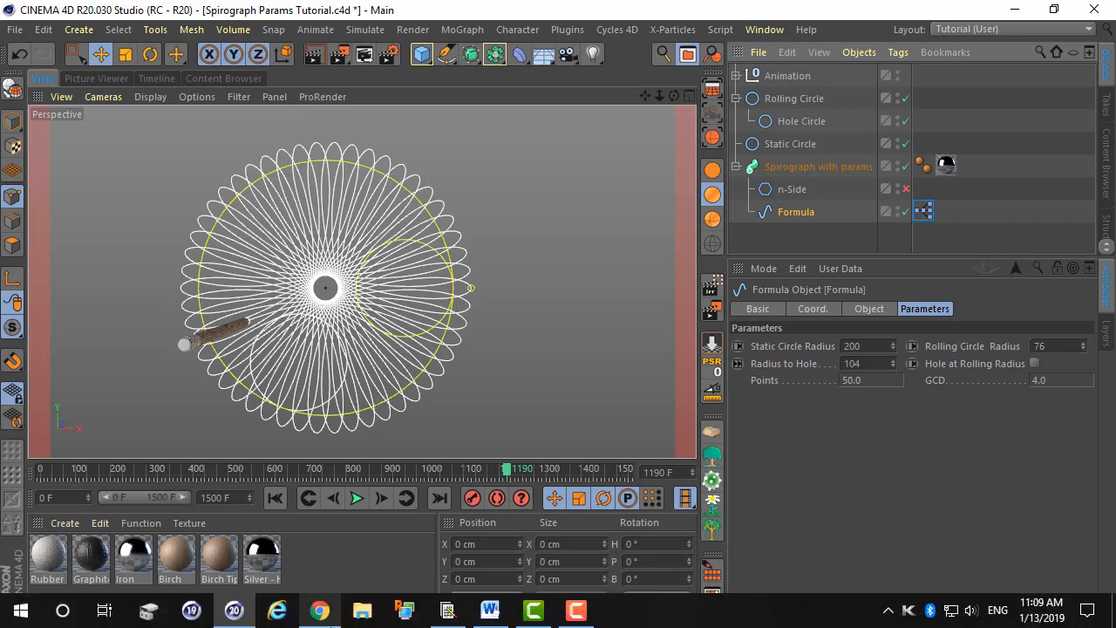
pyautogui.moveTo(320, 610)
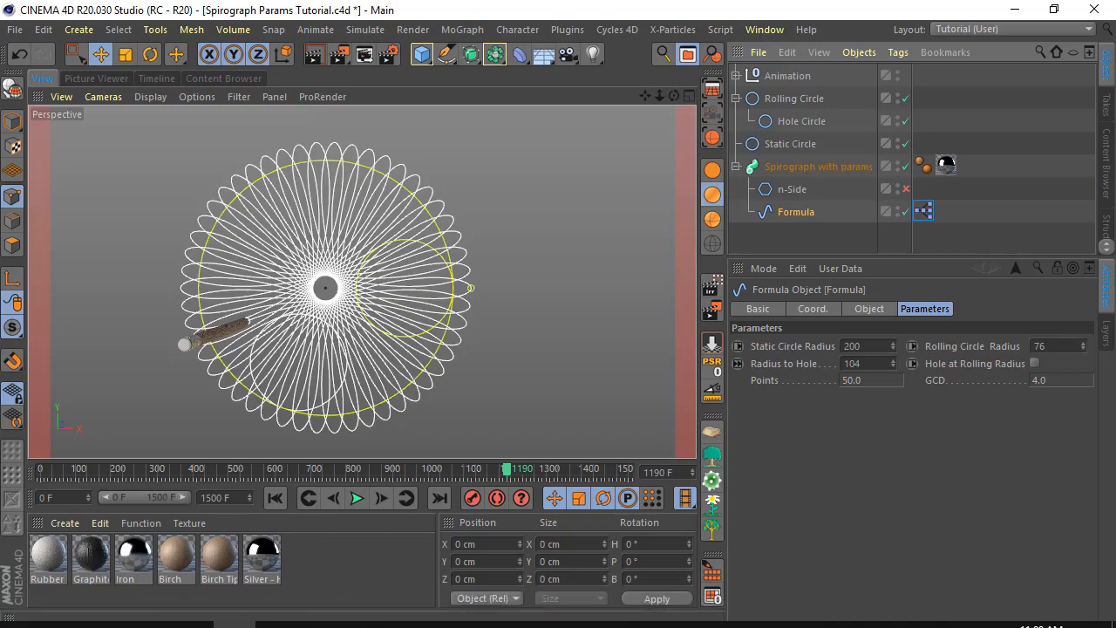